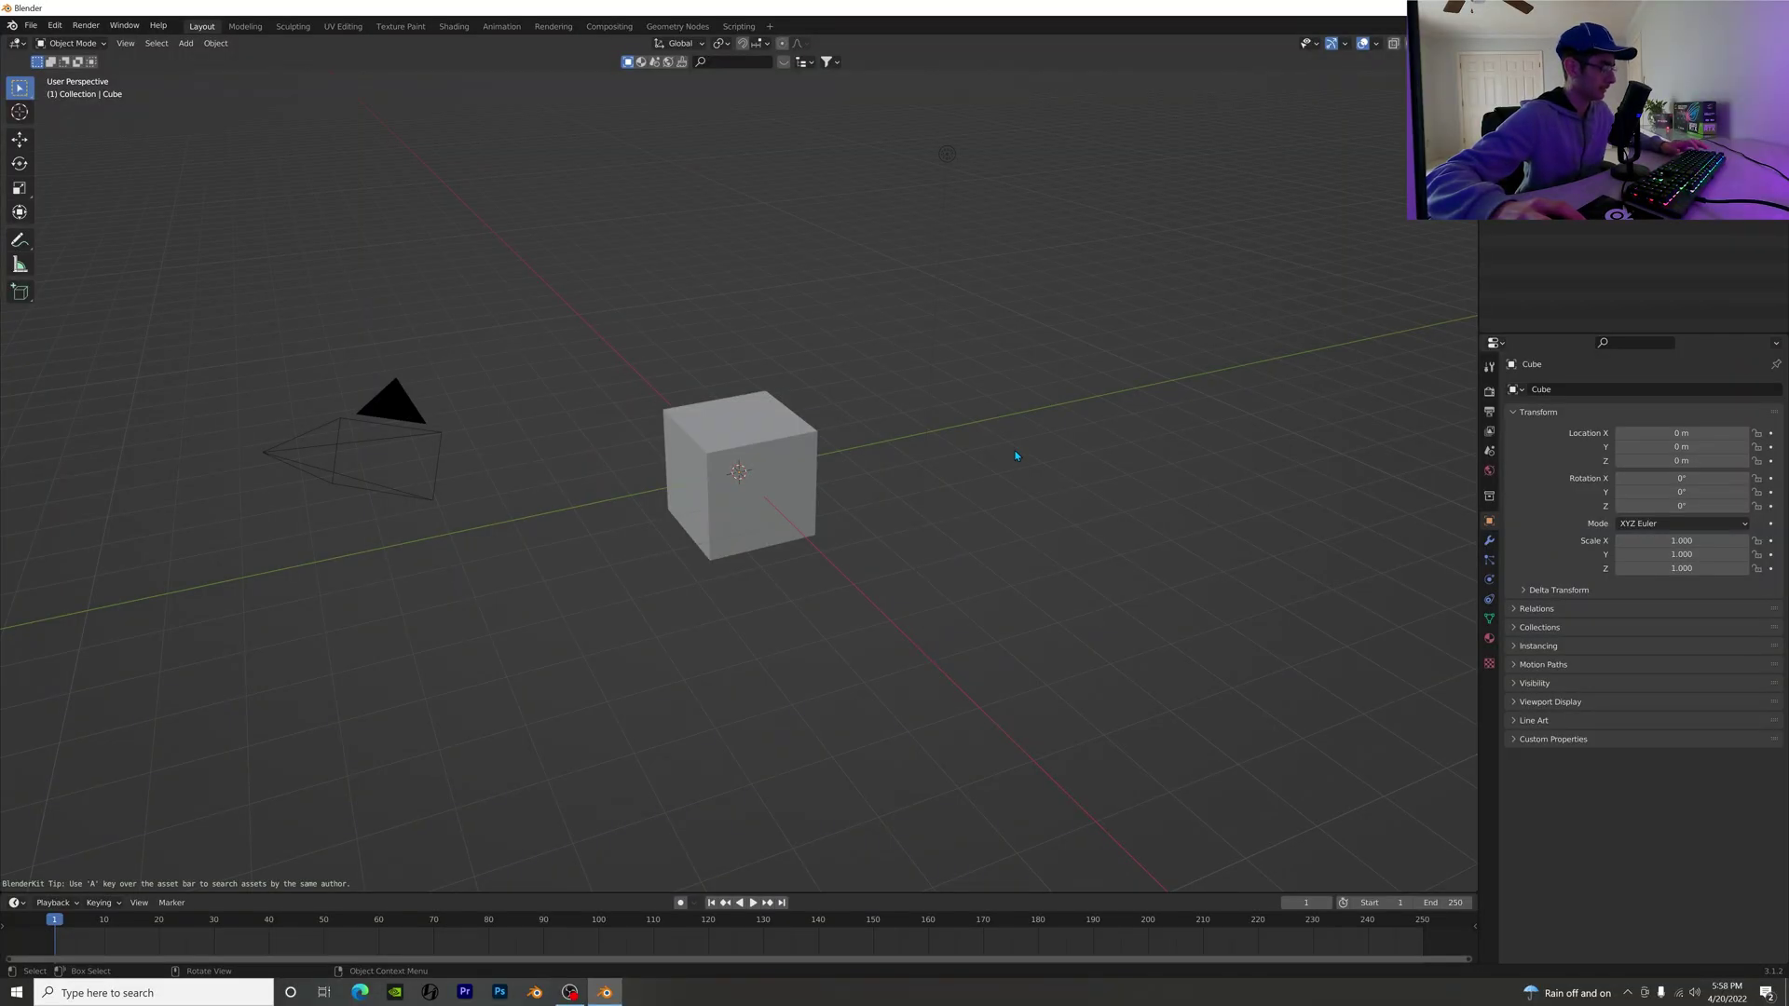
Step: Delete all the default scene objects and paste the copied rigged car into the empty scene
key("a")
key("x")
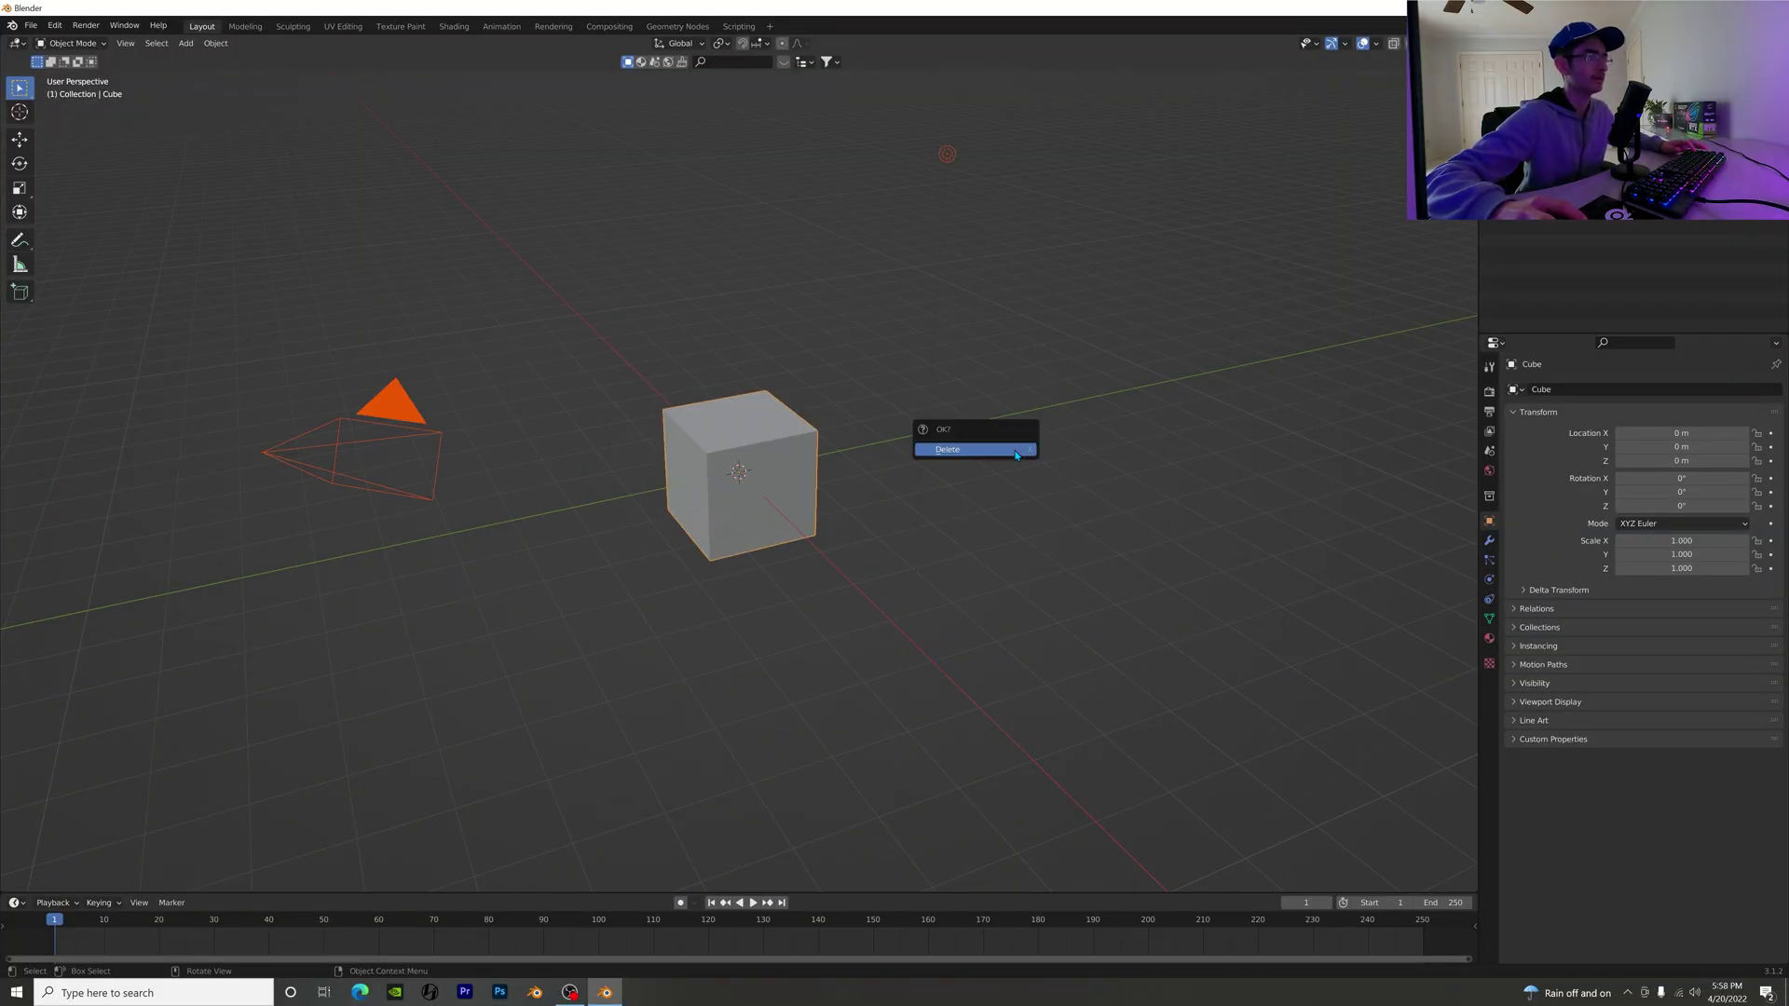
left_click(1017, 451)
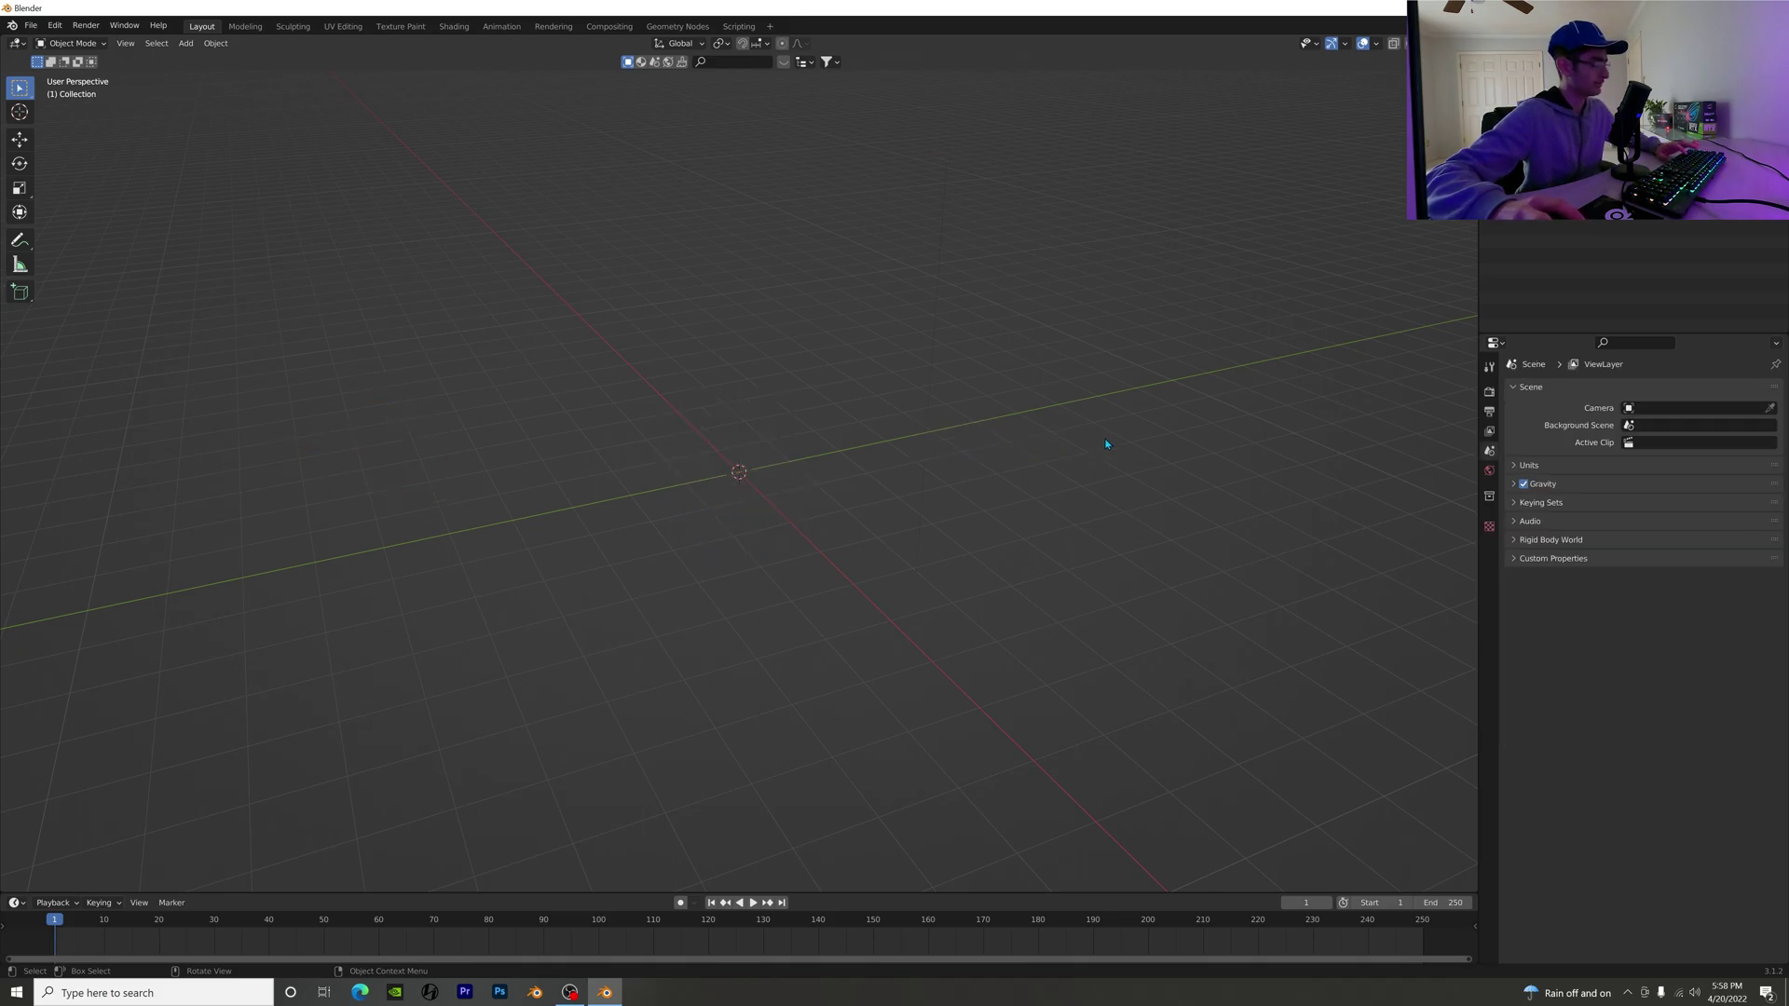
key("ctrl+v")
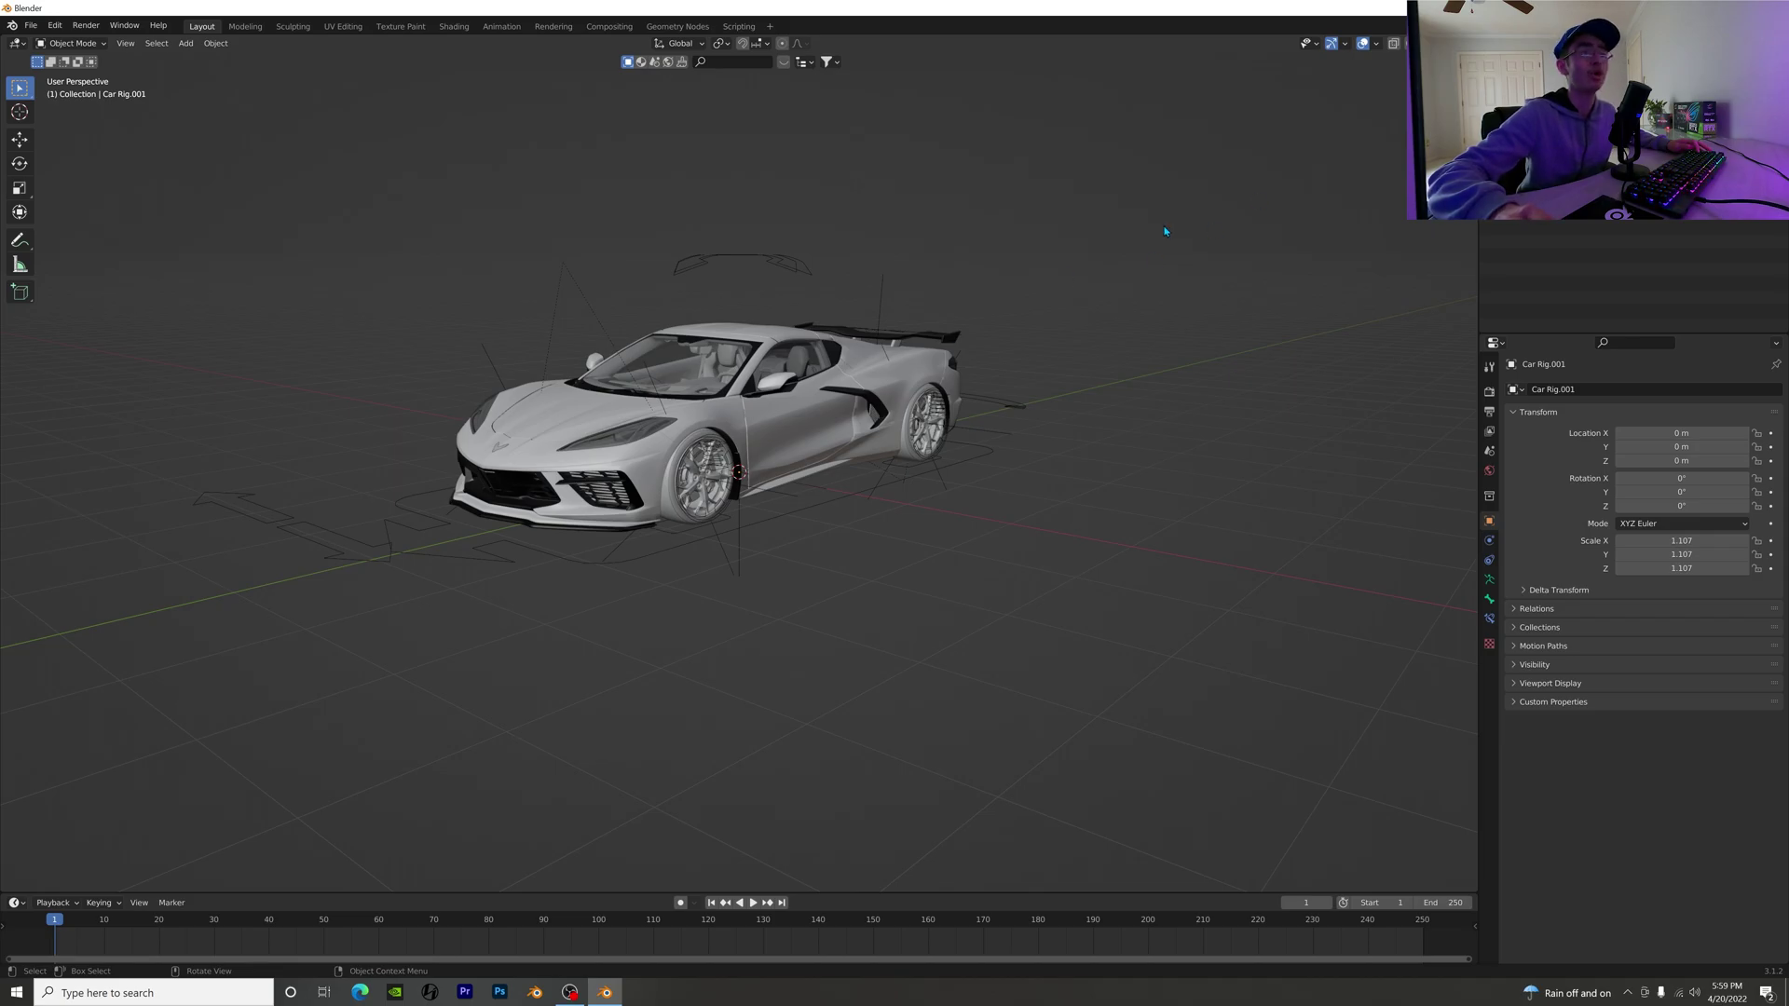
Step: Examine the pasted car and its rig controls from another angle, and clear the selection
left_click(1440, 43)
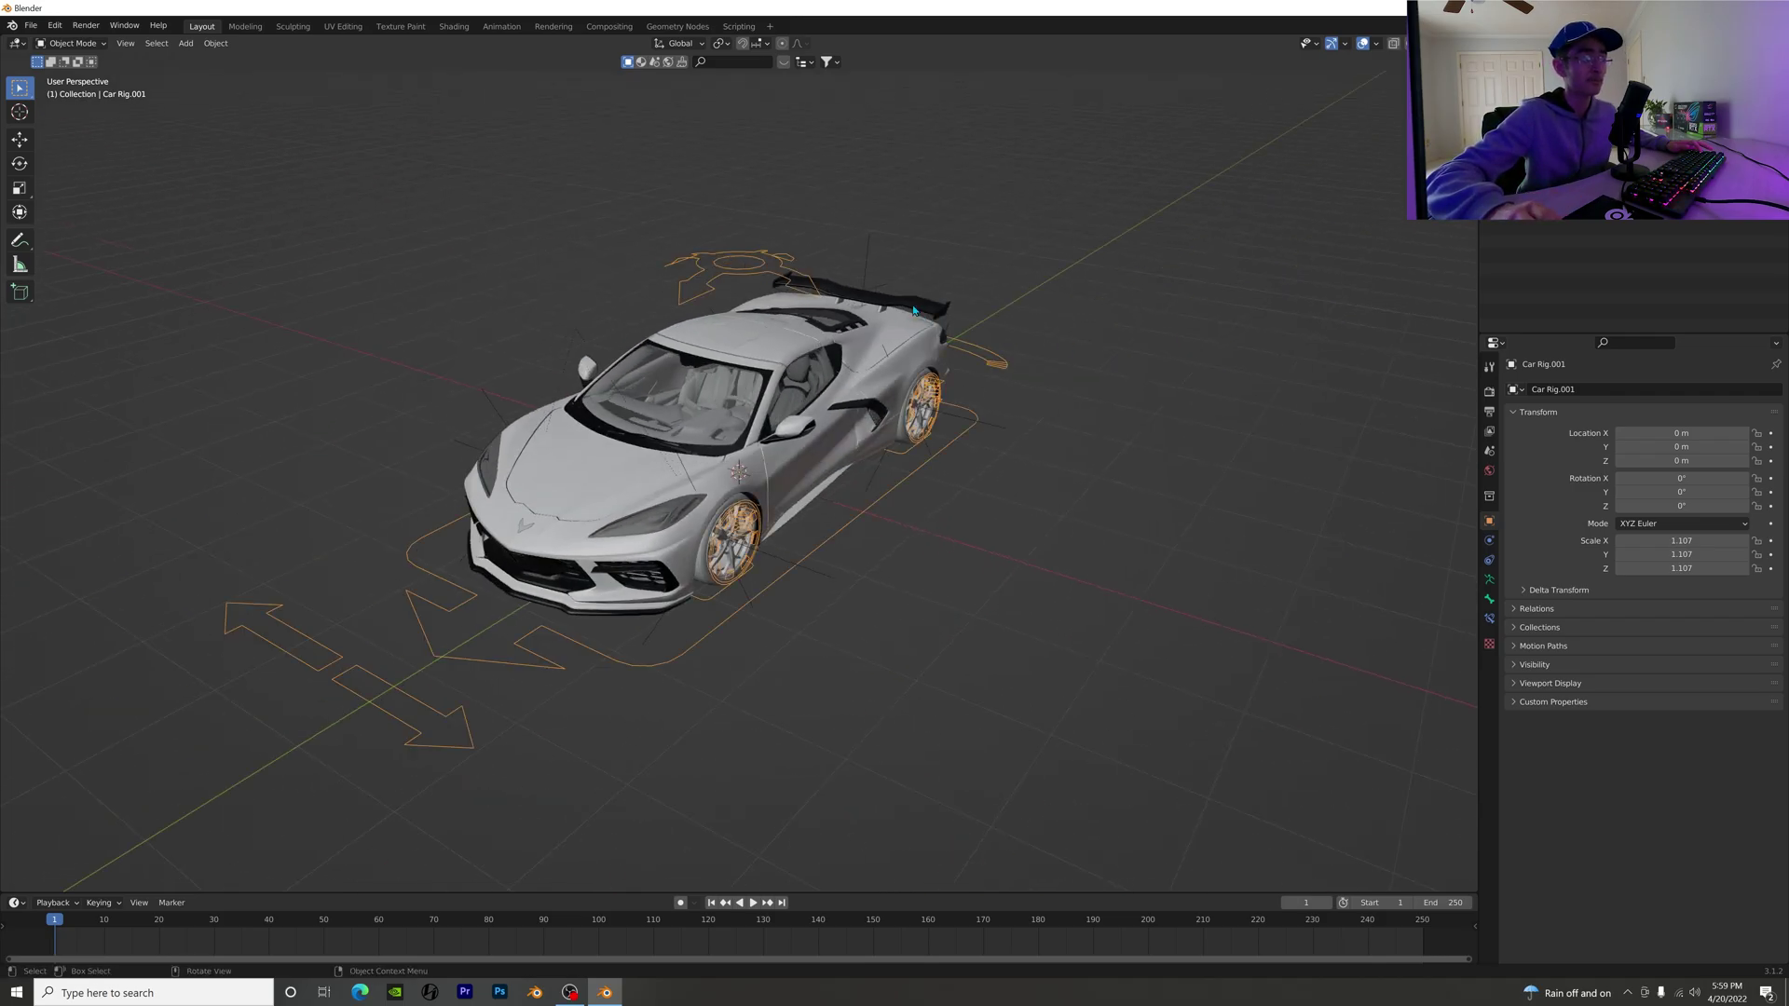
middle_click_drag(1178, 389, 988, 470)
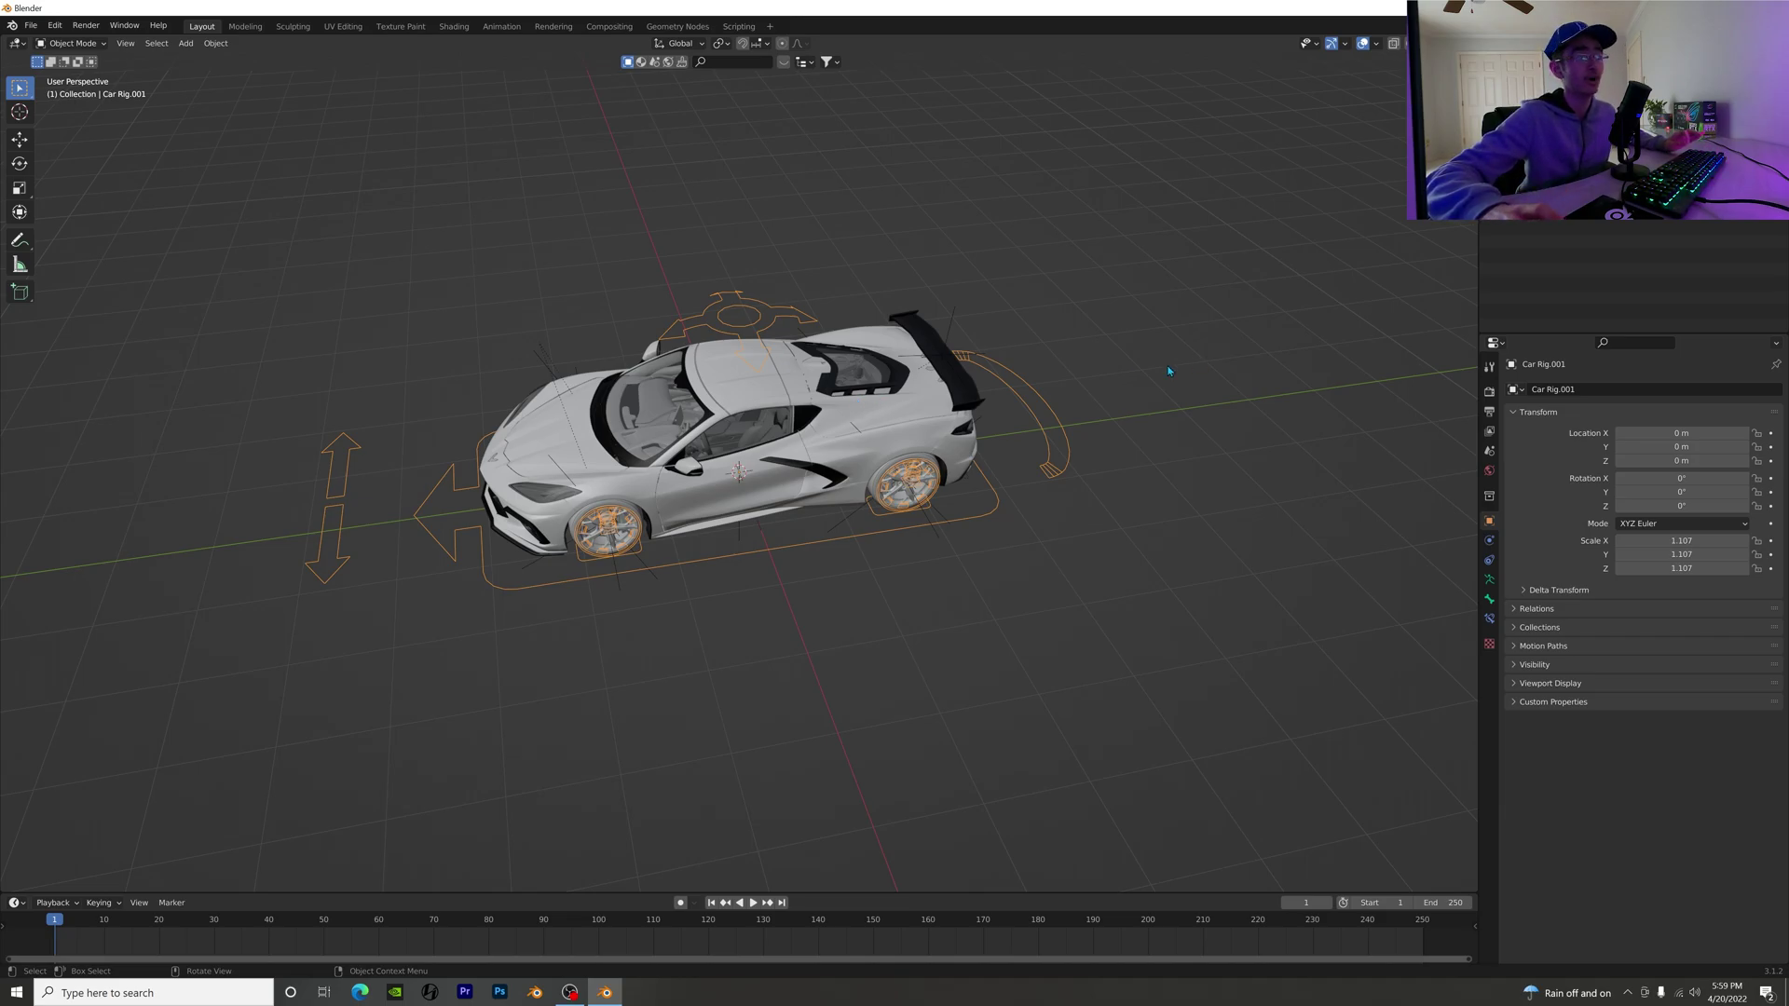
left_click(1045, 421)
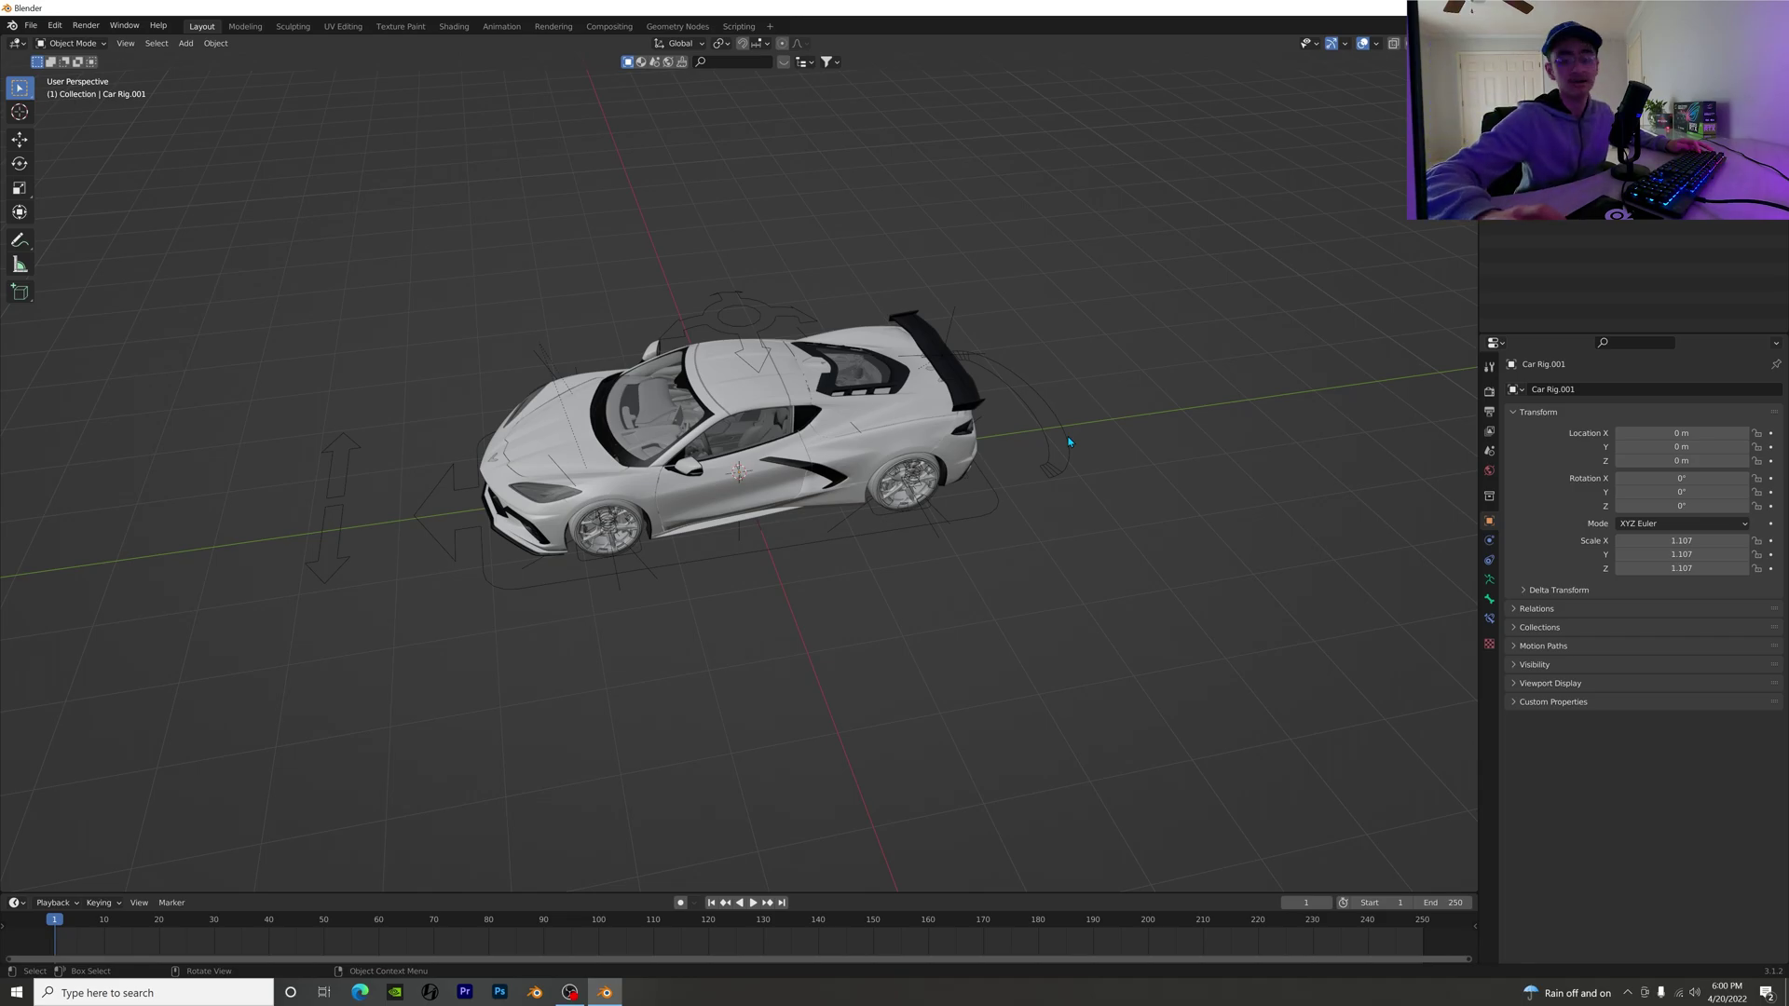
key("a")
key("alt+a")
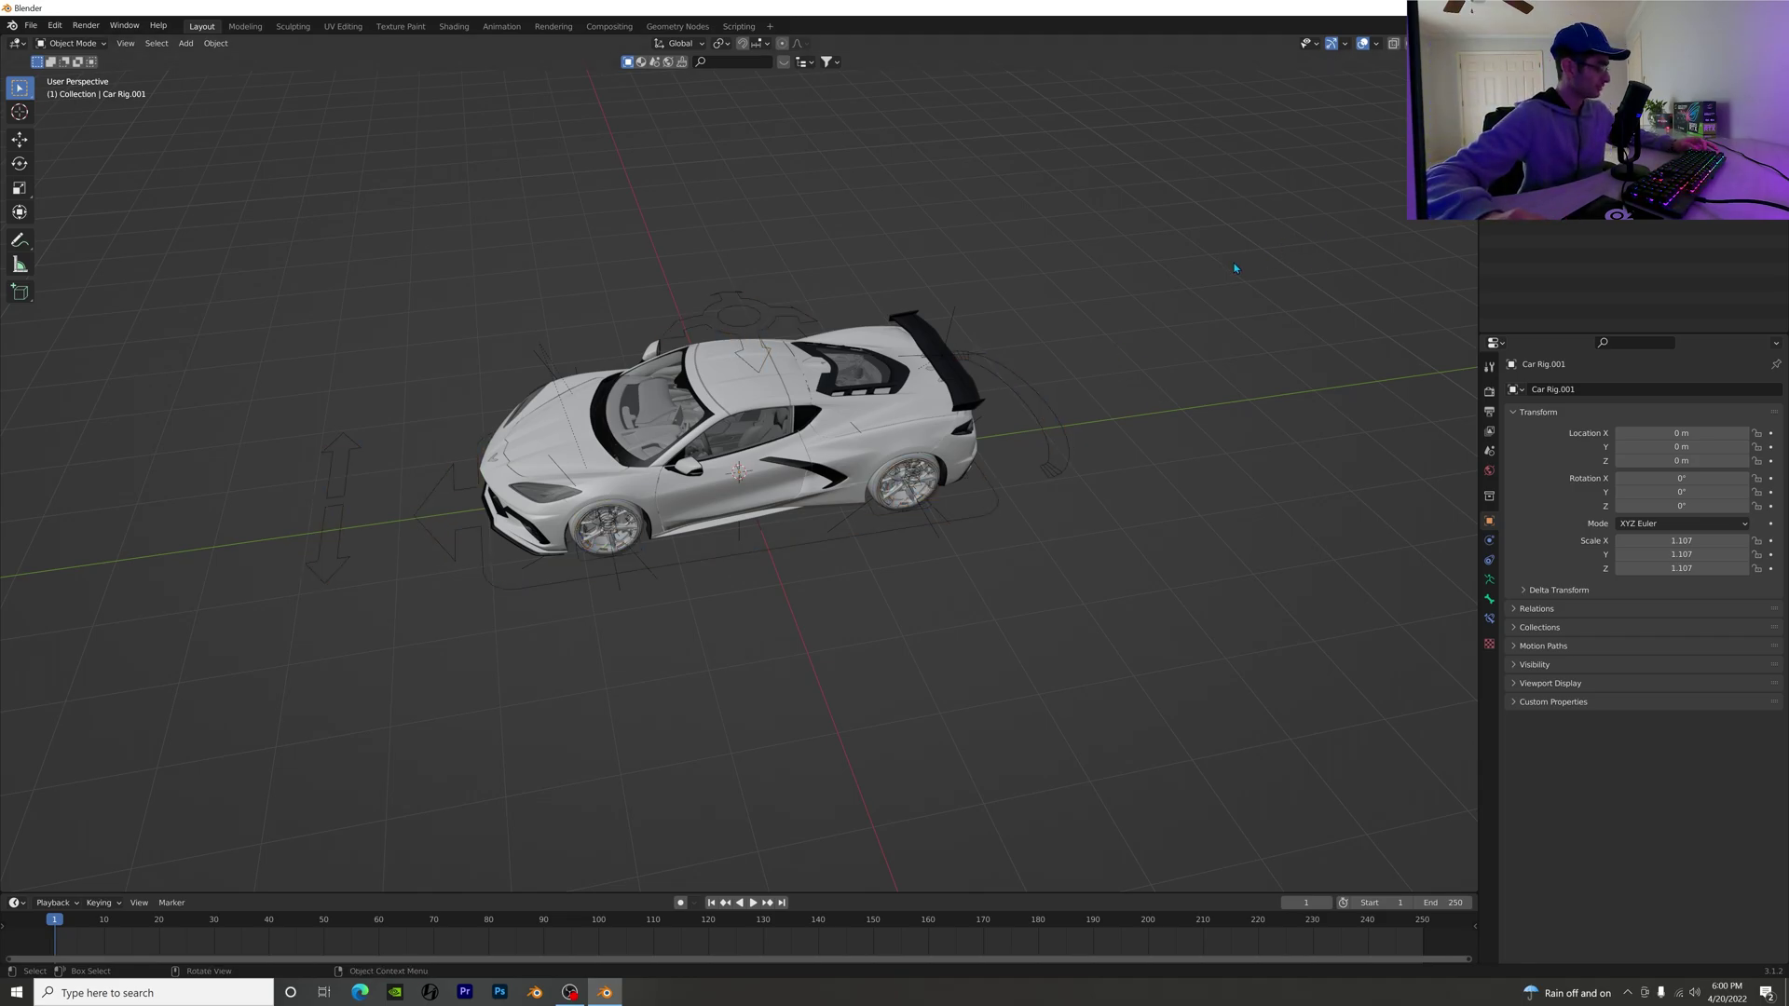
Step: Add a plane beneath the car and scale it up to about 17.58 as the ground
key("shift+a")
mouse_move(913, 333)
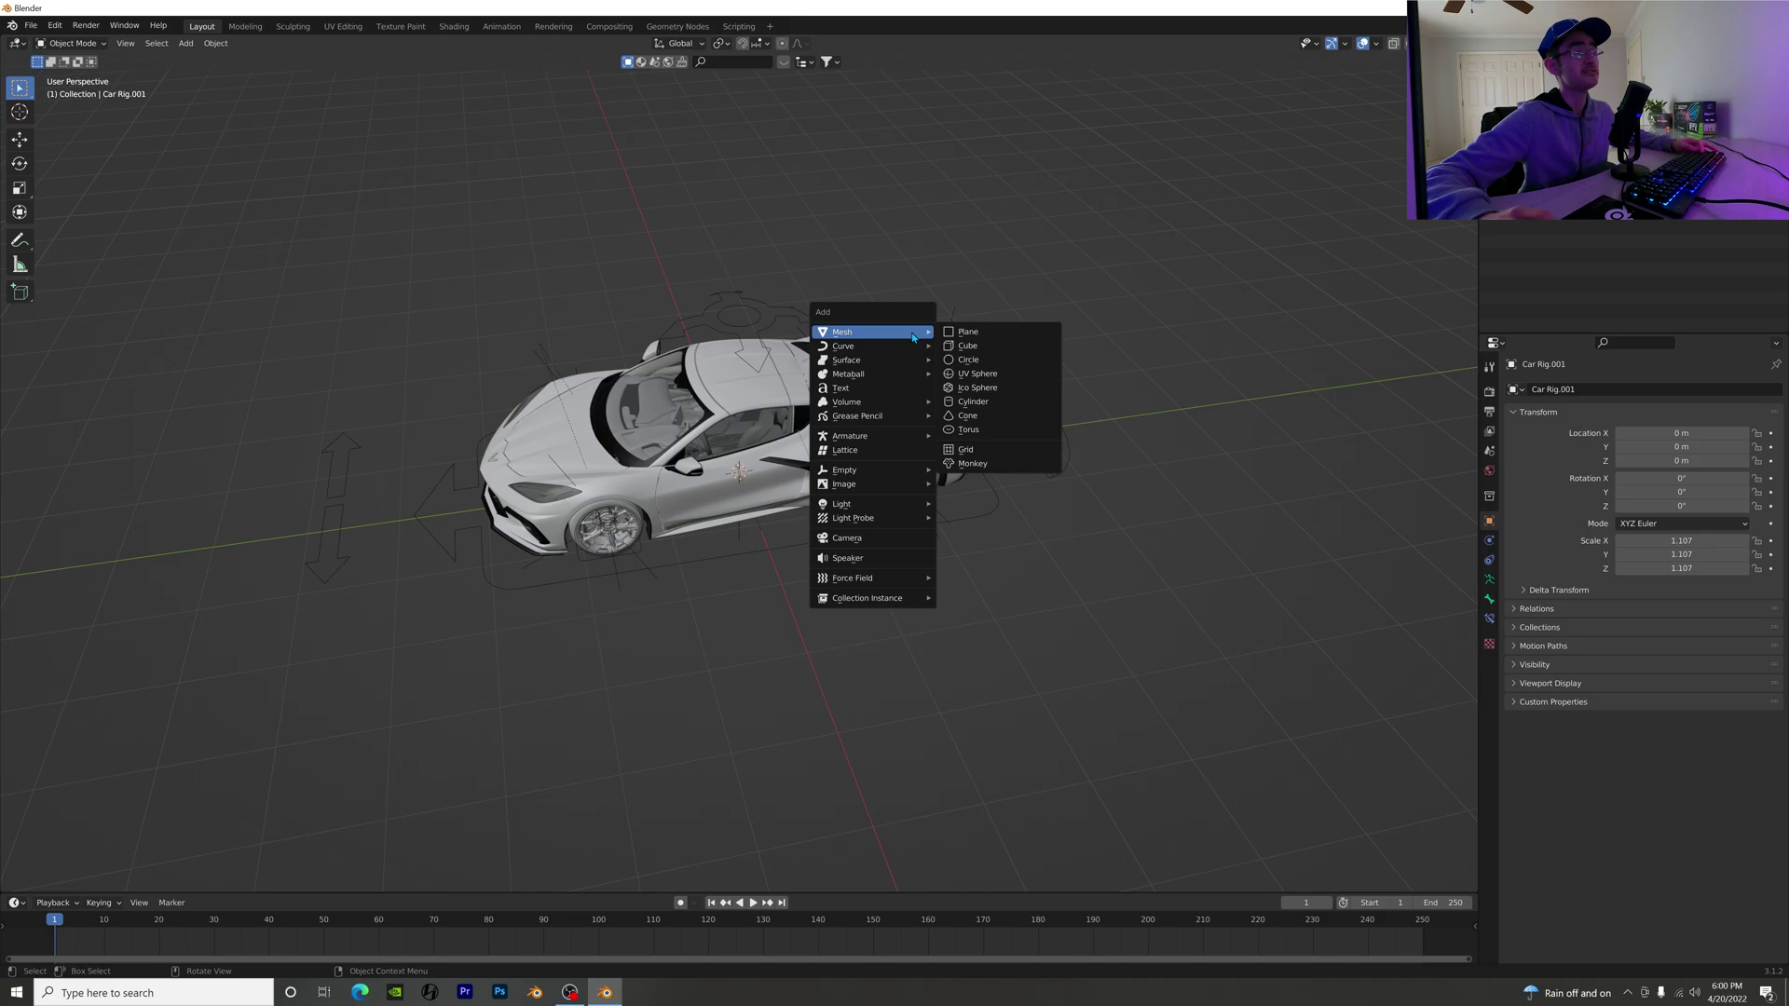
left_click(996, 335)
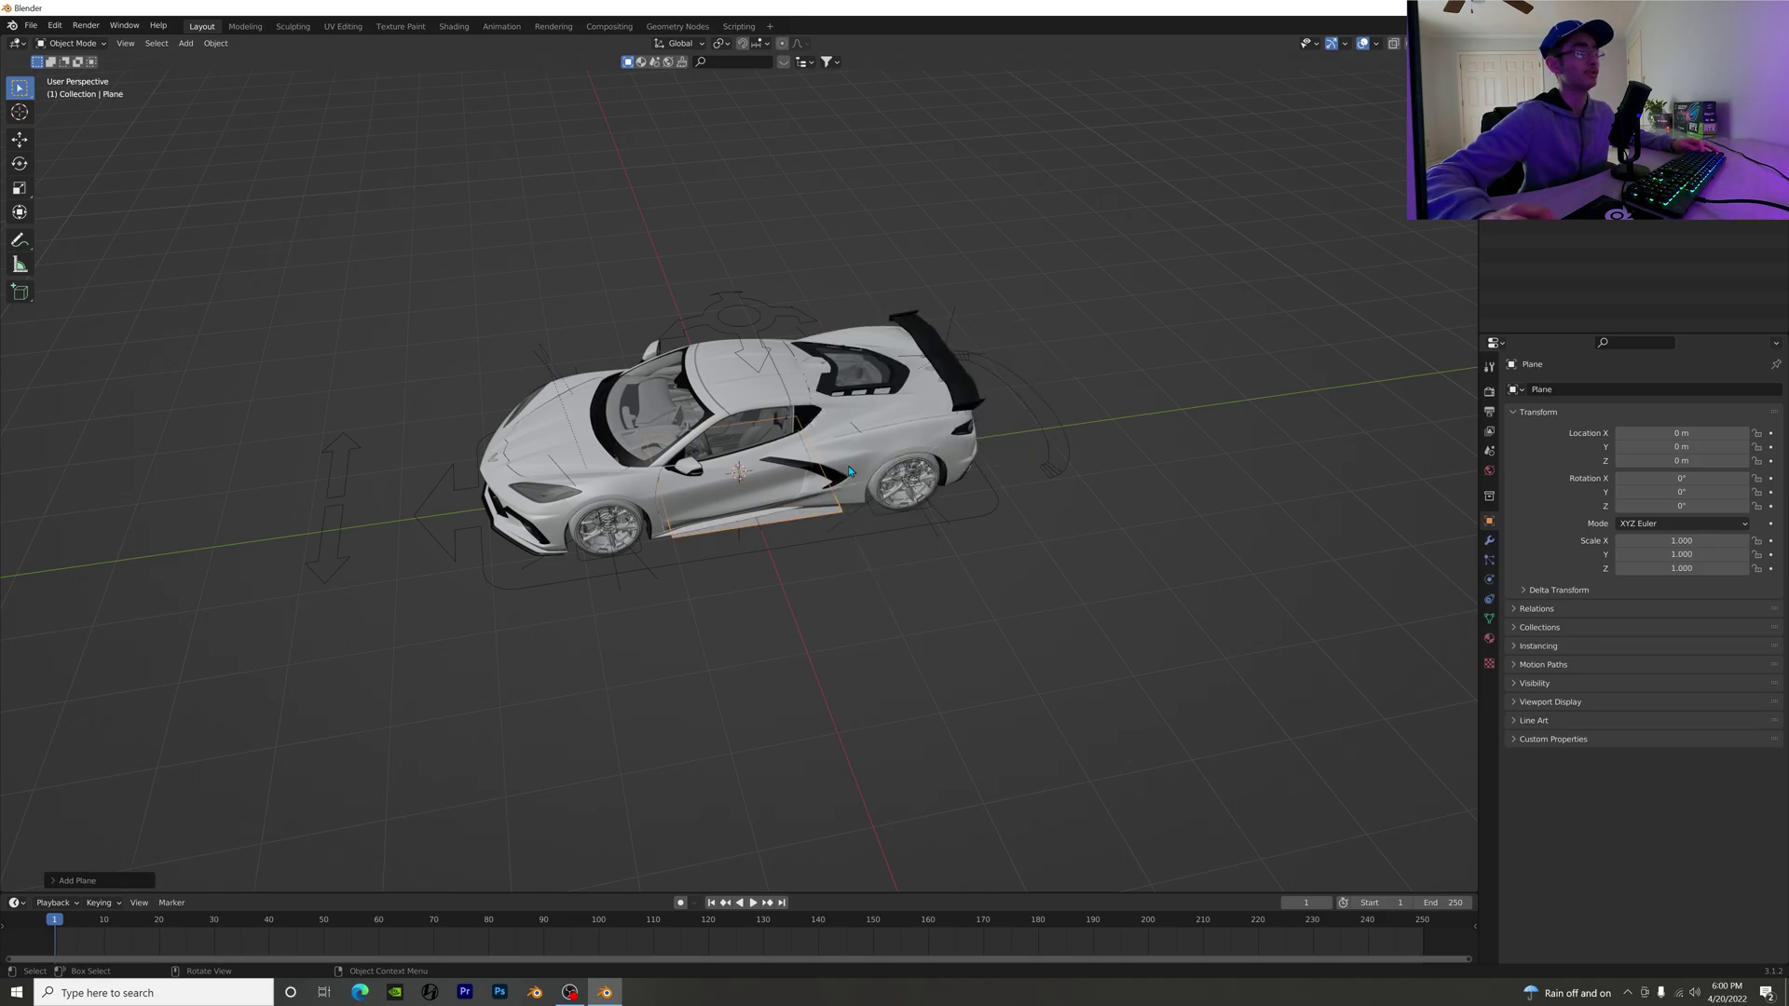
key("s")
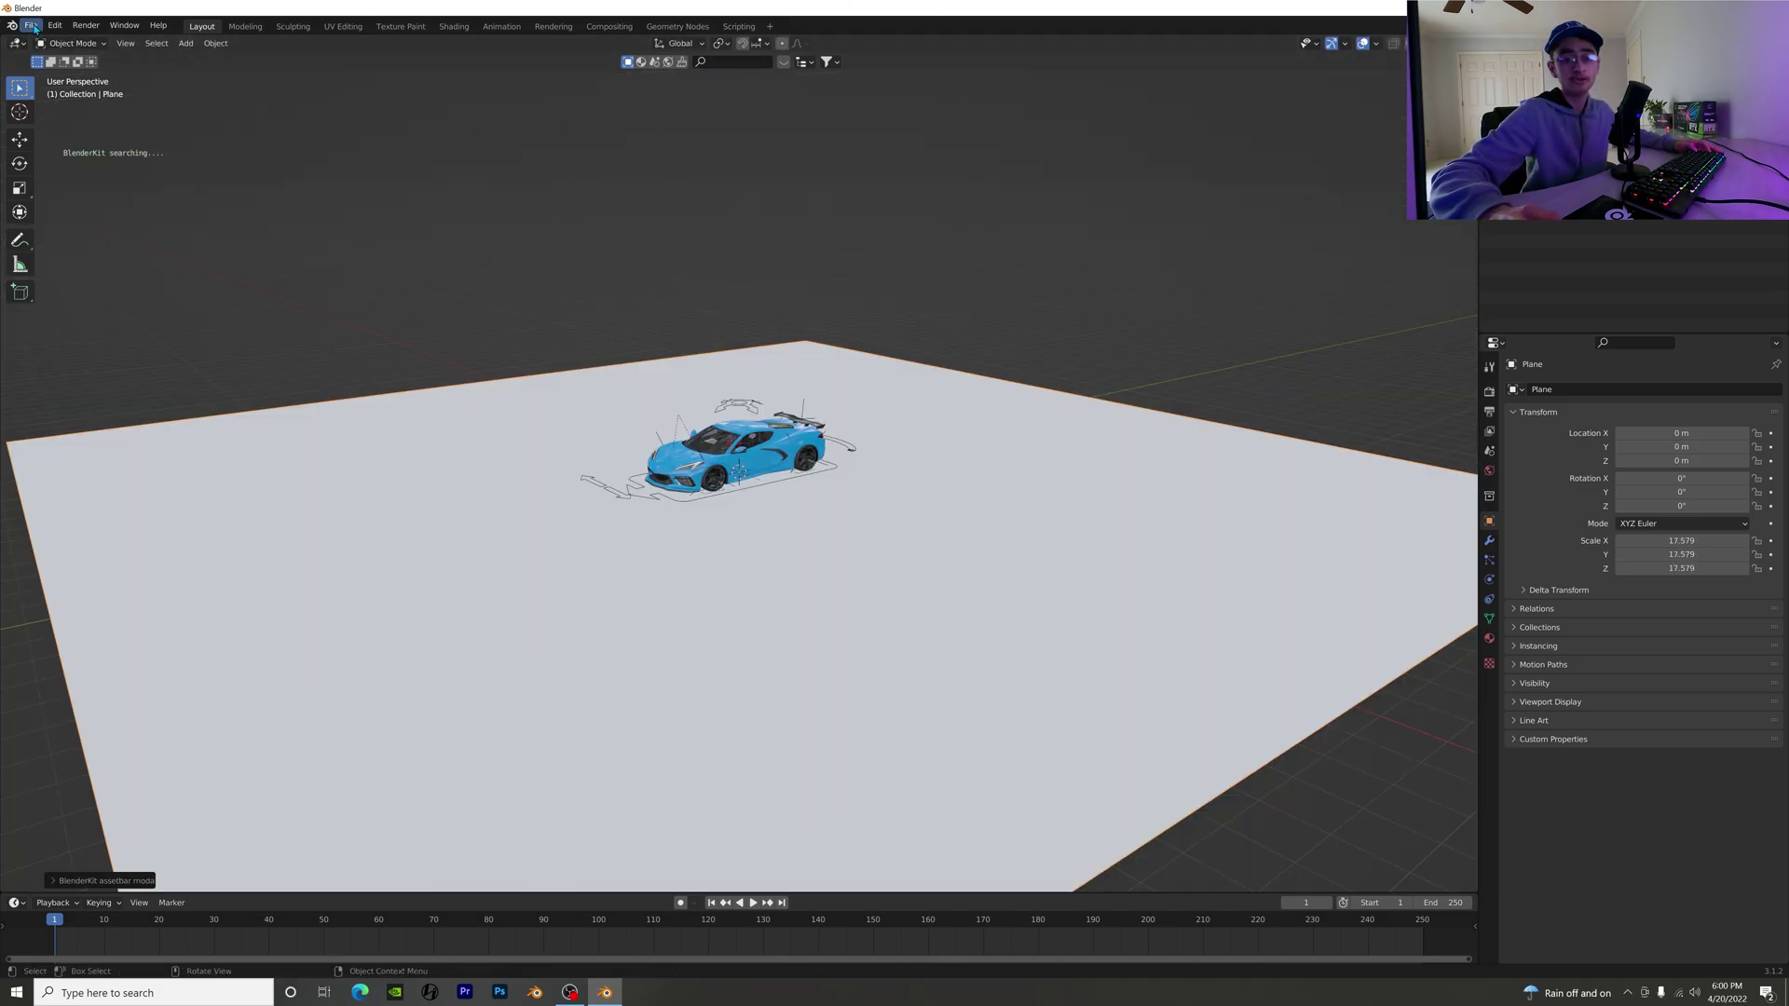
Step: Search the add-ons in the preferences for BlenderKit to check whether it is enabled, and close the preferences
left_click(33, 25)
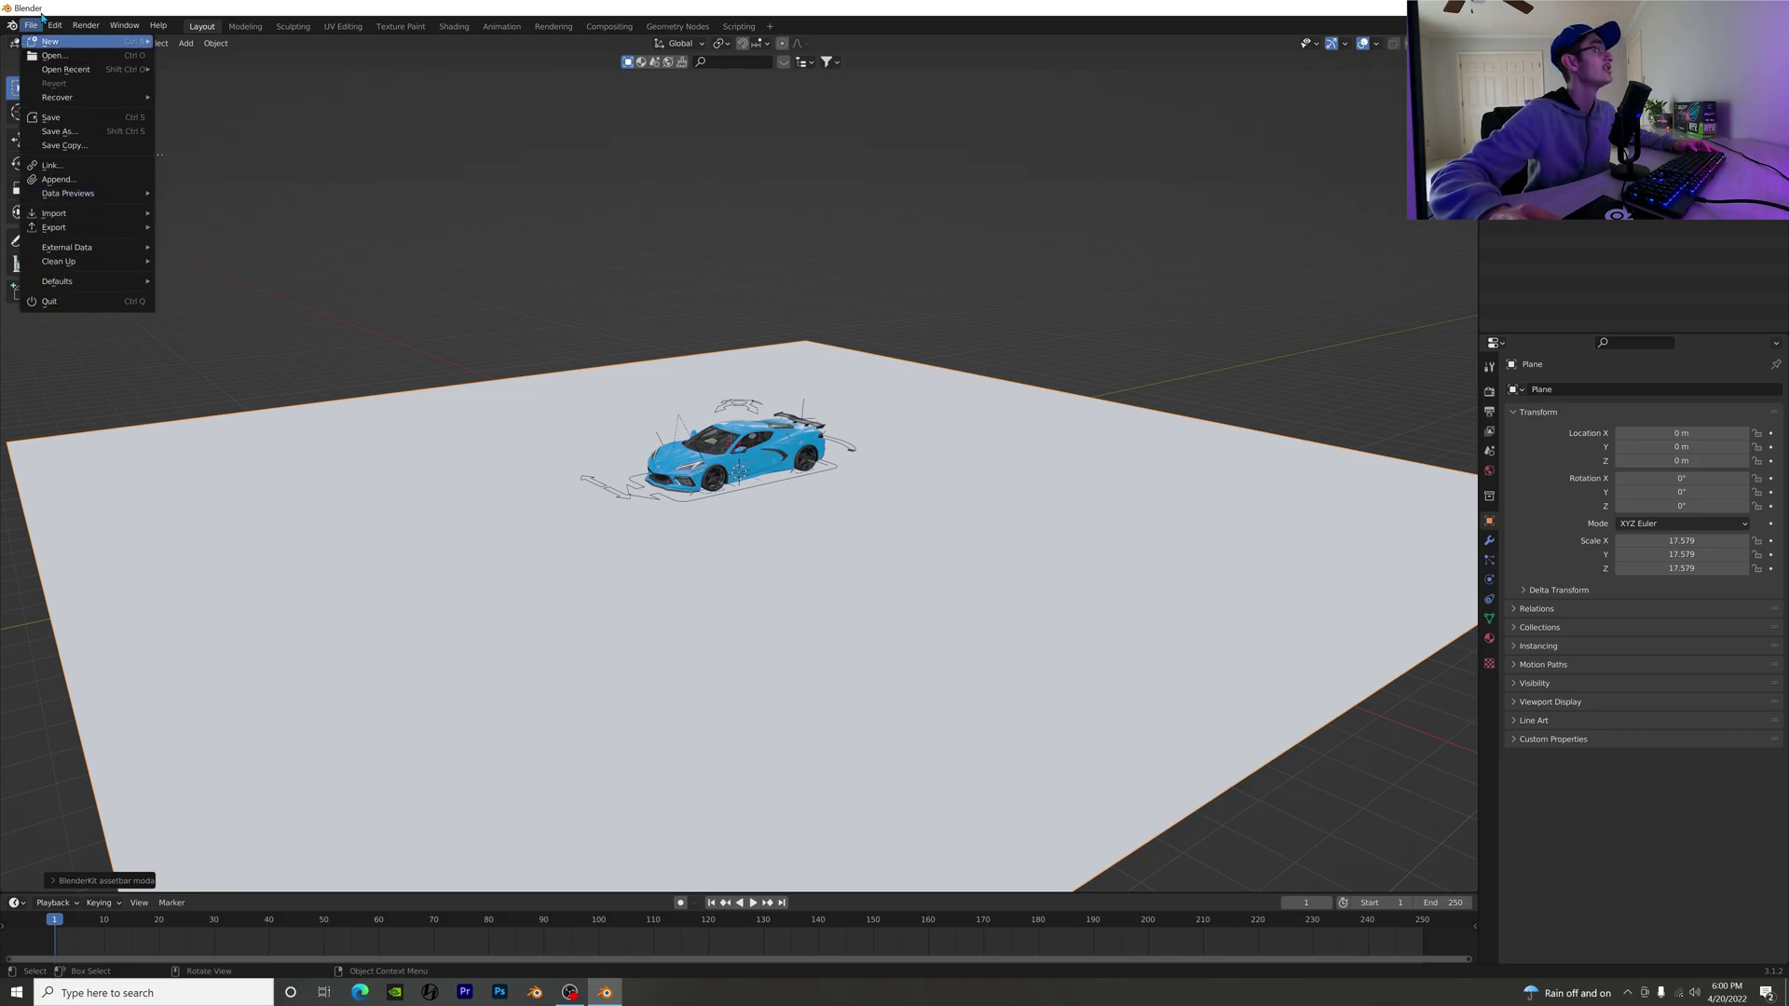
mouse_move(55, 26)
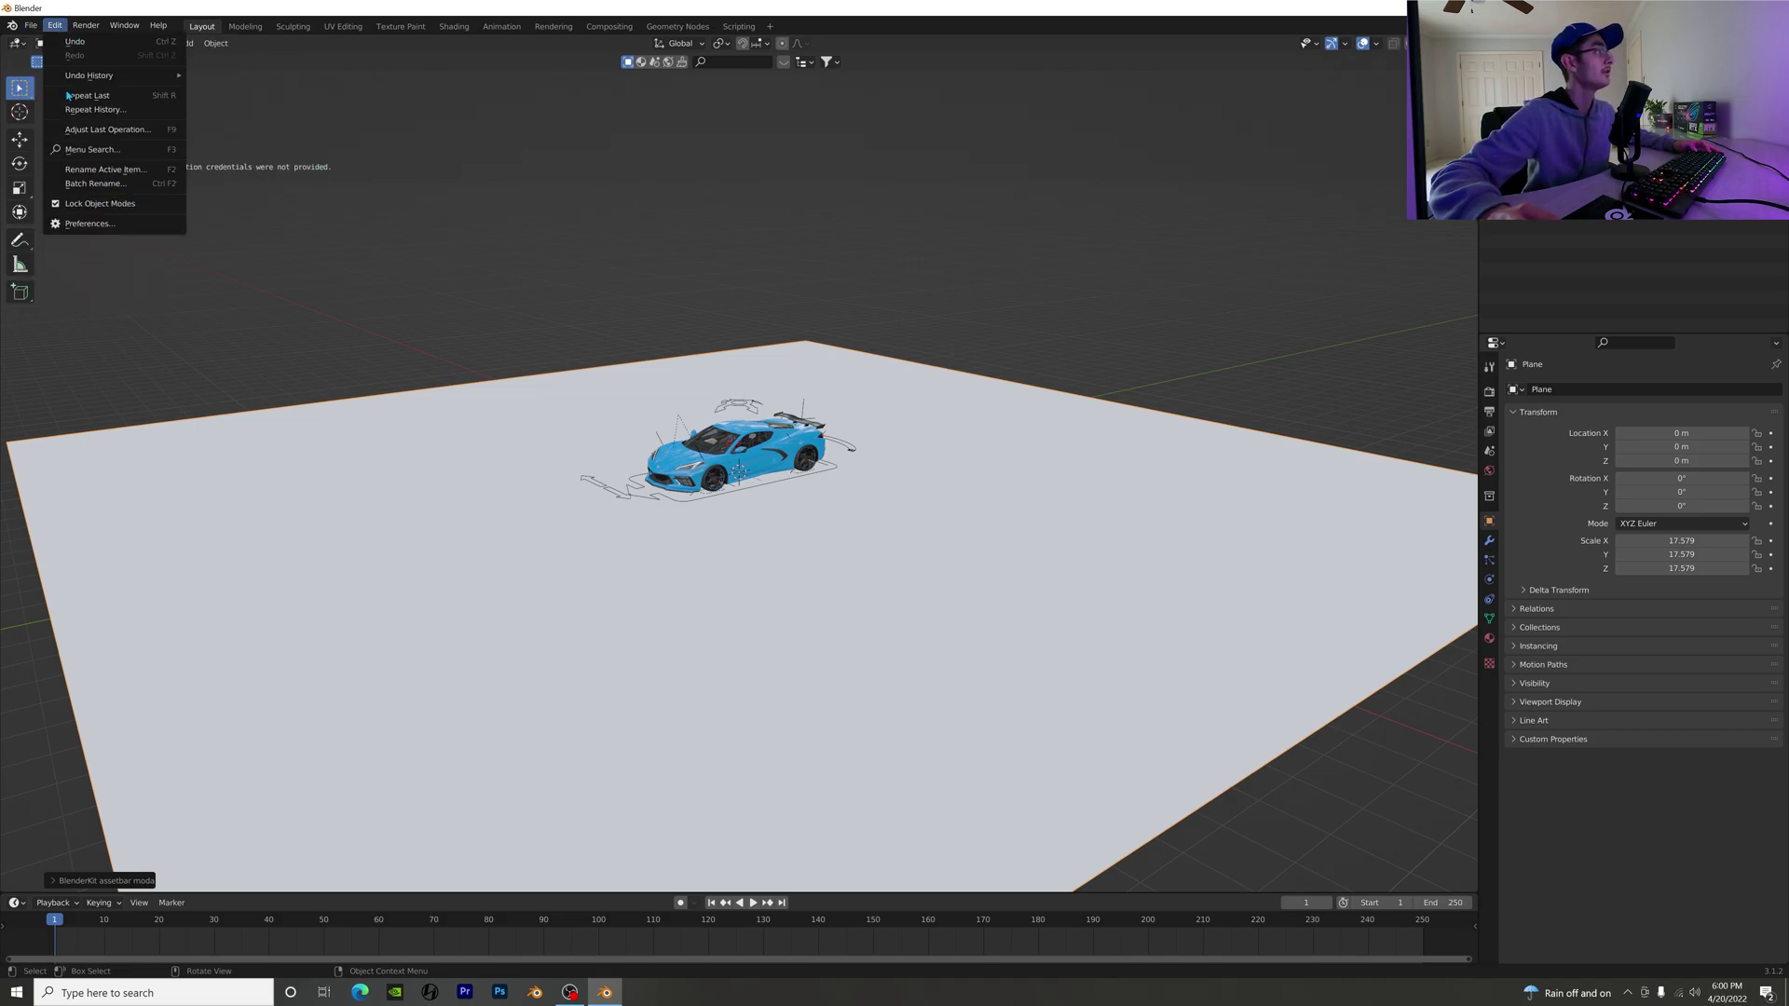
left_click(88, 203)
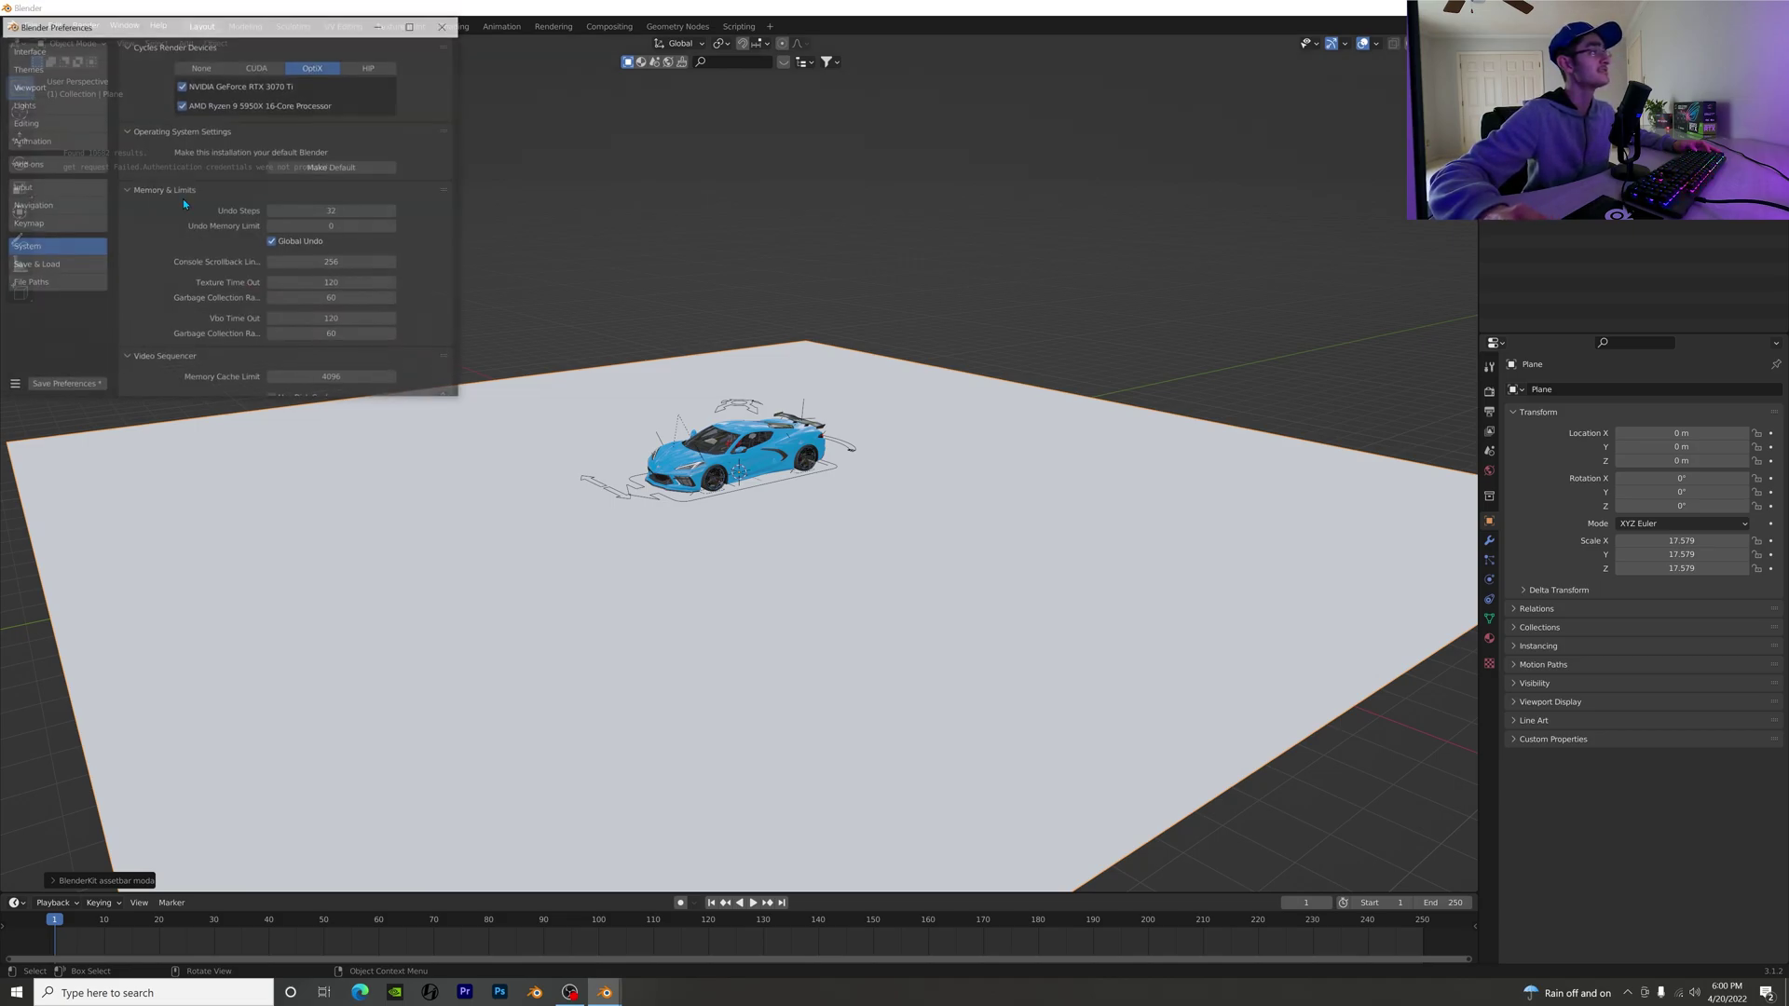
left_click(28, 164)
left_click(387, 64)
type("Blender kit")
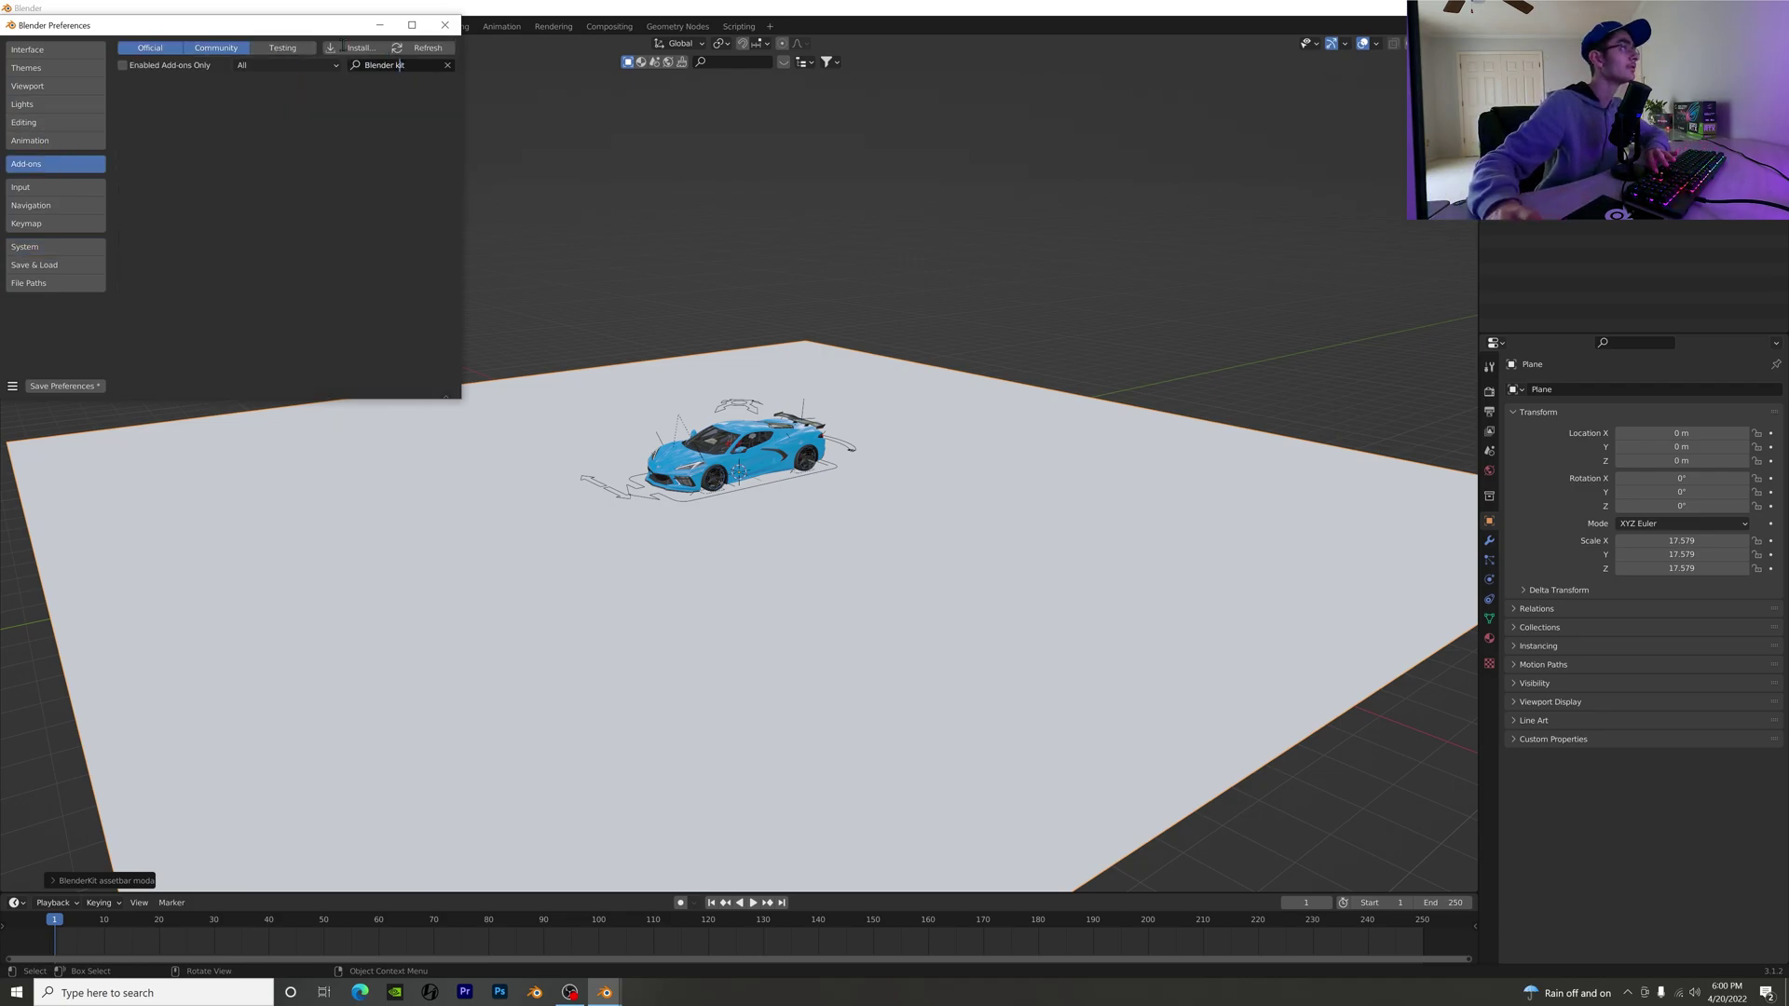
key("BackSpace")
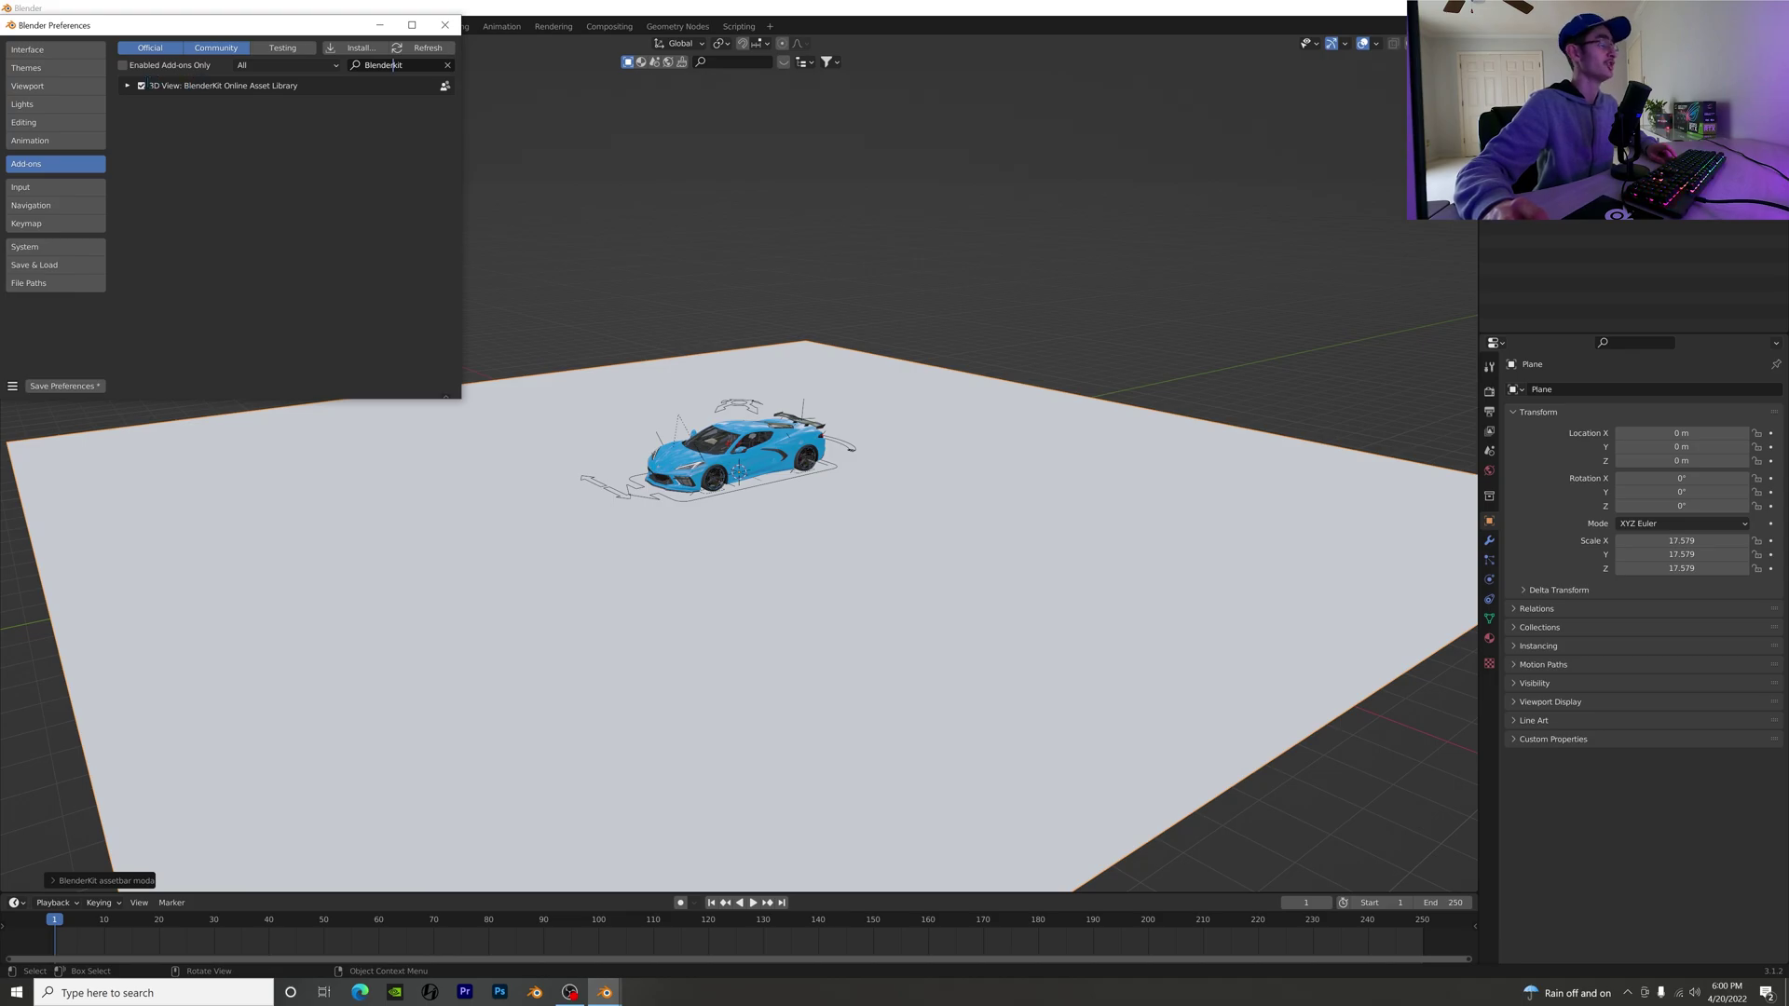
left_click(445, 25)
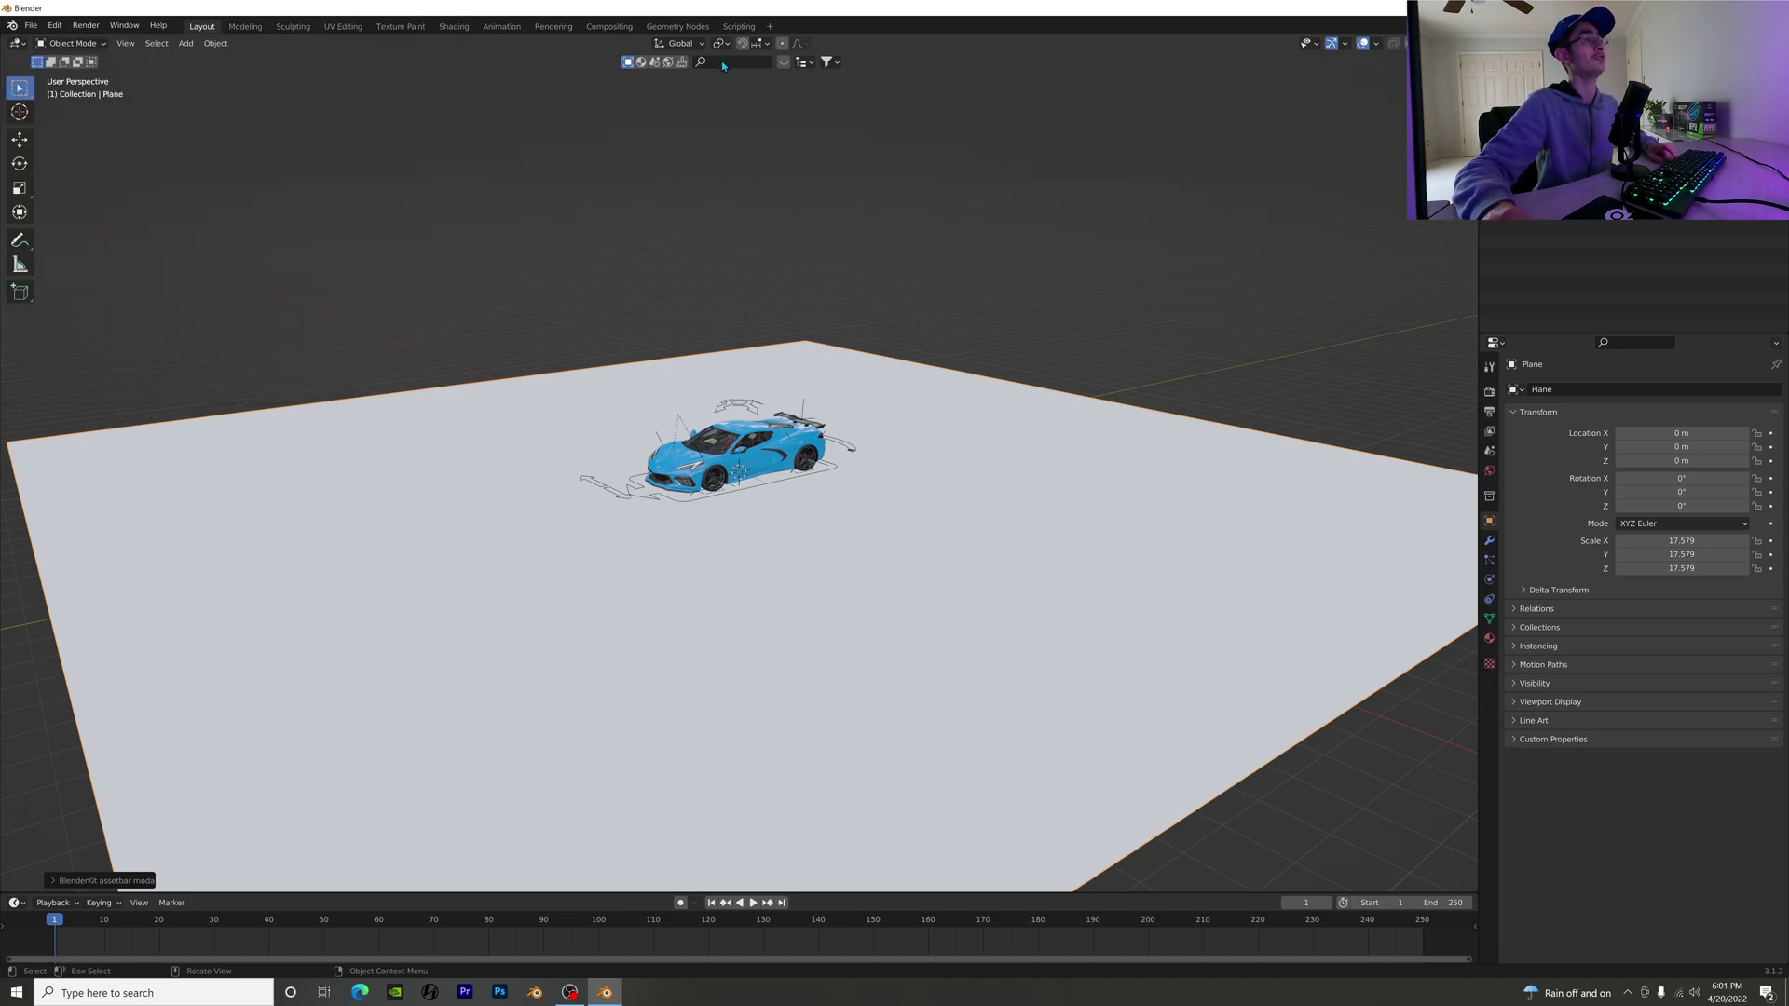
Step: Search the BlenderKit materials for "path" and apply the uniform sandy ground material to the ground plane
left_click(641, 63)
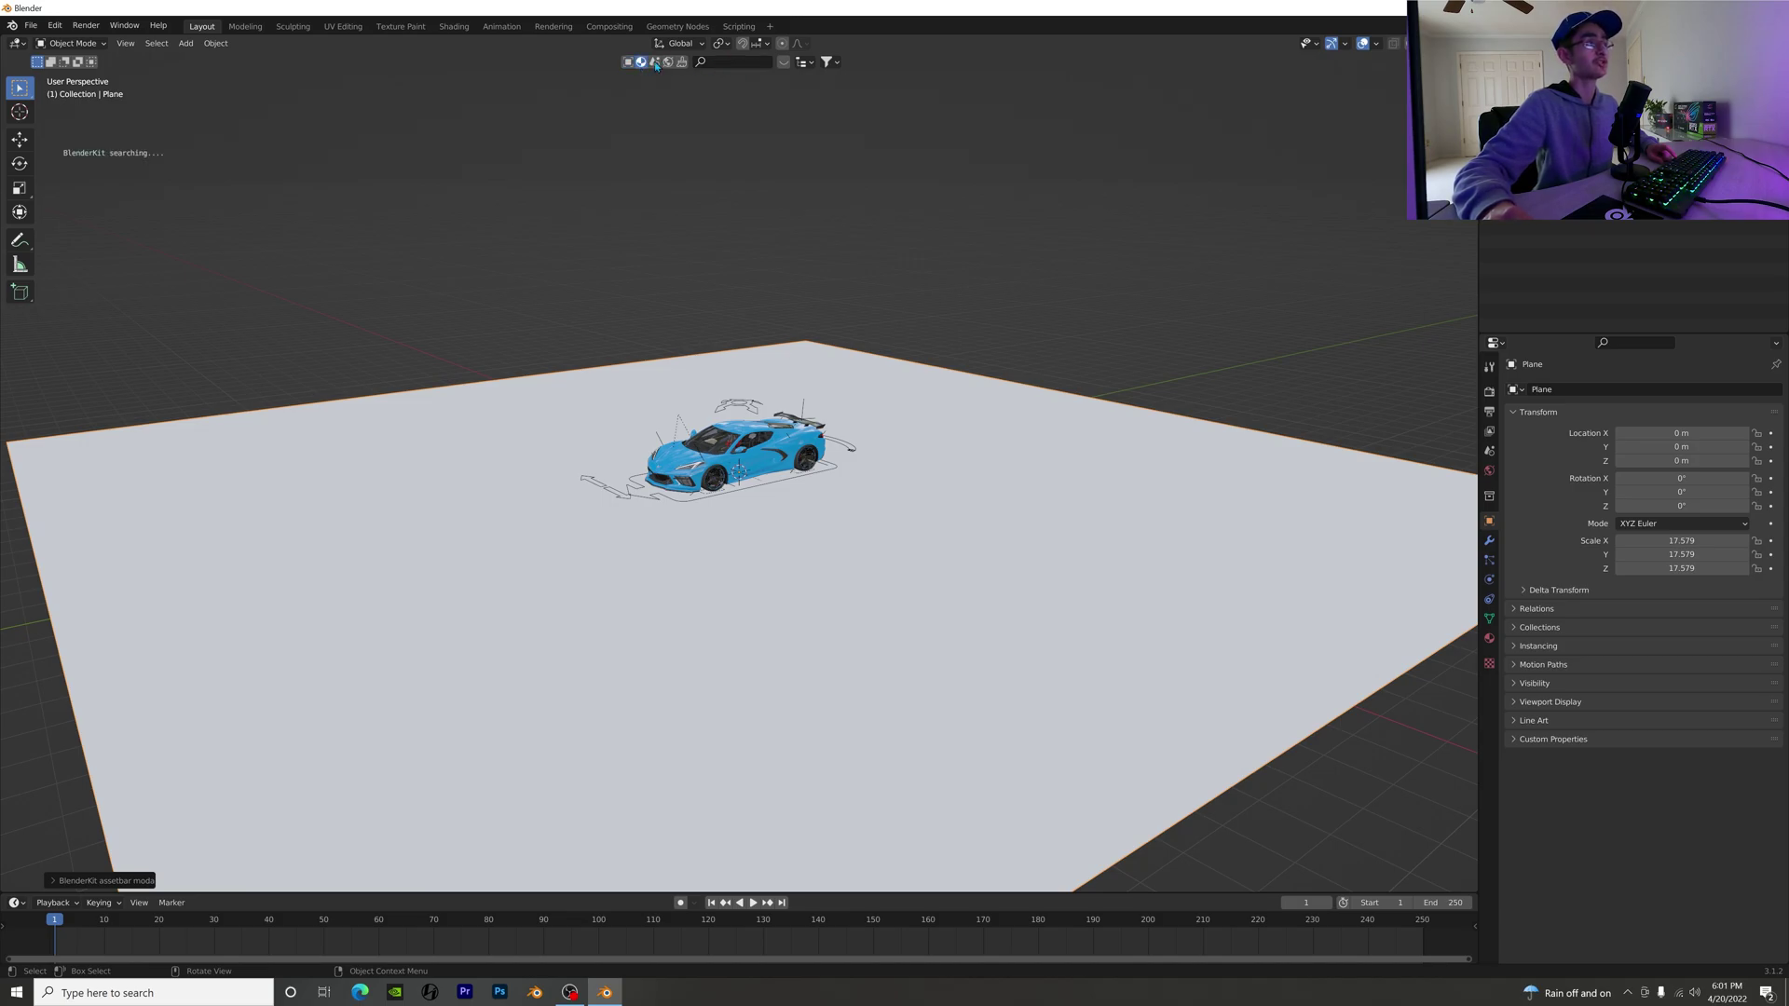
left_click(722, 64)
type("path")
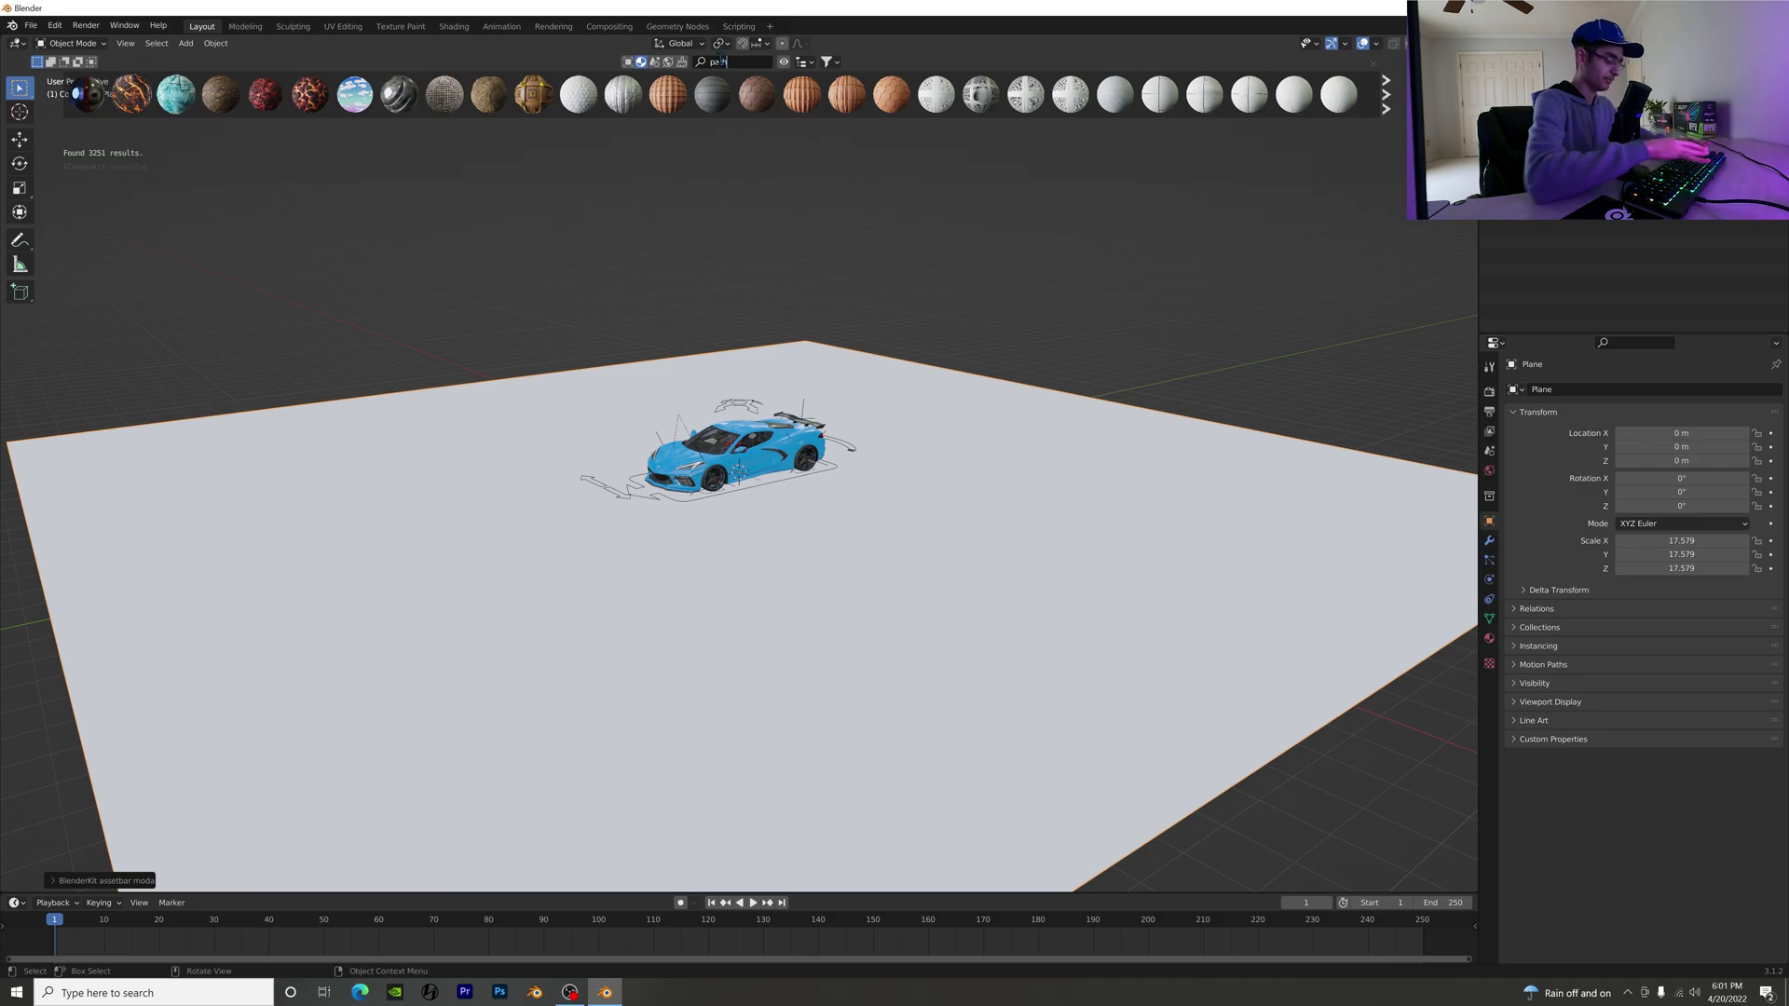
key("Return")
type("h")
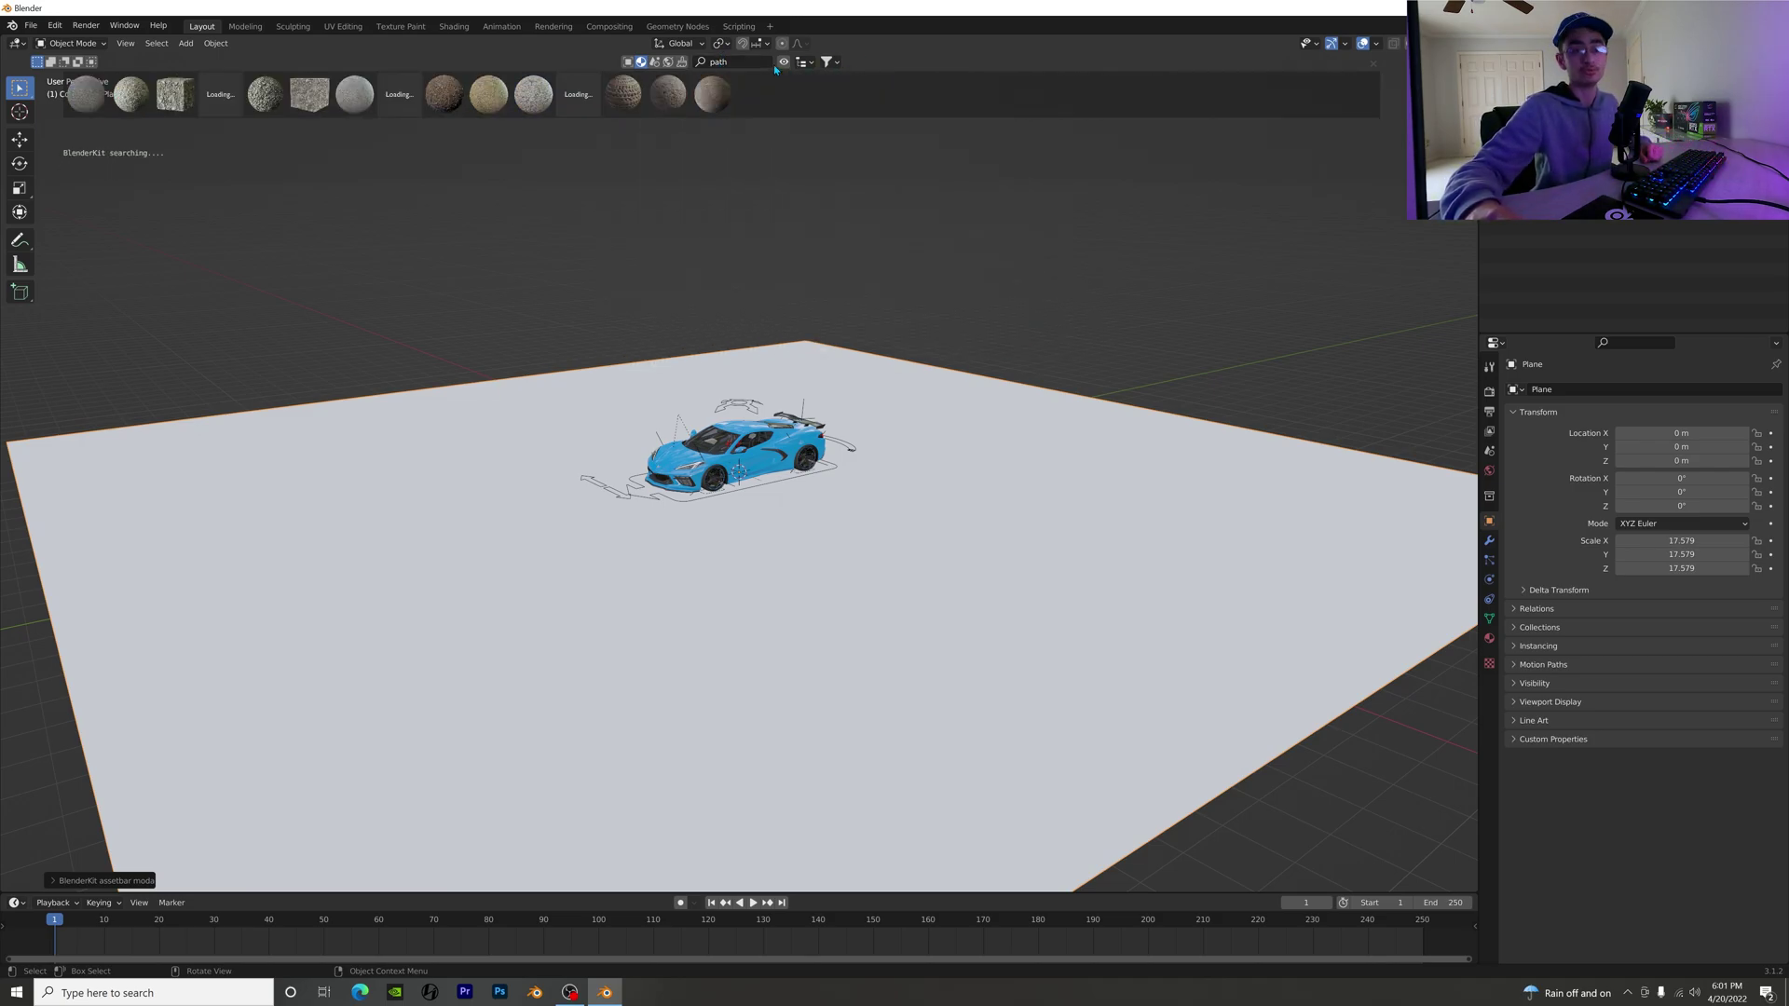
mouse_move(380, 98)
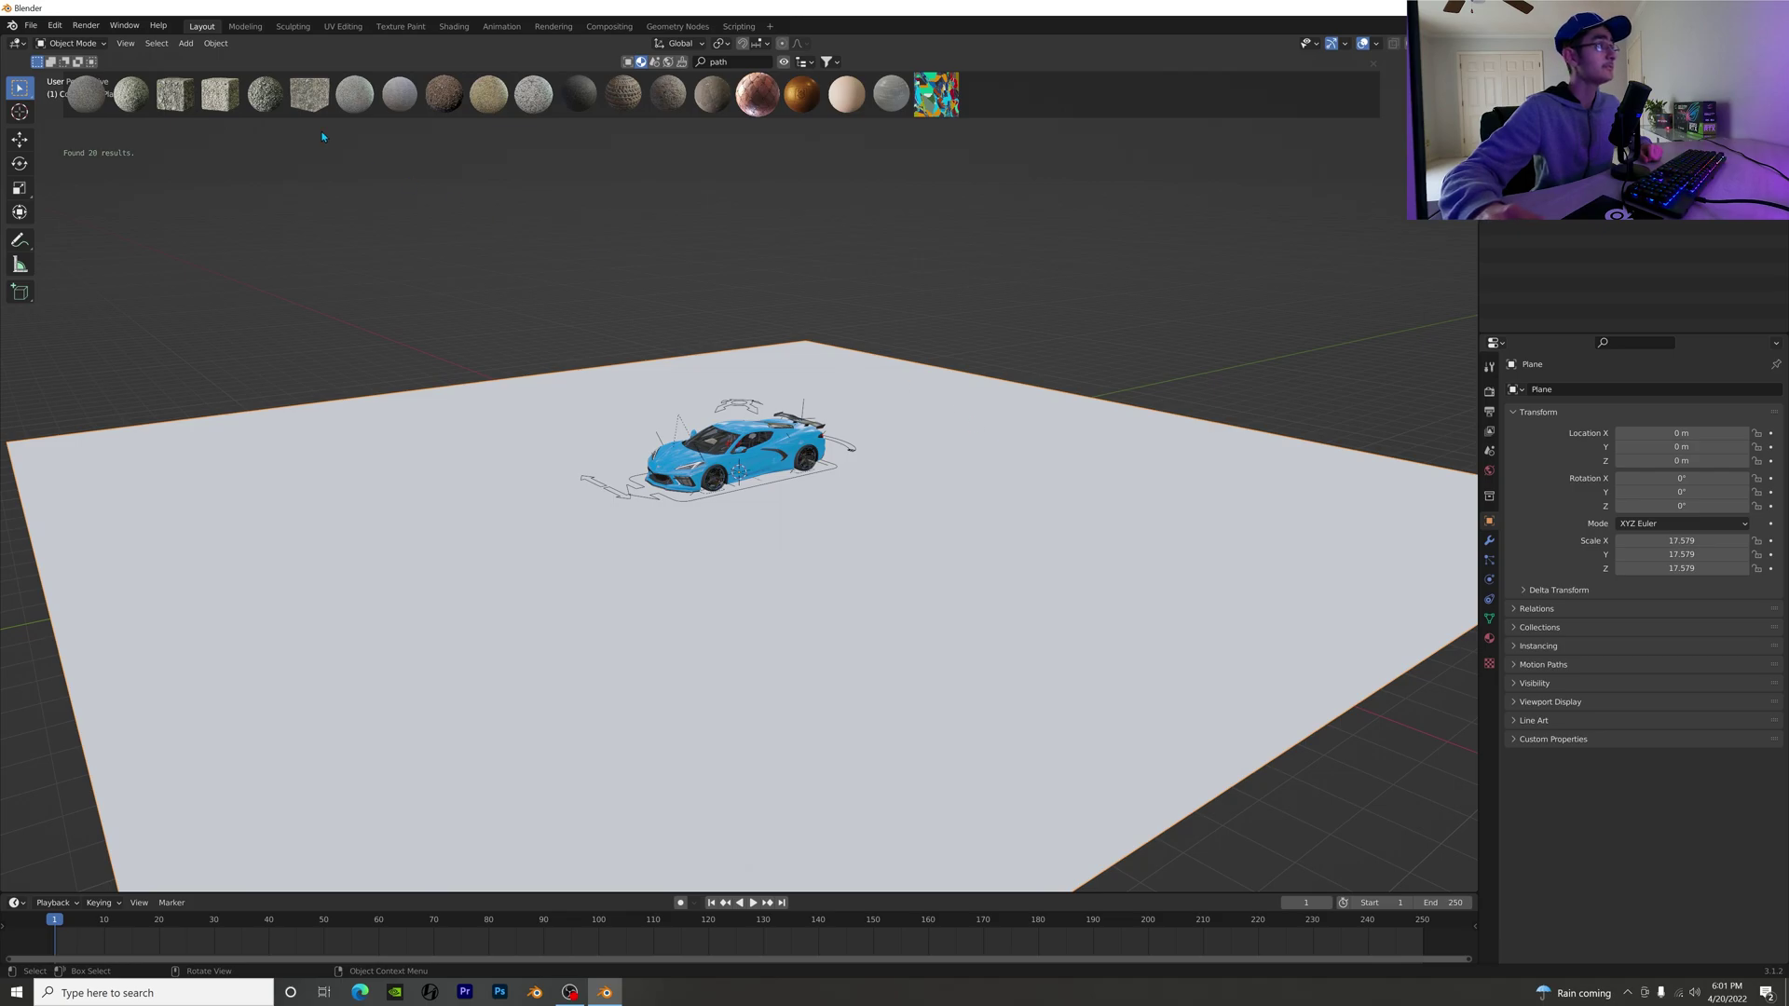
left_click(407, 97)
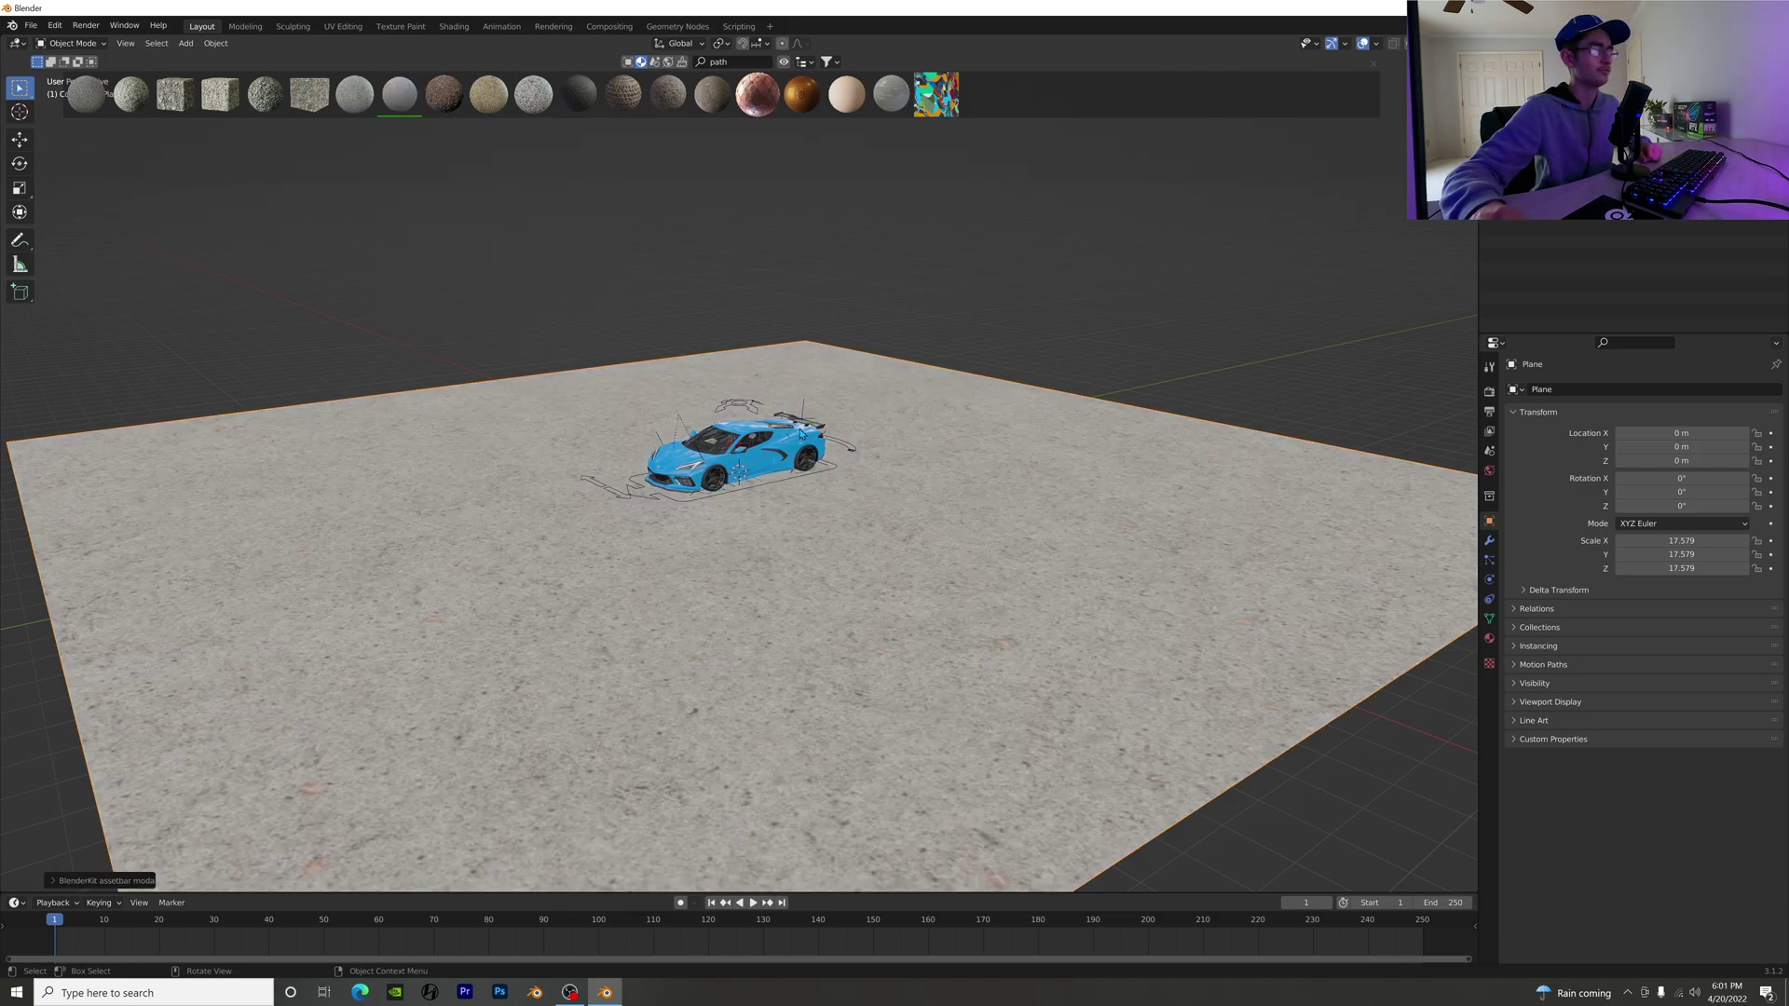
key("Escape")
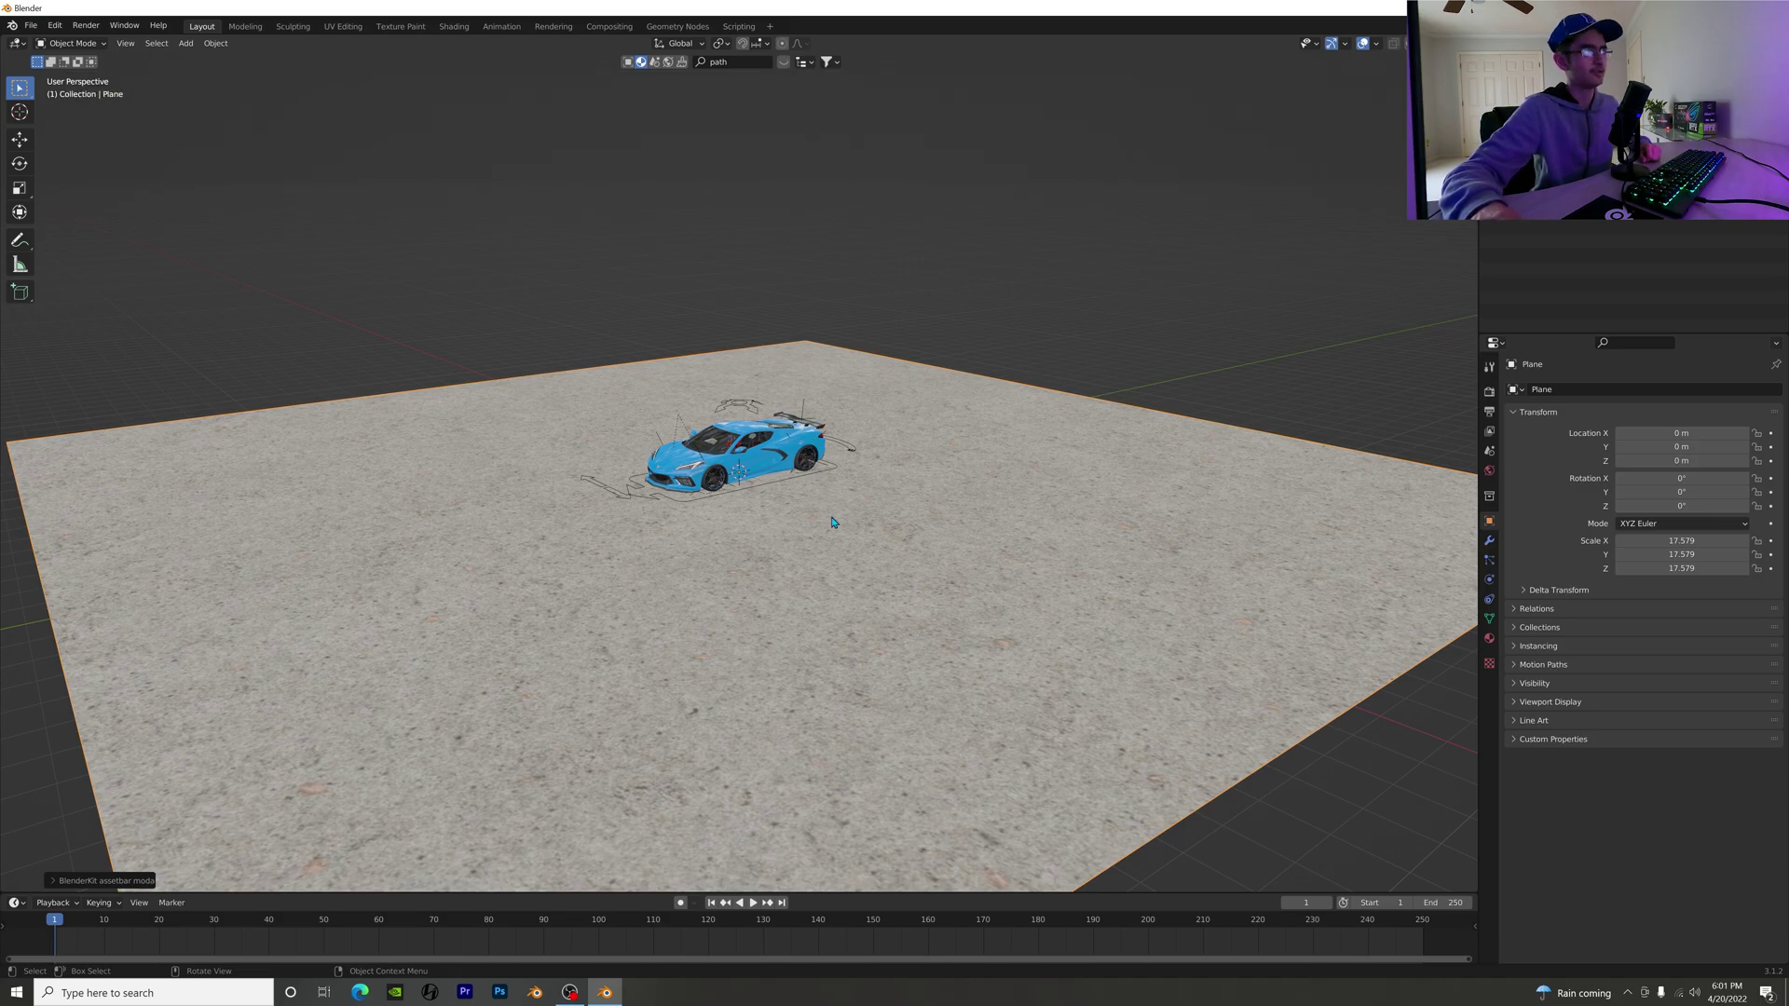
Step: In the UV Editing workspace, scale all the ground plane's UVs up about 5 times, and return to Object Mode in the Layout workspace
scroll(840, 584, "up", 10)
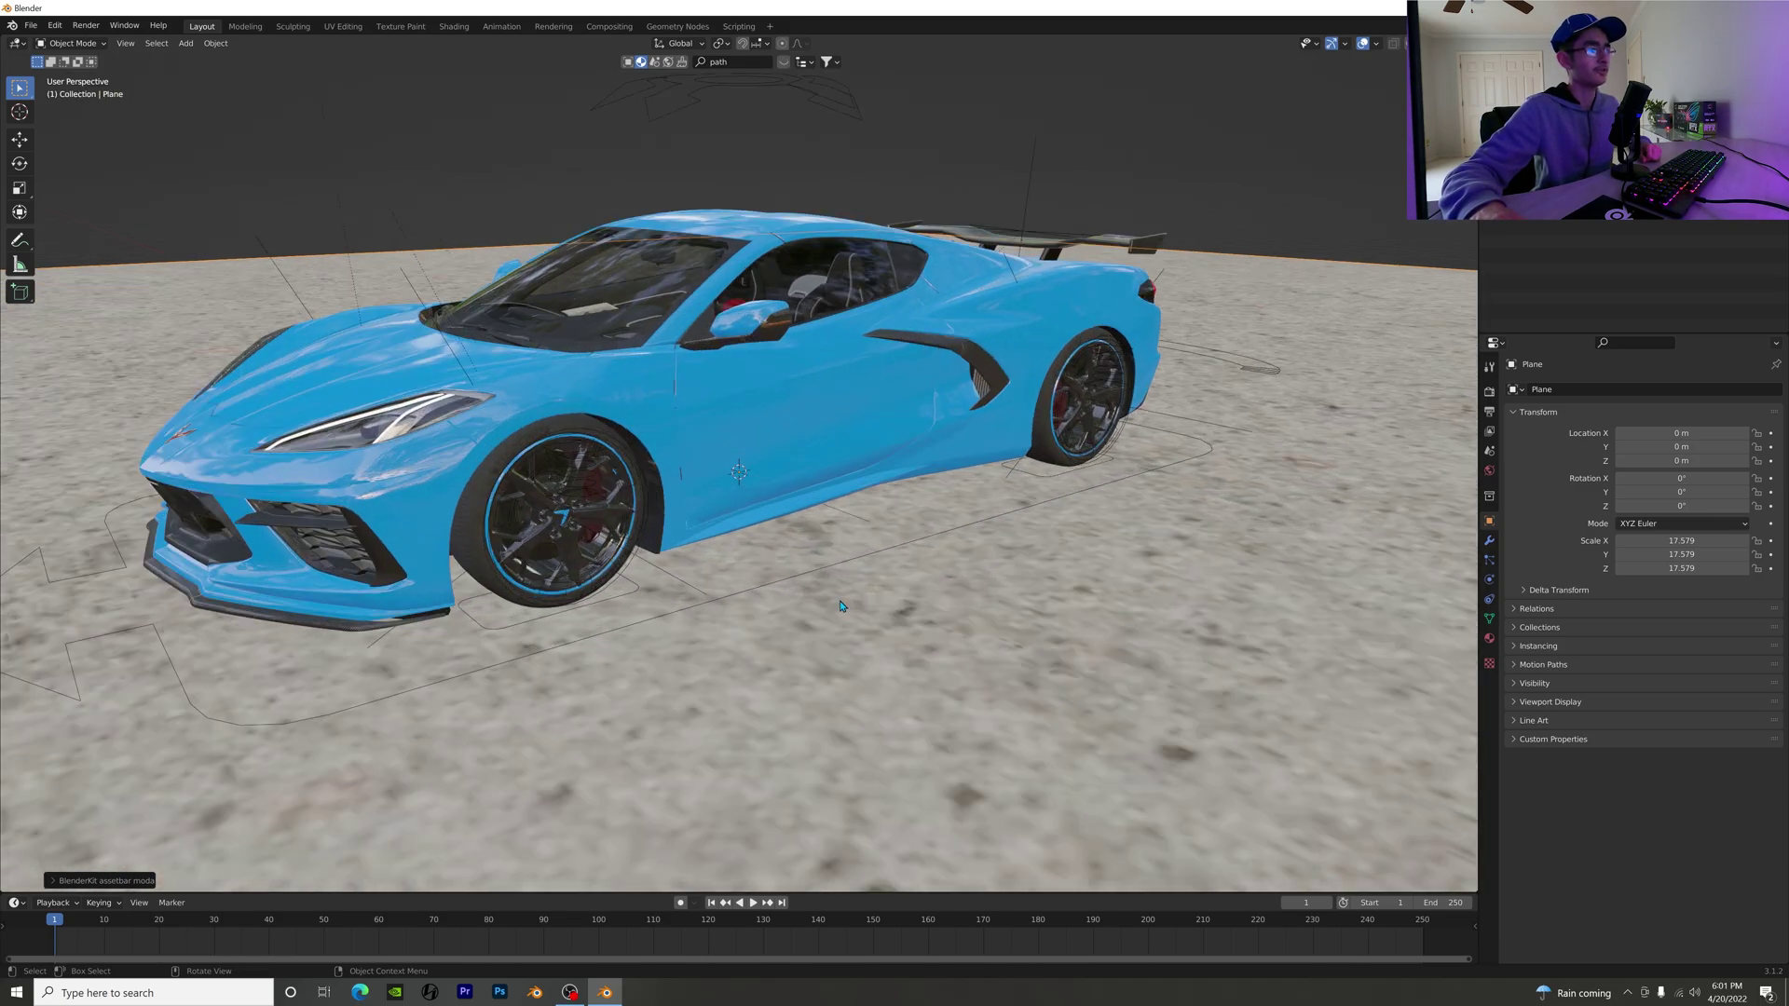
middle_click_drag(700, 545, 750, 421)
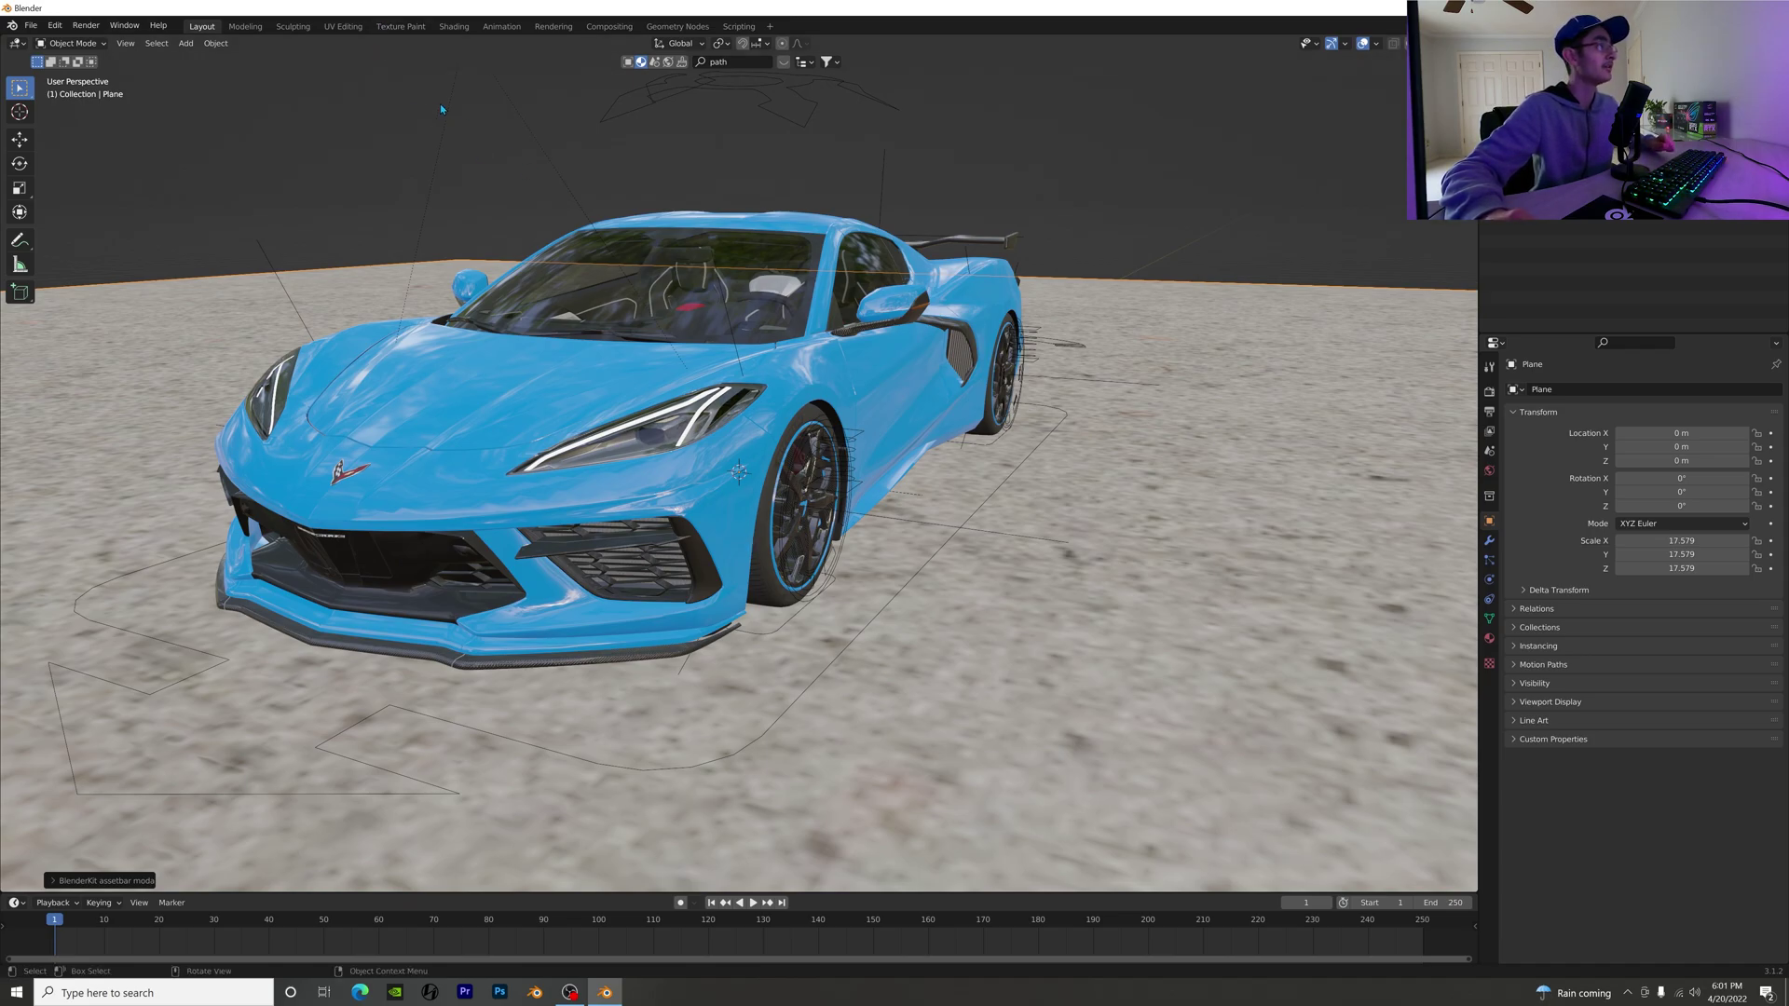
left_click(343, 26)
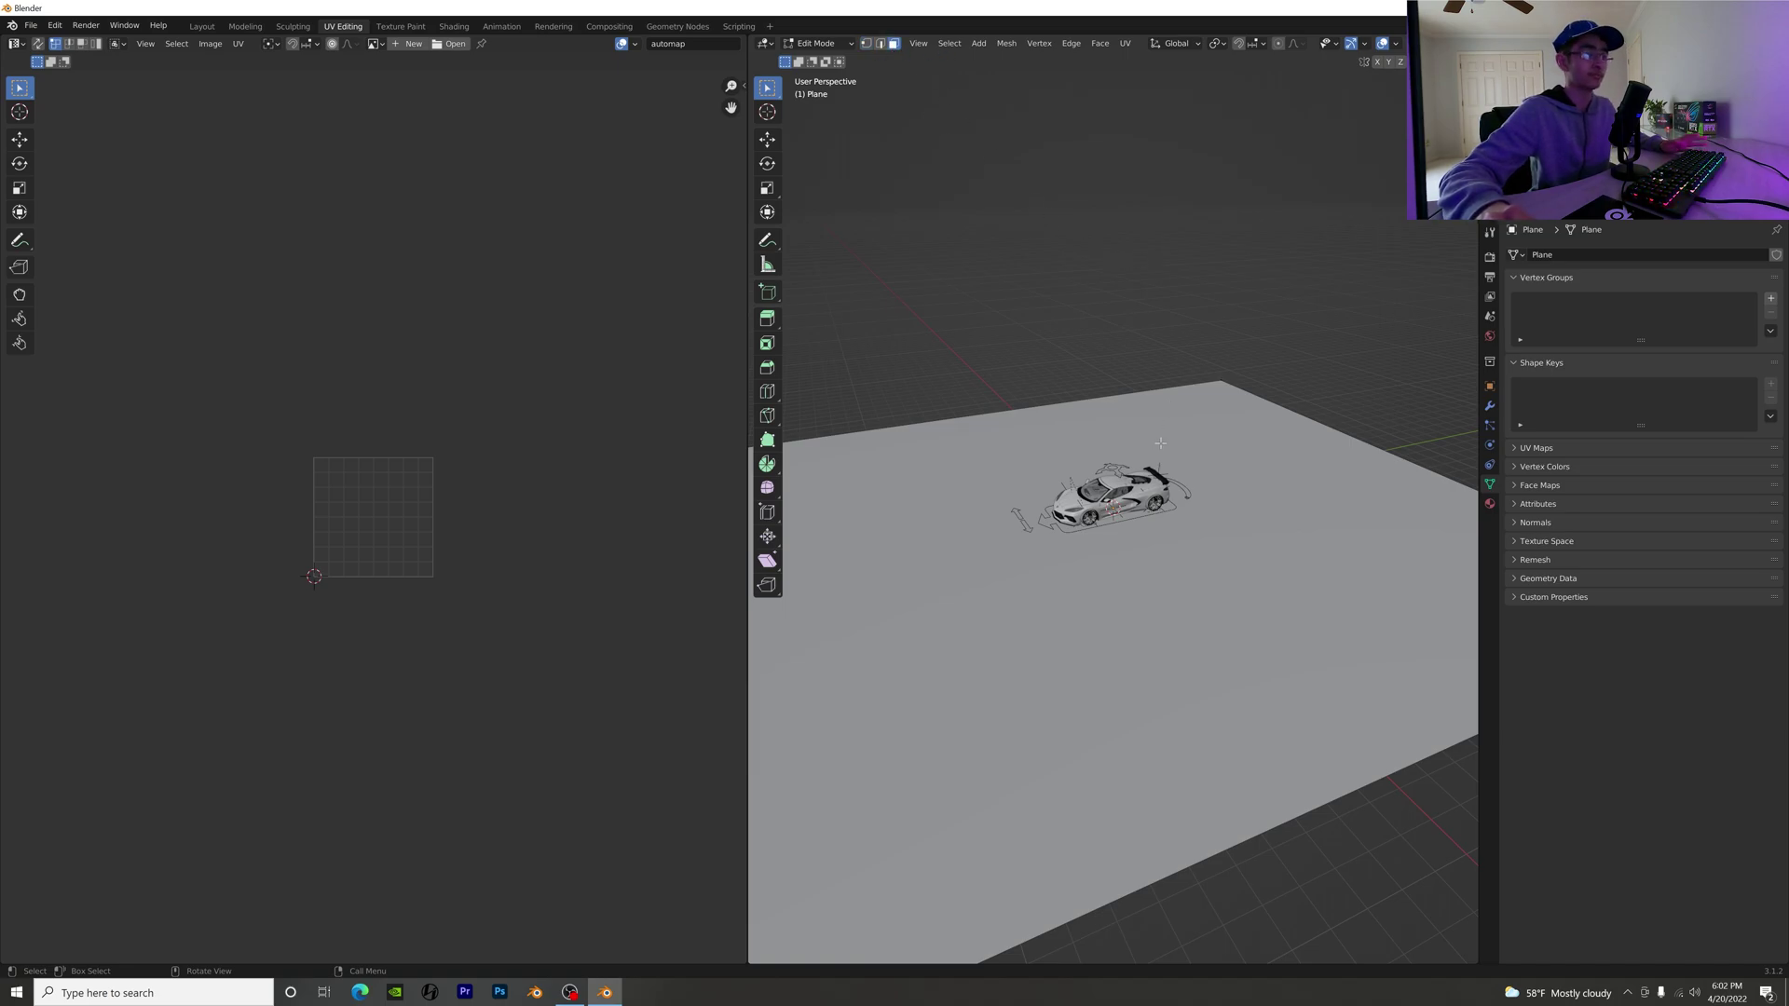
key("a")
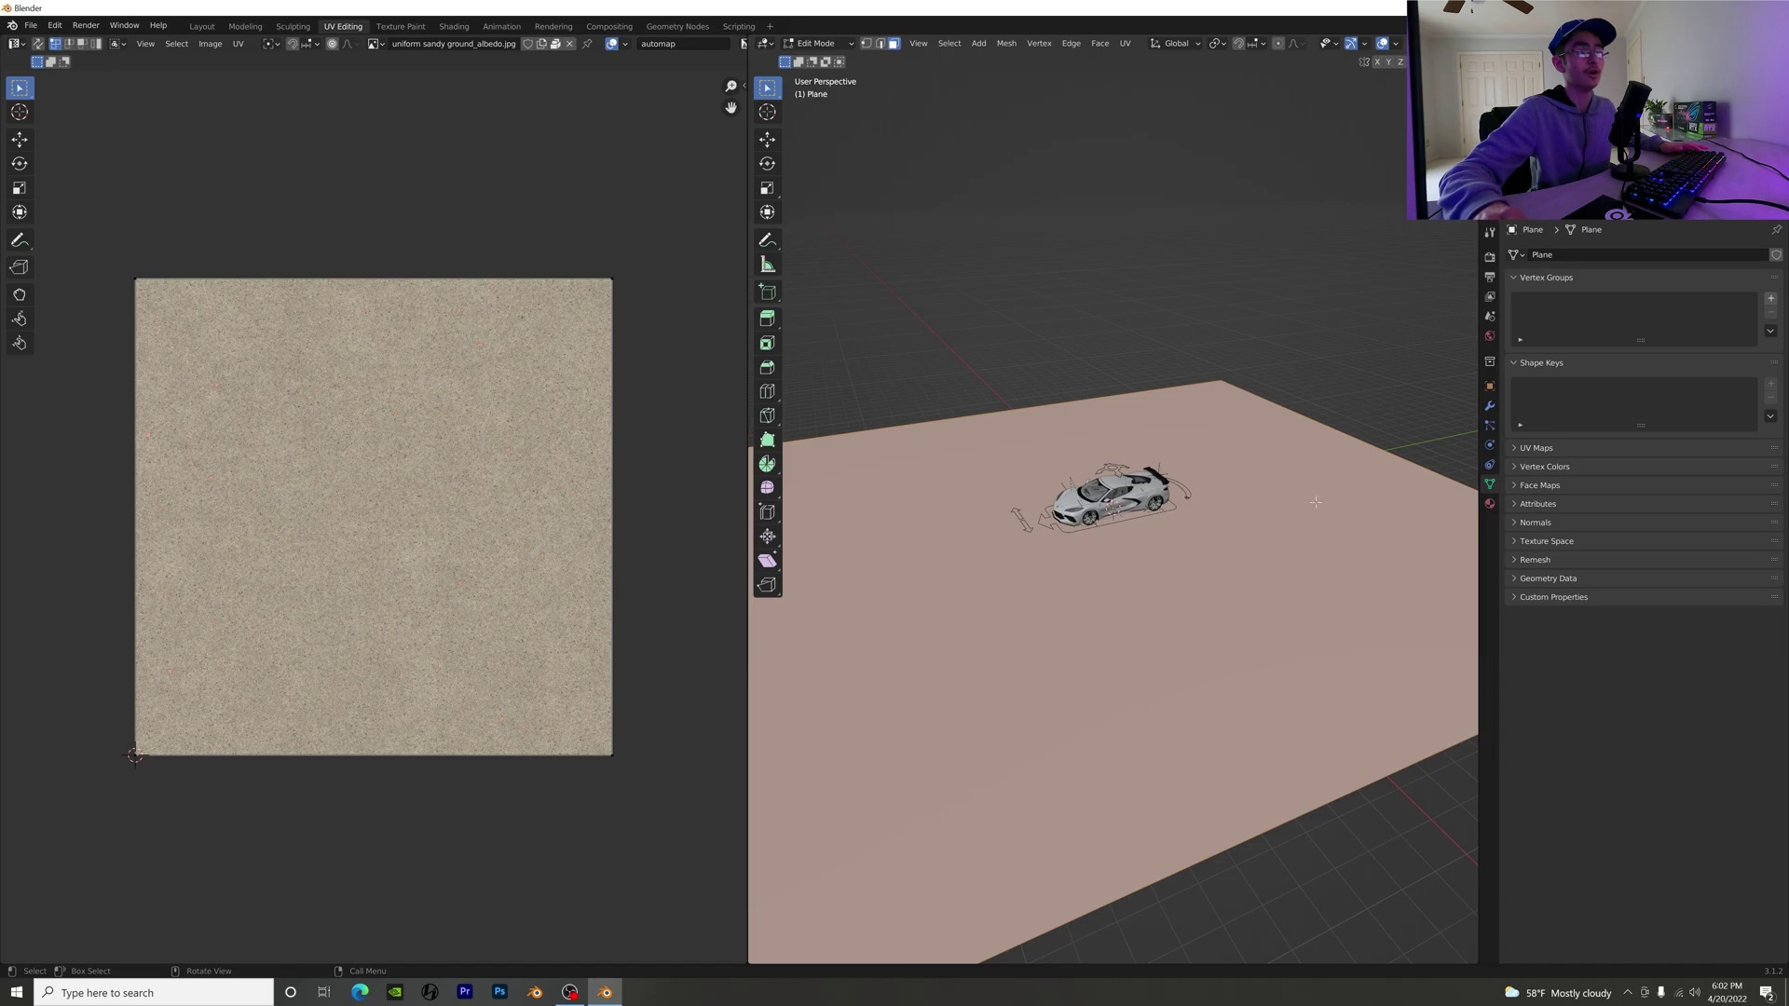
middle_click_drag(1315, 502, 1258, 494)
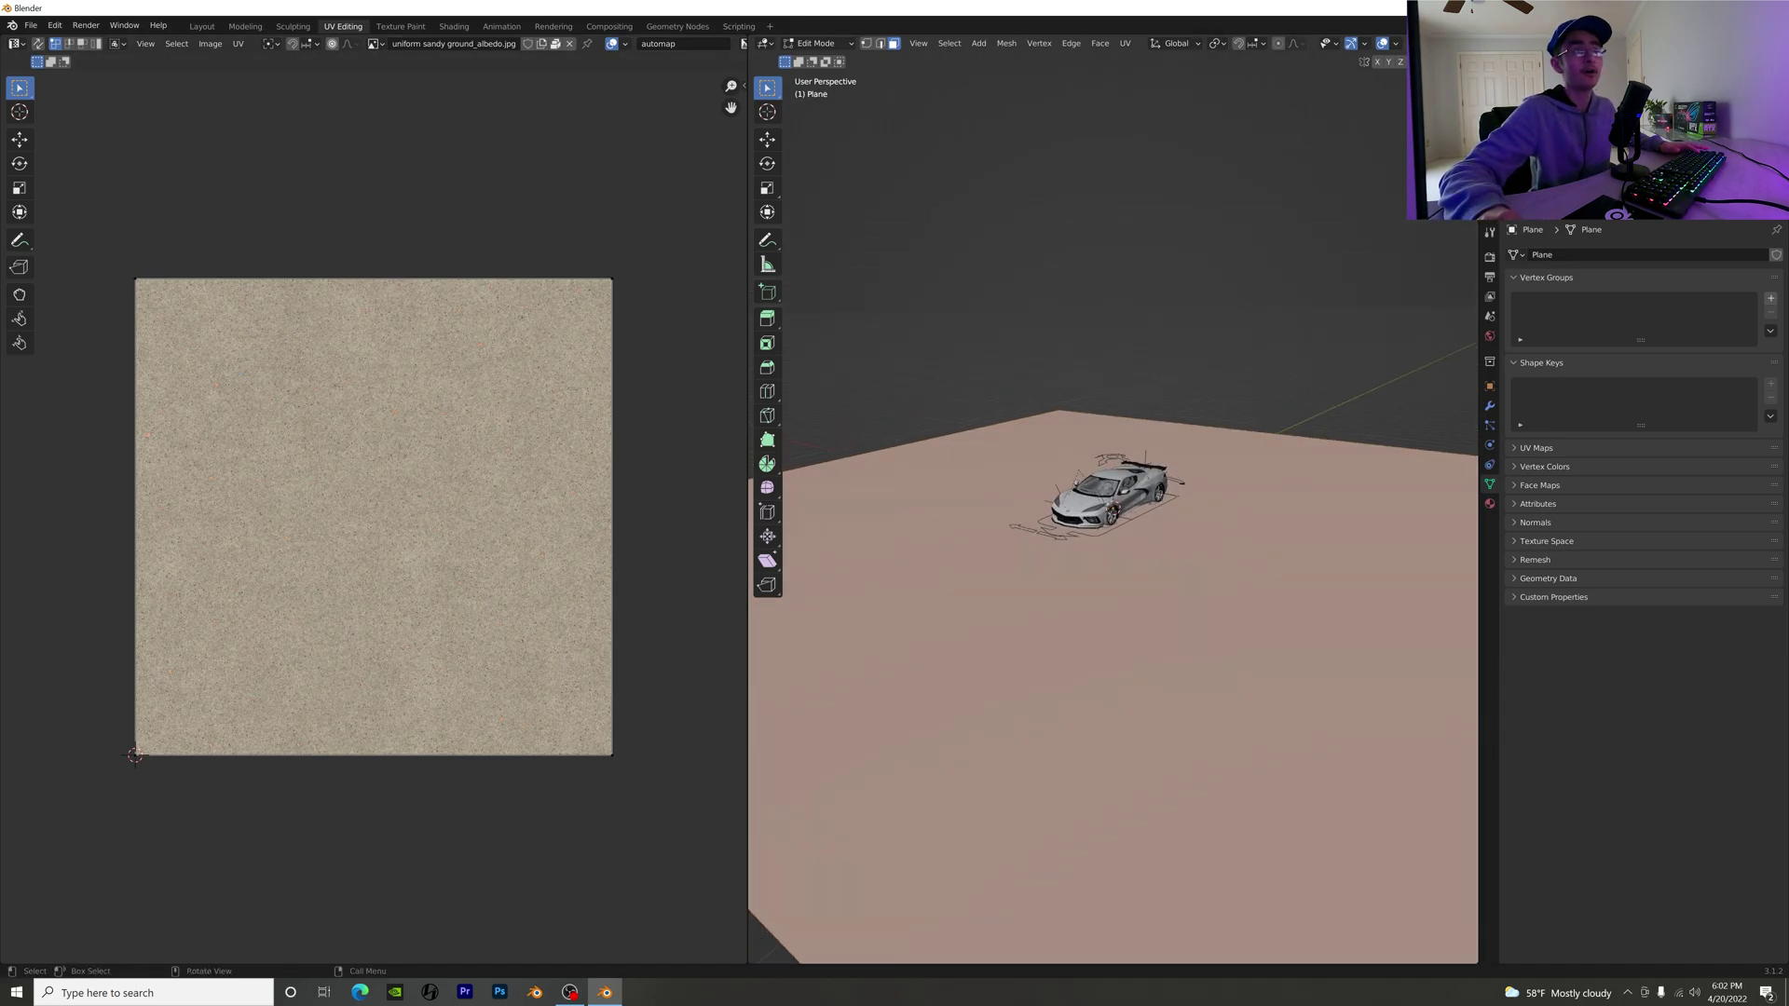
scroll(997, 560, "up", 8)
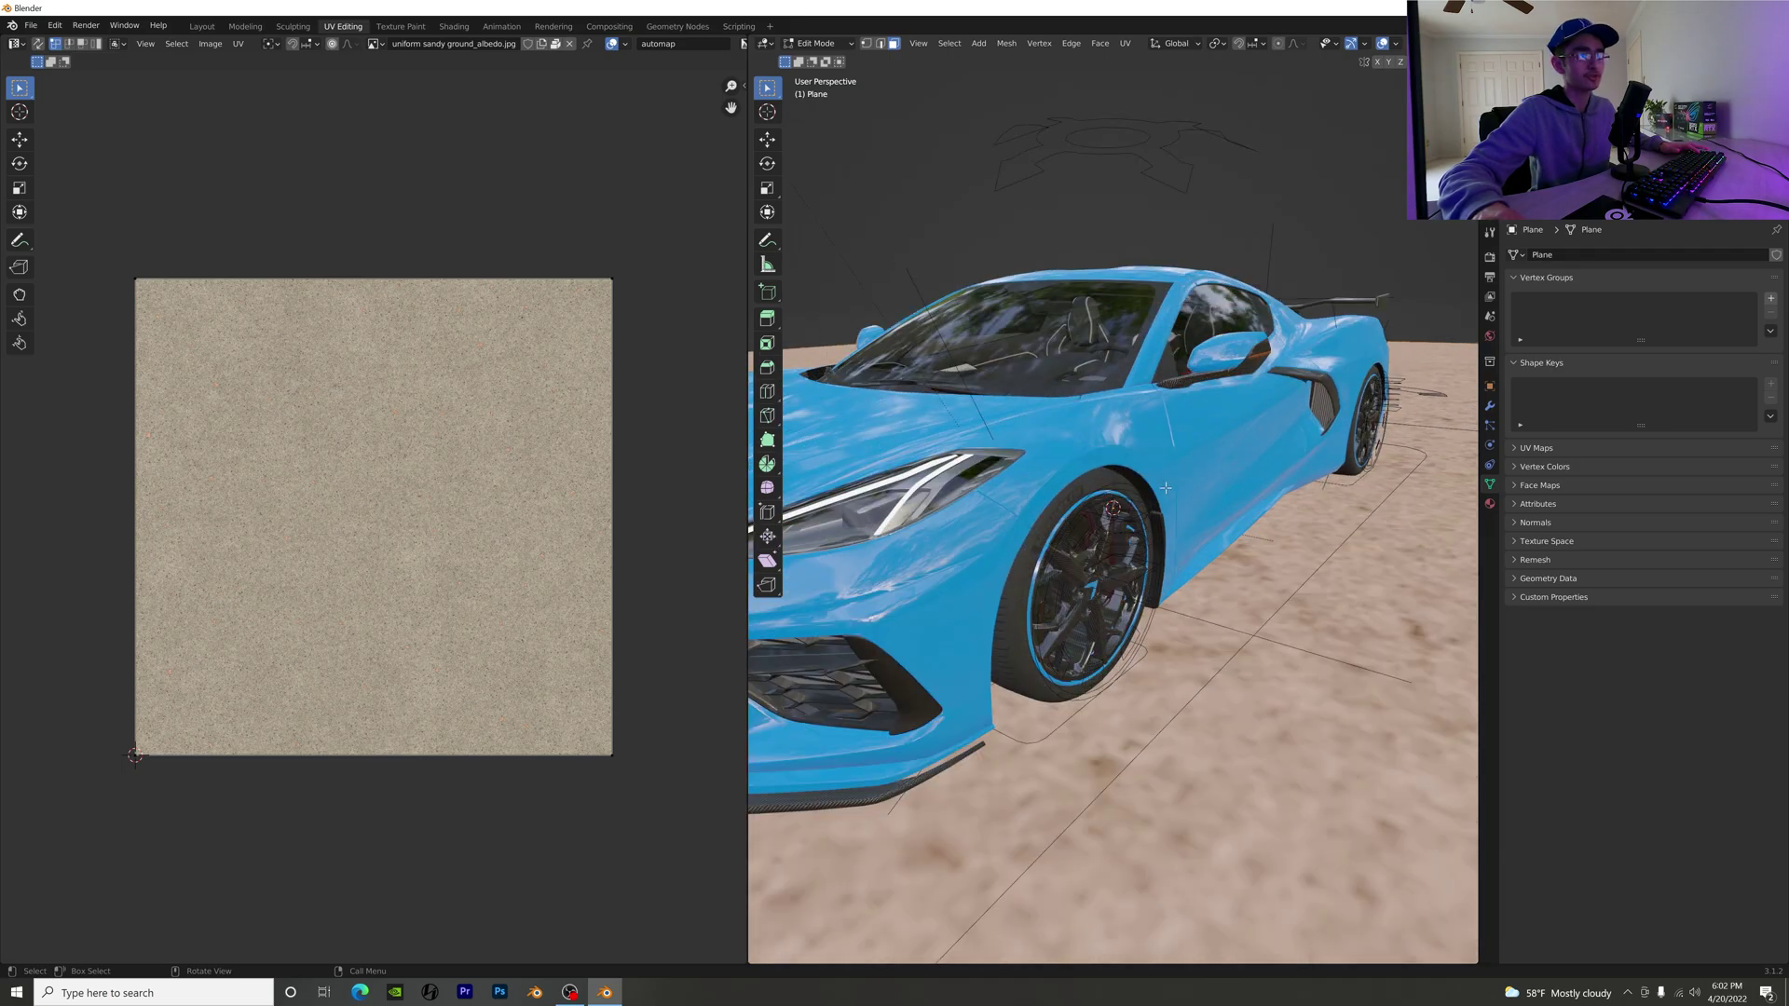
key("a")
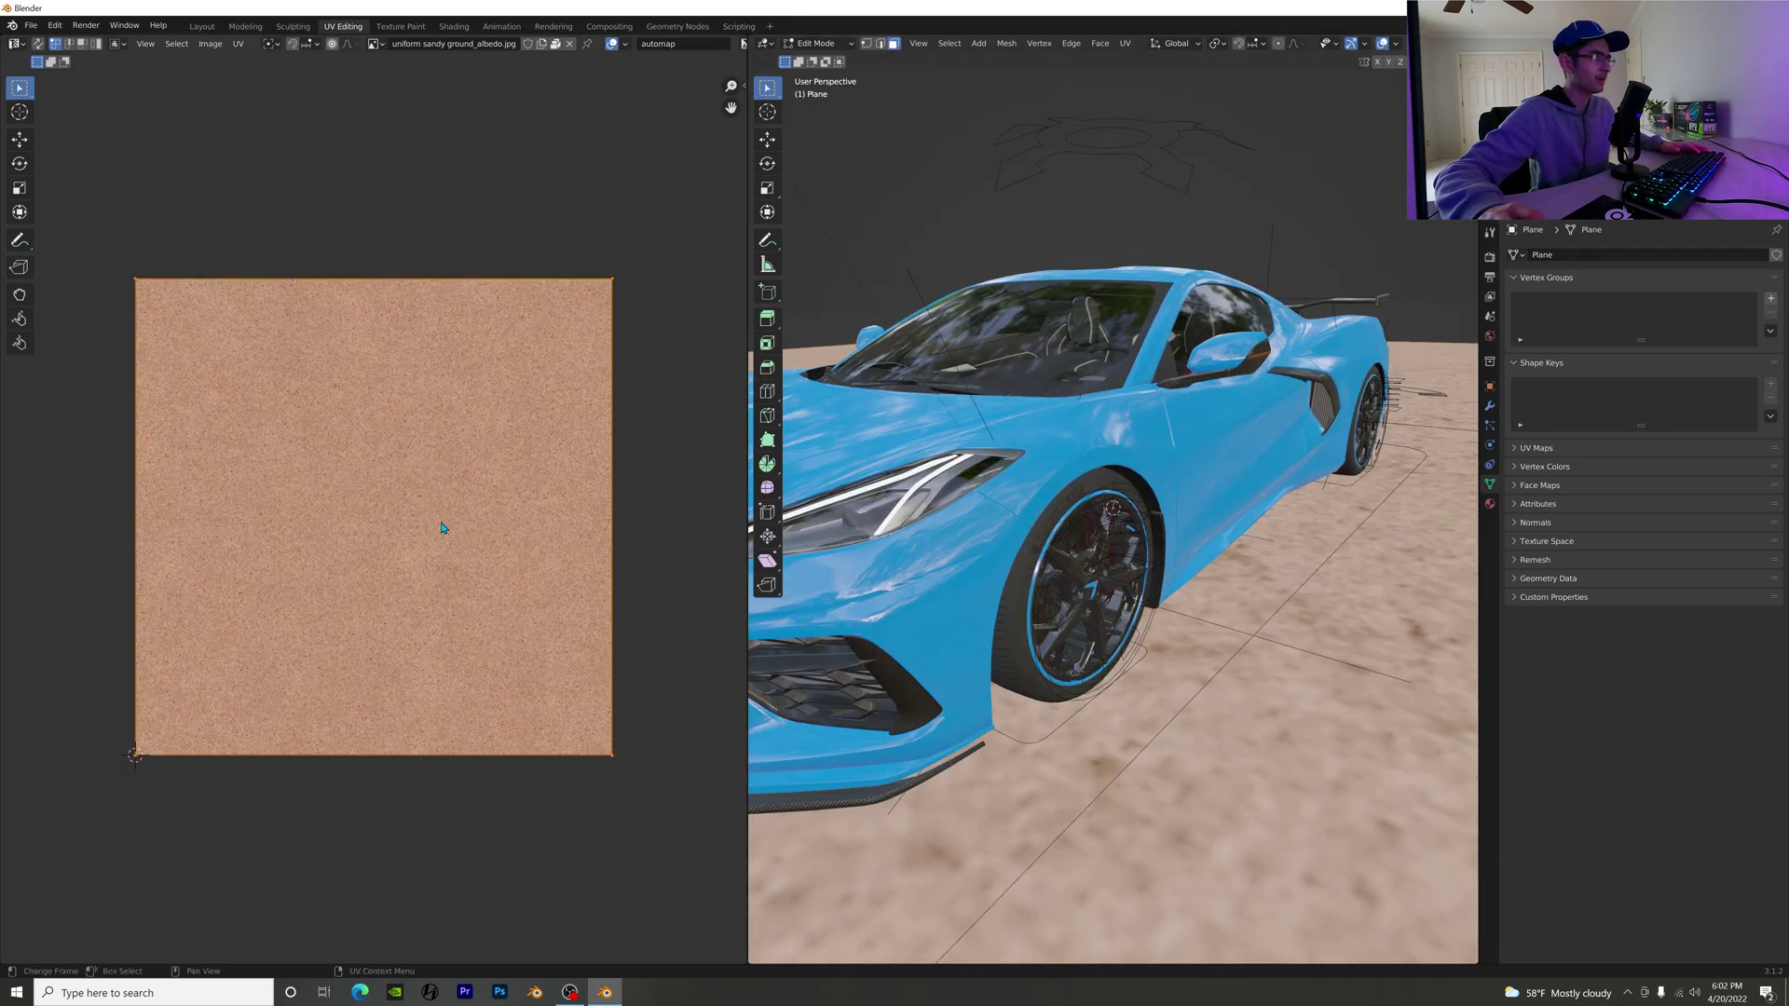
key("s")
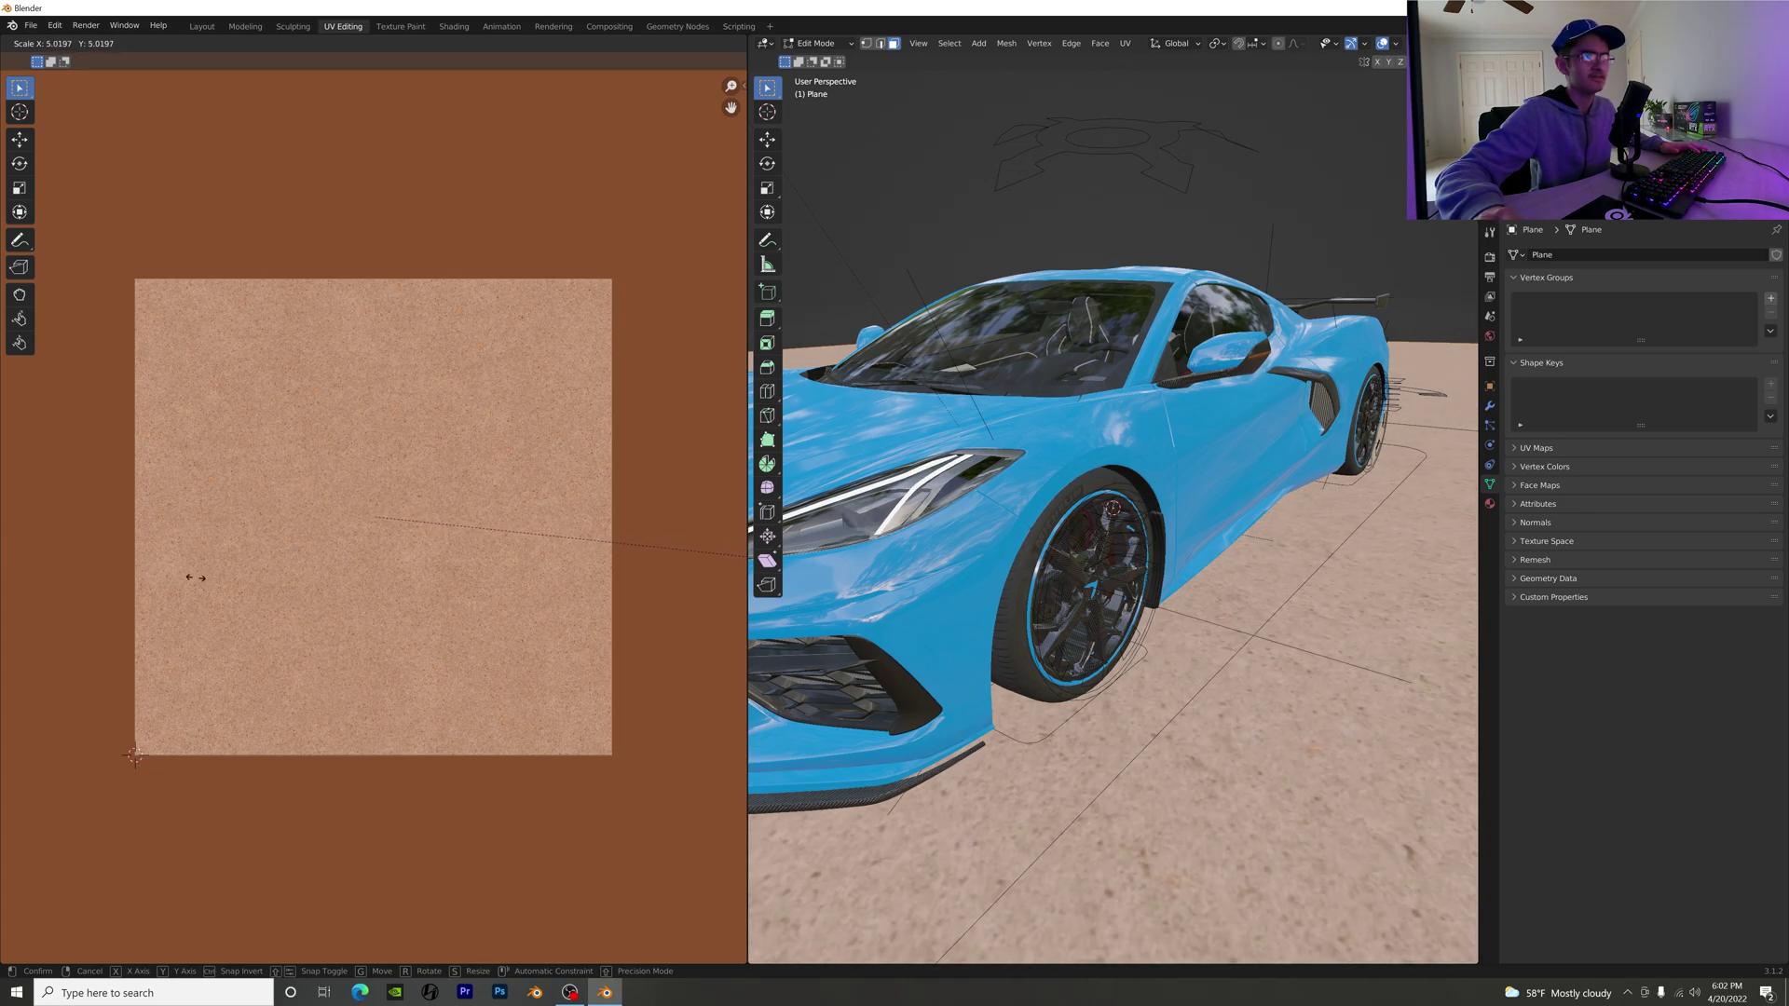
left_click(264, 587)
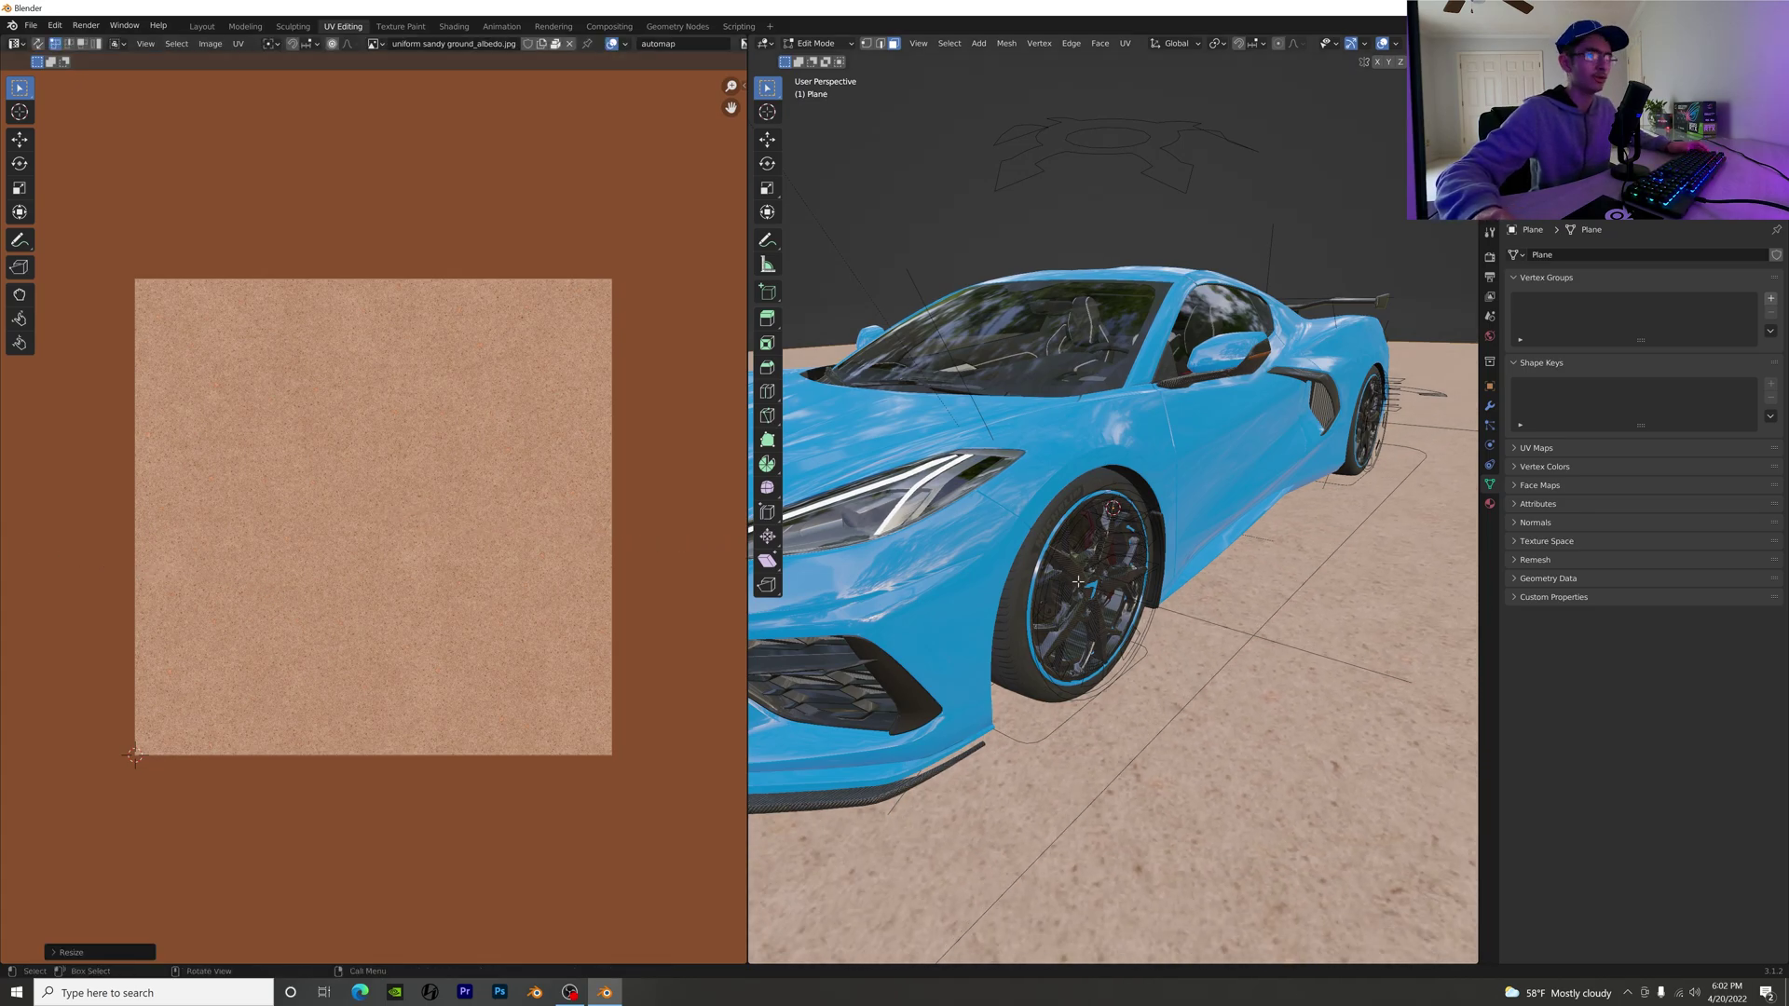
key("Tab")
middle_click_drag(1220, 404, 969, 659)
middle_click_drag(968, 659, 937, 661)
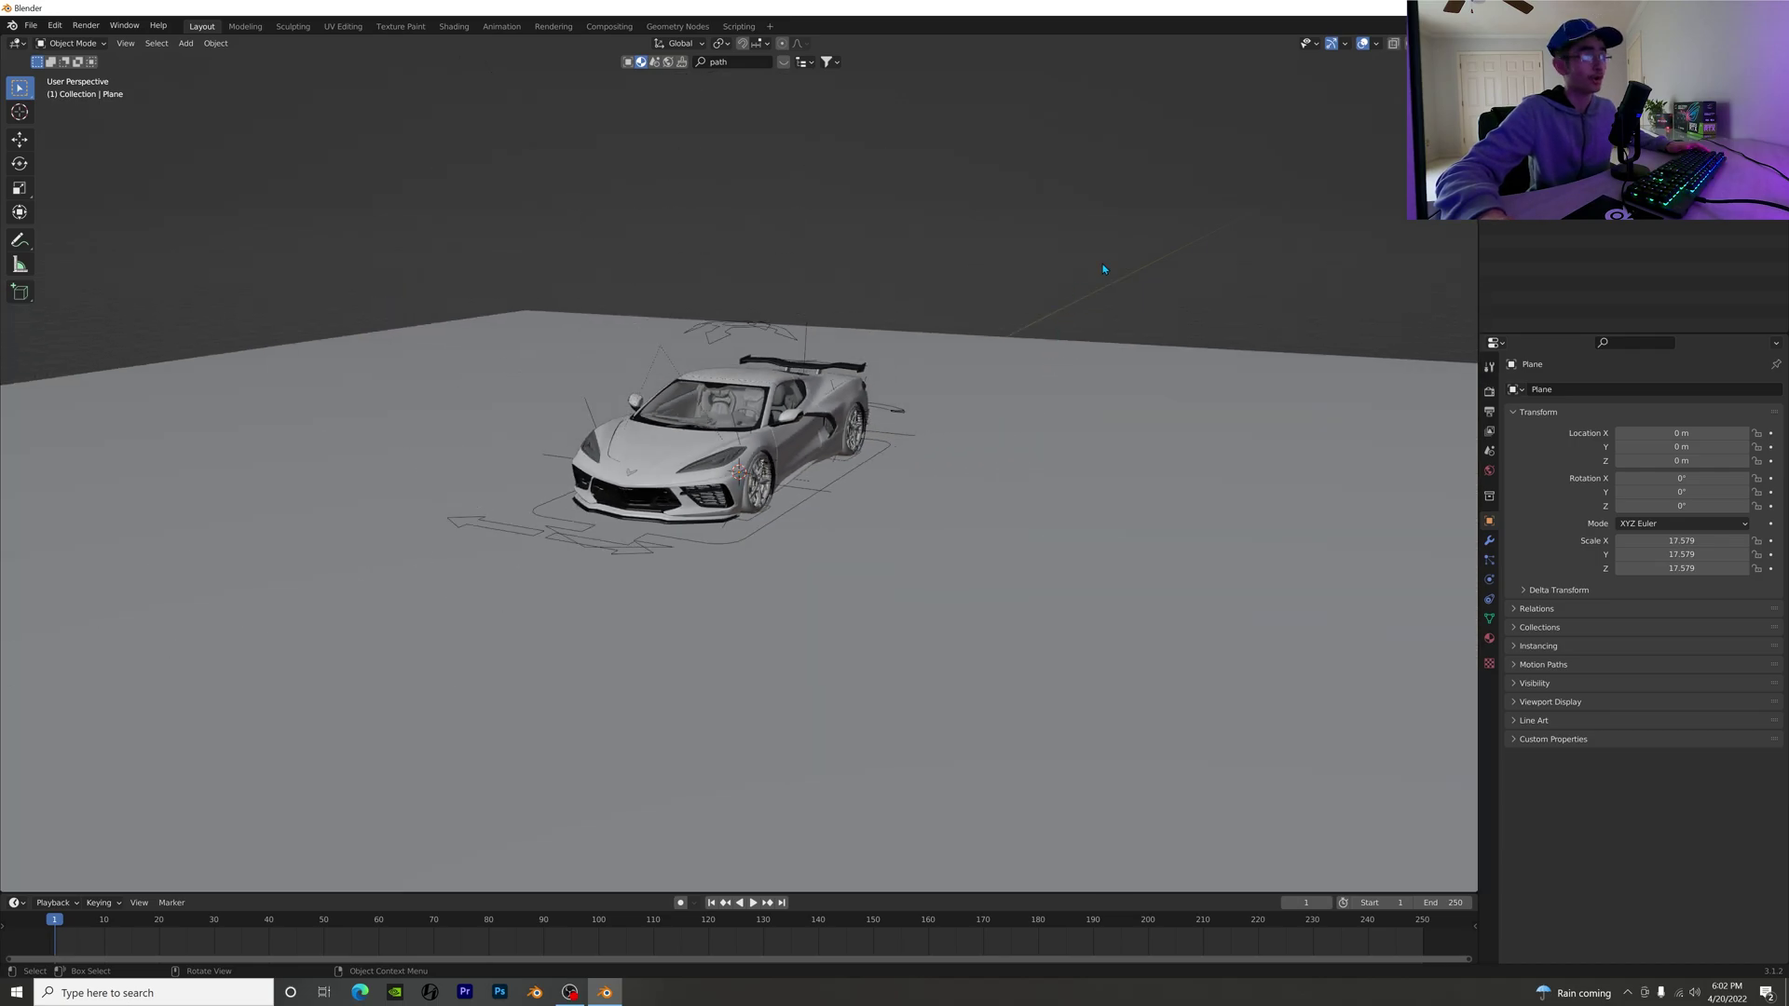
scroll(1103, 269, "down", 3)
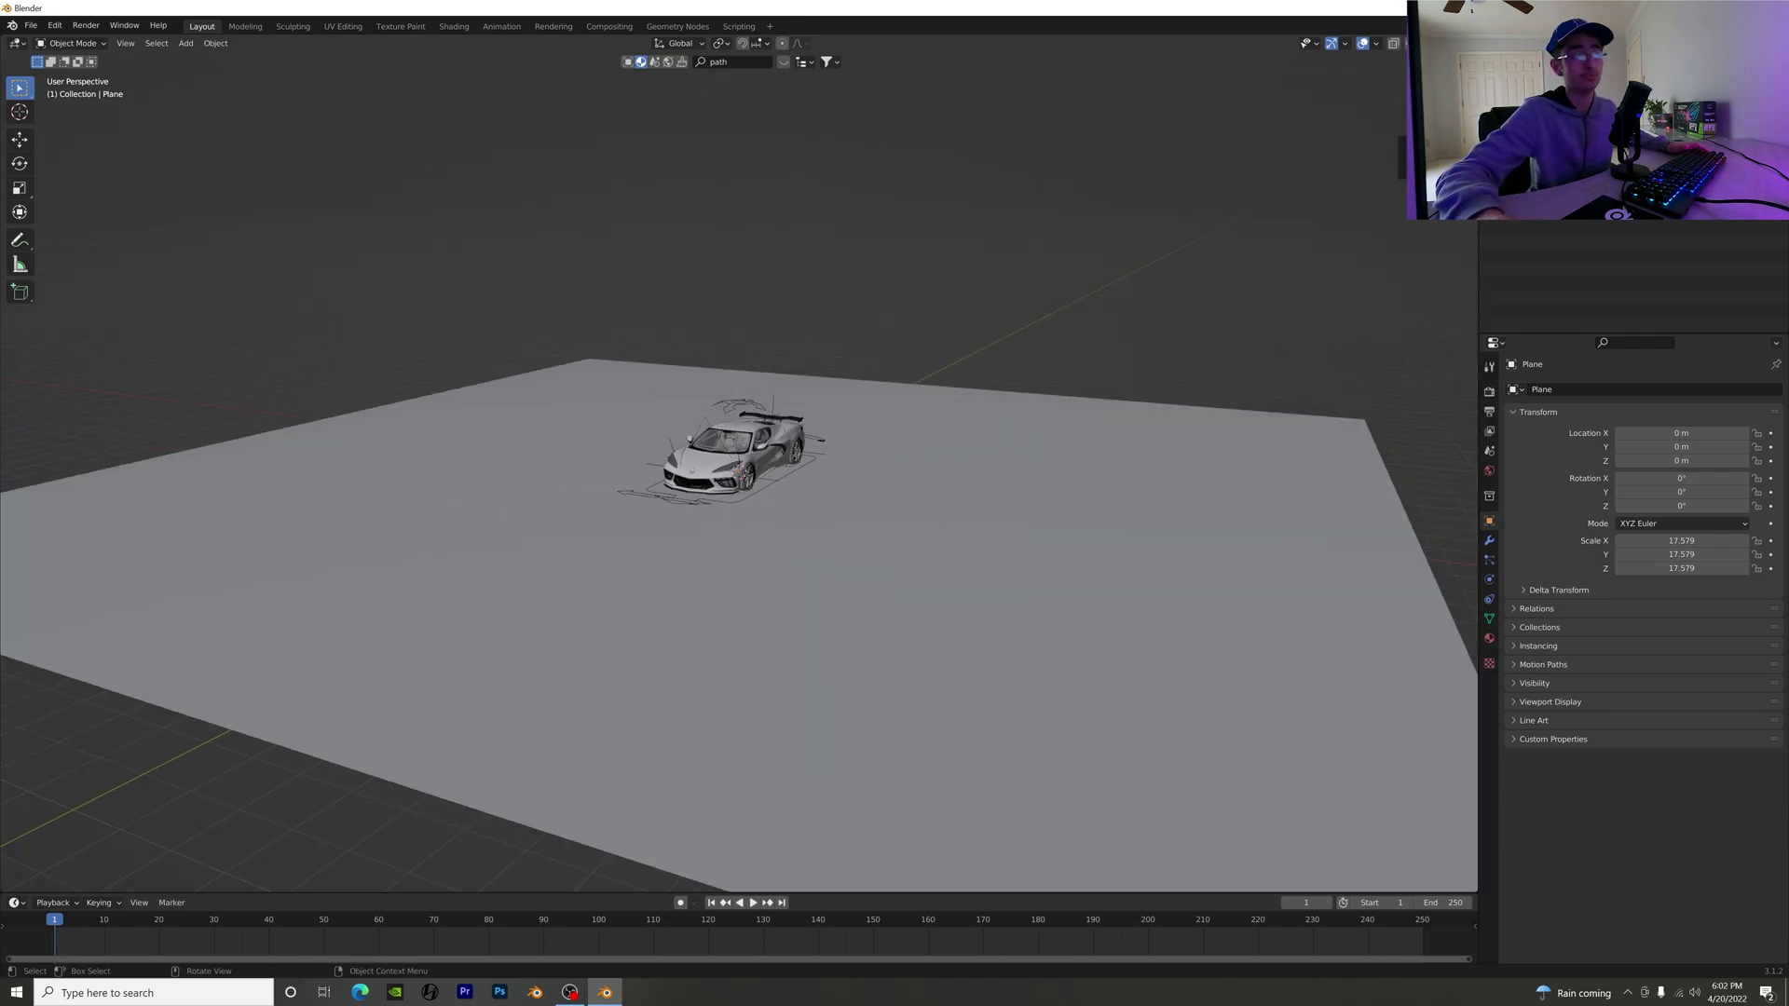
scroll(835, 482, "up", 2)
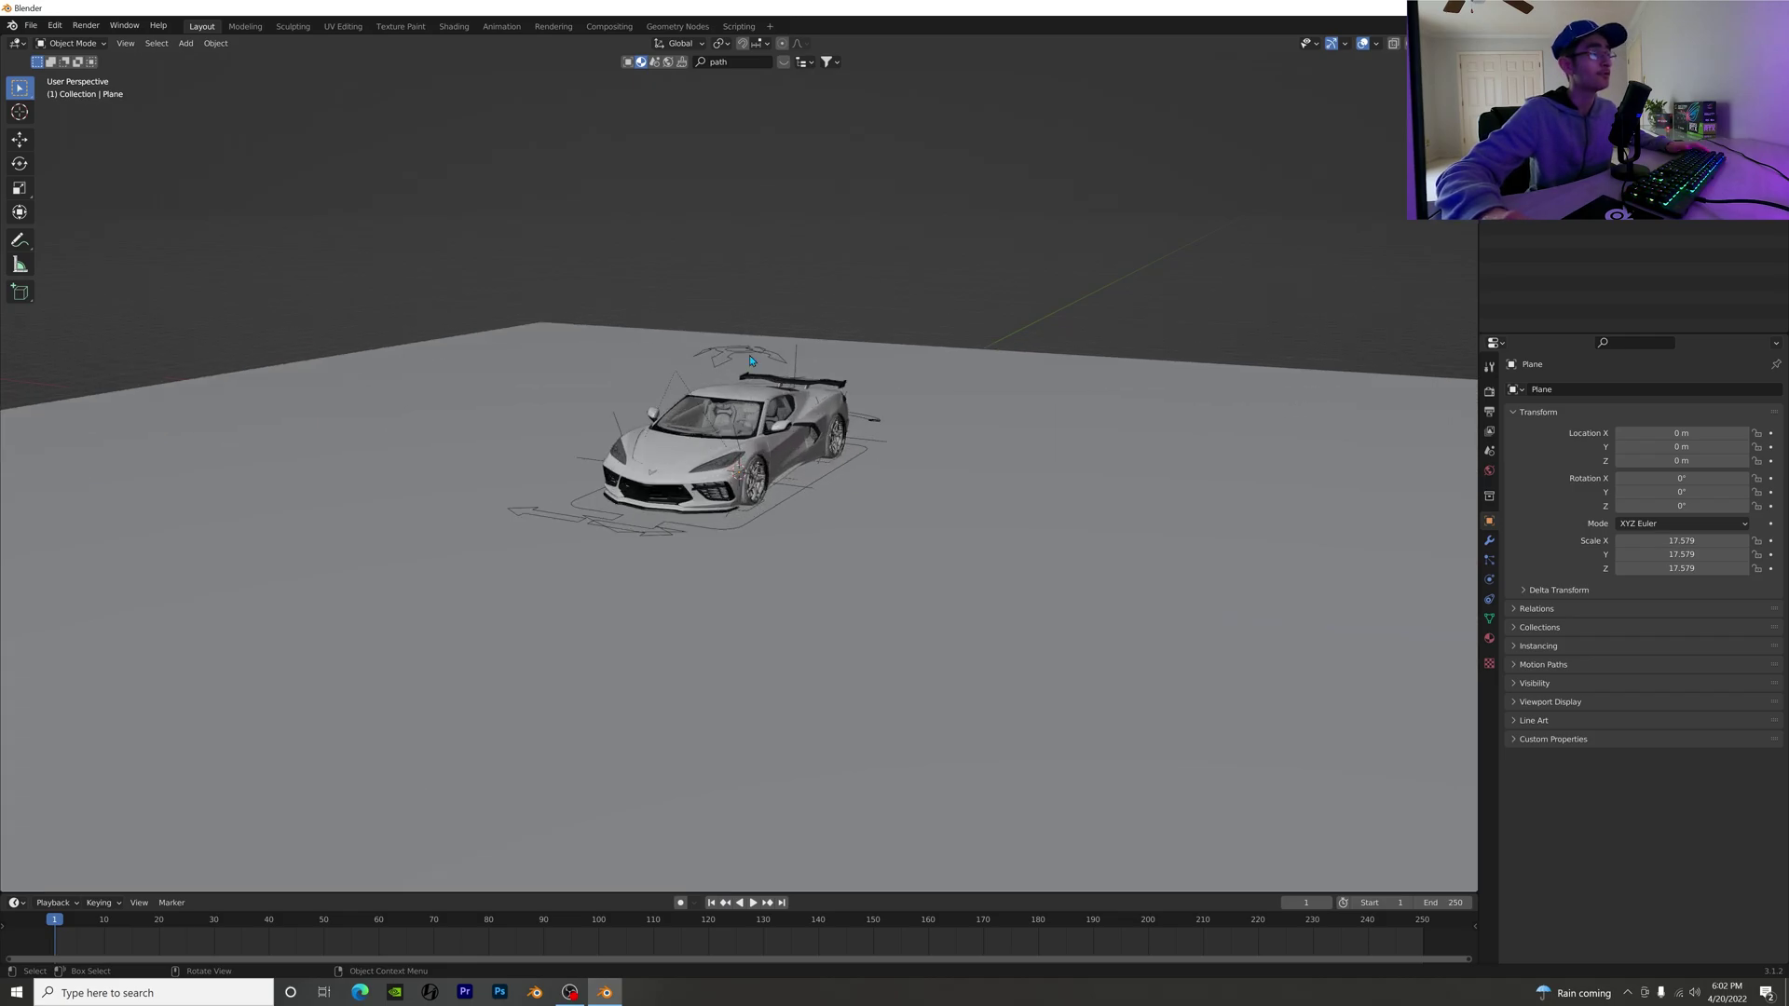
left_click(743, 349)
left_click(747, 358)
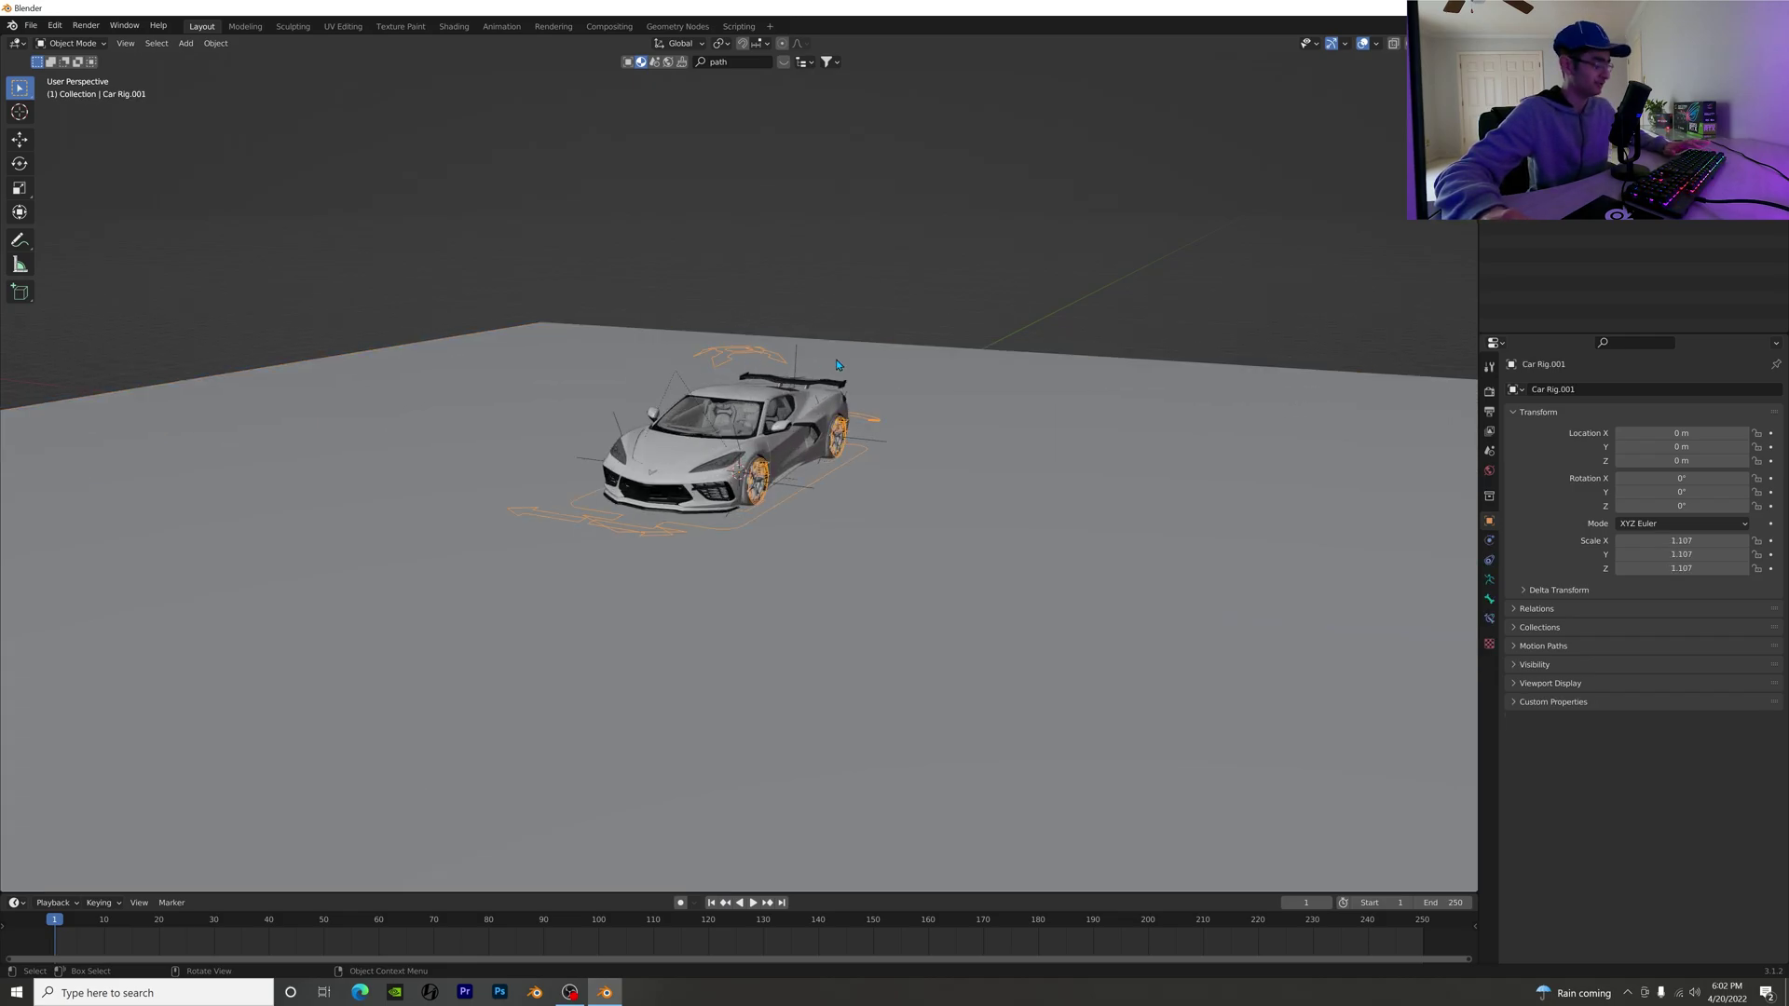
key("g")
right_click(1095, 240)
left_click(1096, 240)
Step: Add a path curve at the scene origin and rotate it 90° around the Z axis to follow the car's length
scroll(1096, 240, "down", 2)
key("shift+a")
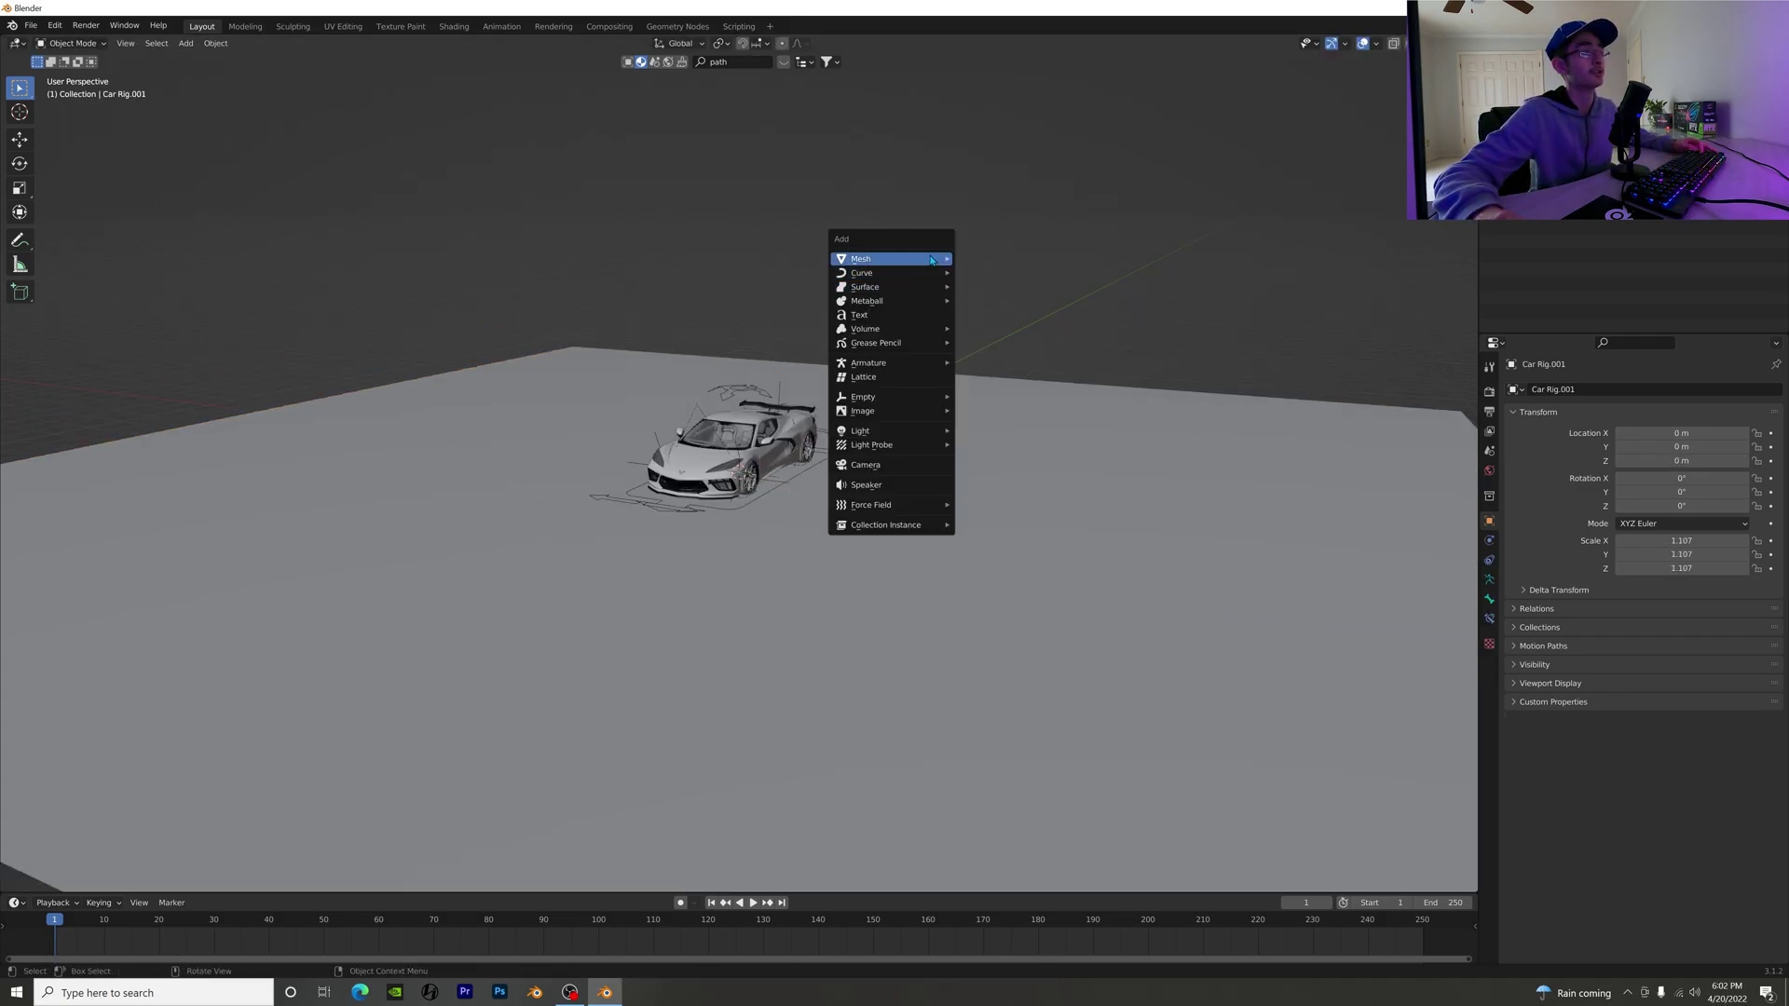
mouse_move(930, 260)
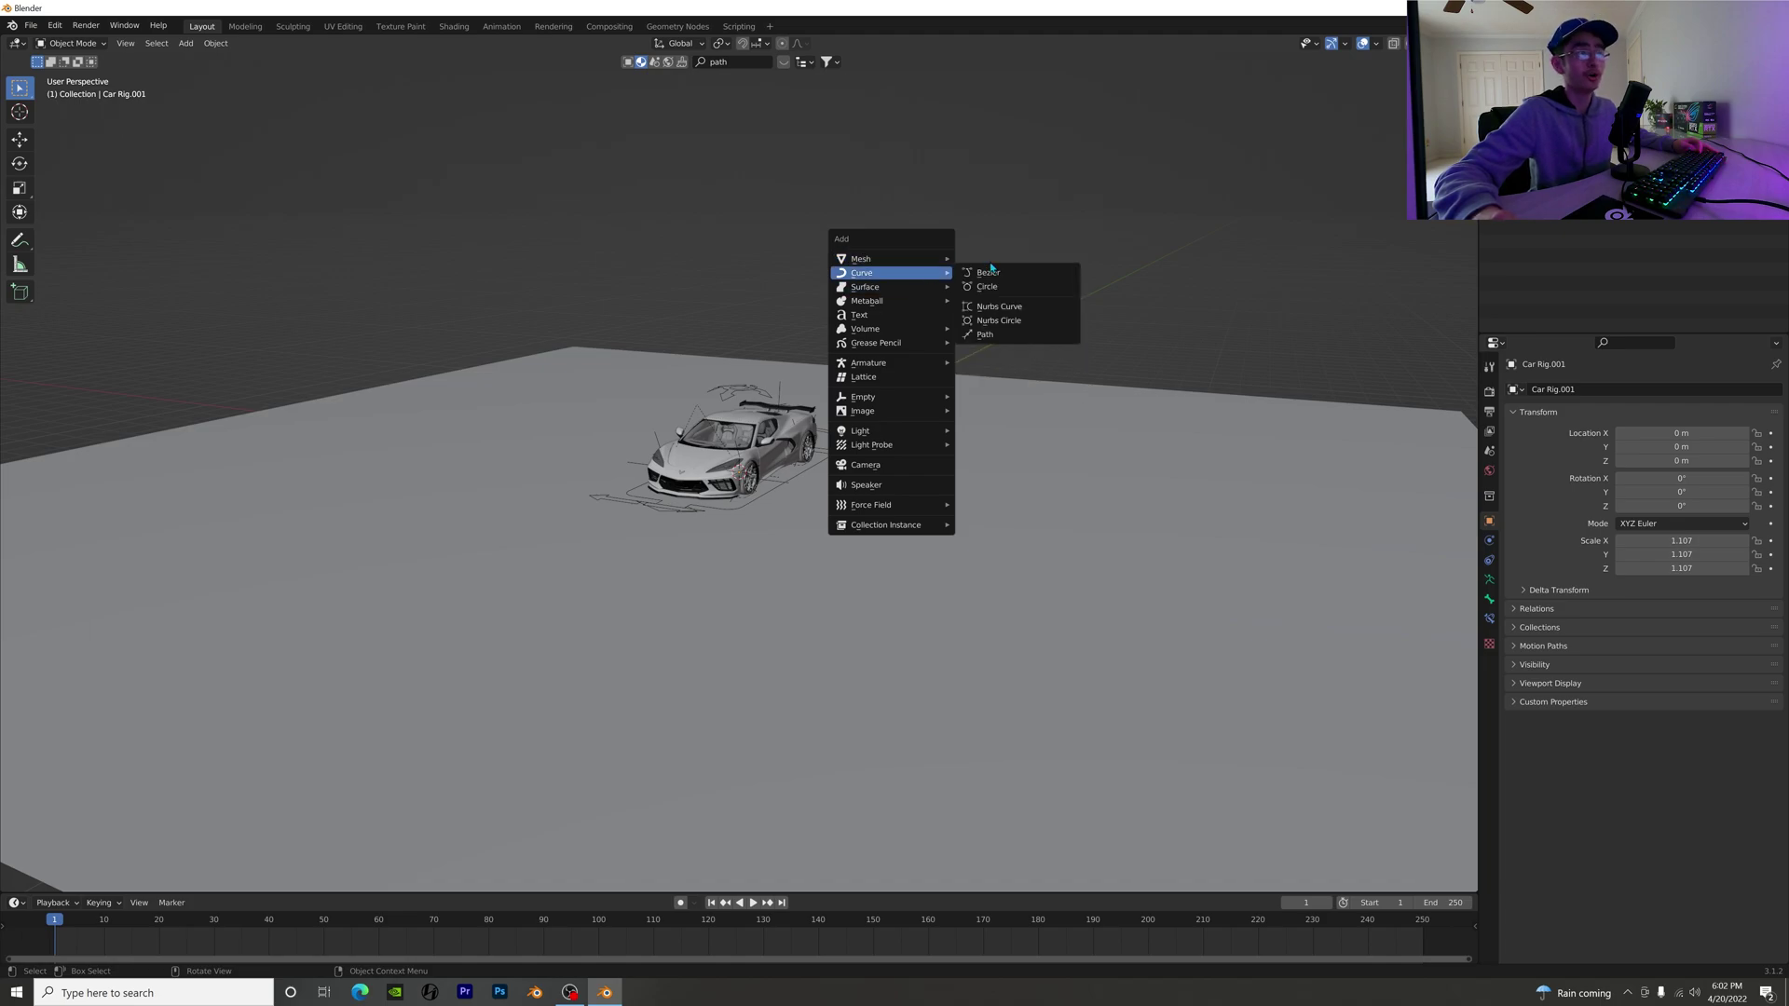
left_click(1030, 339)
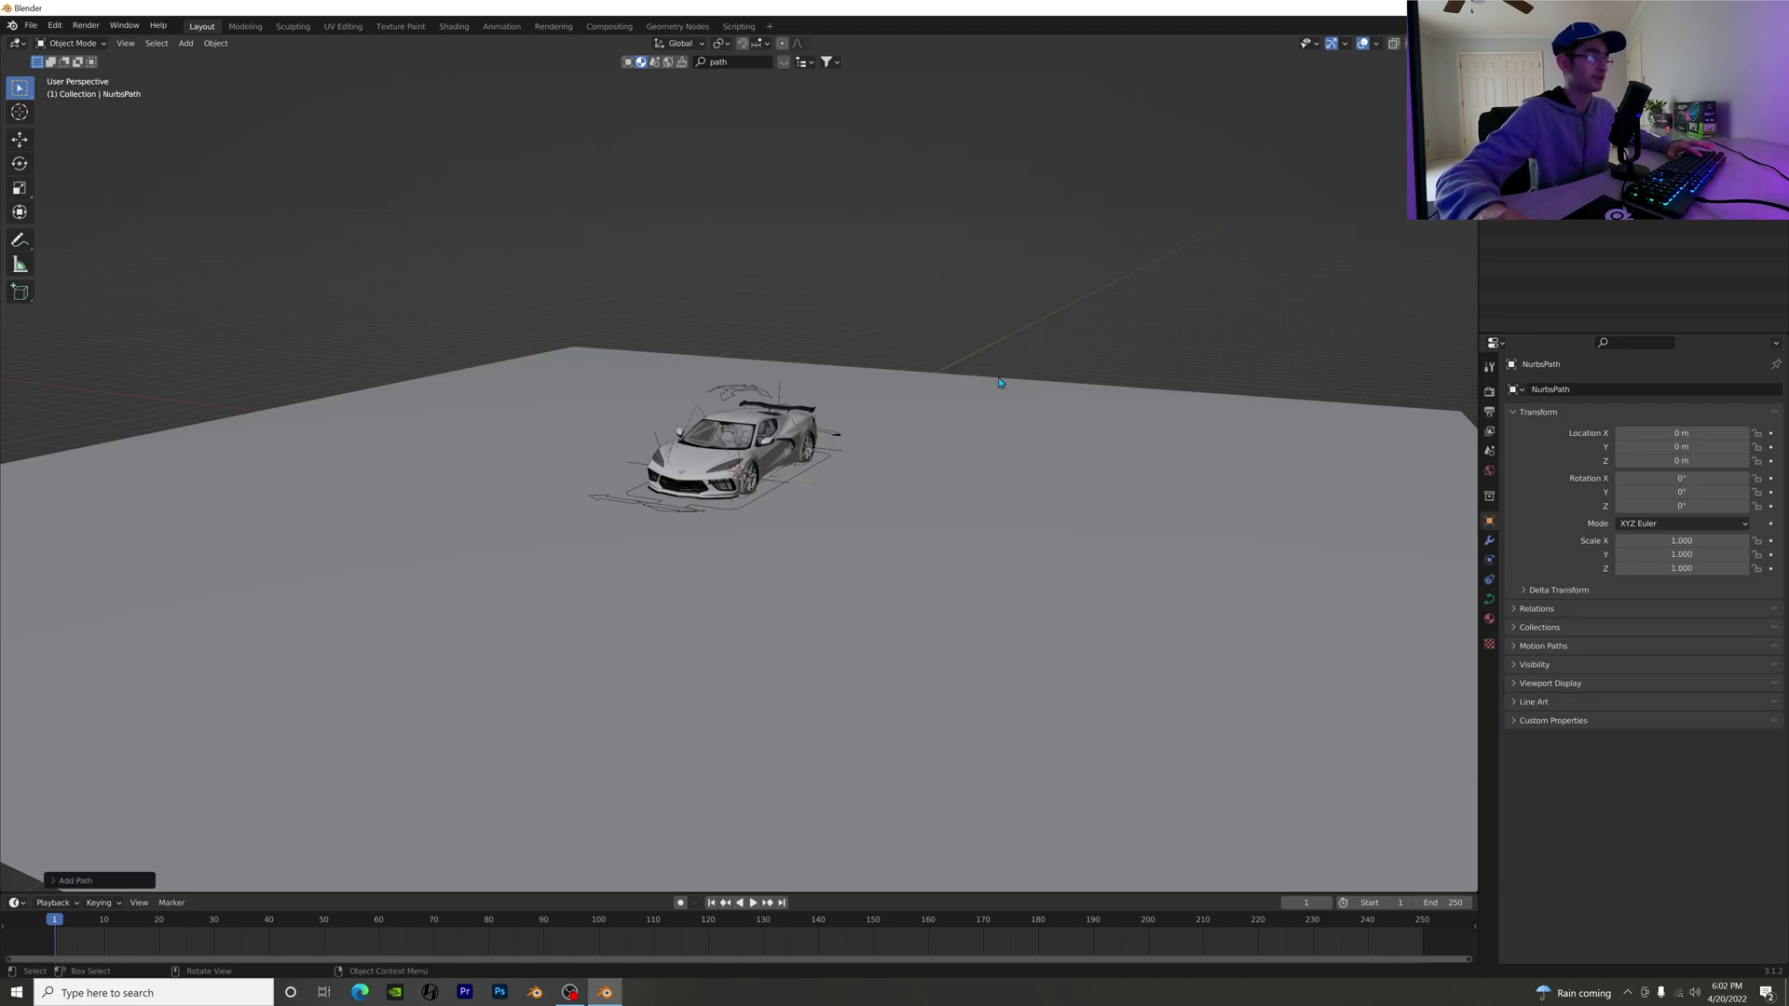
type("rz")
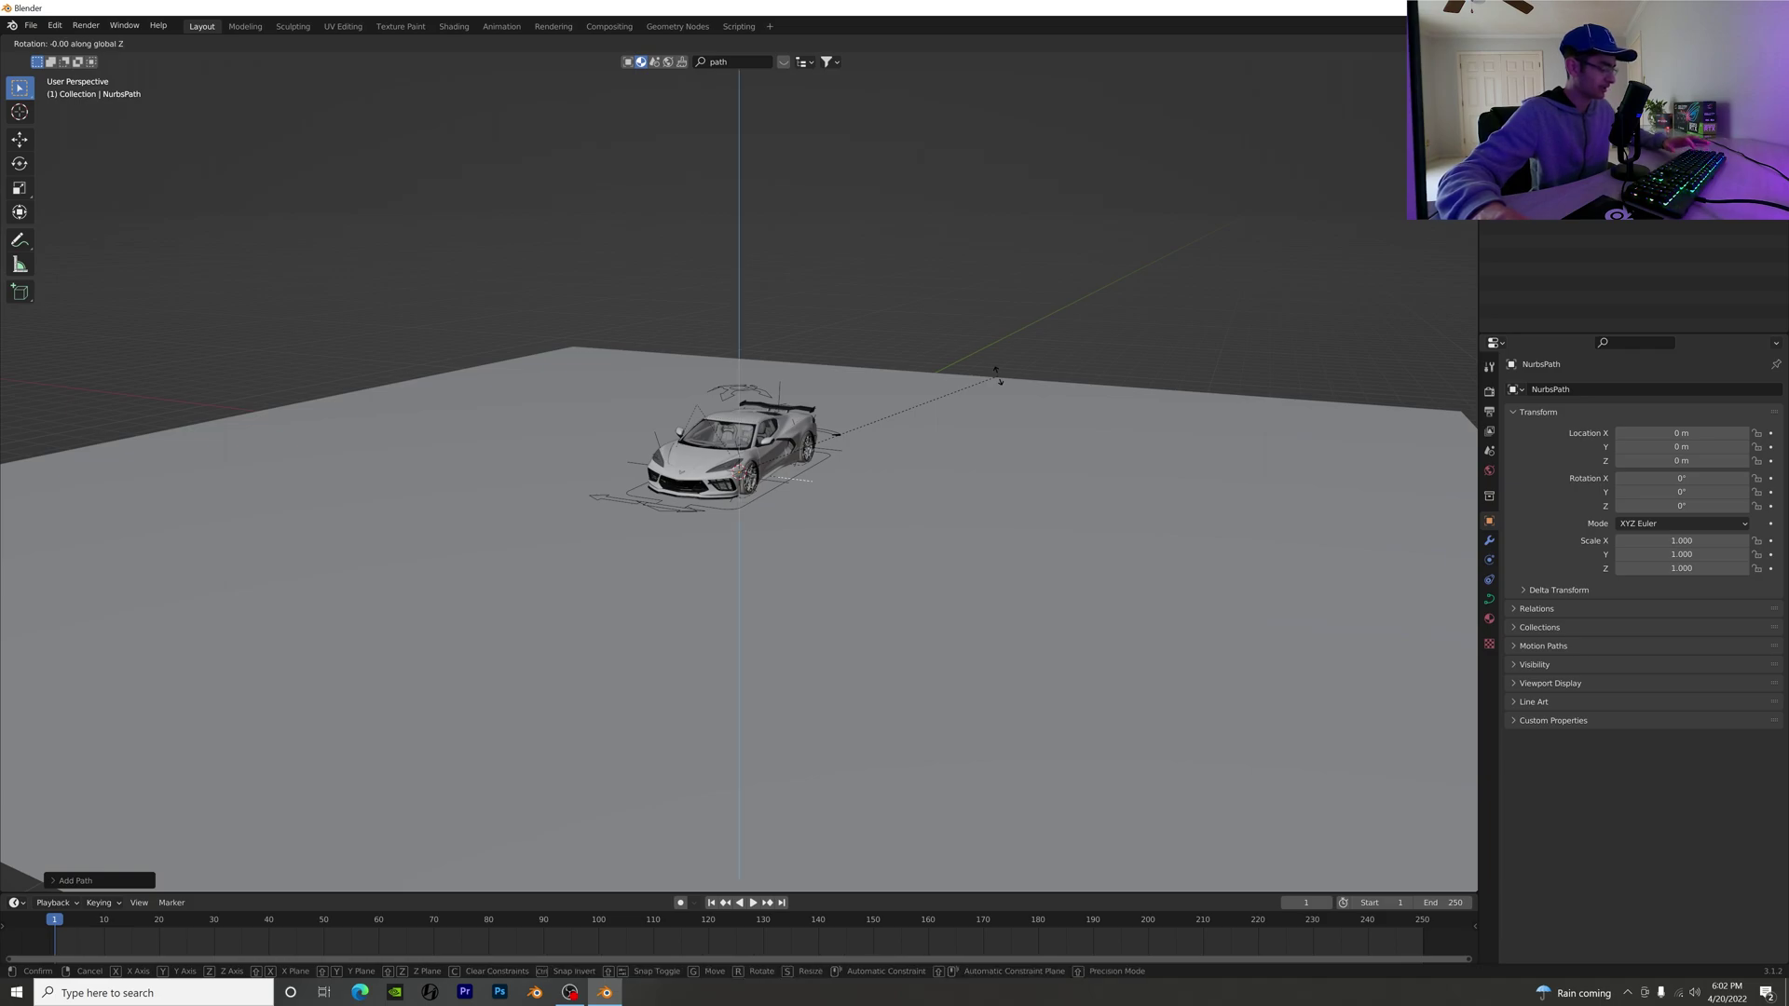
type("90")
key("Return")
Step: Raise the path along the Z axis to a height of about 3.25 m, above the car
key("g")
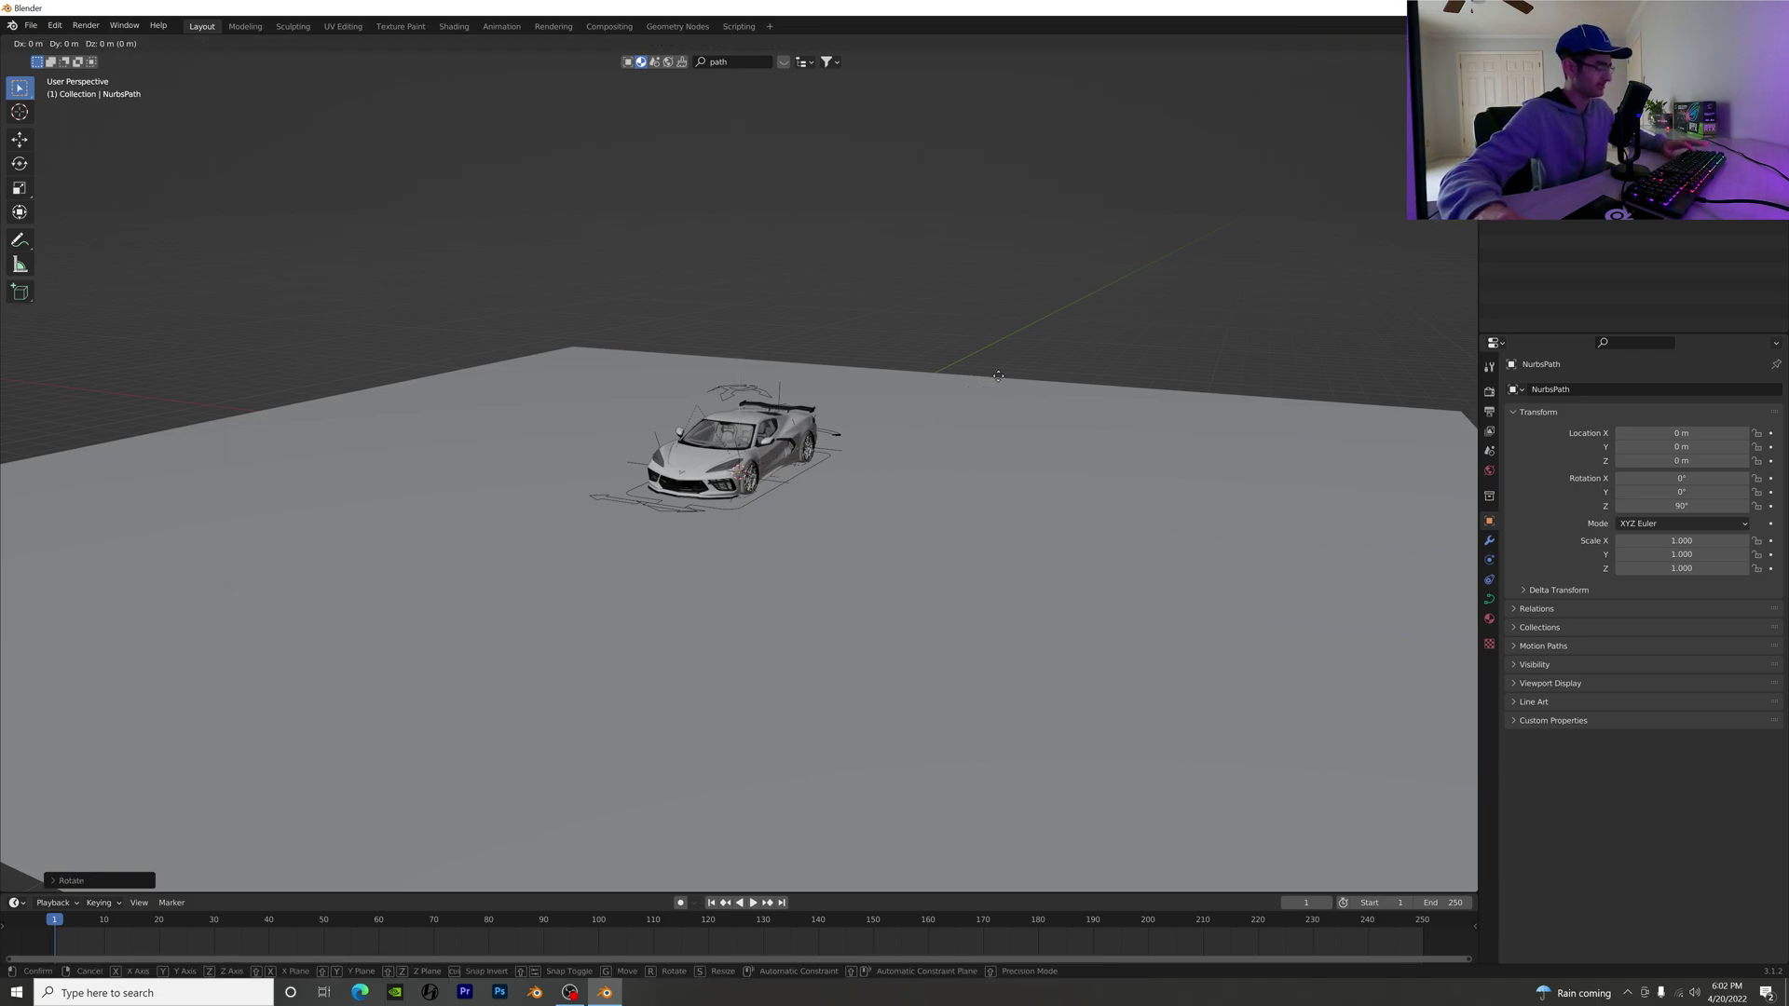
key("z")
left_click(1021, 247)
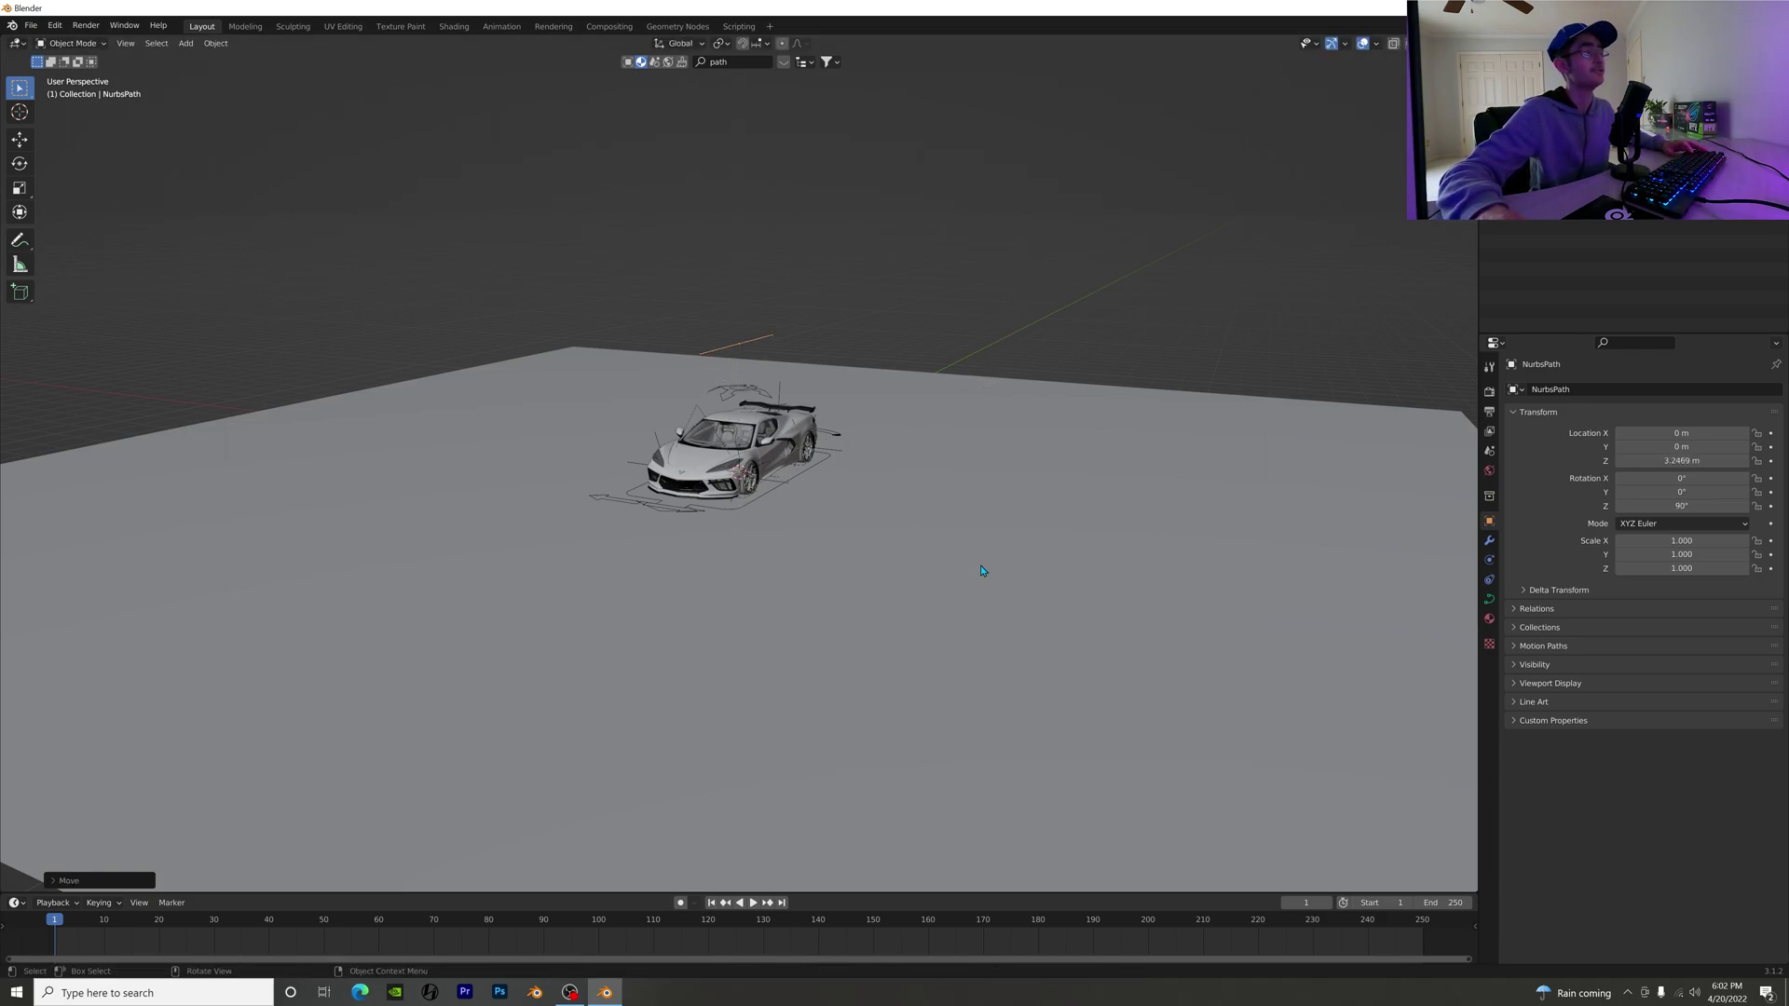
Step: In Edit Mode, move the path's front end point about 9.7 m ahead of the car and off to one side
scroll(959, 576, "up", 4)
middle_click_drag(980, 515, 886, 505)
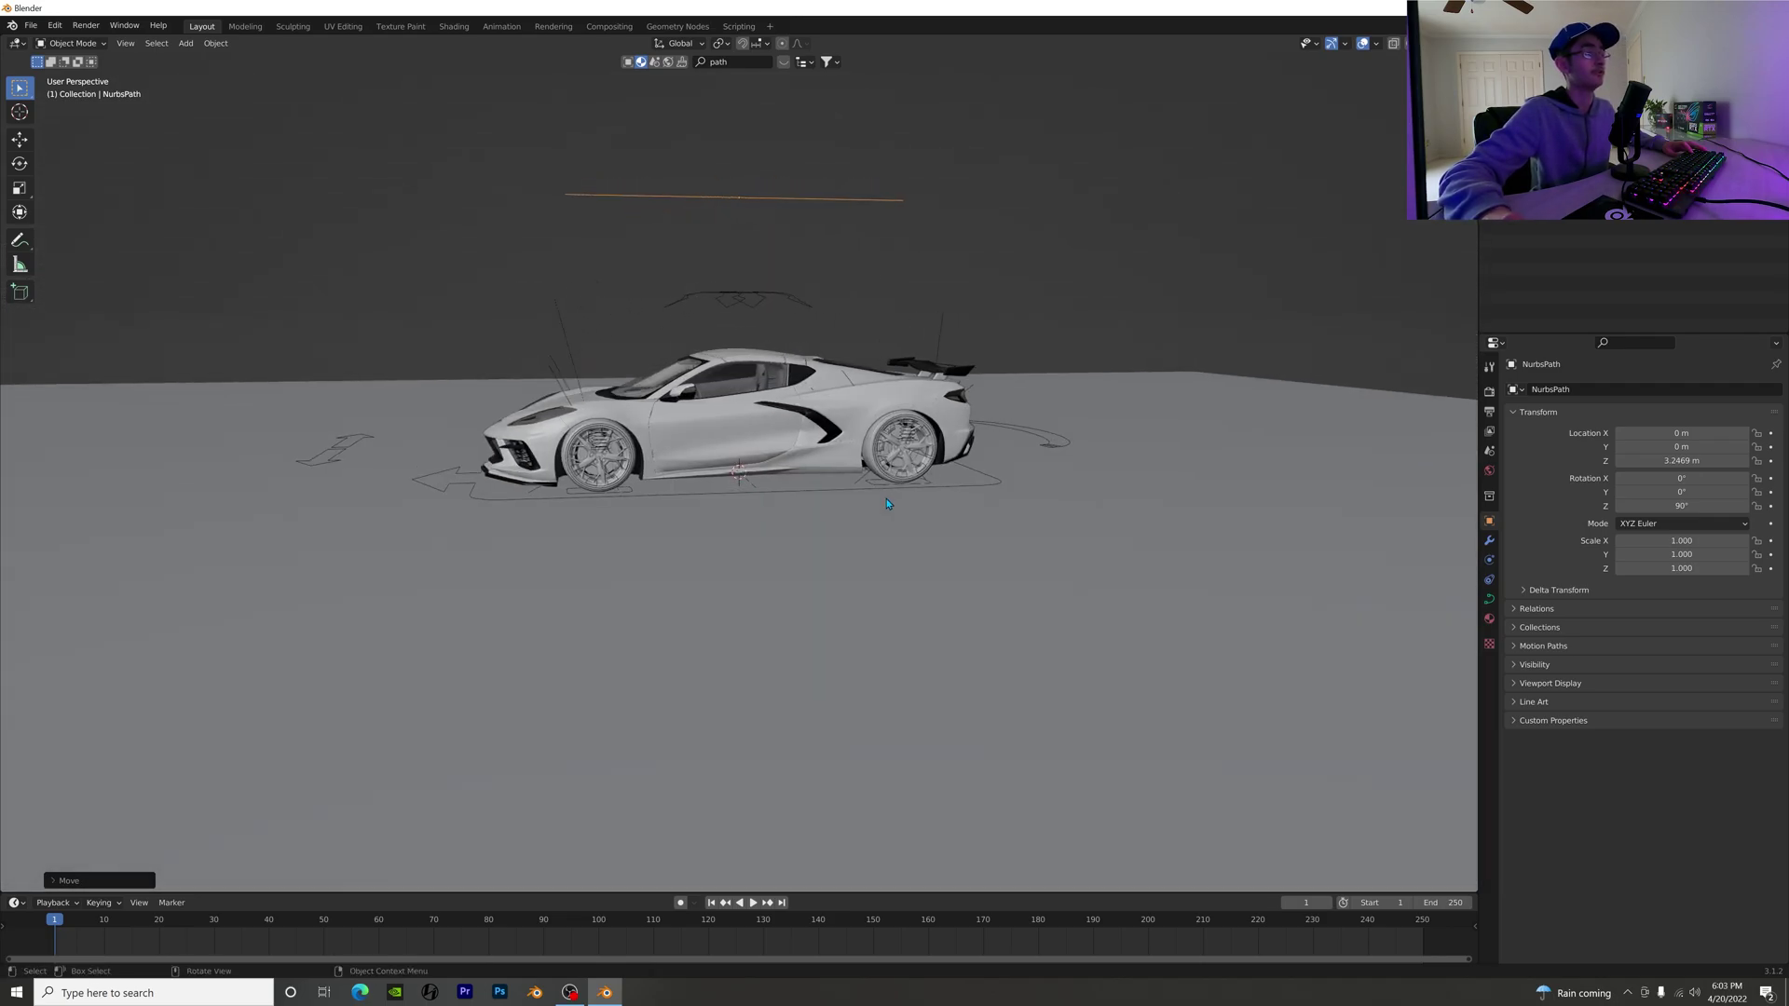
scroll(918, 368, "down", 5)
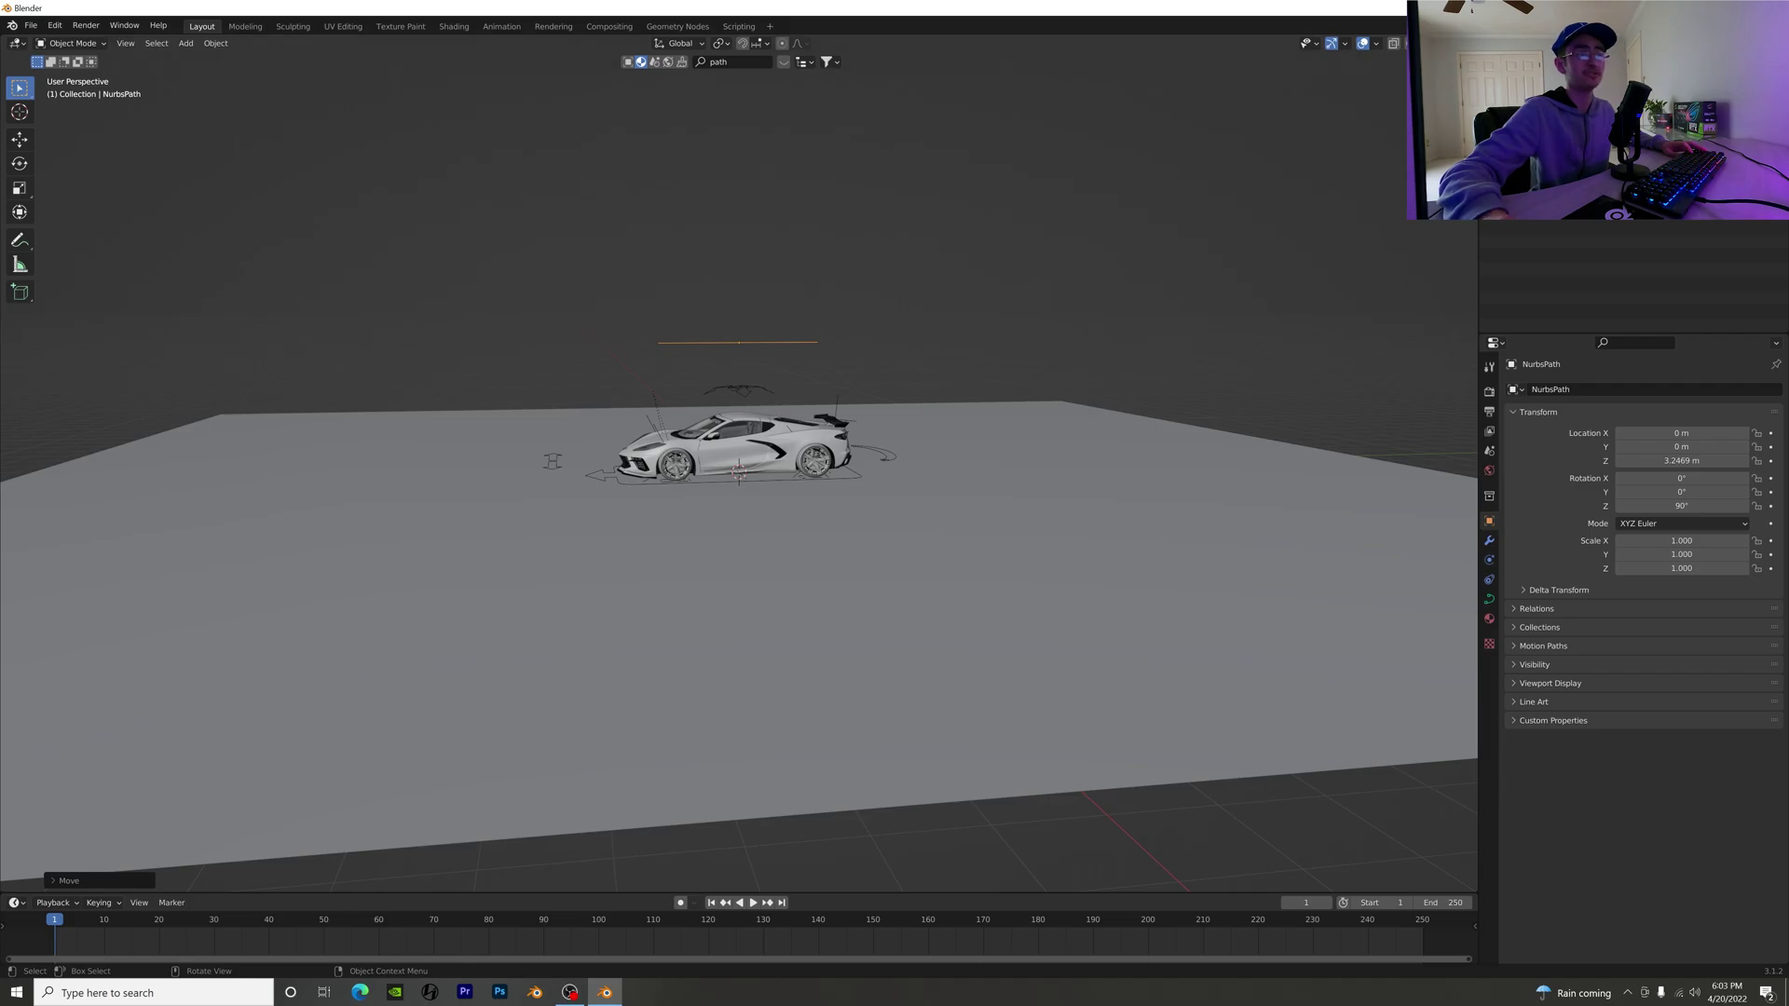
key("KP_7")
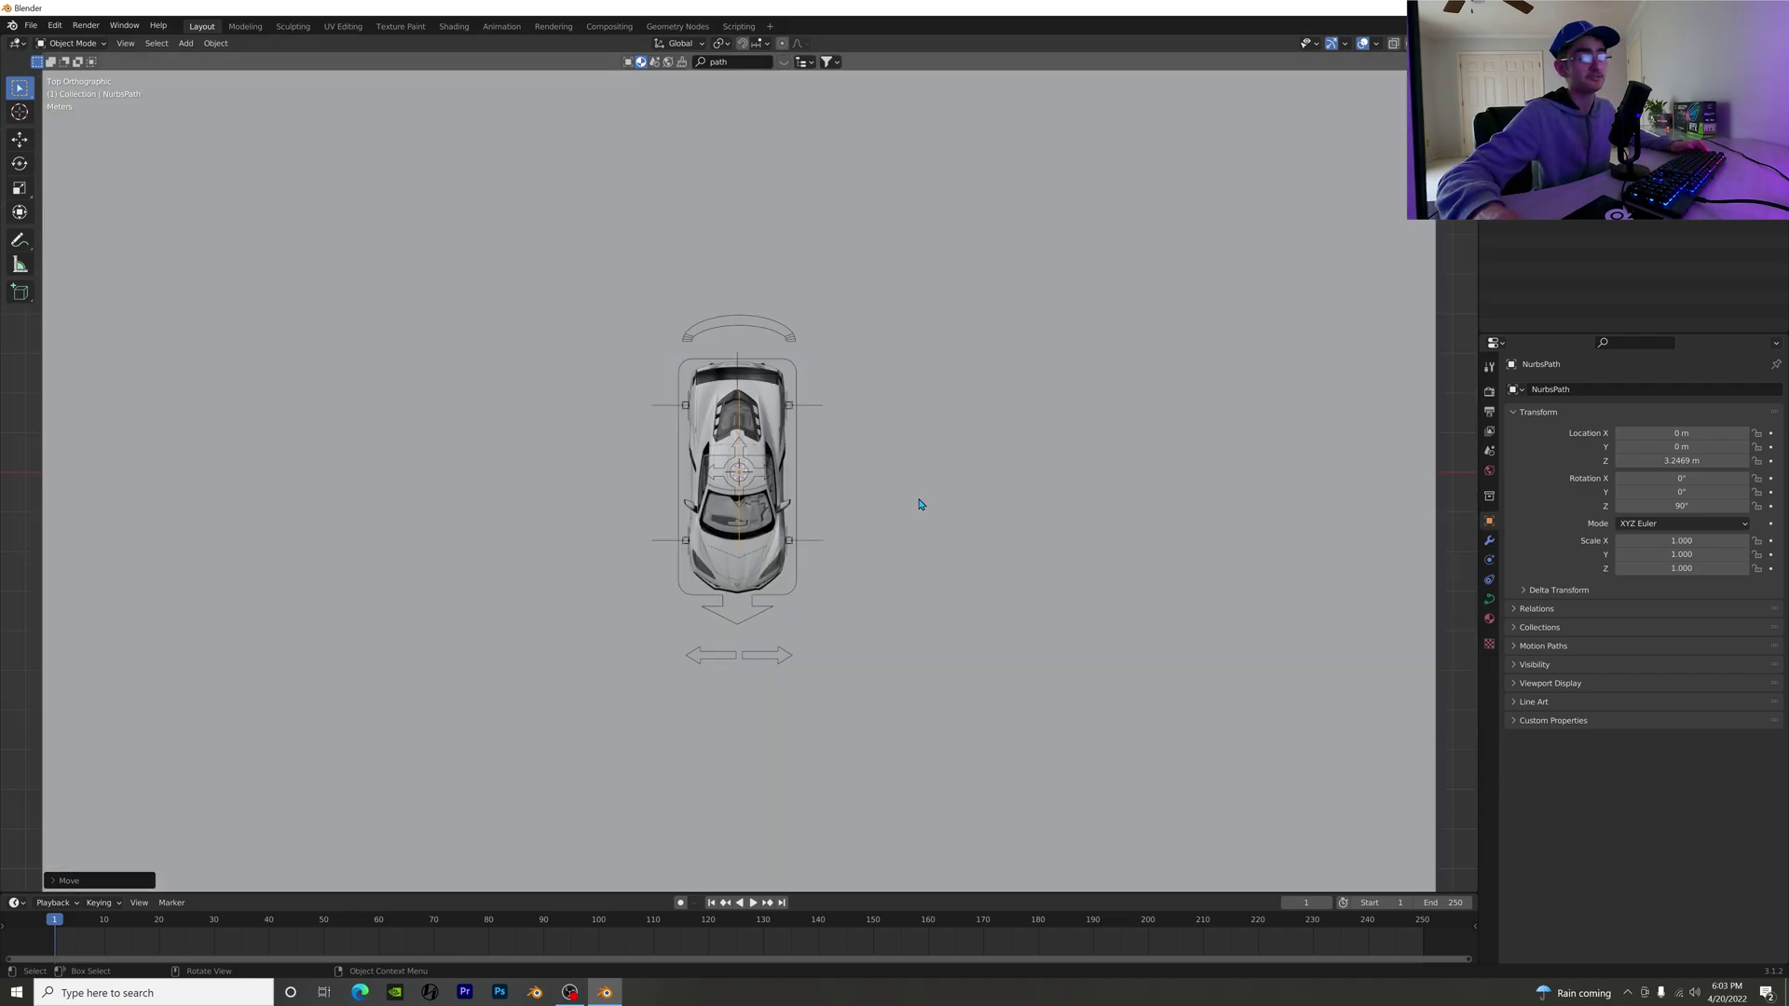
key("Tab")
scroll(908, 522, "down", 3)
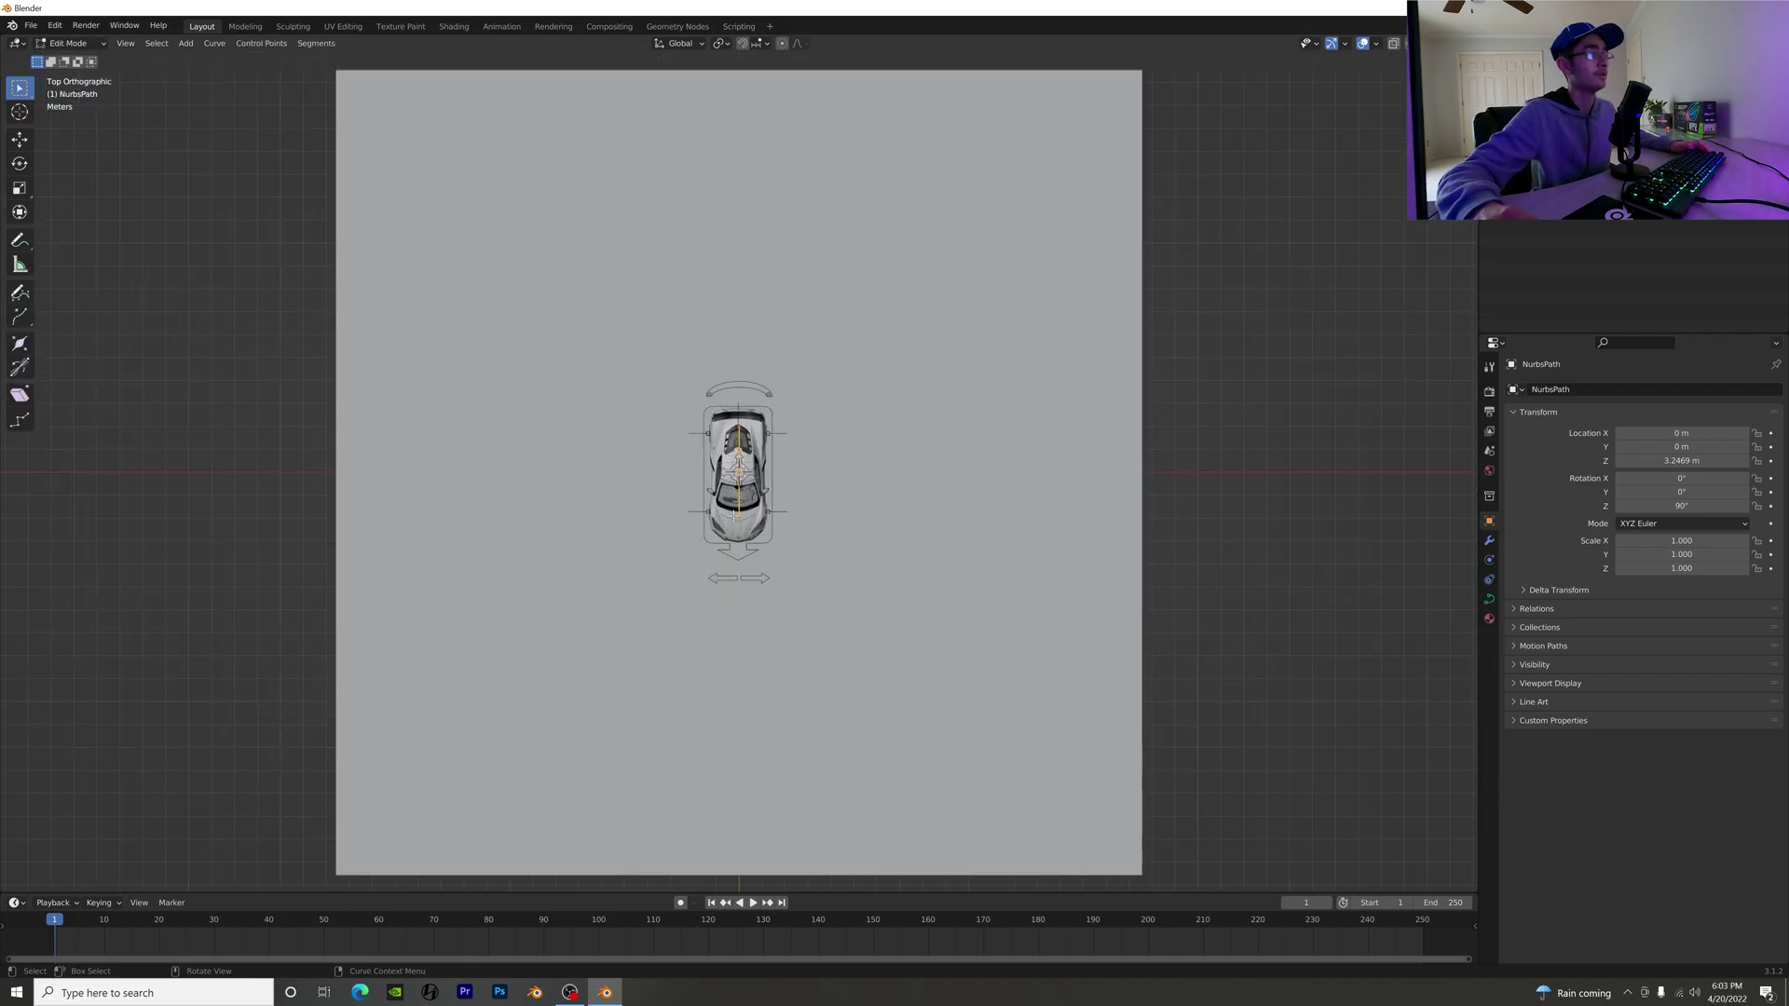
key("Tab")
key("Tab")
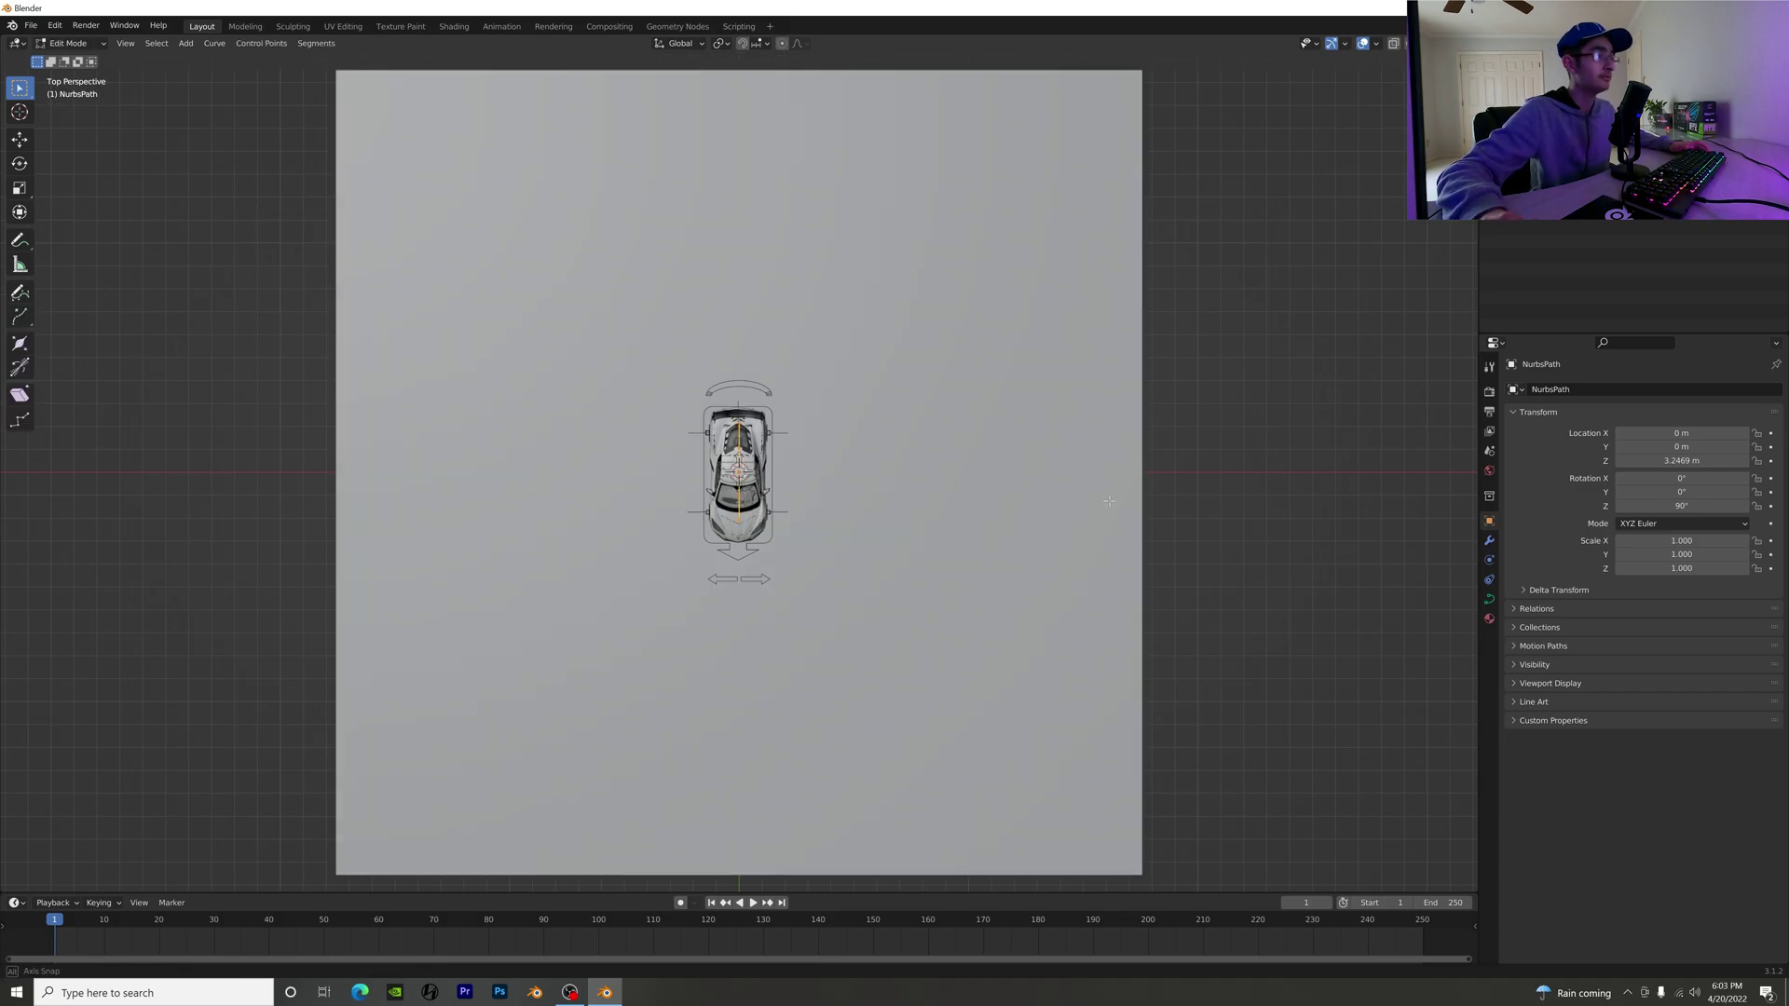
middle_click_drag(762, 522, 1030, 356)
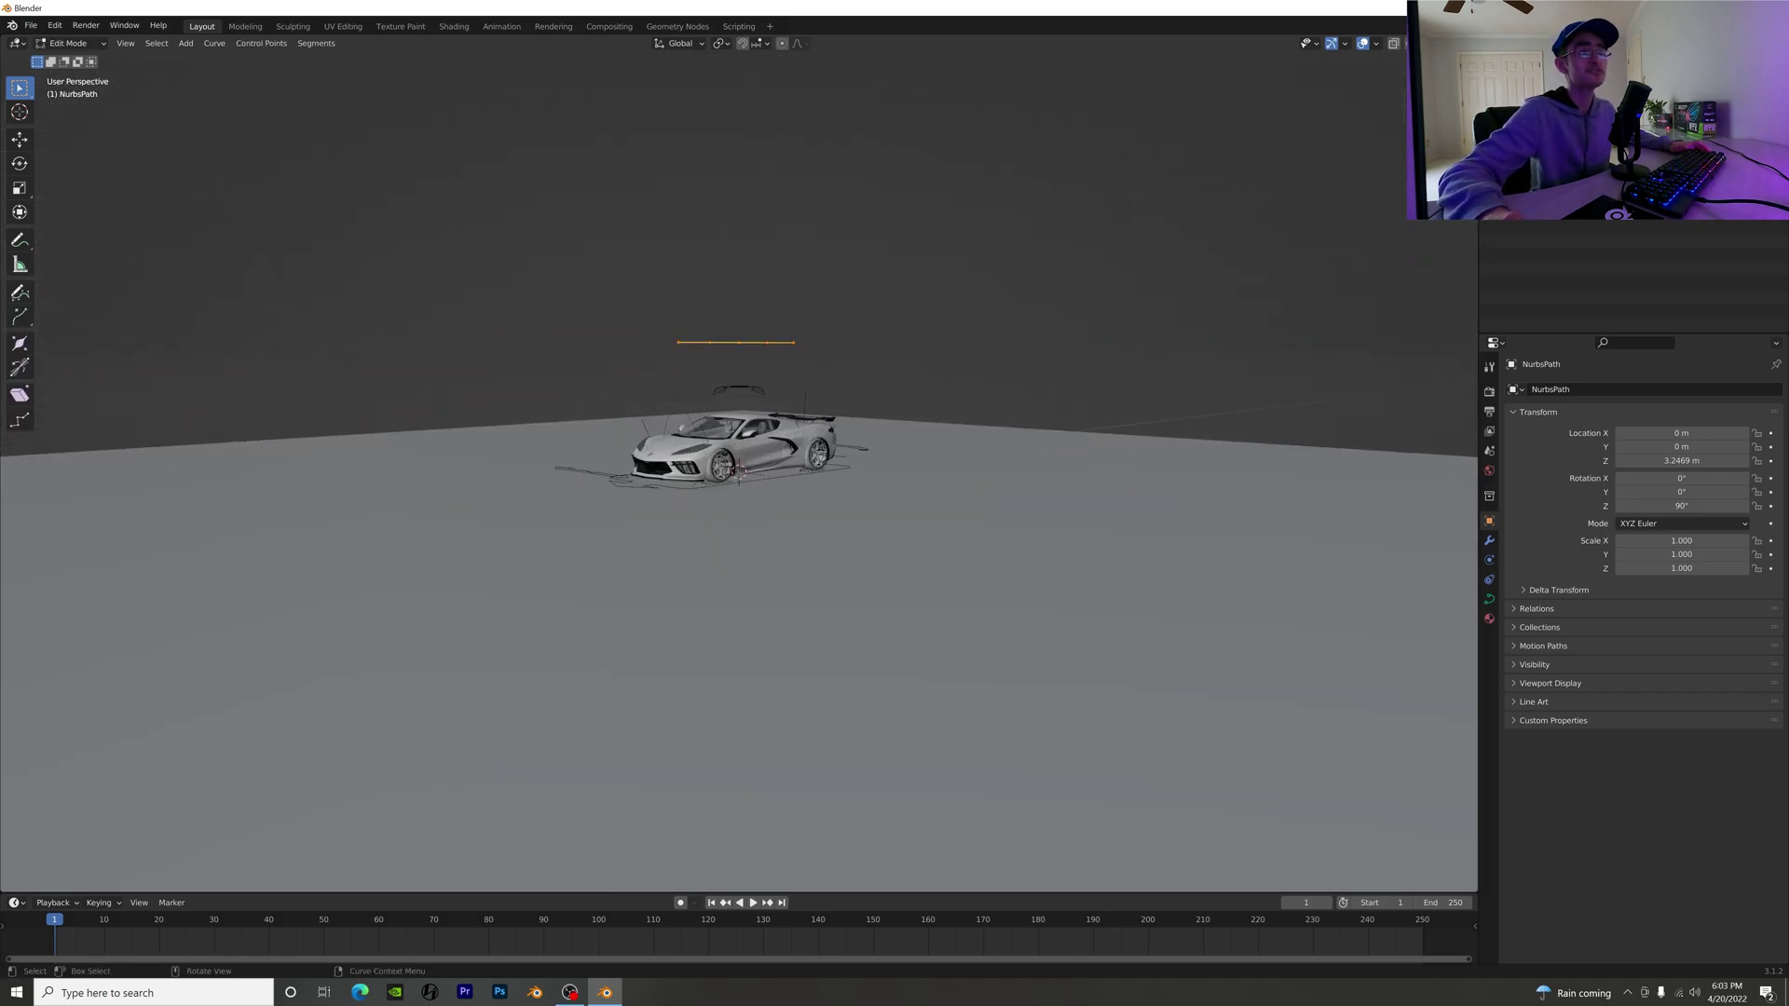
key("KP_7")
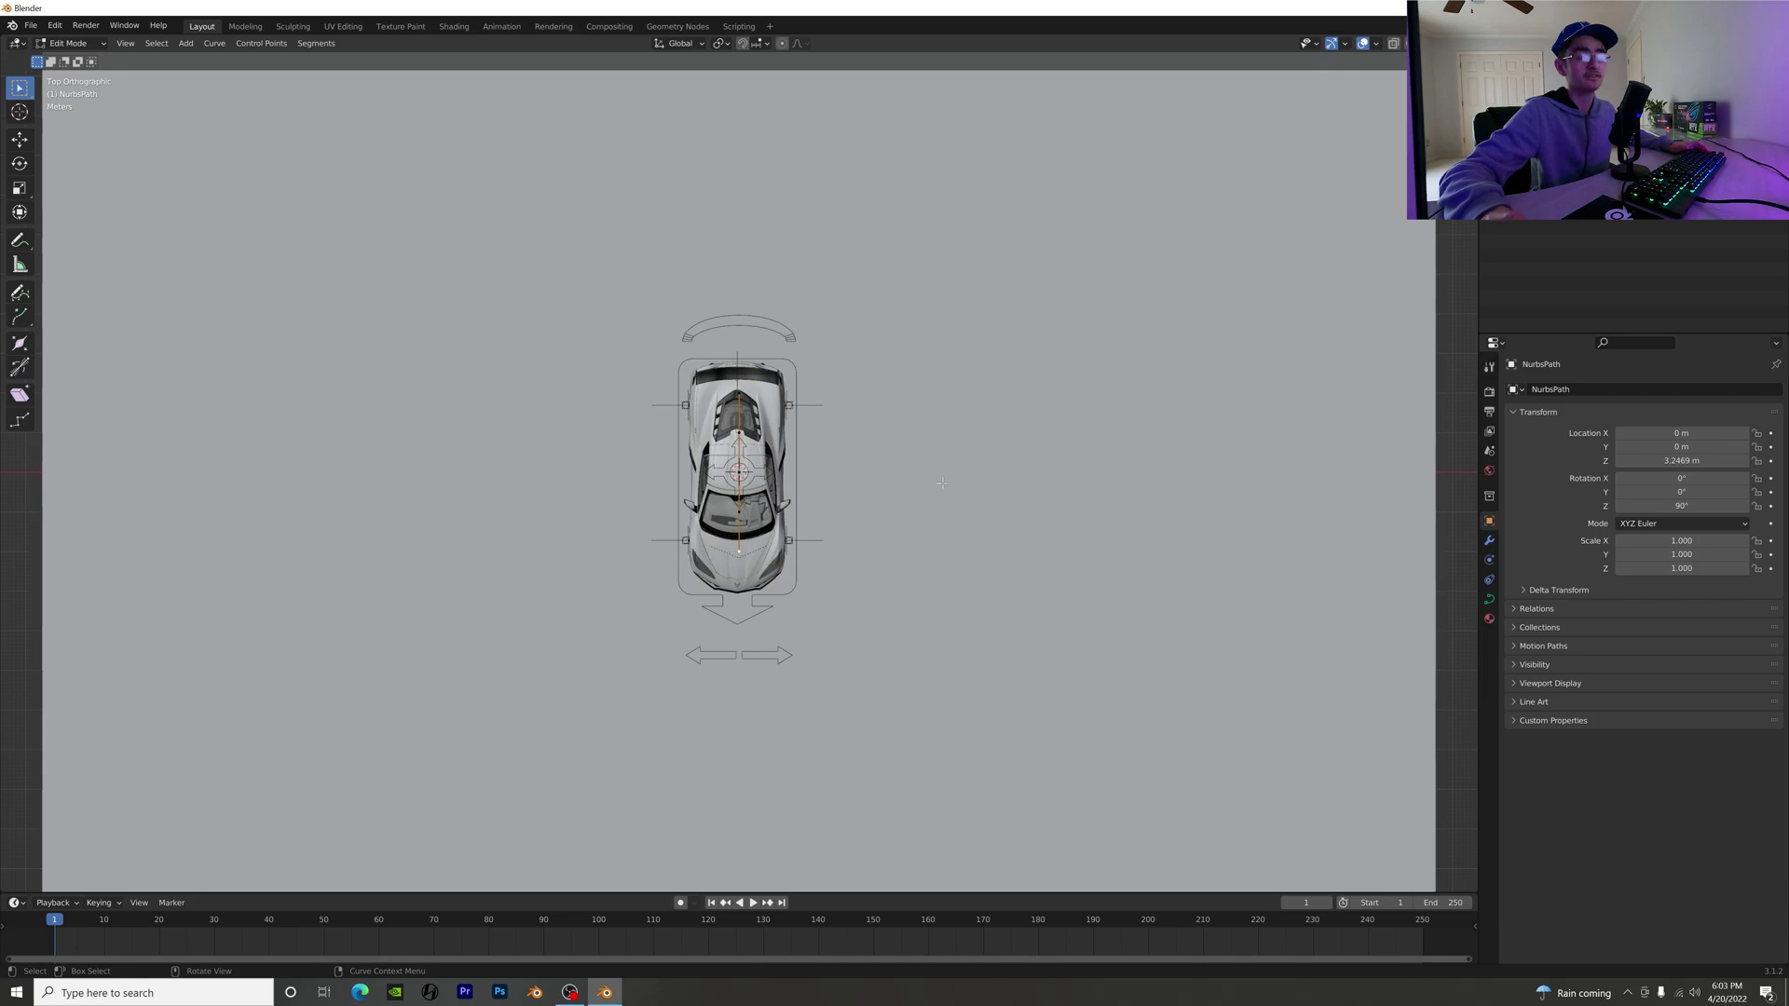
scroll(942, 482, "down", 3)
key("e")
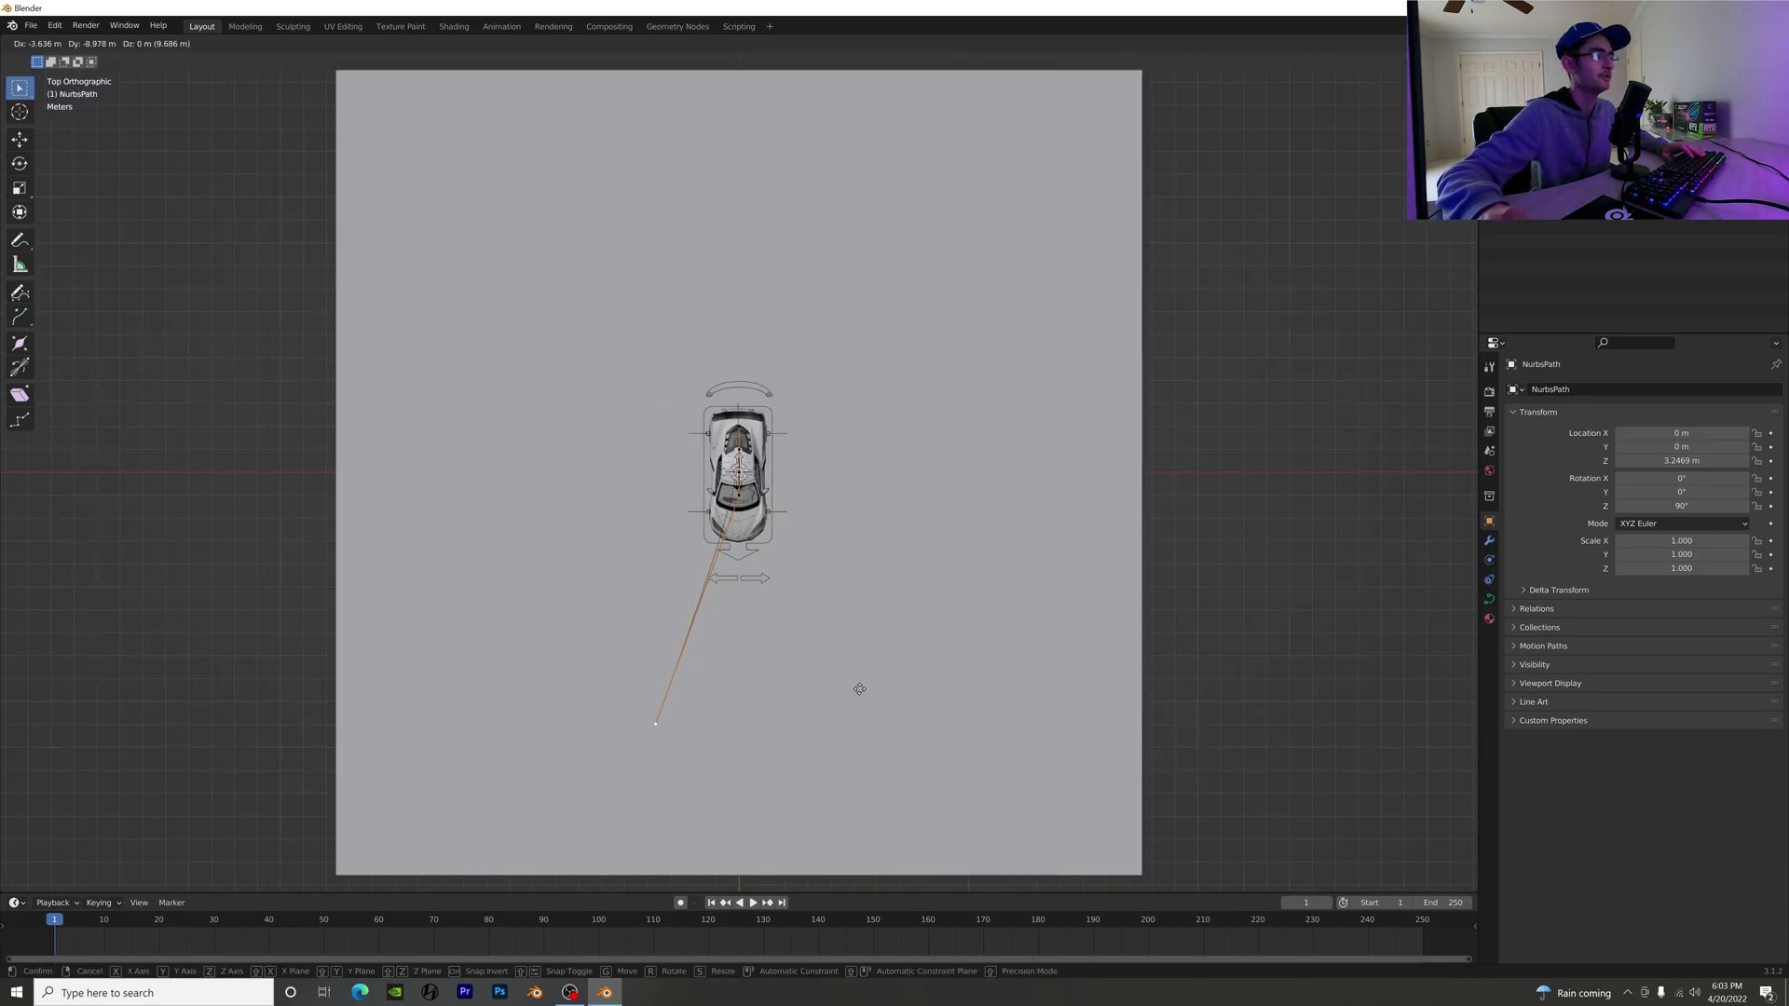
left_click(854, 686)
Step: Move the path's second control point from the front and its middle control point forward to shape a bend ahead of the car
left_click(743, 495)
key("g")
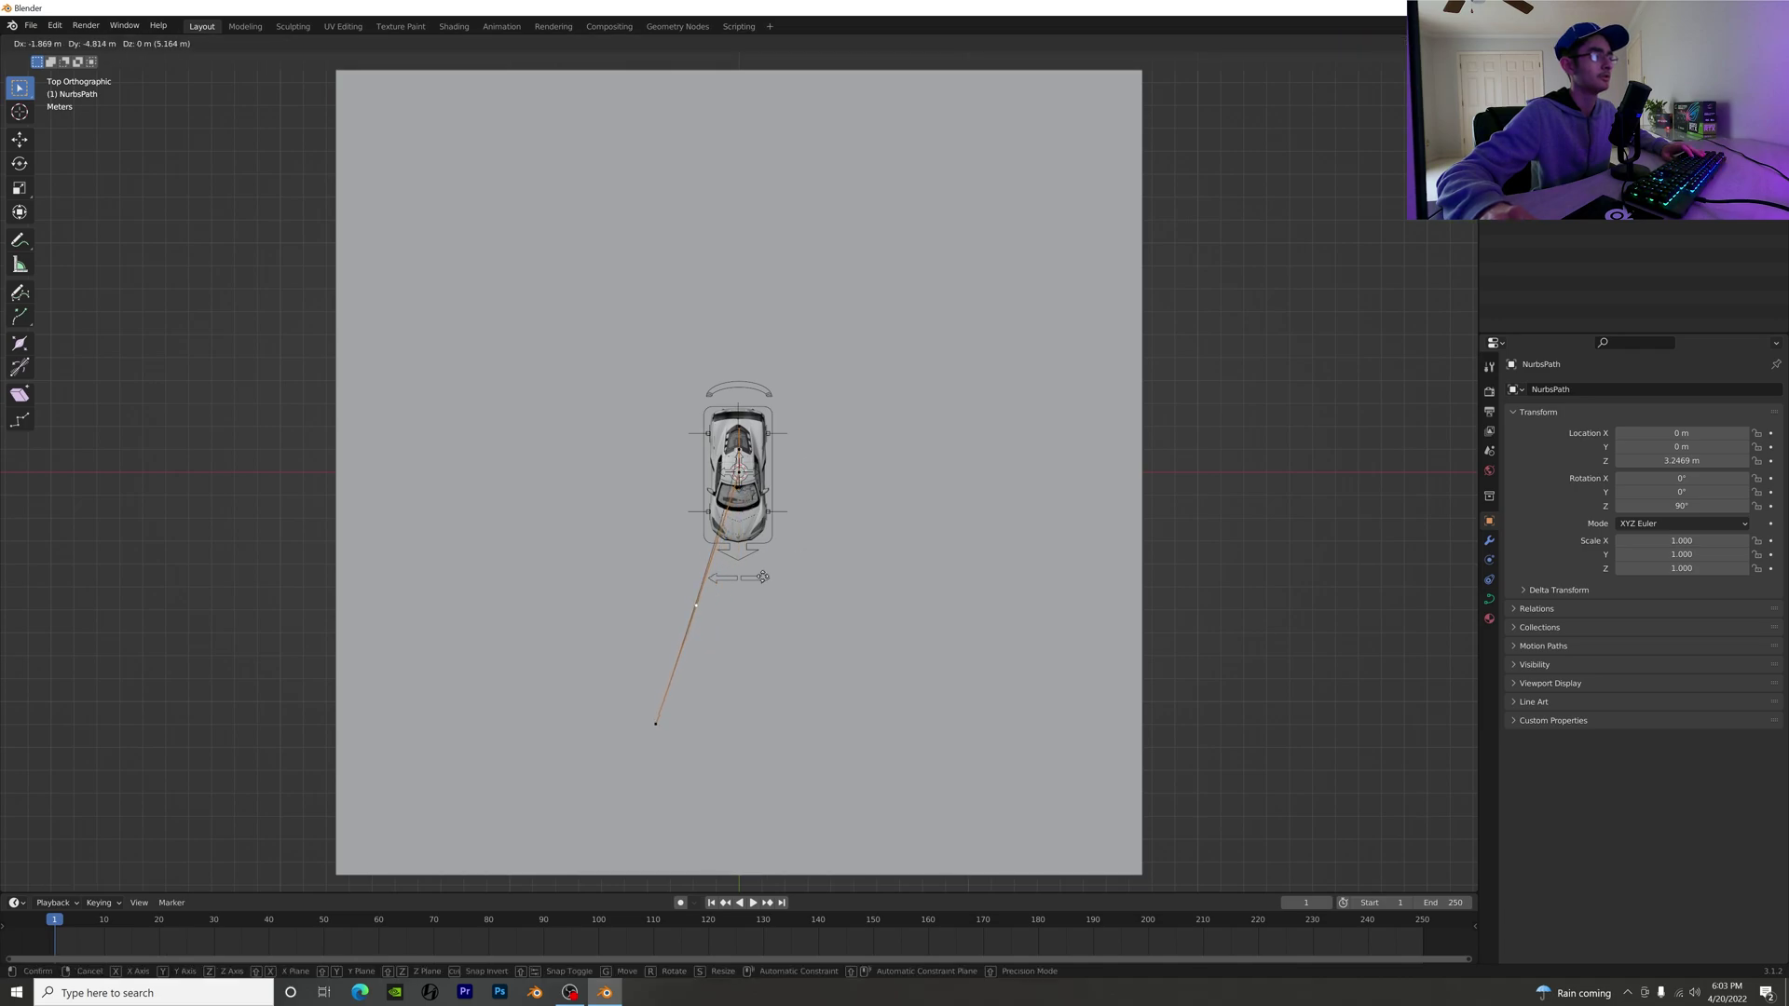
left_click(781, 601)
left_click(751, 473)
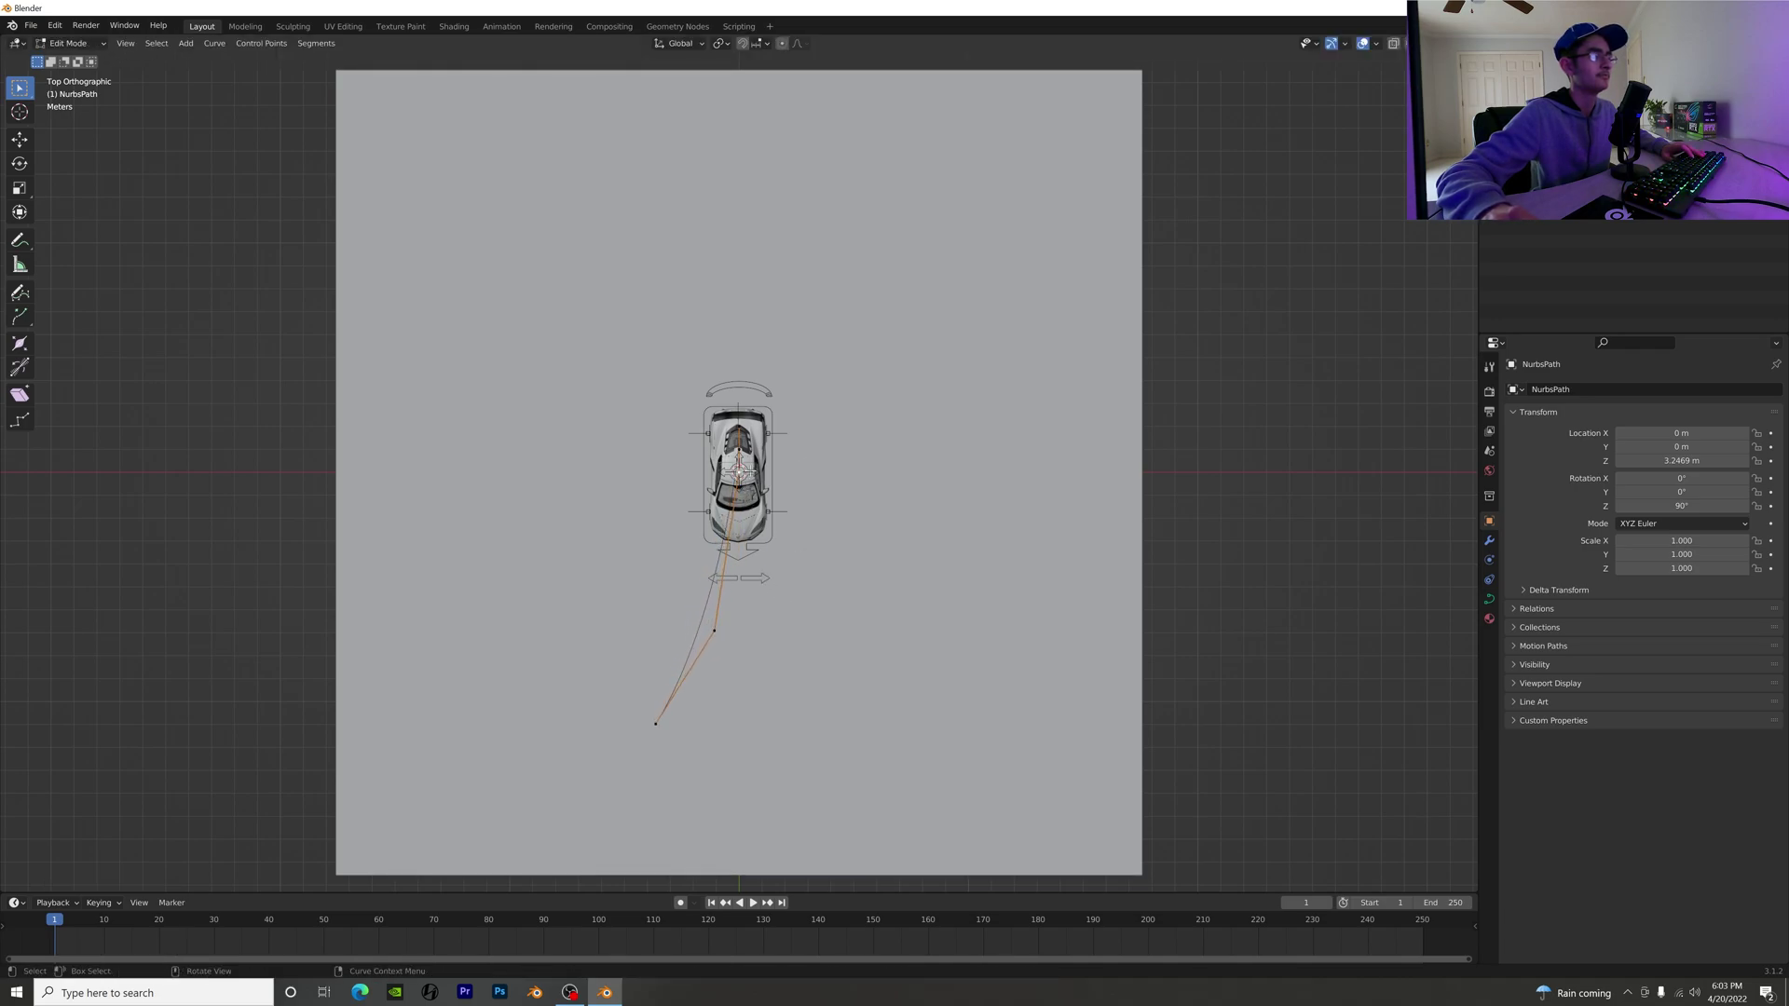
key("g")
left_click(797, 532)
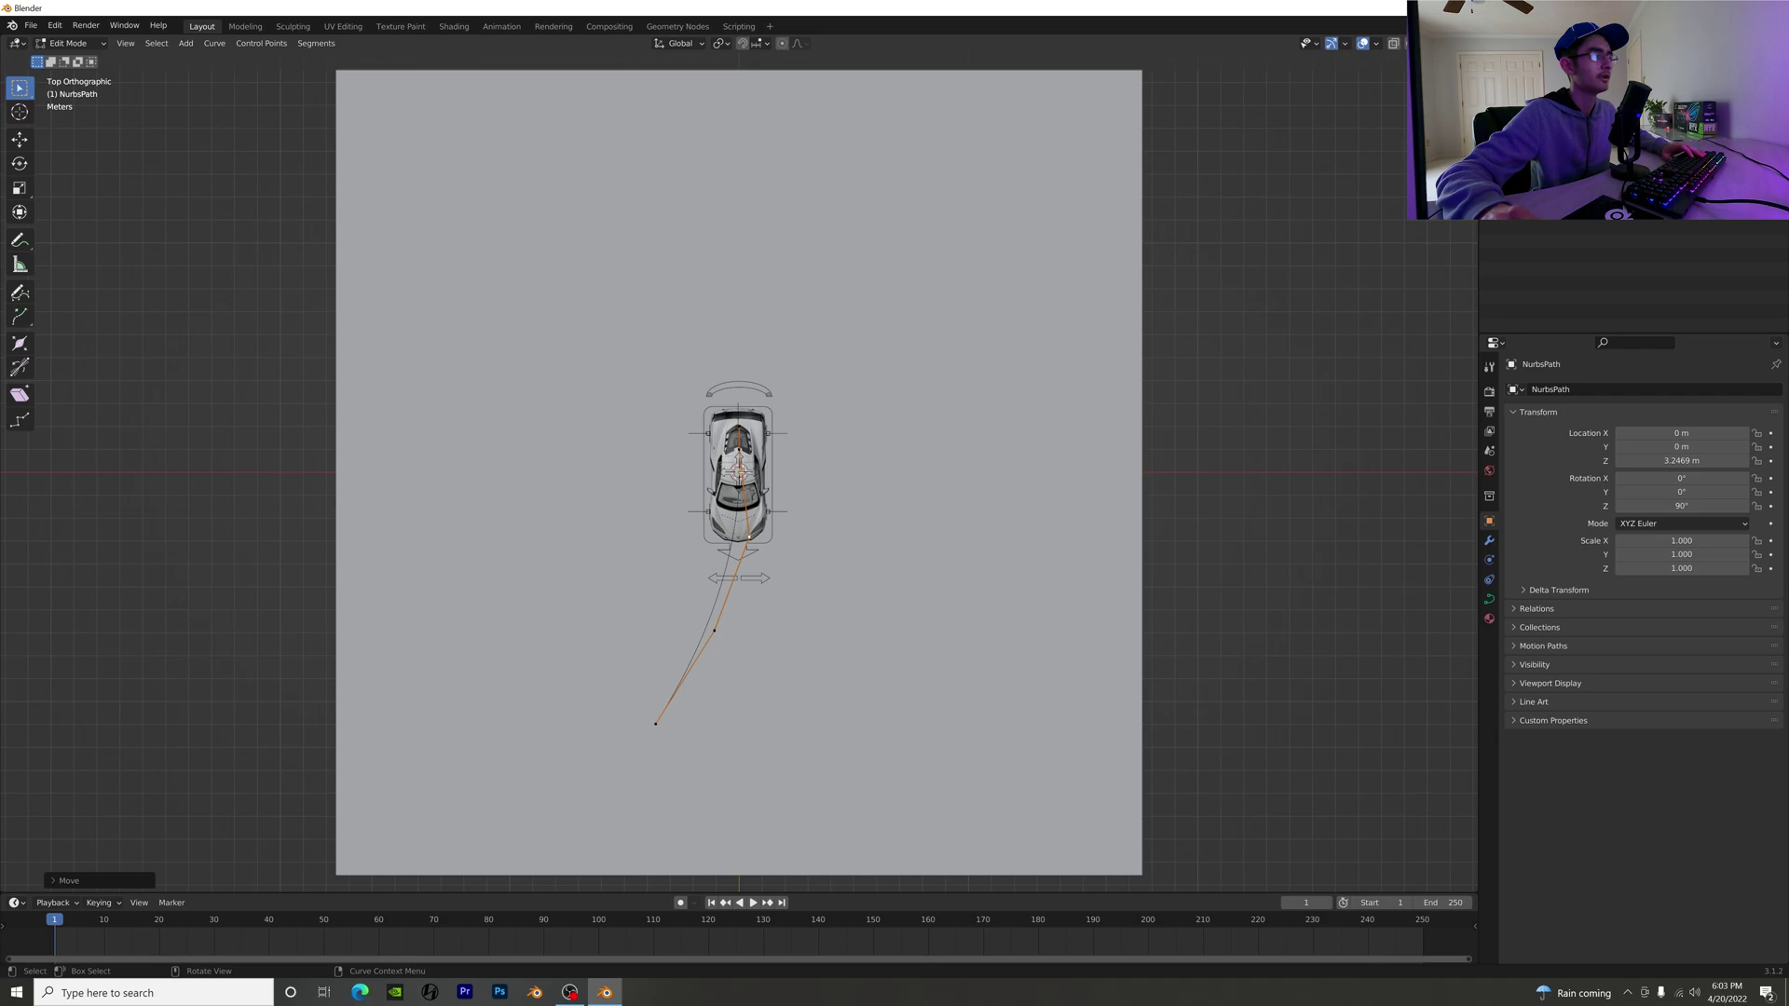
Step: Move the path's rear control points out behind the car, curving toward the same side as the front end
left_click(740, 450)
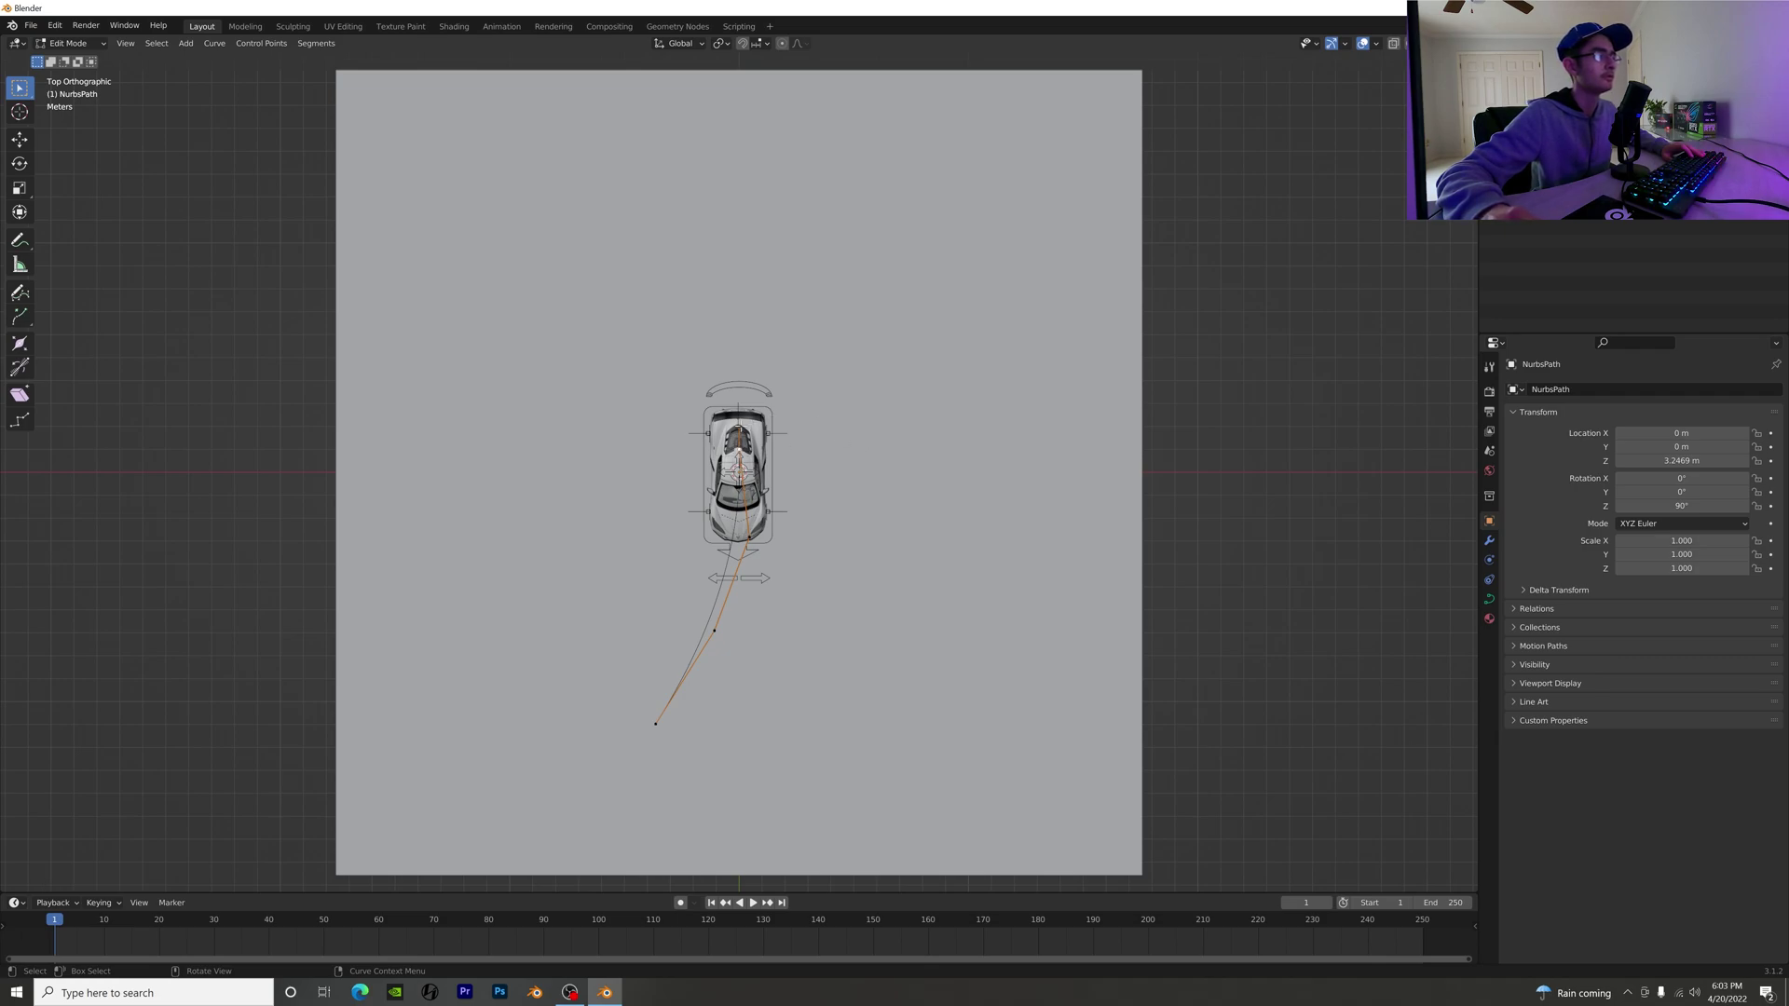
key("g")
left_click(791, 267)
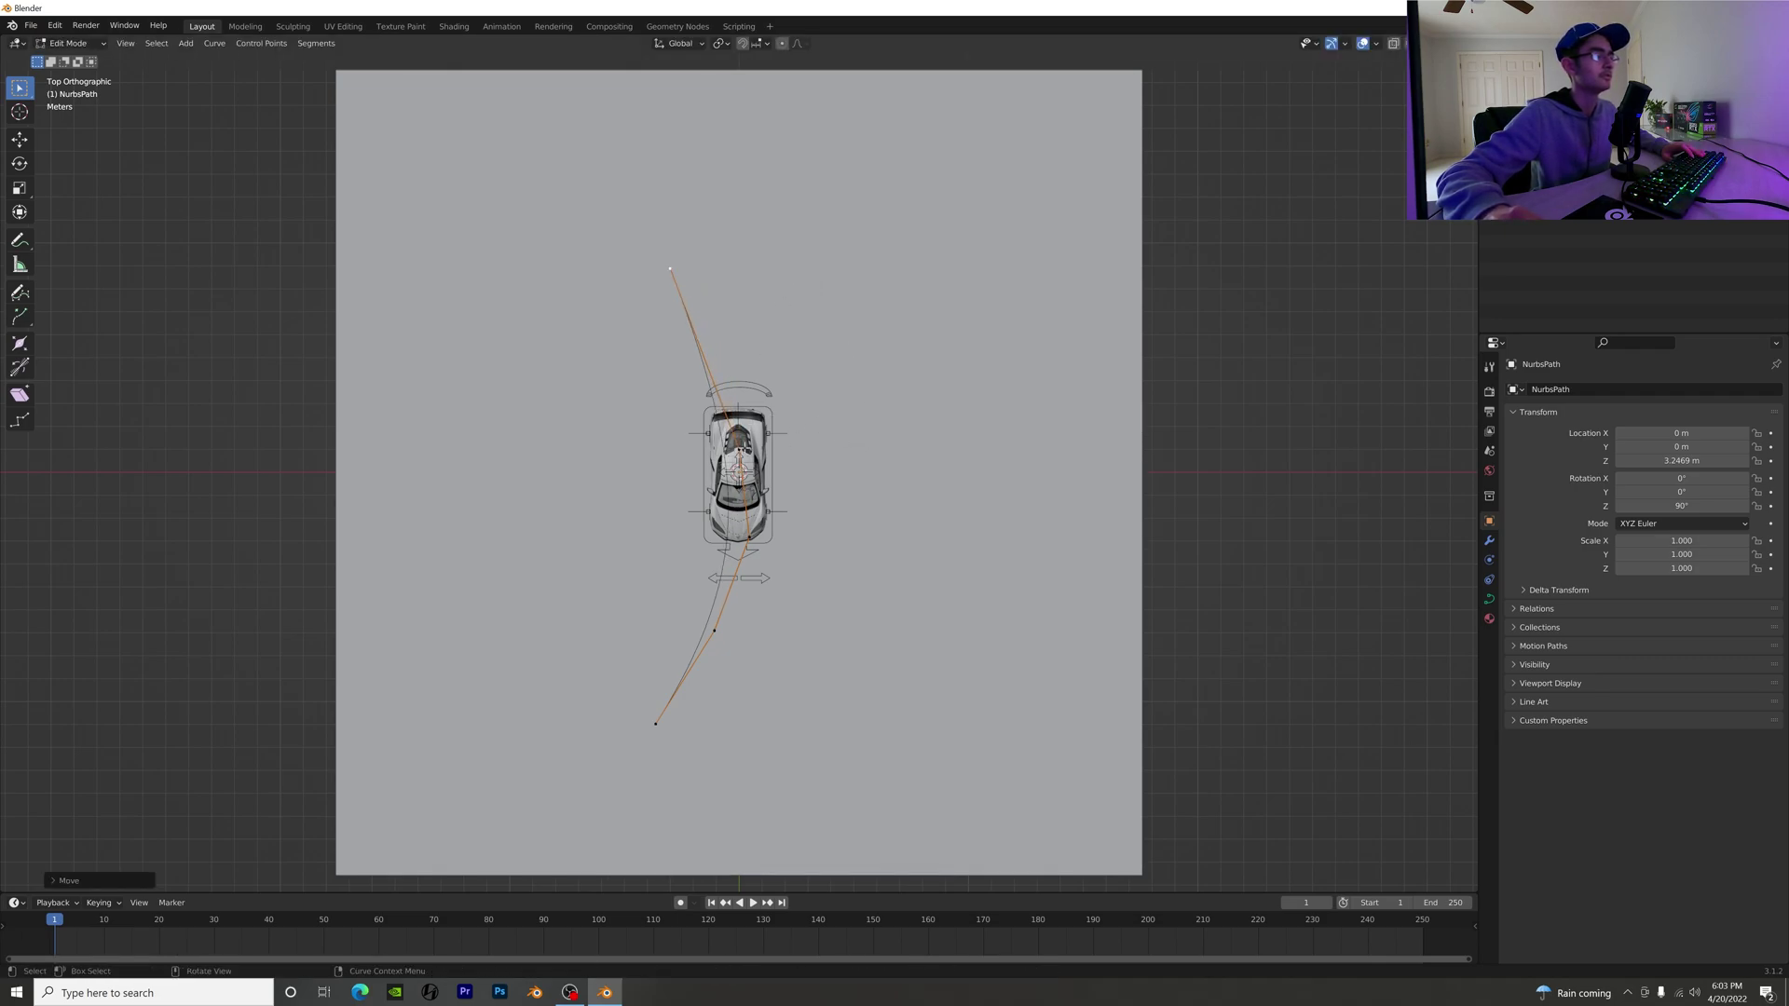
Step: Extrude the path's rear end point about 7.6 m sideways and back to lengthen the curve behind the car
middle_click_drag(764, 343, 1075, 275)
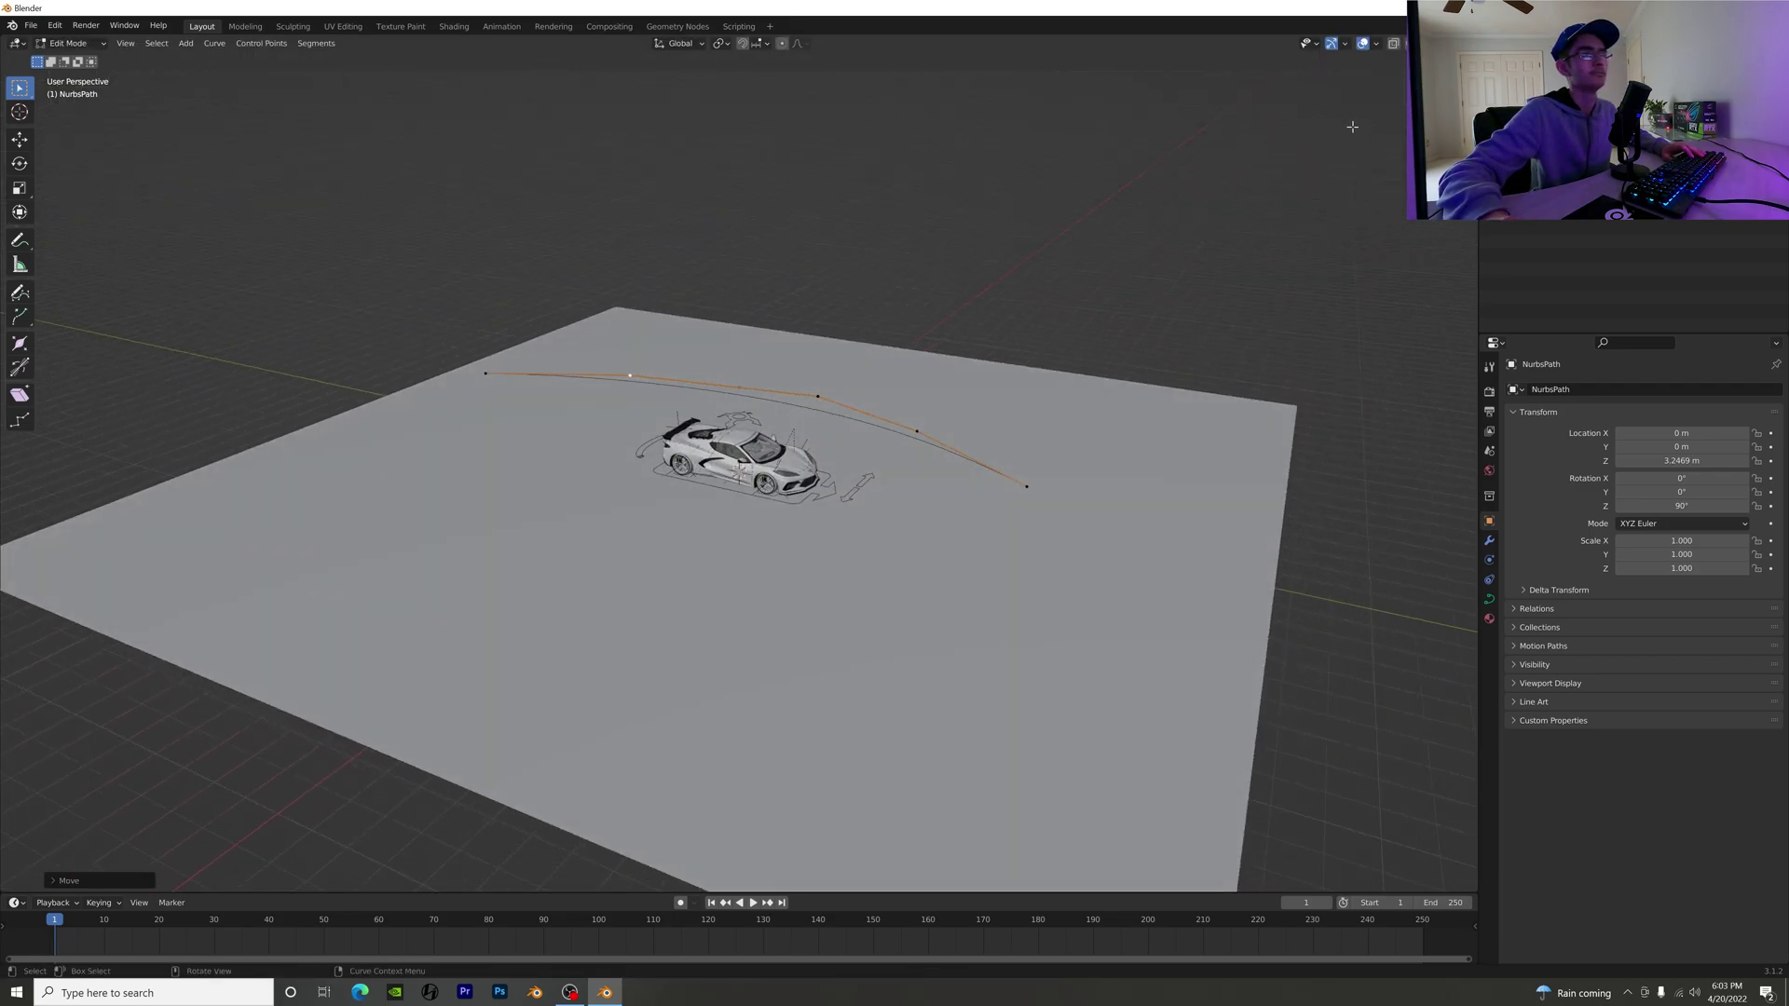
key("KP_7")
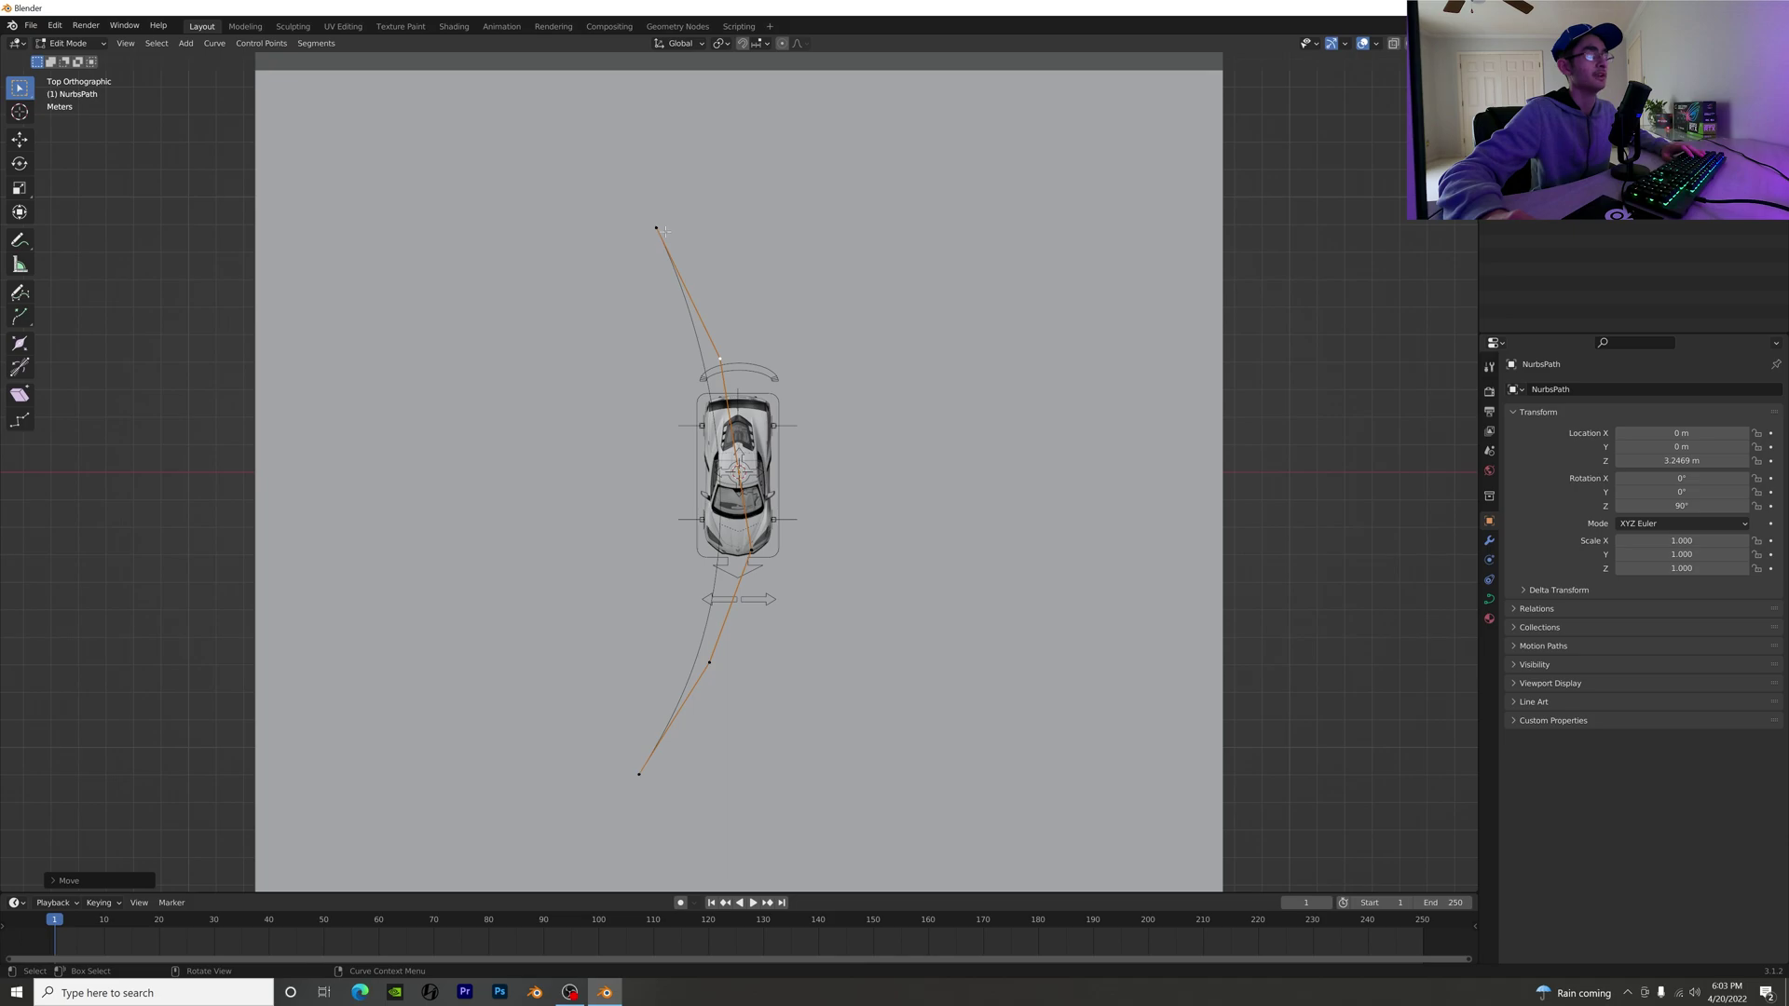
left_click(657, 229)
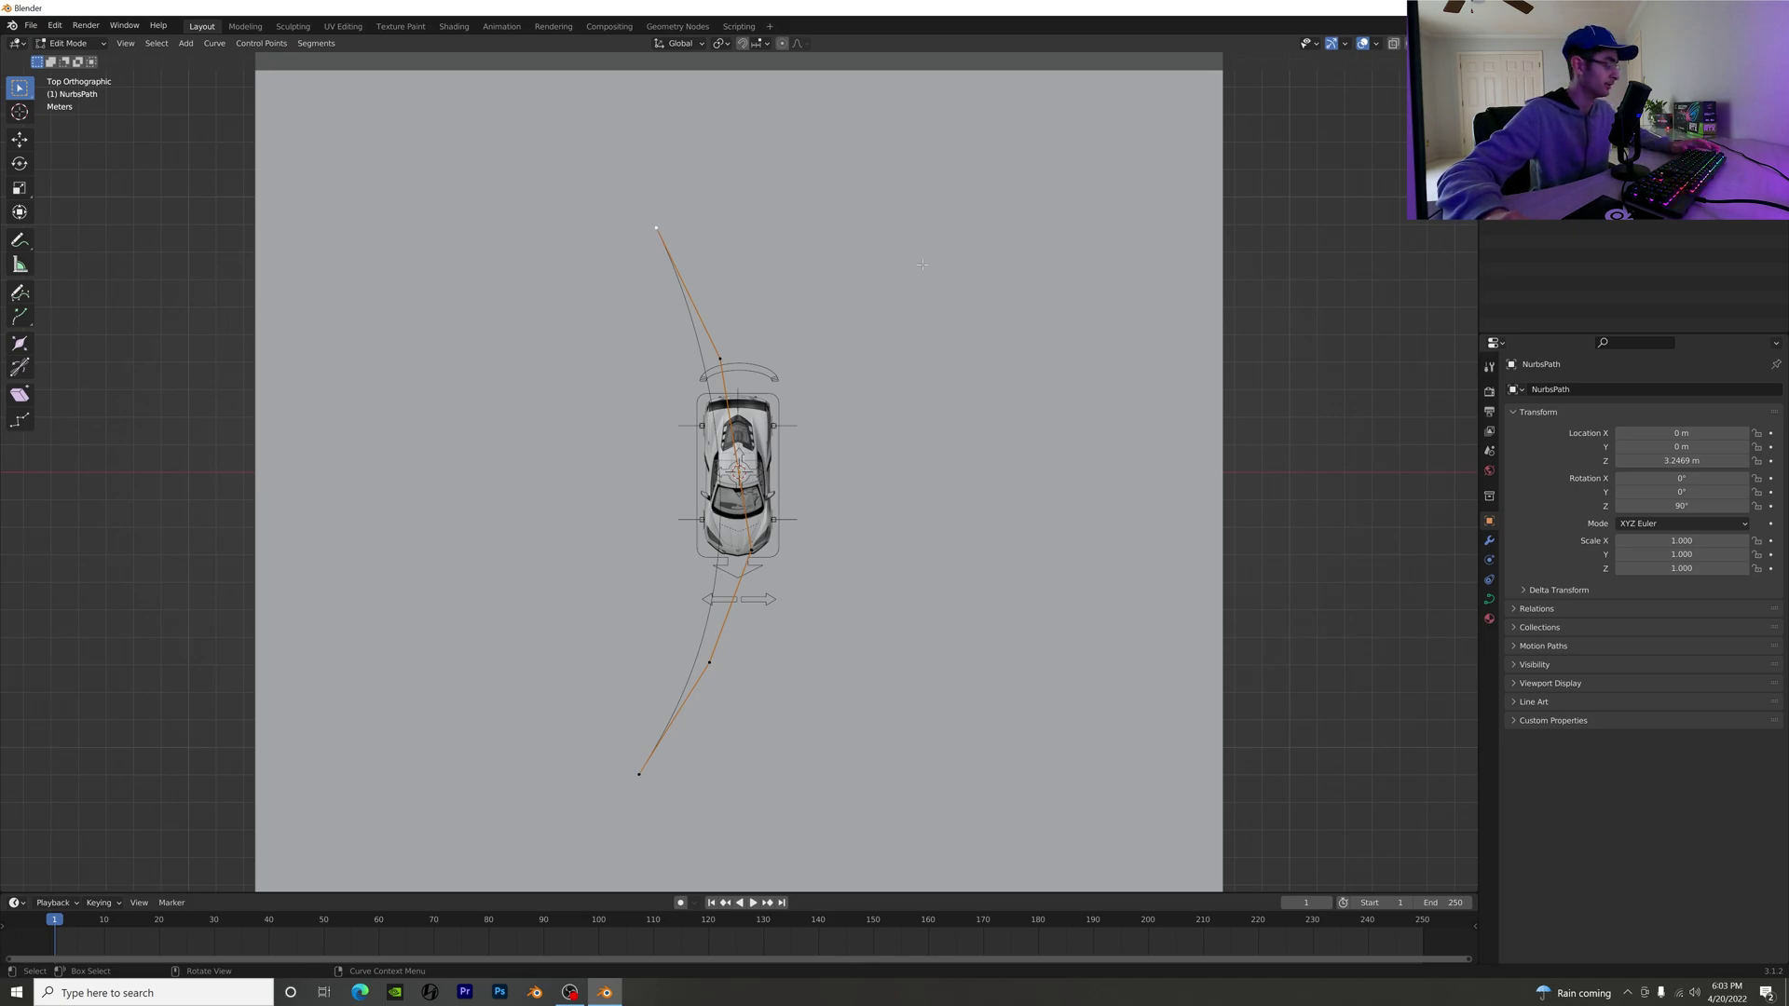
key("e")
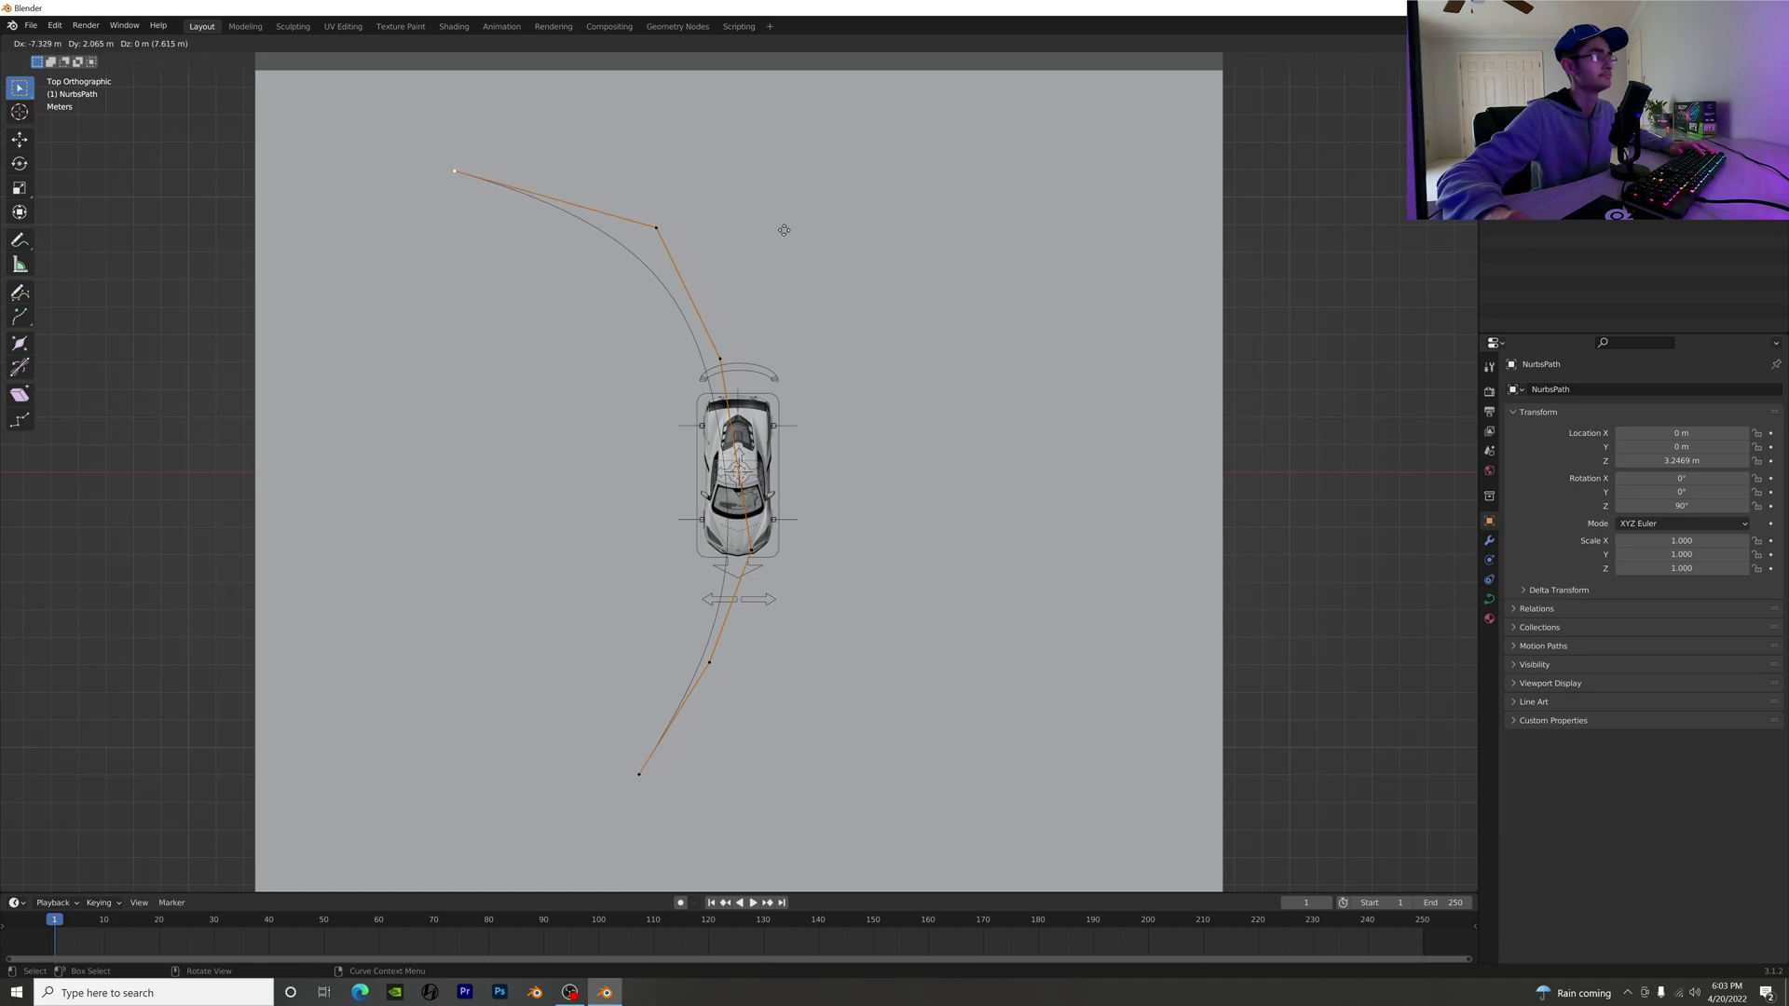
left_click(784, 230)
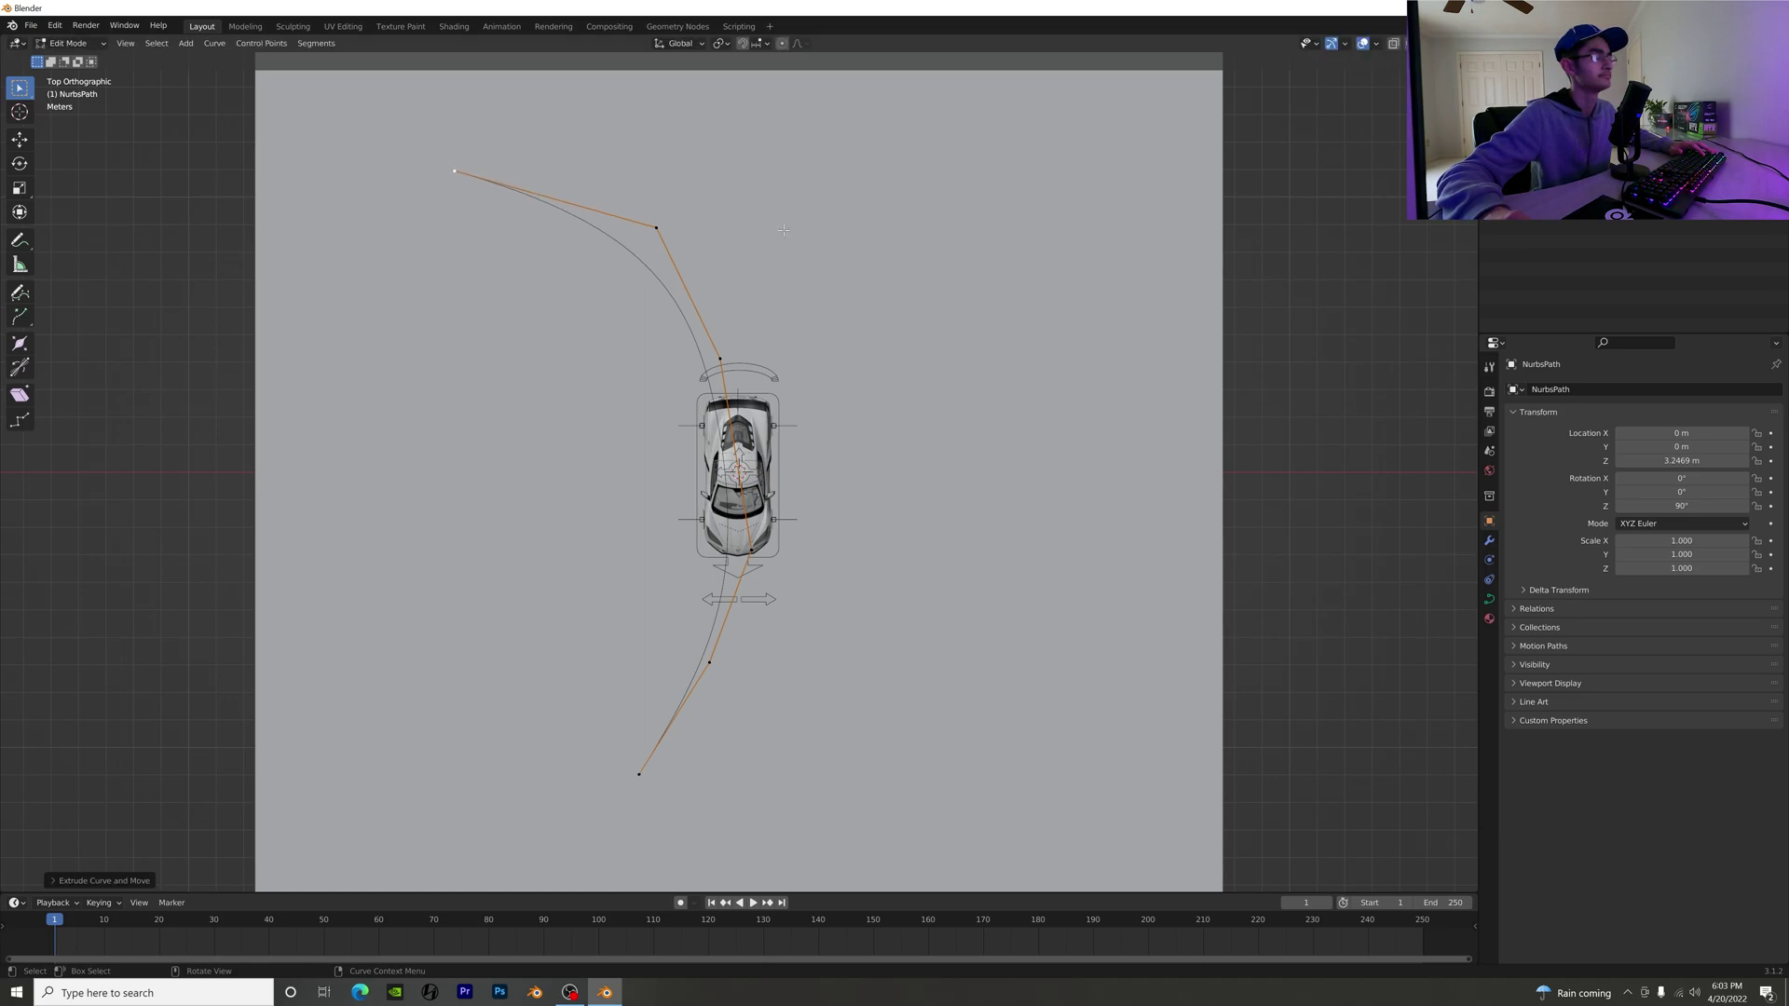
Step: Extrude the path's front end point toward the same side to extend the curve ahead of the car, and return to Object Mode
left_click(640, 776)
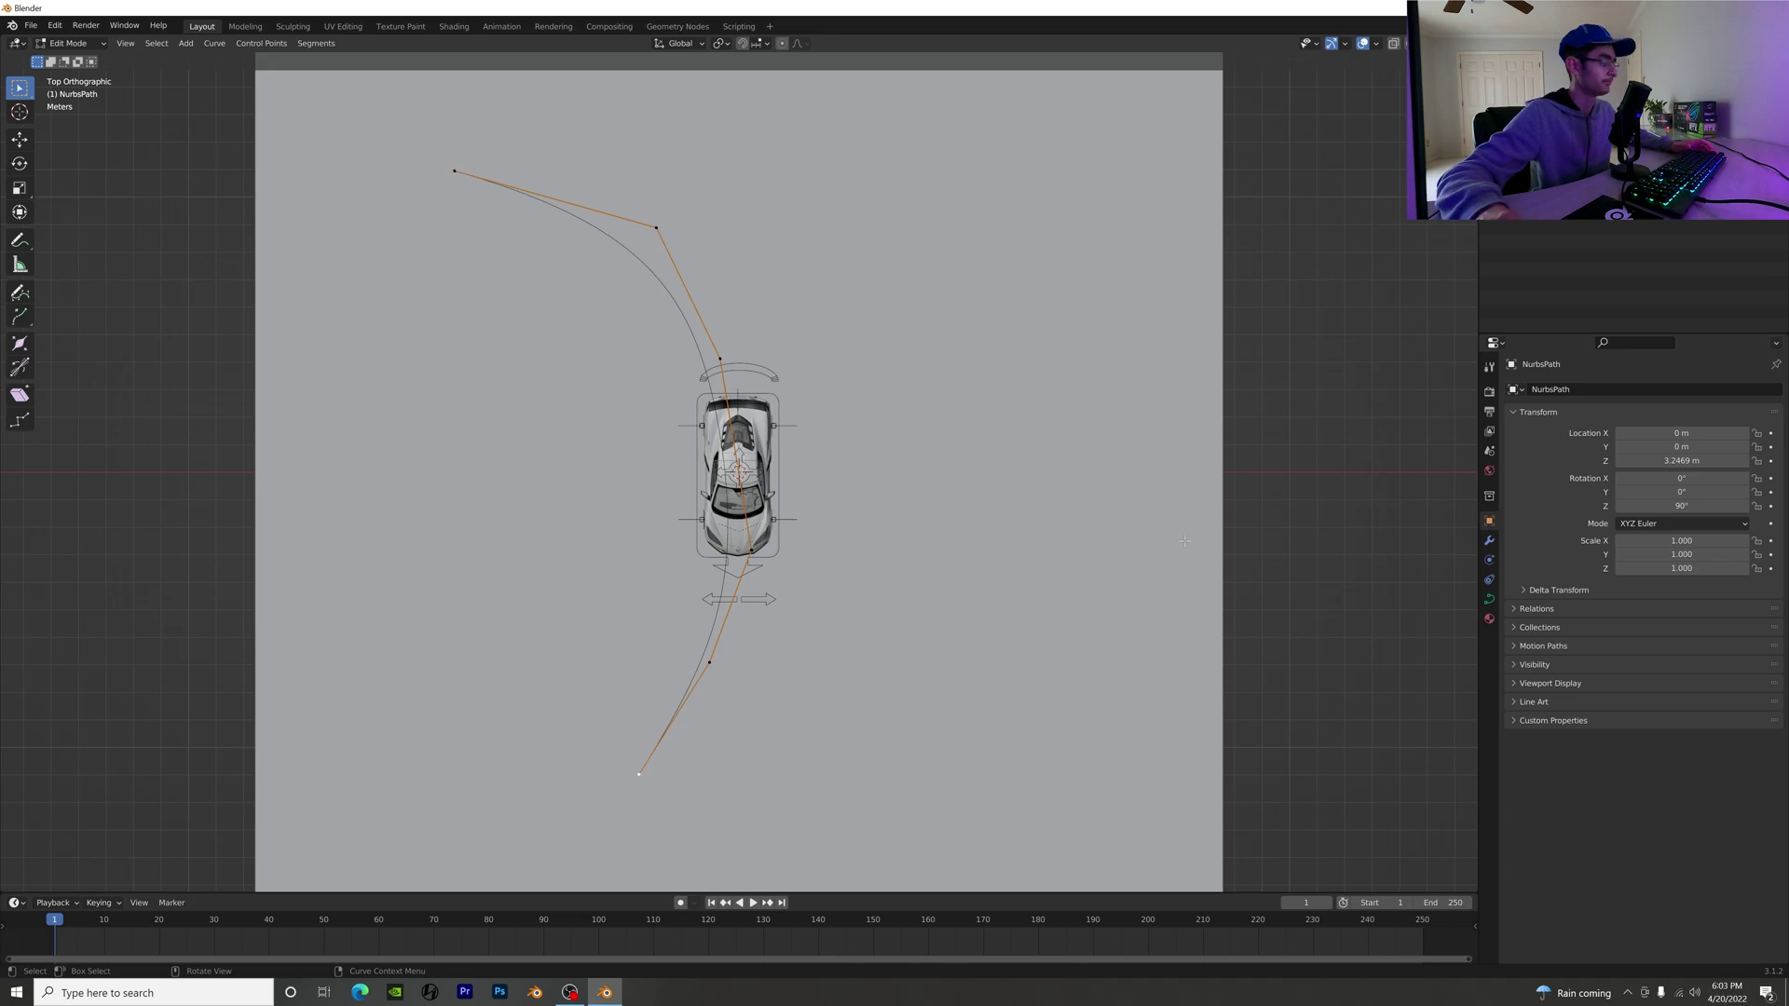
key("e")
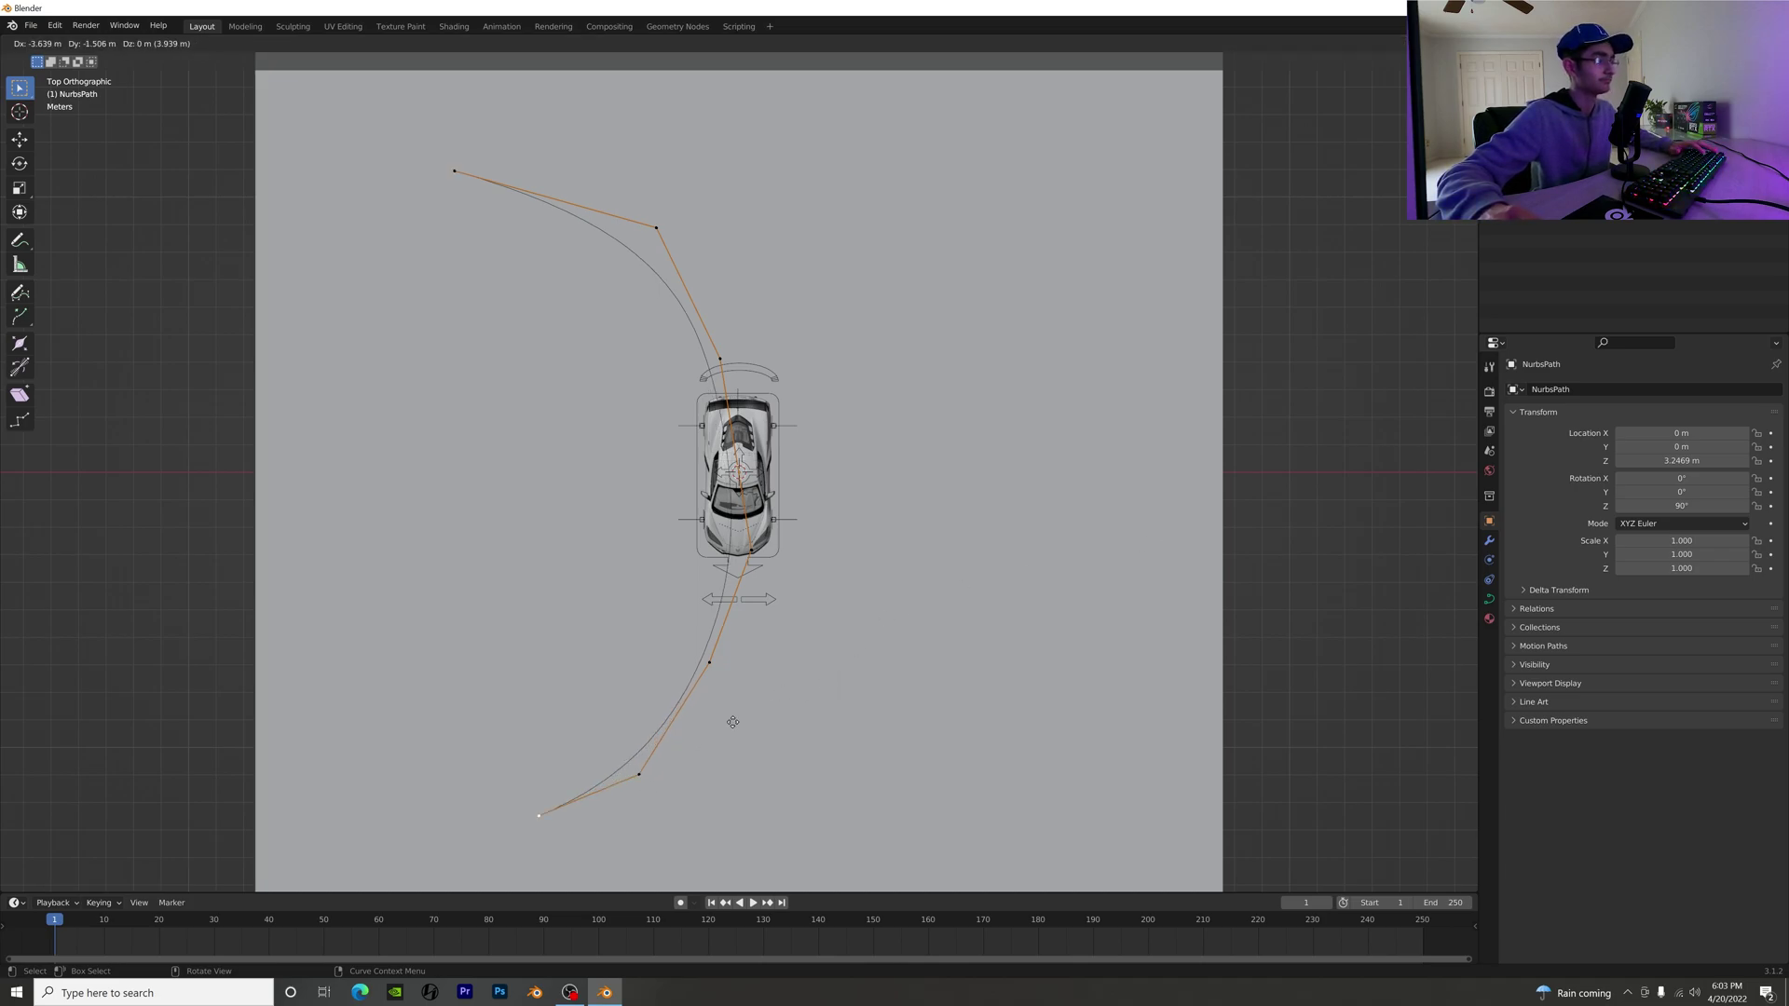
left_click(643, 751)
middle_click_drag(818, 665, 1065, 274)
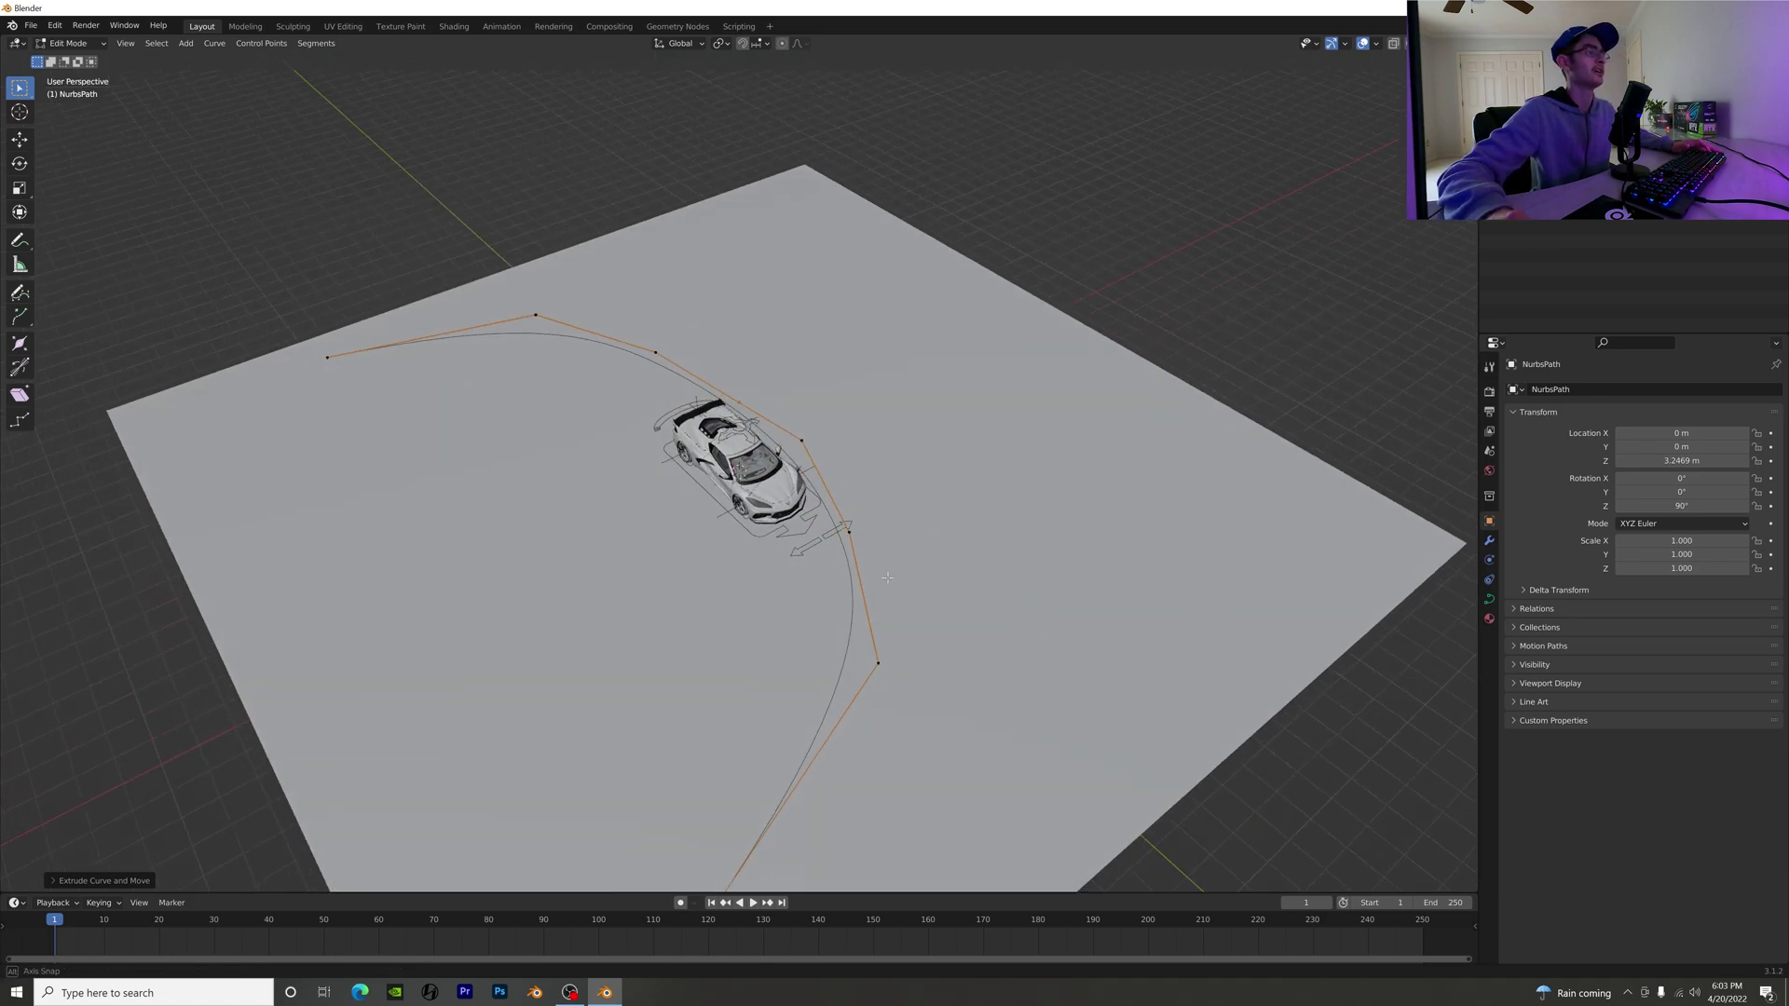
key("Tab")
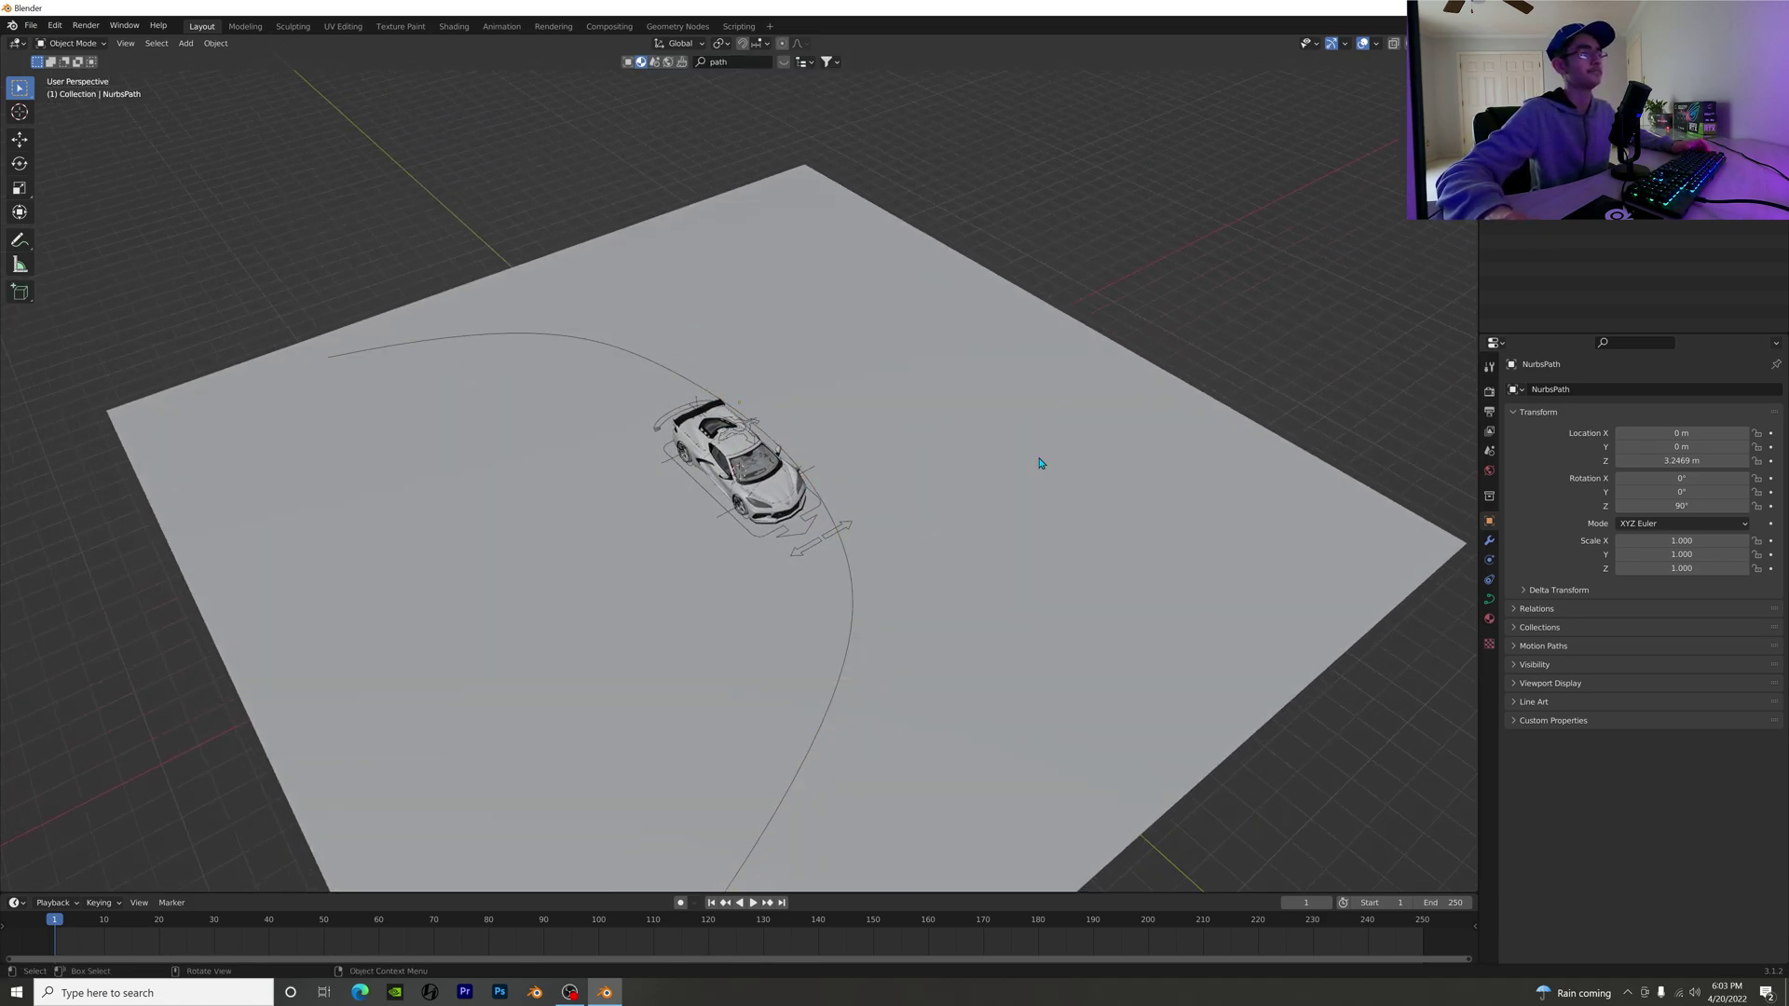
Step: Select the car rig and switch it to Pose Mode
middle_click_drag(1038, 459, 848, 568)
scroll(848, 568, "down", 5)
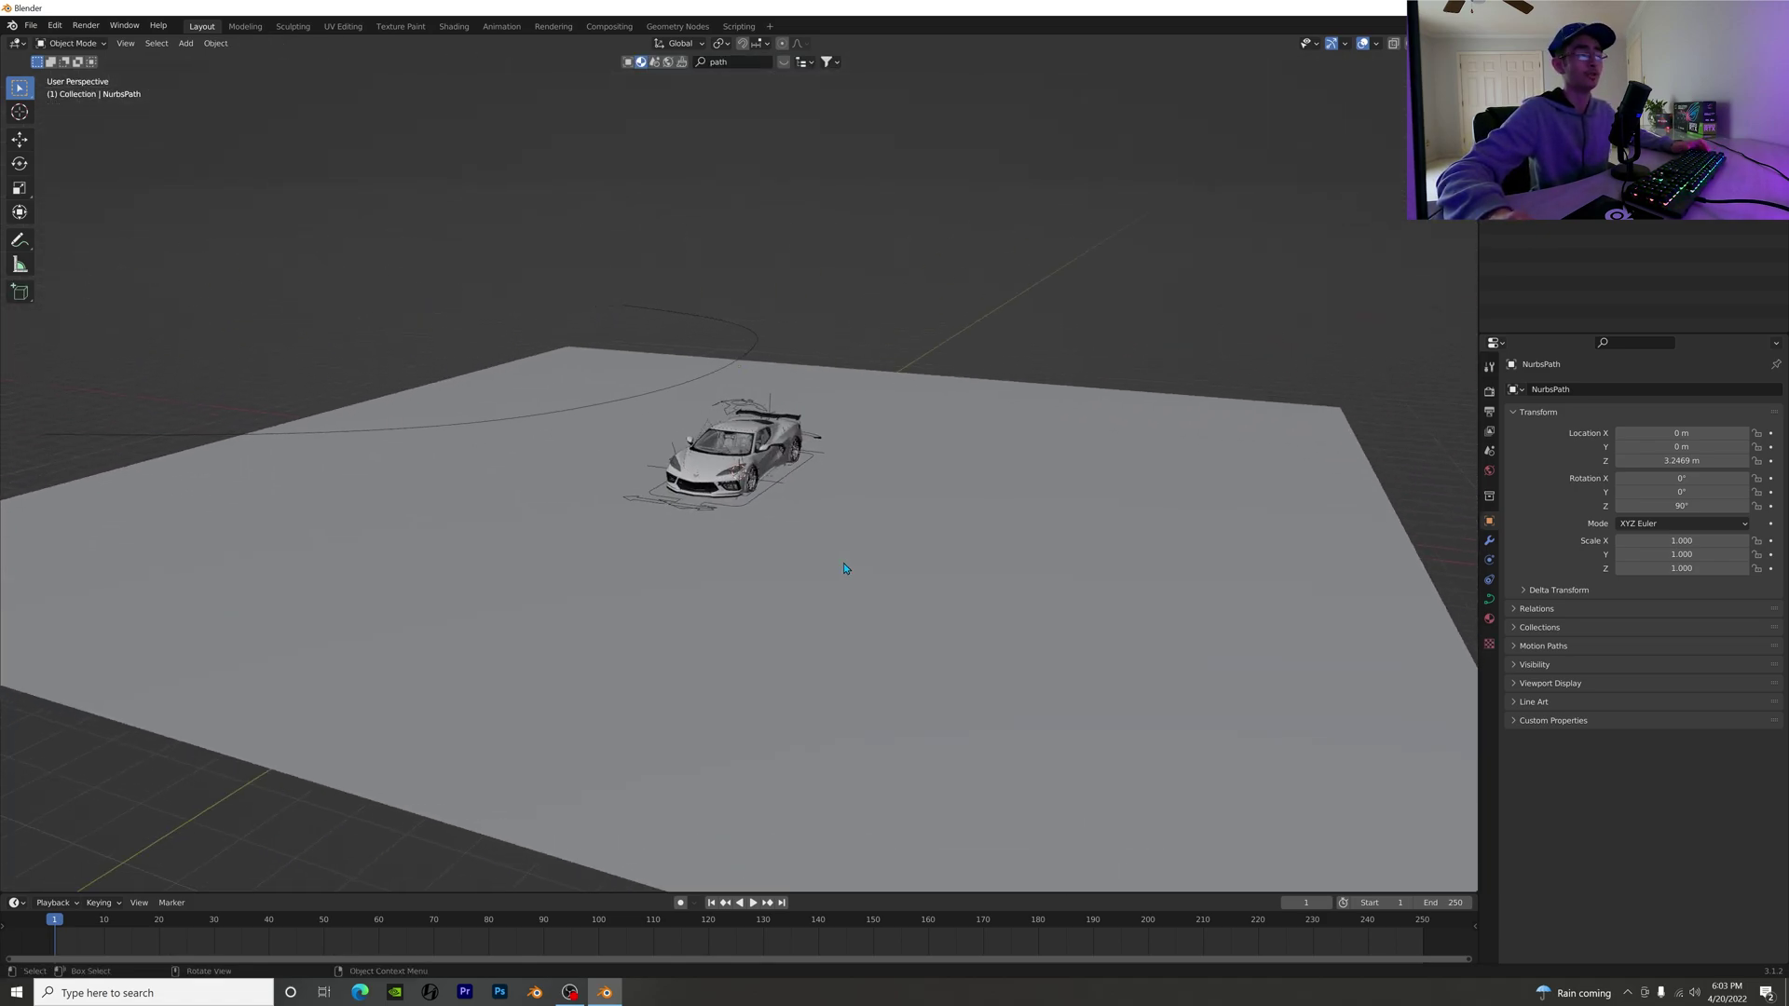
scroll(822, 526, "up", 2)
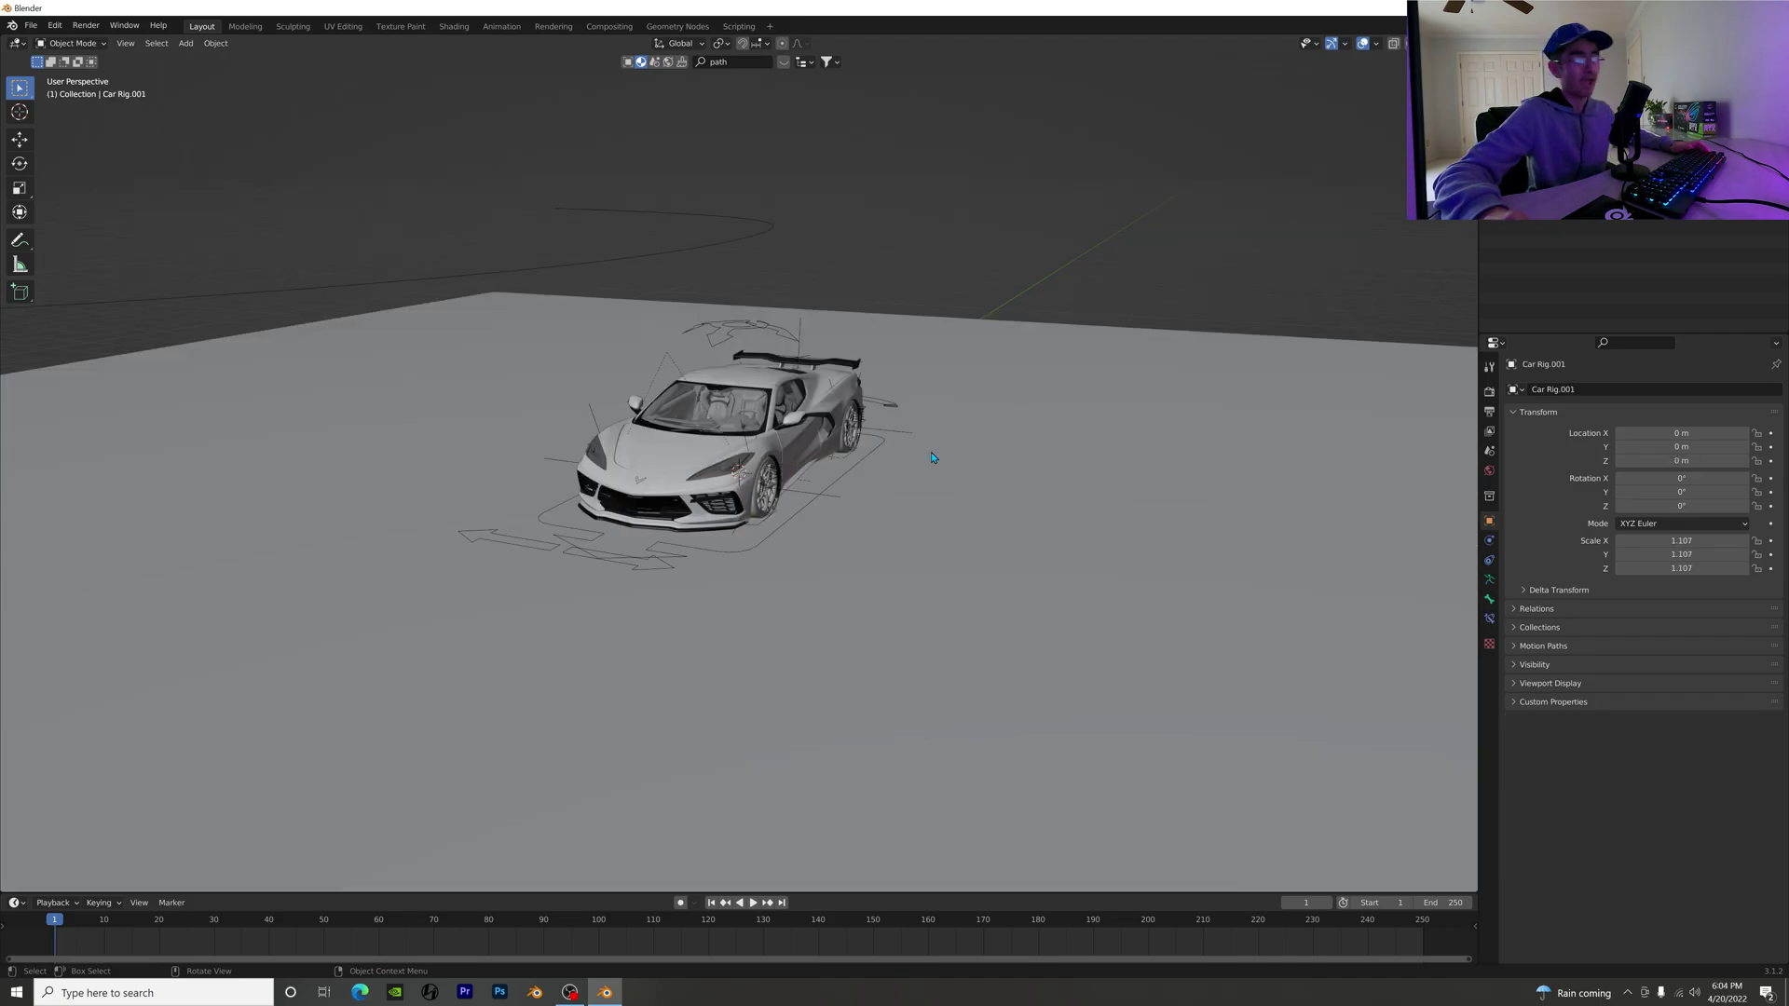
left_click(70, 43)
left_click(70, 93)
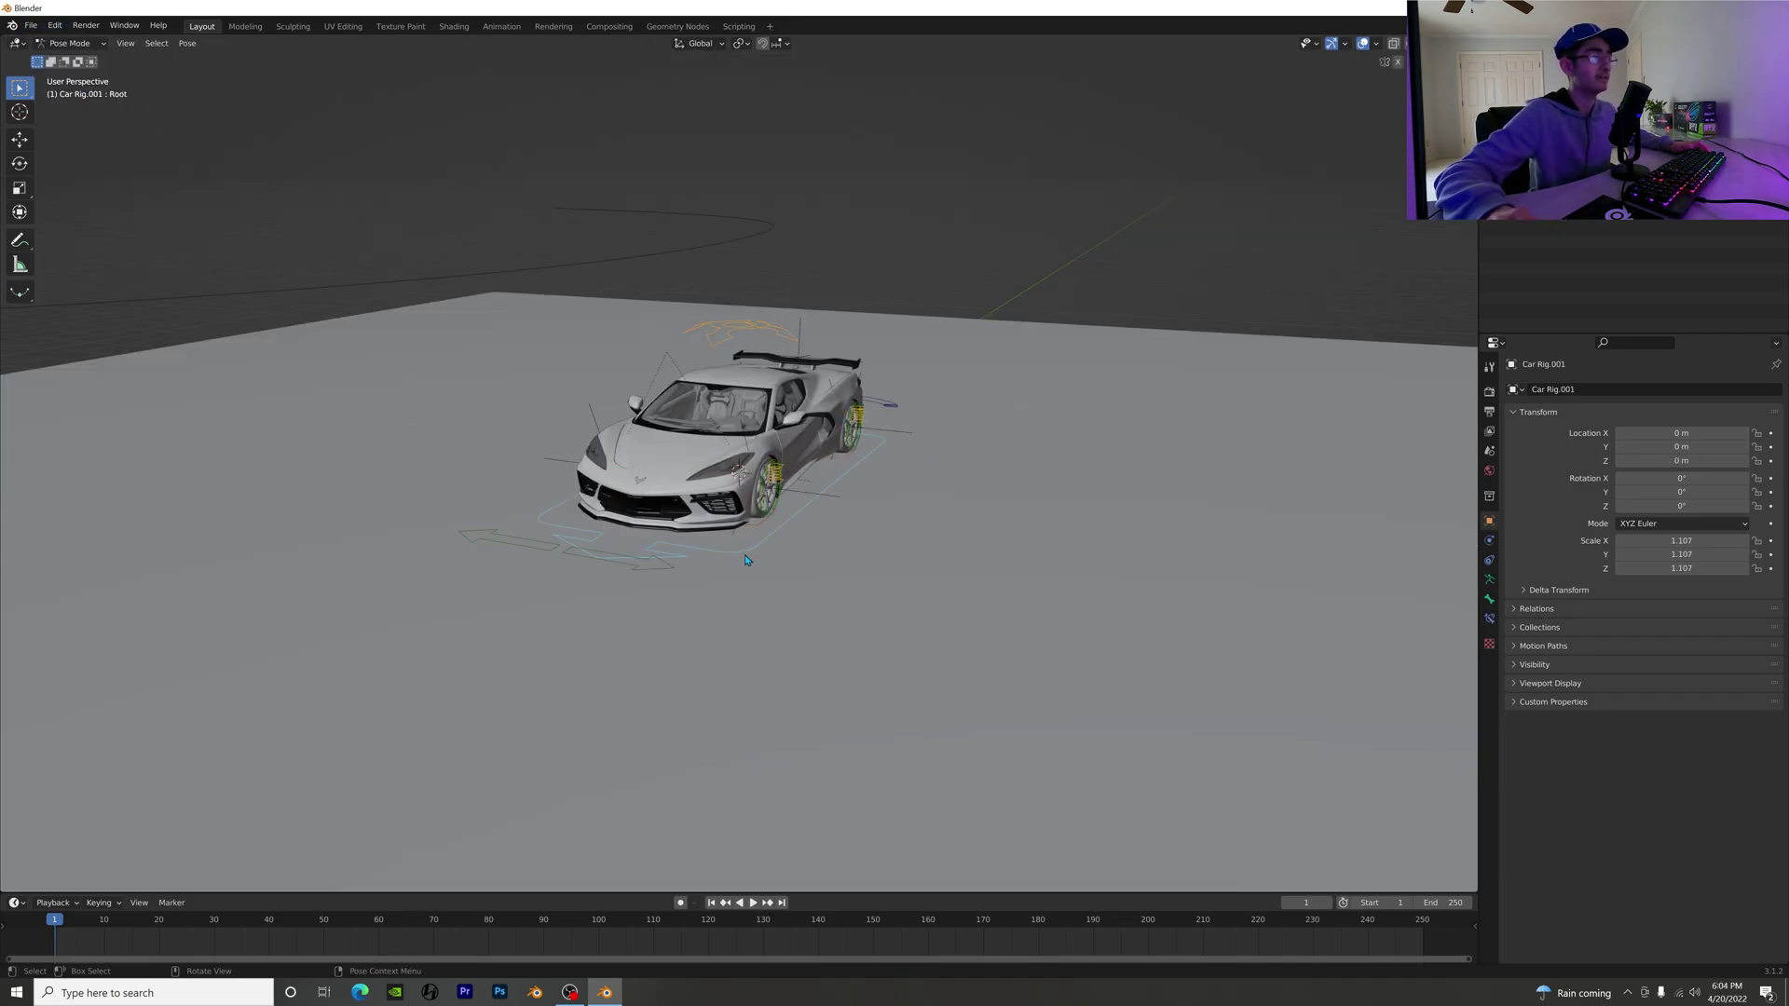
Step: Add a Follow Path bone constraint to the car rig's Root bone and set NurbsPath as its target
scroll(746, 559, "up", 4)
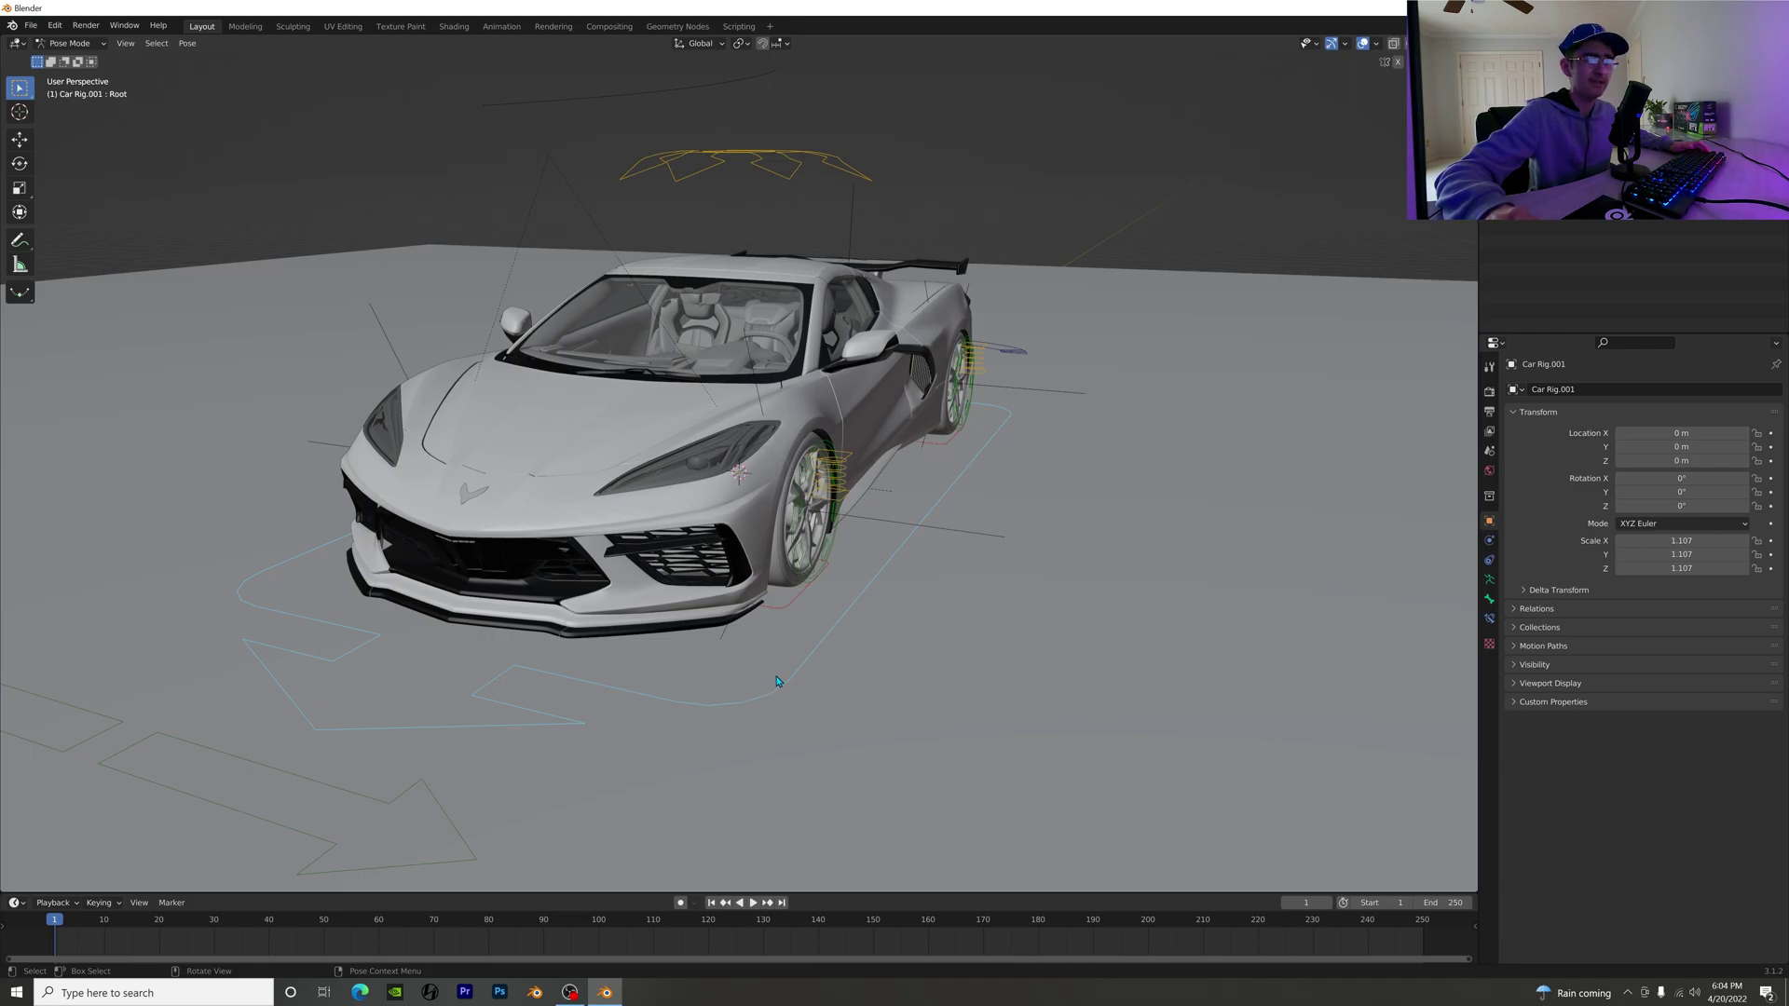
scroll(778, 680, "down", 5)
scroll(792, 671, "up", 4)
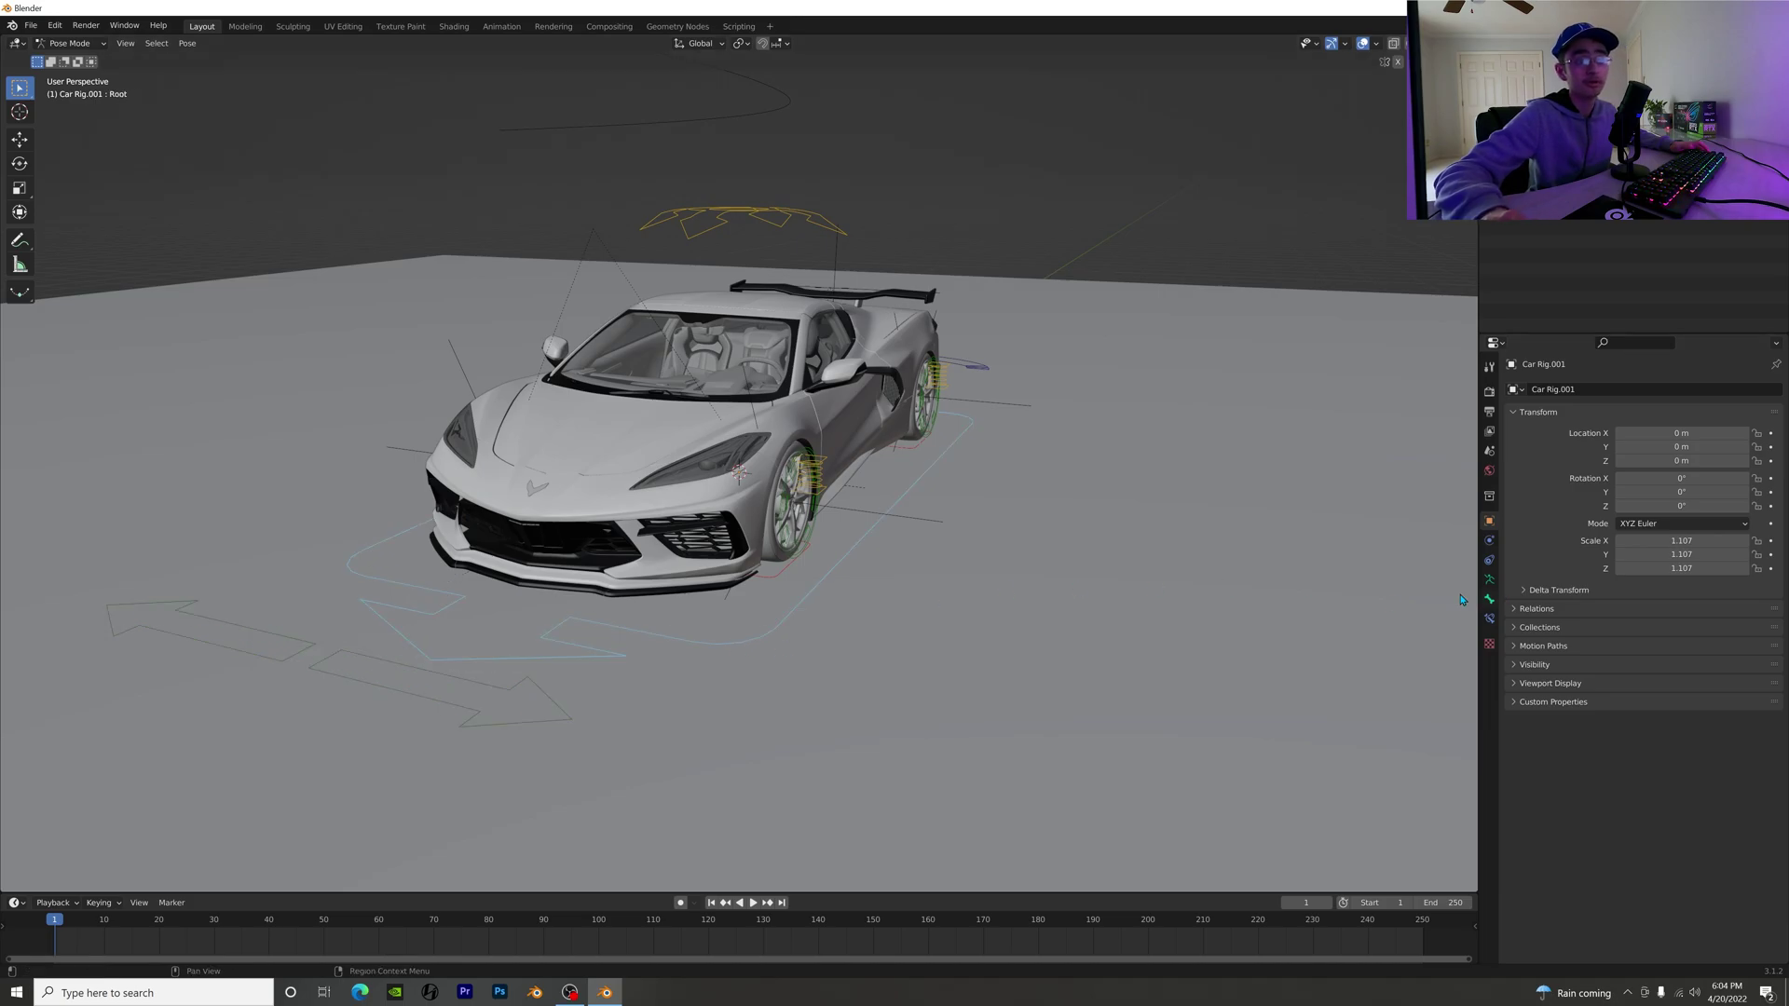
scroll(1377, 611, "down", 1)
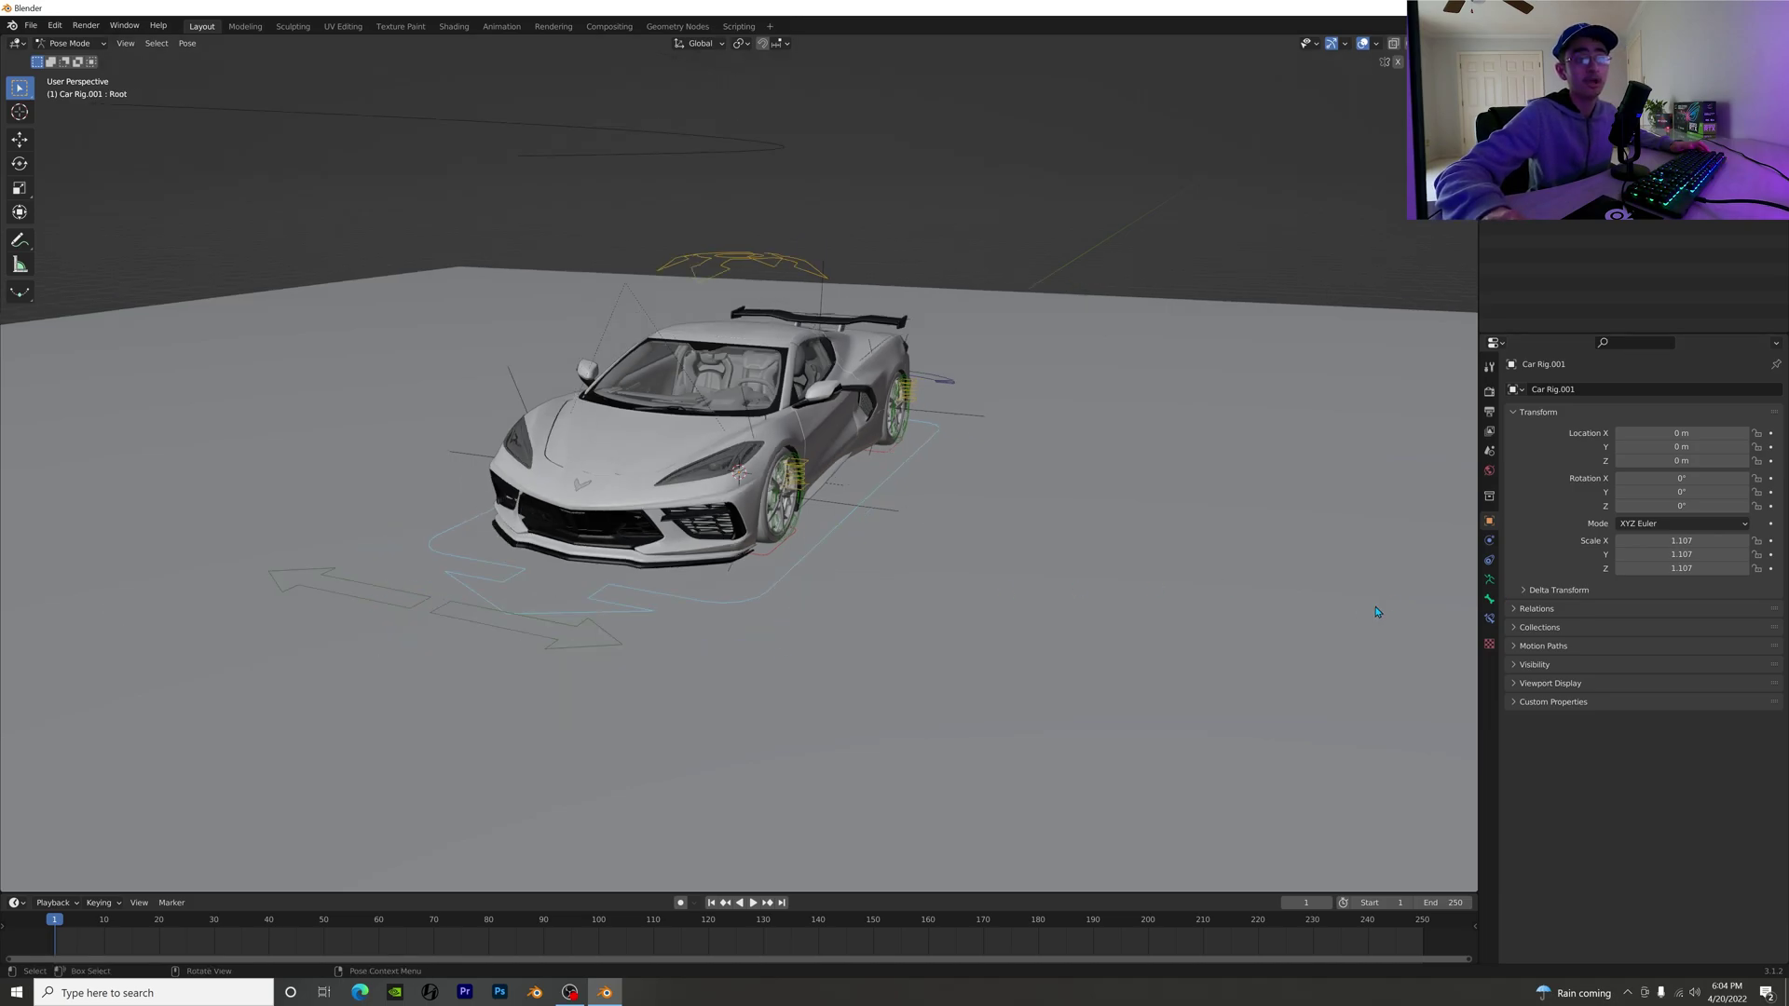
left_click(1489, 619)
left_click(1615, 390)
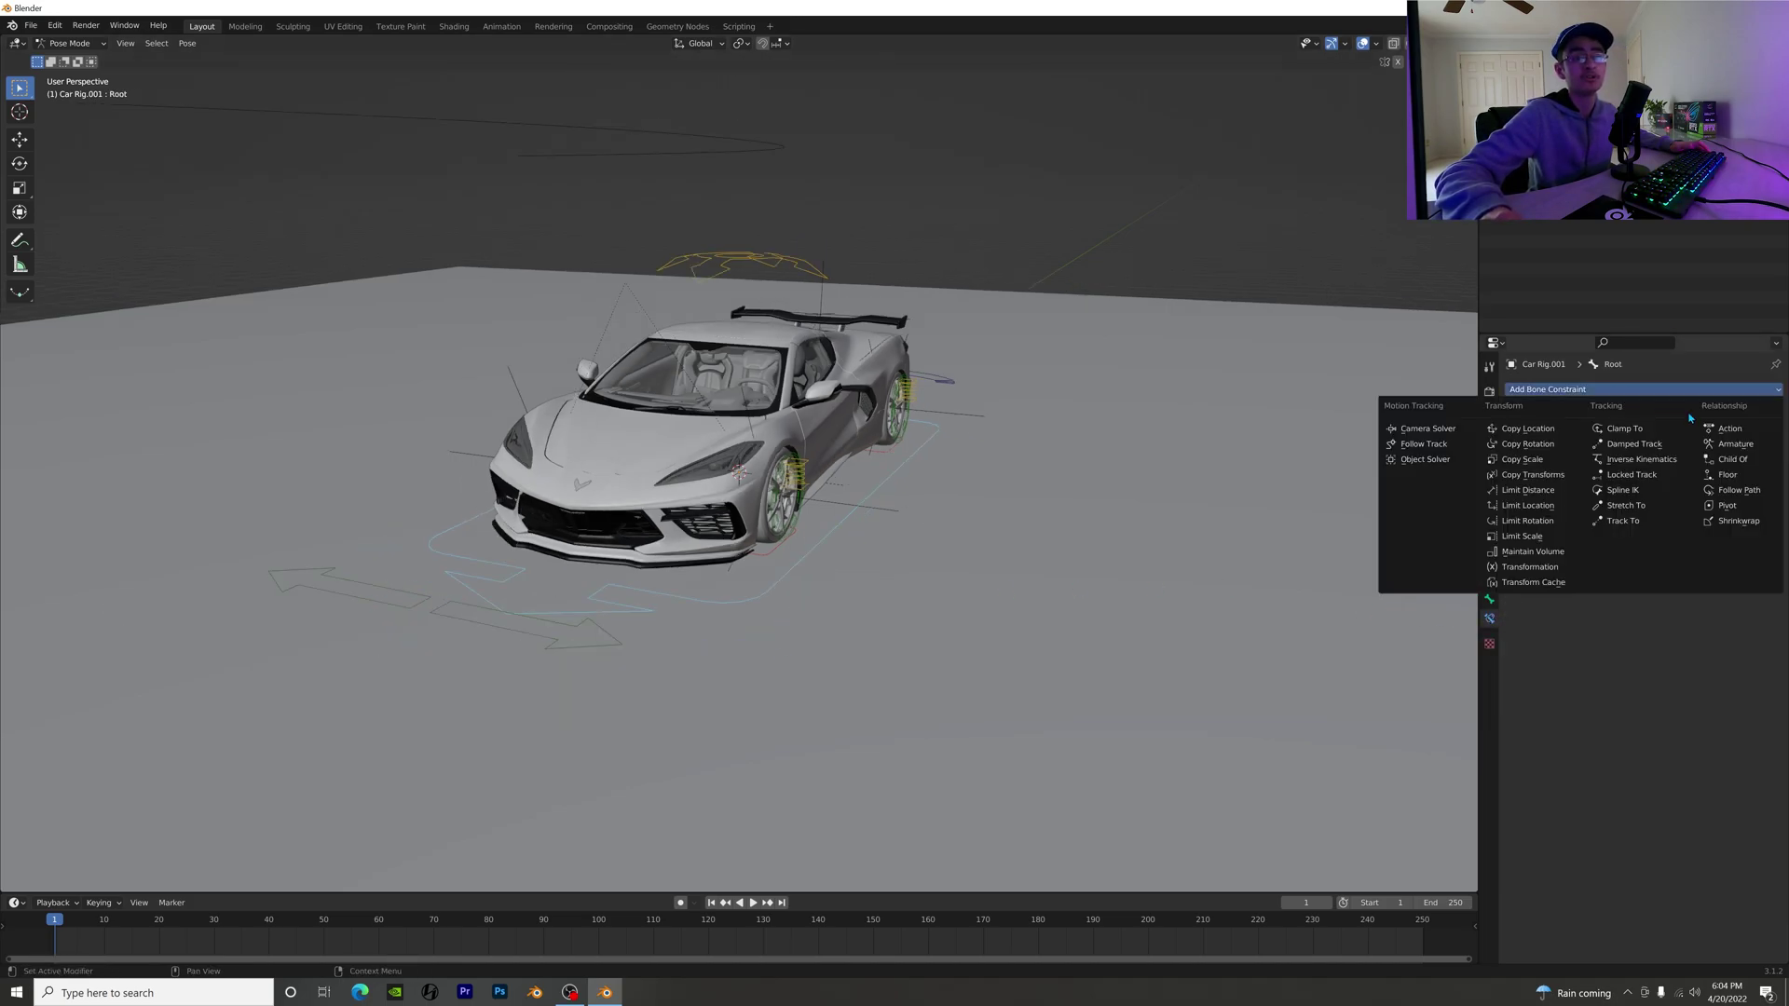
left_click(1724, 490)
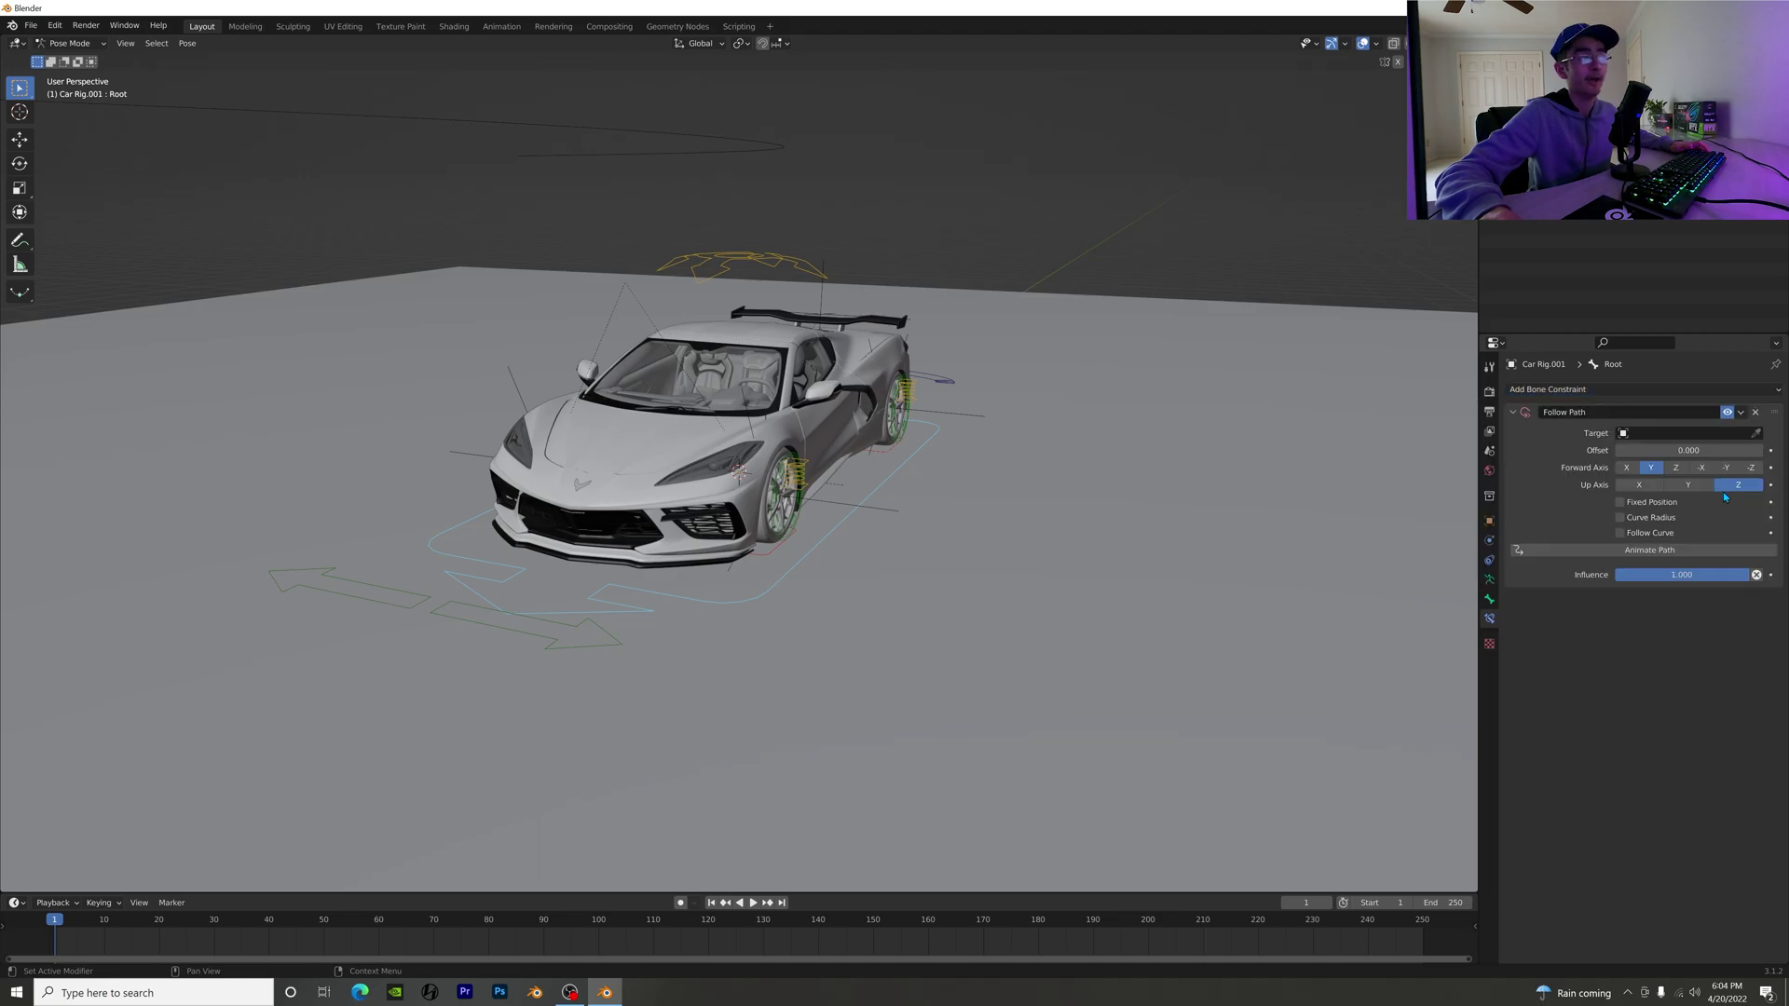
left_click(1758, 434)
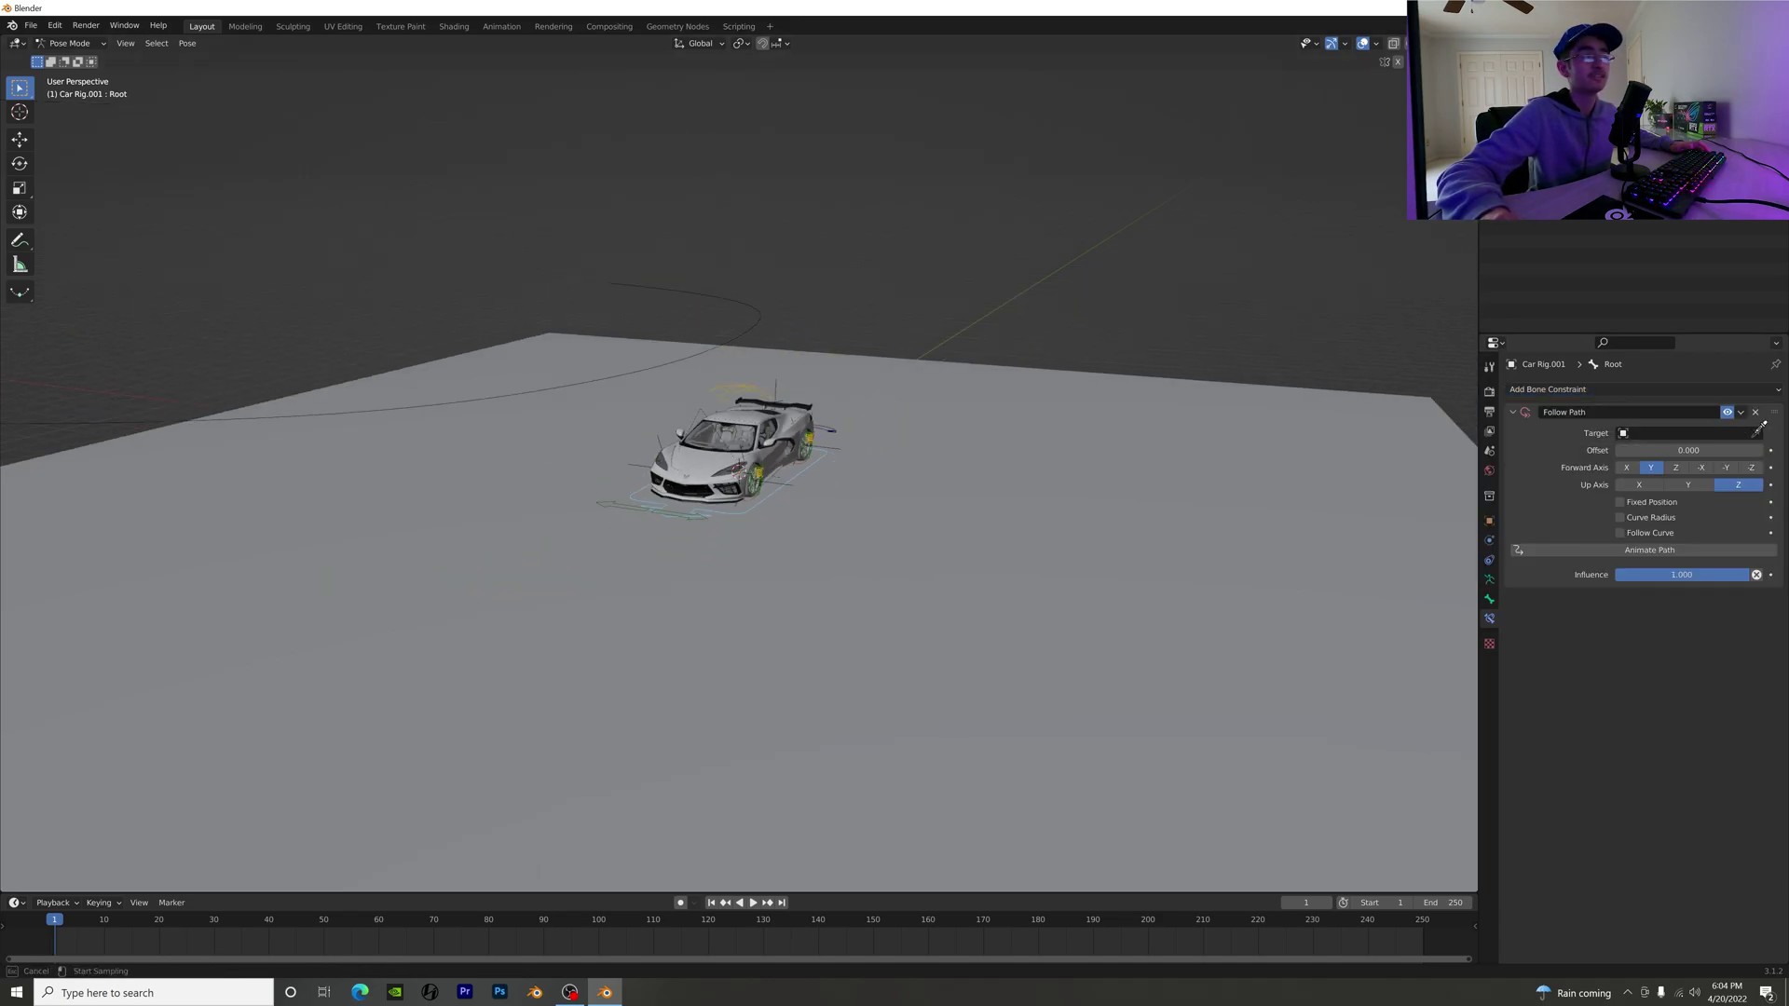
left_click(736, 293)
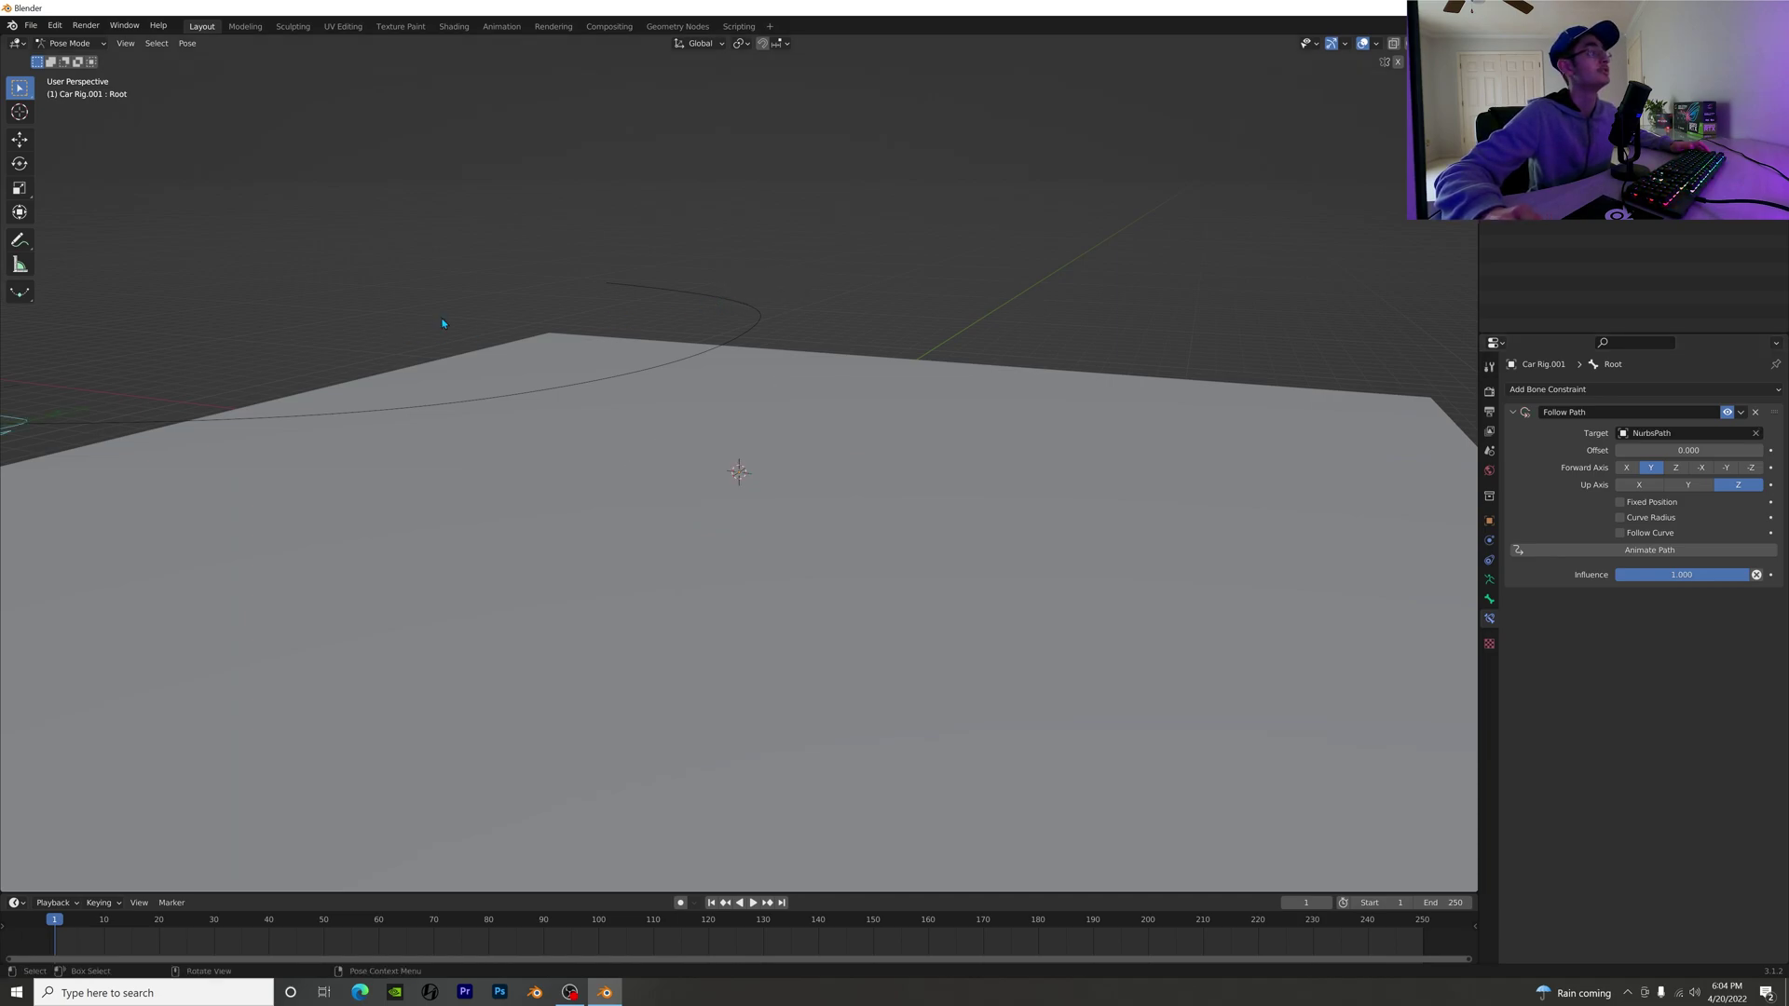
Step: Enable Fixed Position and Follow Curve on the Root bone's Follow Path constraint
middle_click_drag(440, 320, 587, 315)
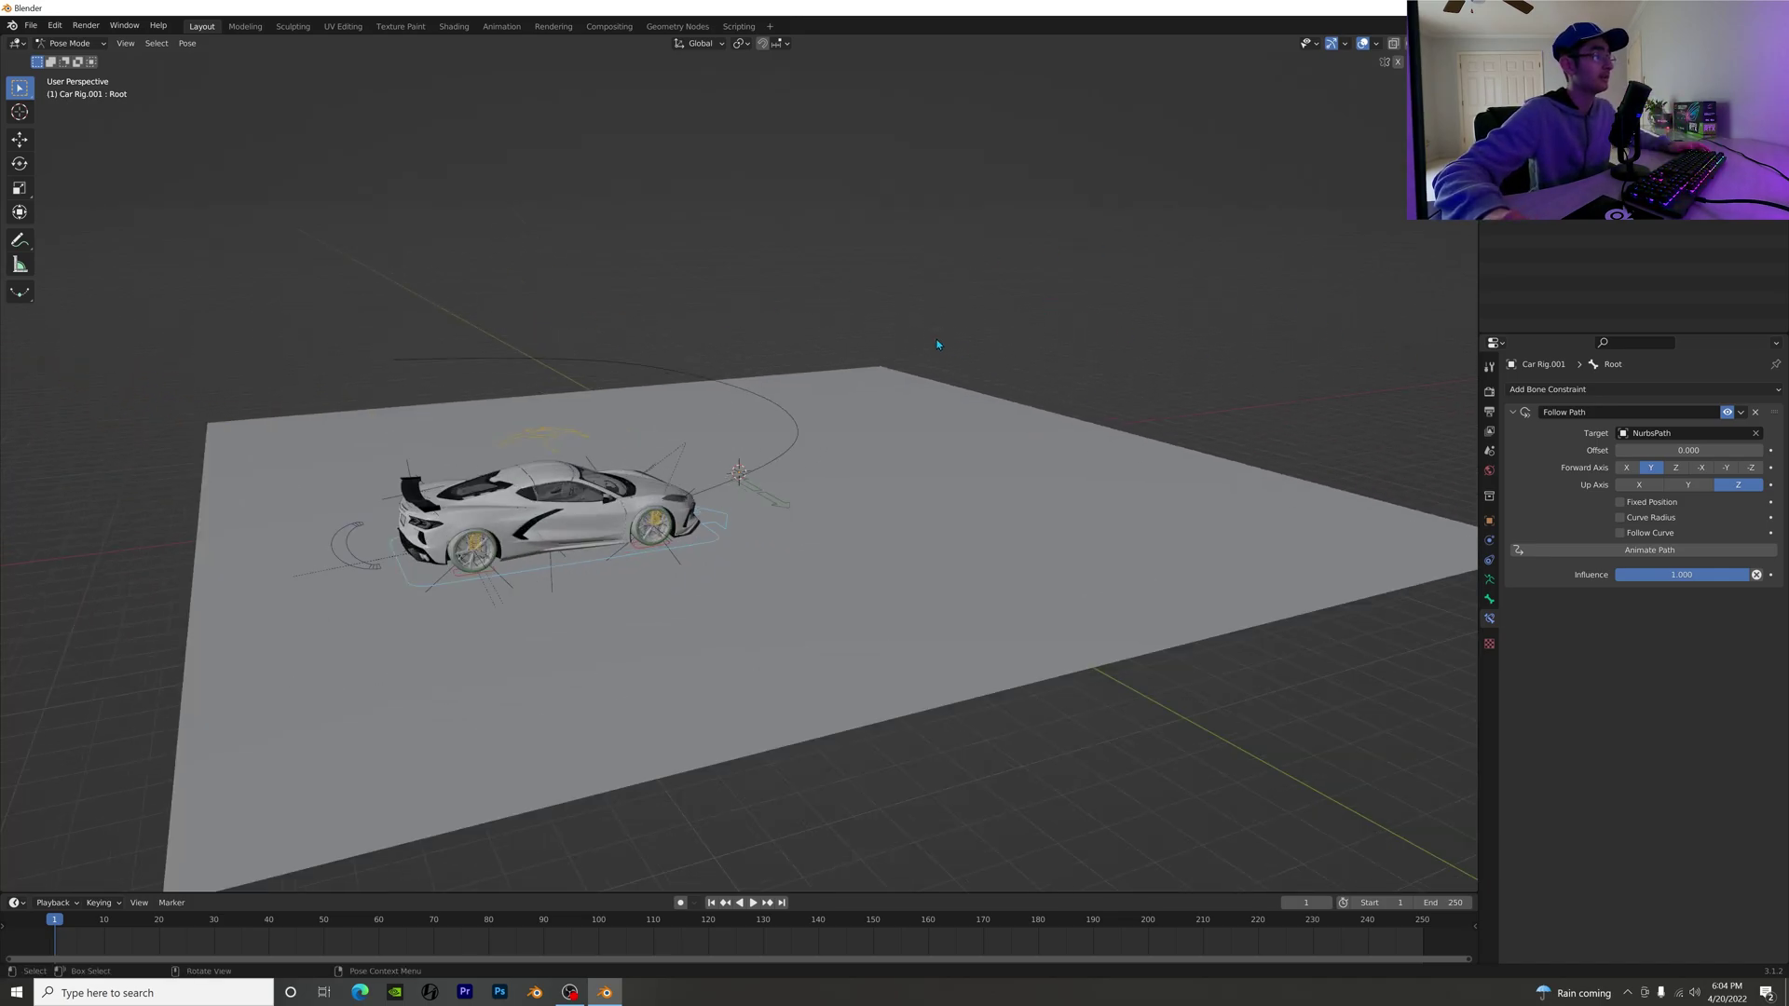
middle_click_drag(941, 350, 814, 348)
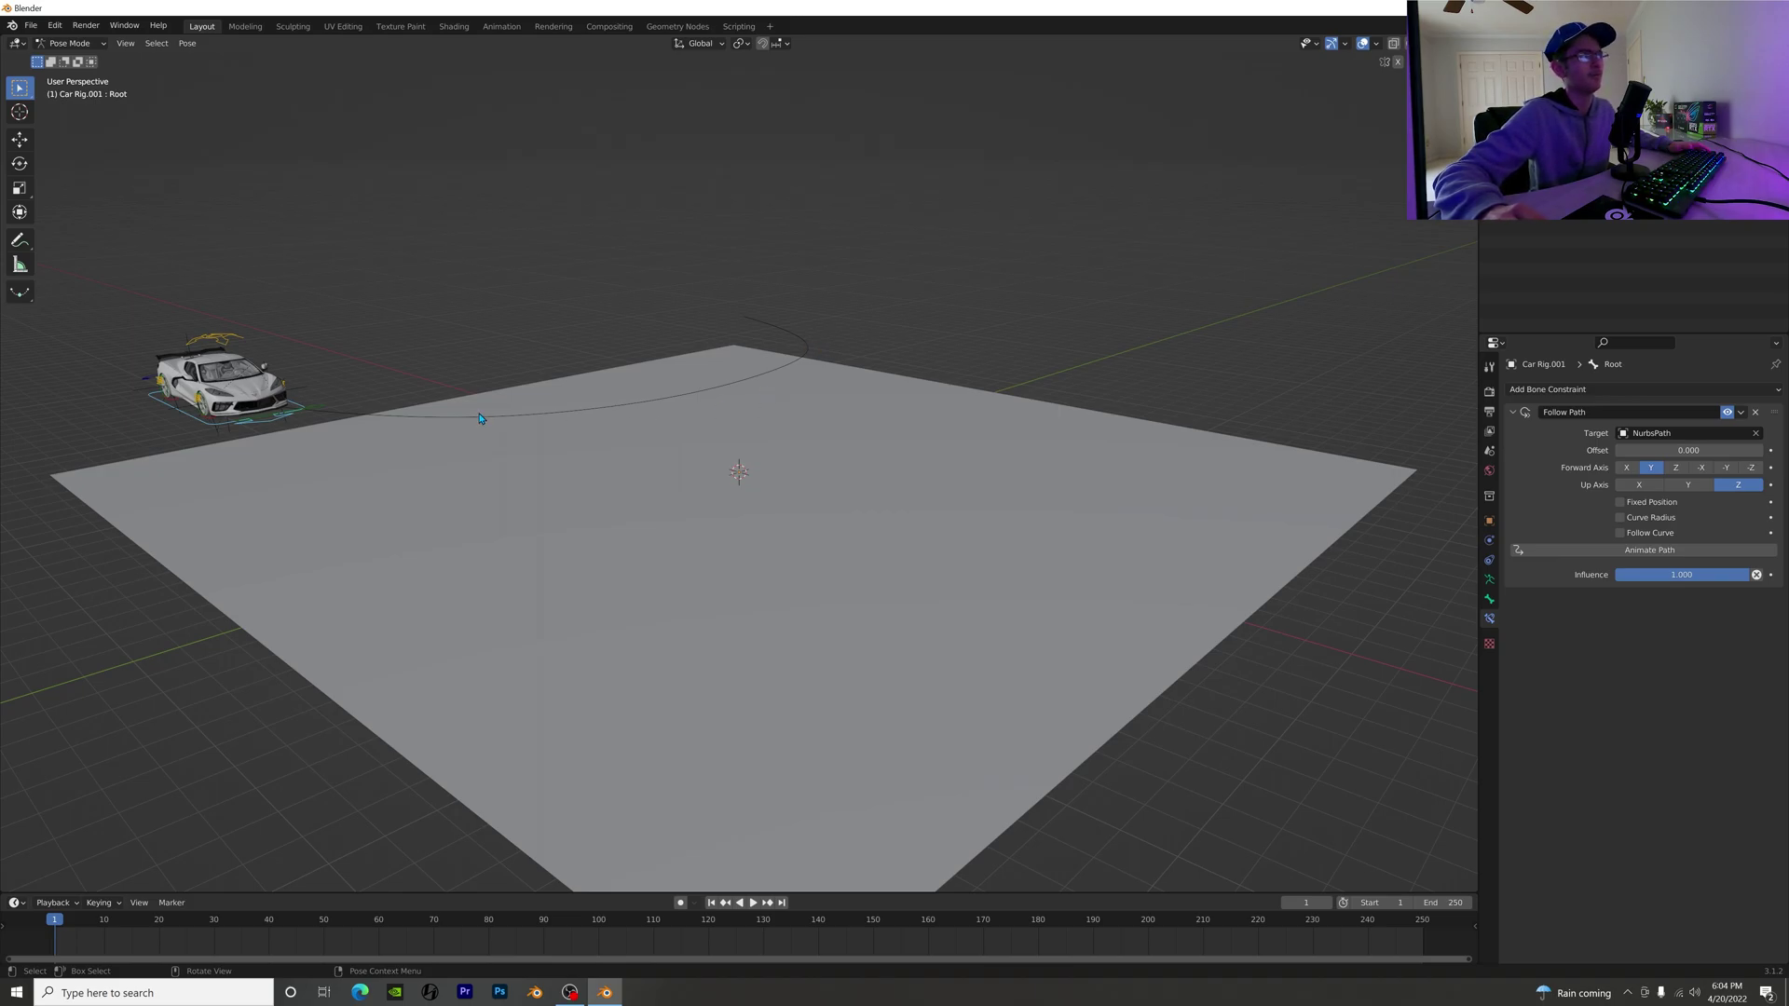
middle_click_drag(461, 399, 608, 396)
scroll(608, 397, "down", 1)
scroll(946, 432, "up", 4)
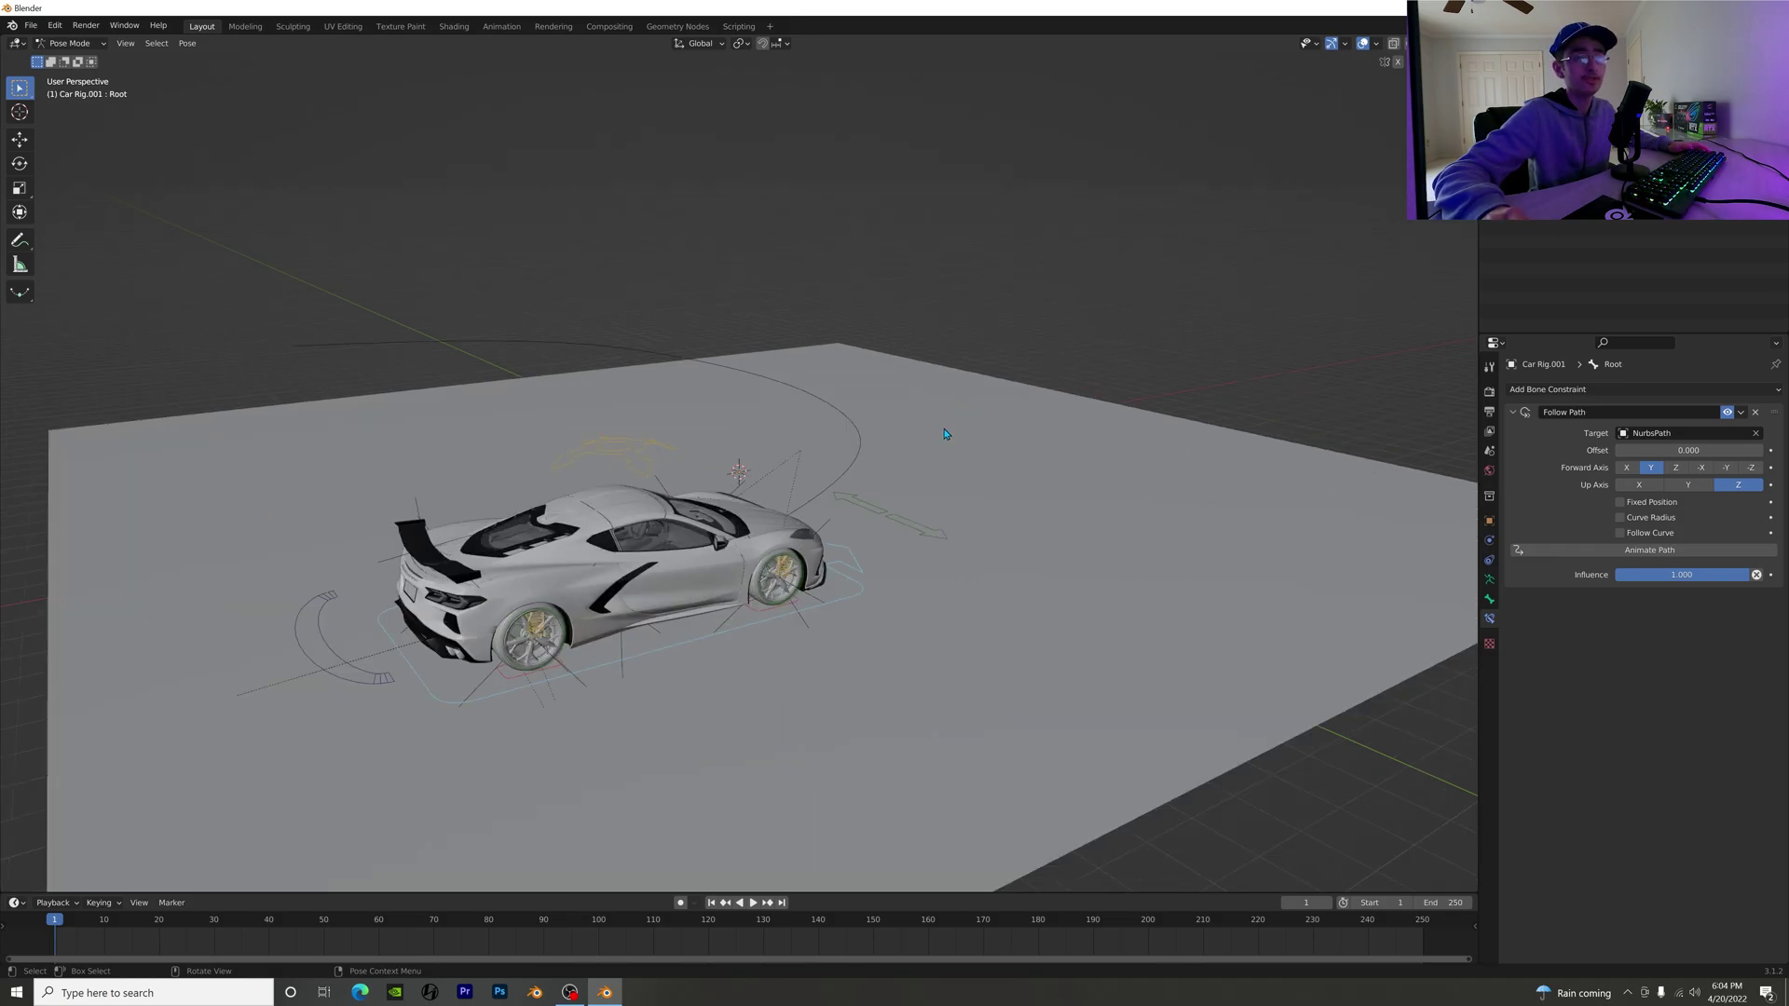
left_click(1622, 503)
left_click(1619, 533)
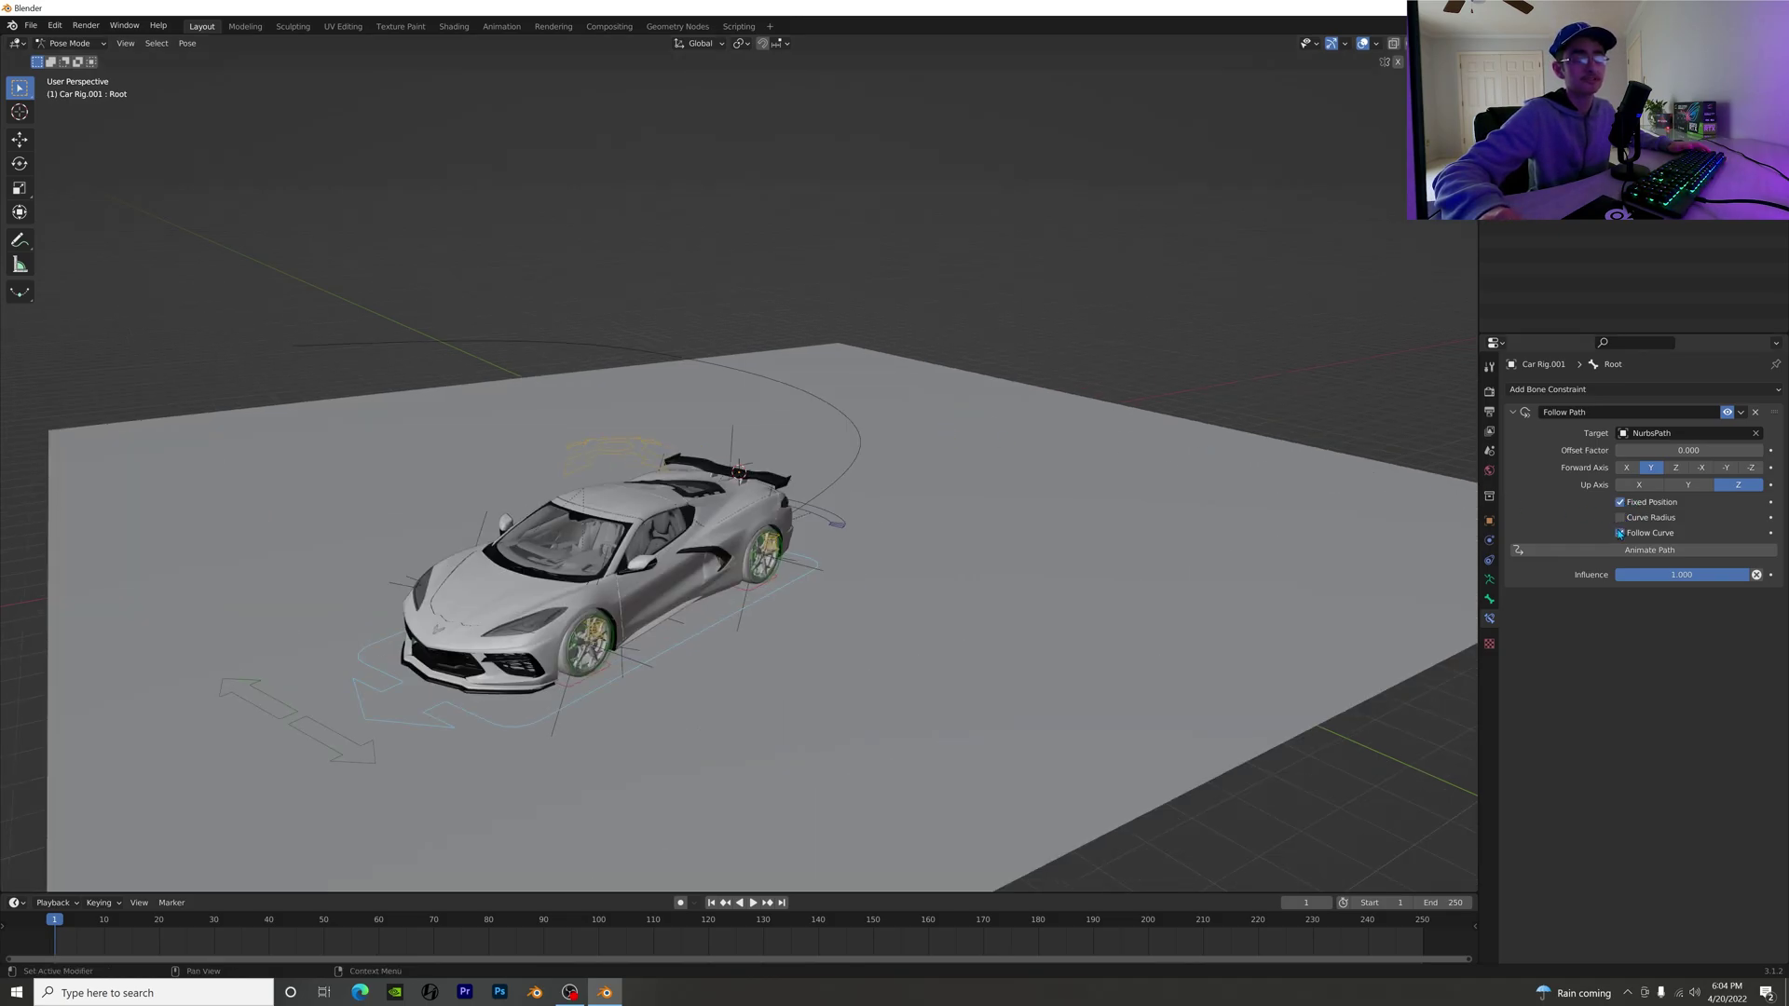
Step: Set the Follow Path constraint's forward axis to -Y so the car faces along the curve
middle_click_drag(820, 578, 902, 582)
scroll(901, 581, "down", 2)
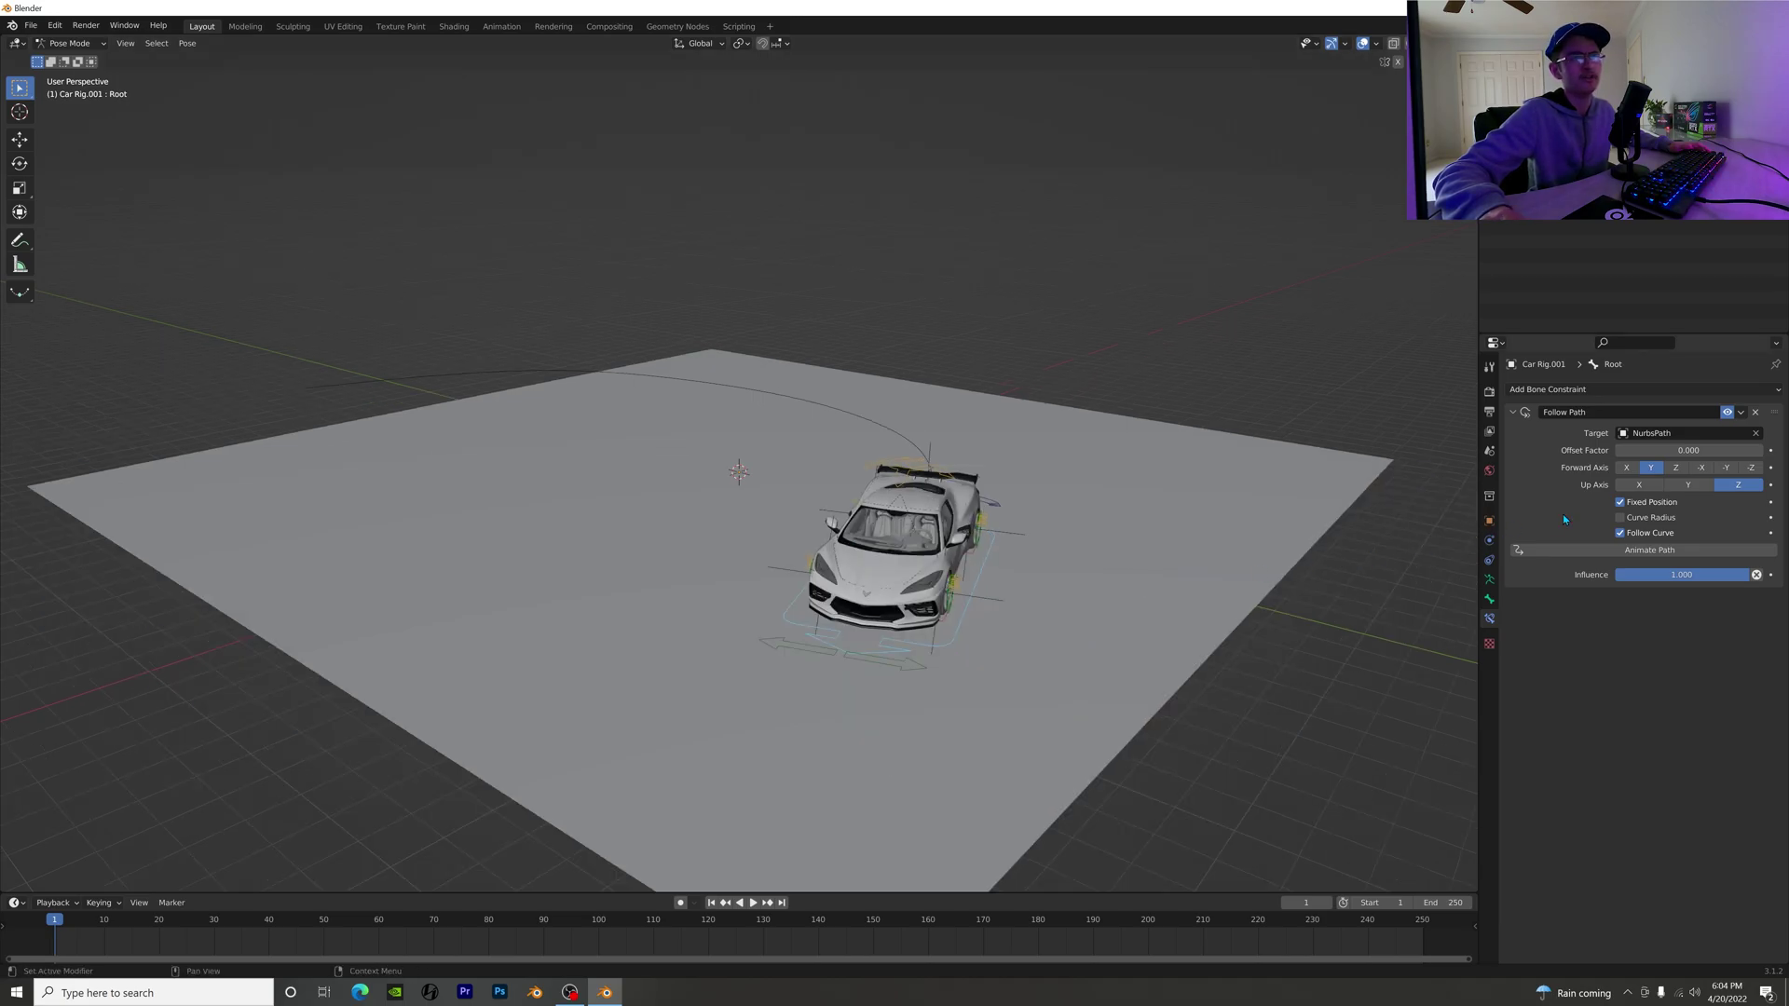
left_click(1727, 468)
middle_click_drag(1021, 570, 975, 551)
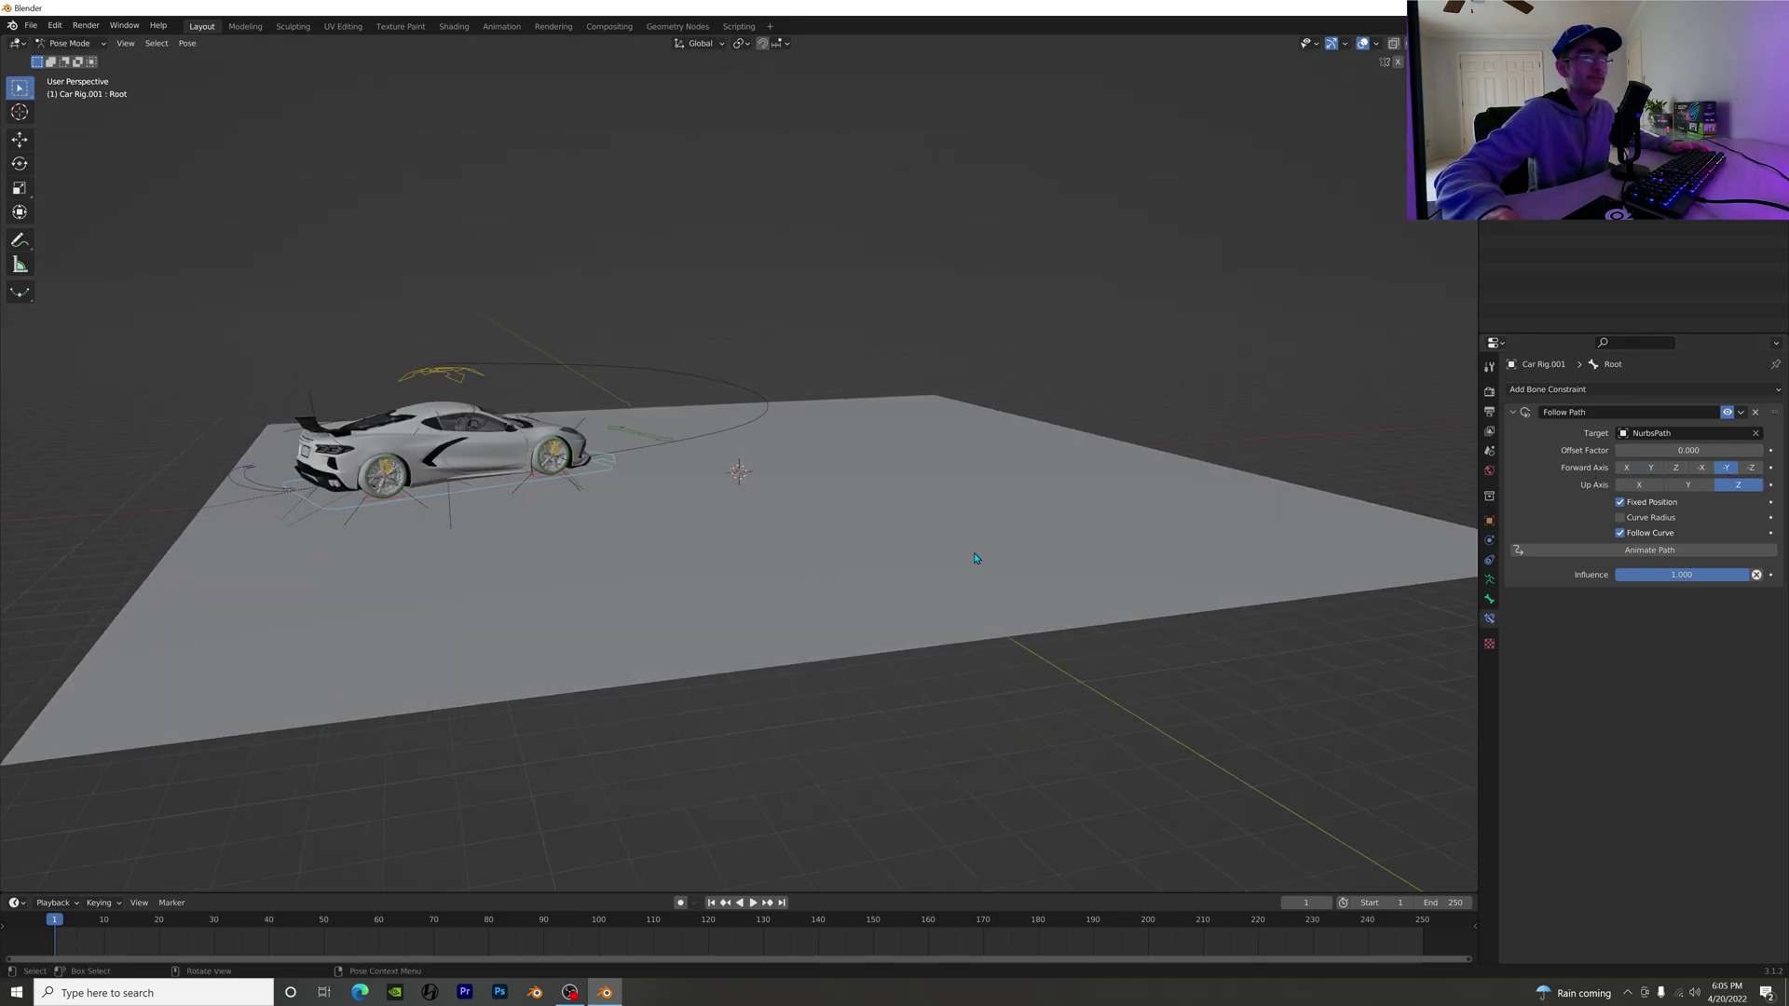
scroll(974, 552, "down", 4)
scroll(1322, 503, "up", 4)
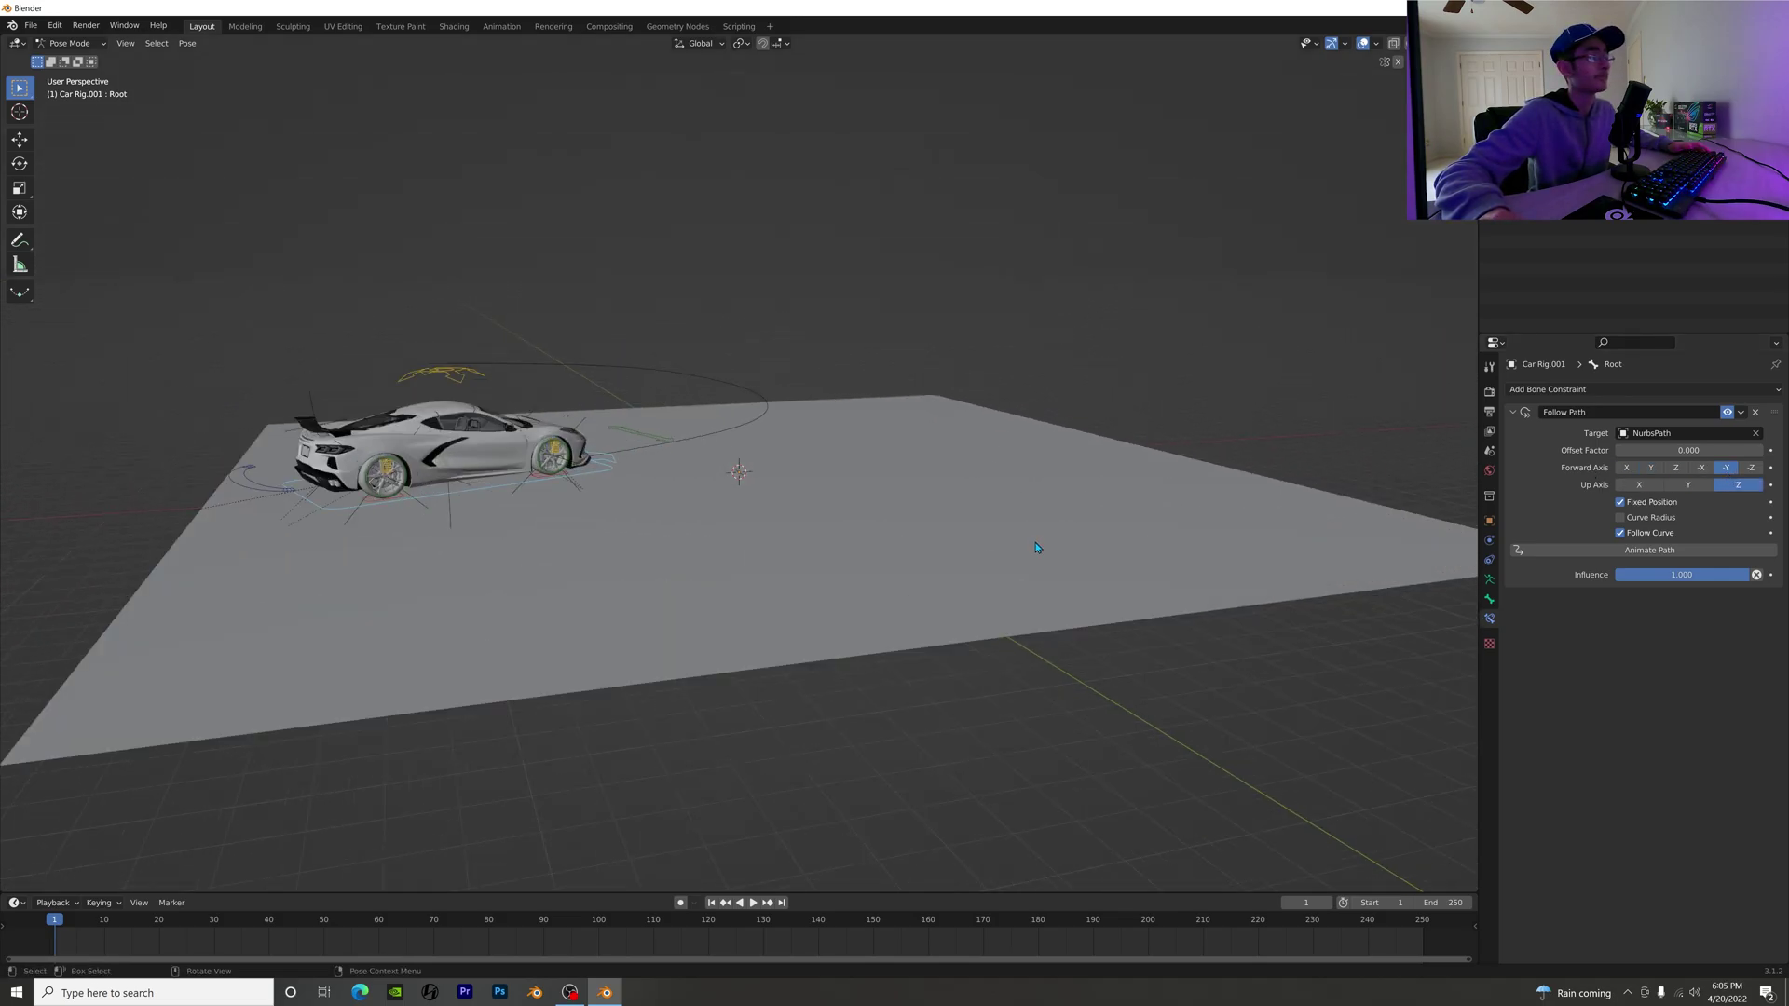
Step: Lower the car rig to the ground plane by setting its Z location to -3.25 m
left_click(1490, 522)
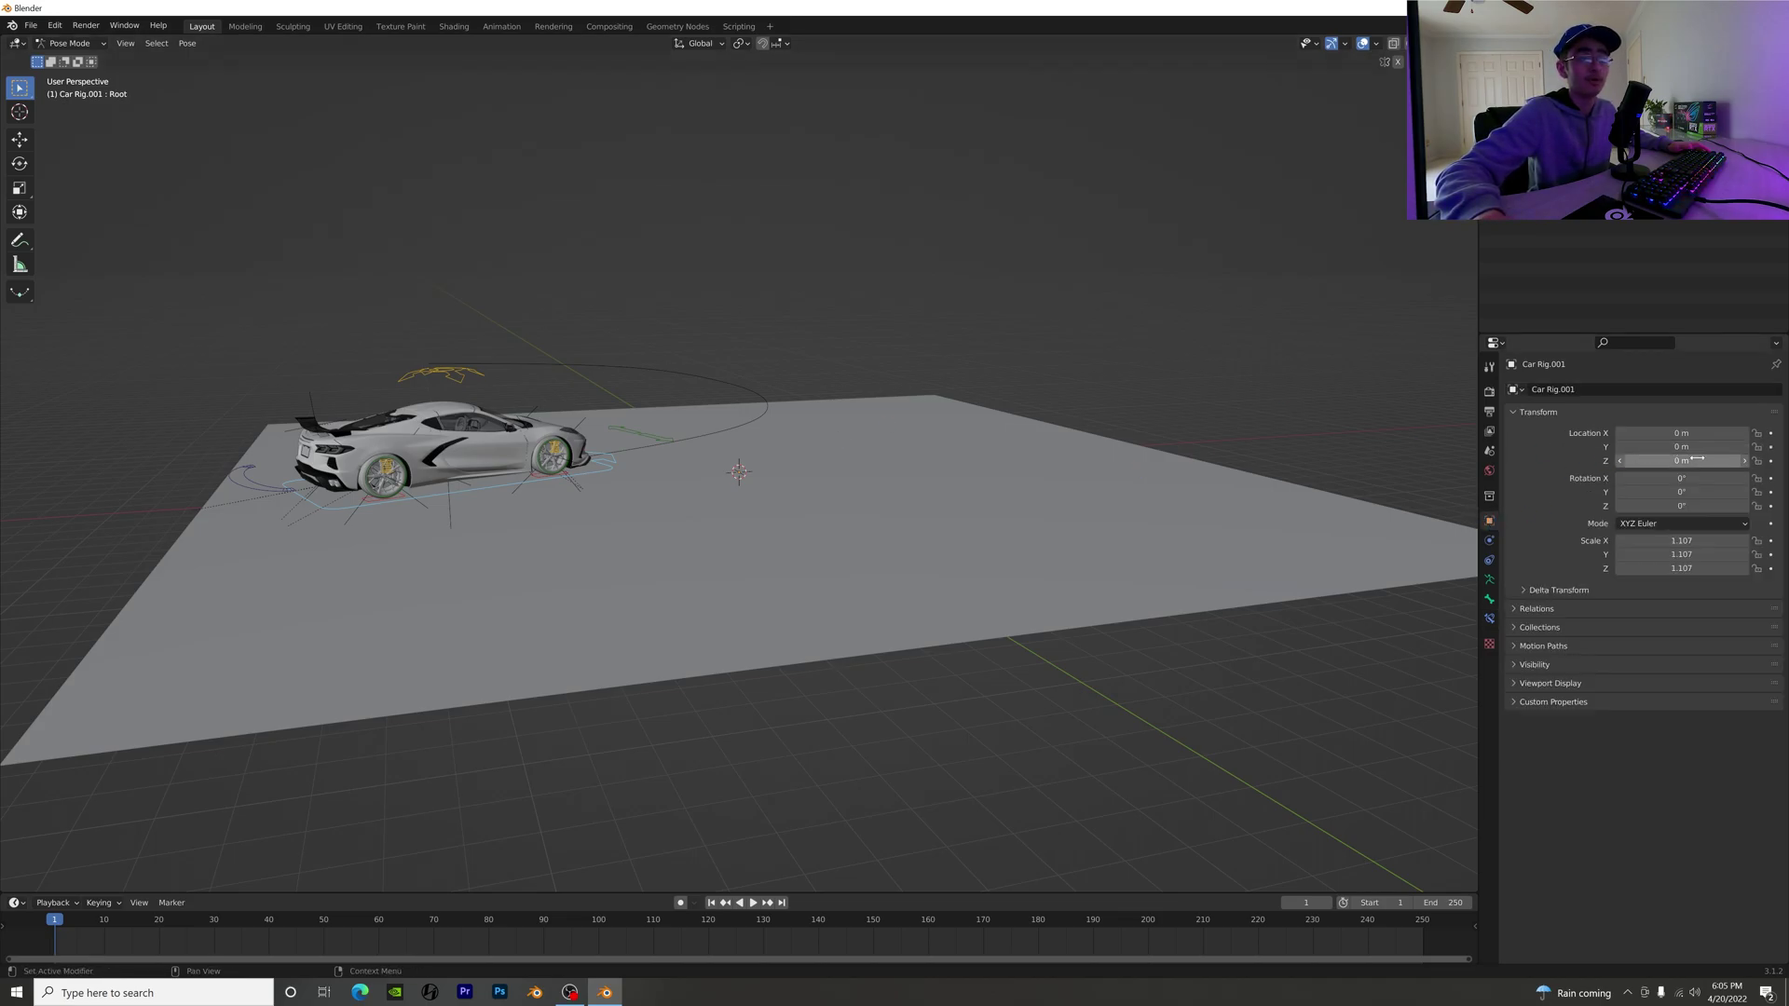
left_click_drag(1702, 465, 1590, 465)
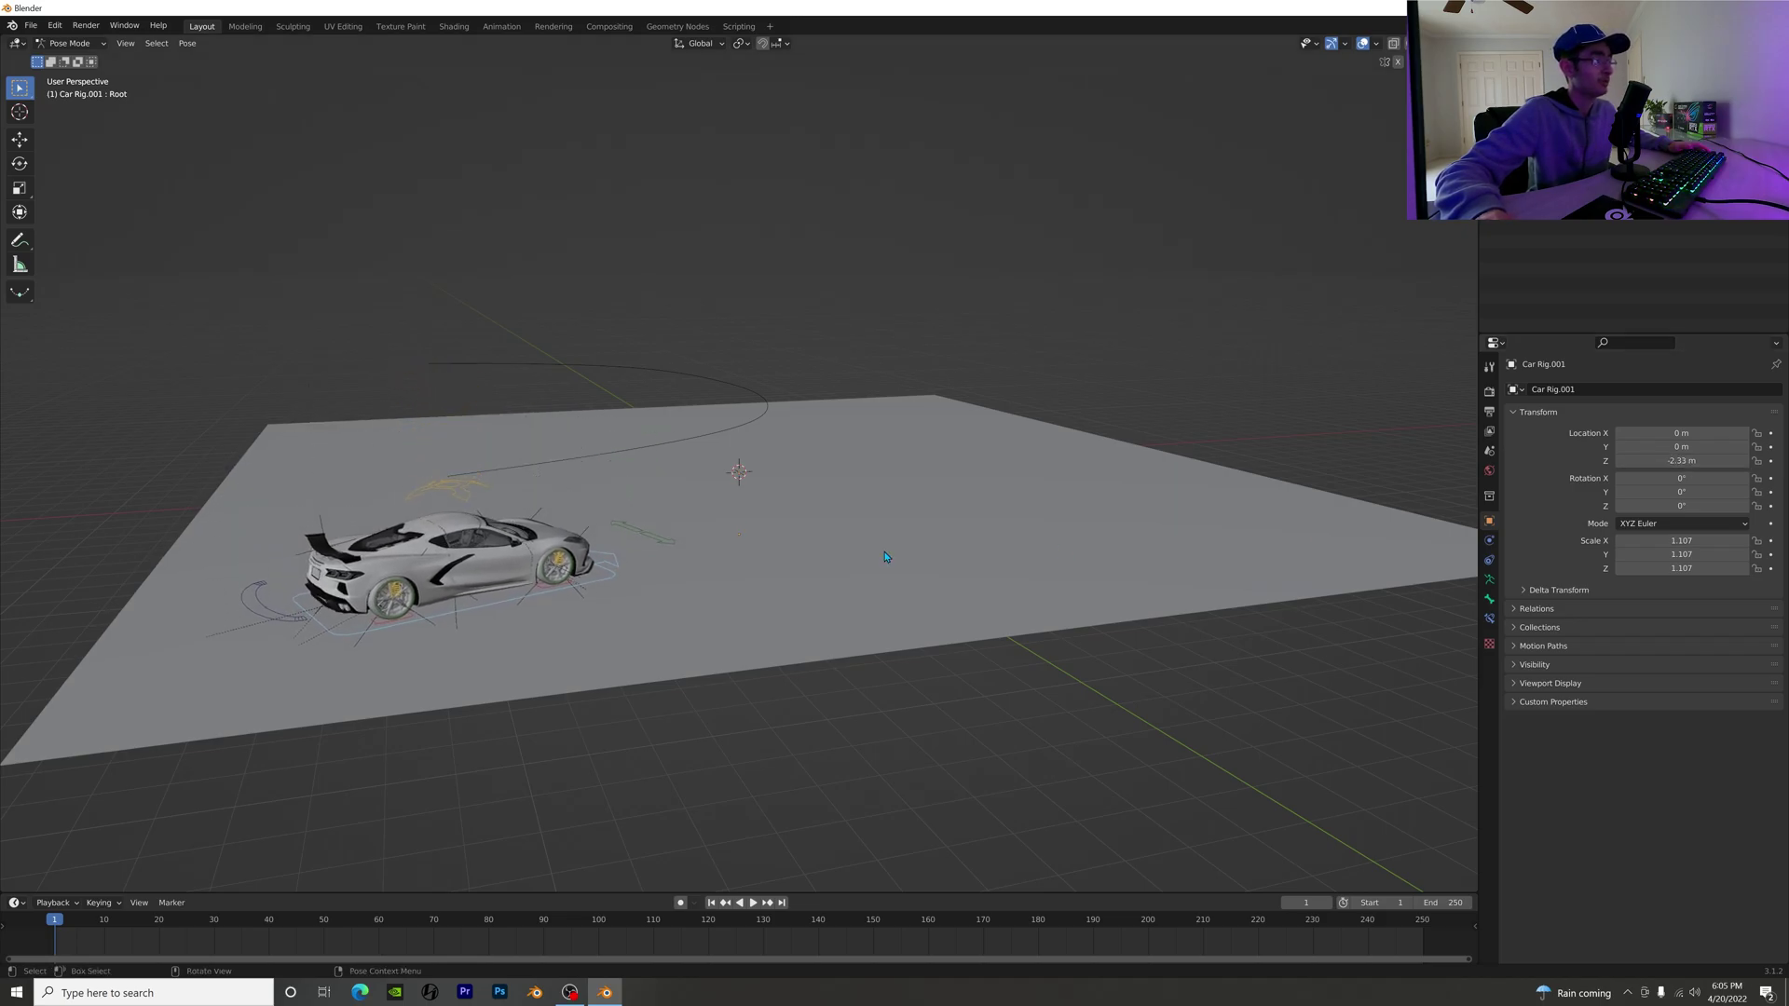
scroll(680, 559, "up", 2)
middle_click_drag(608, 559, 710, 531)
scroll(718, 550, "up", 4)
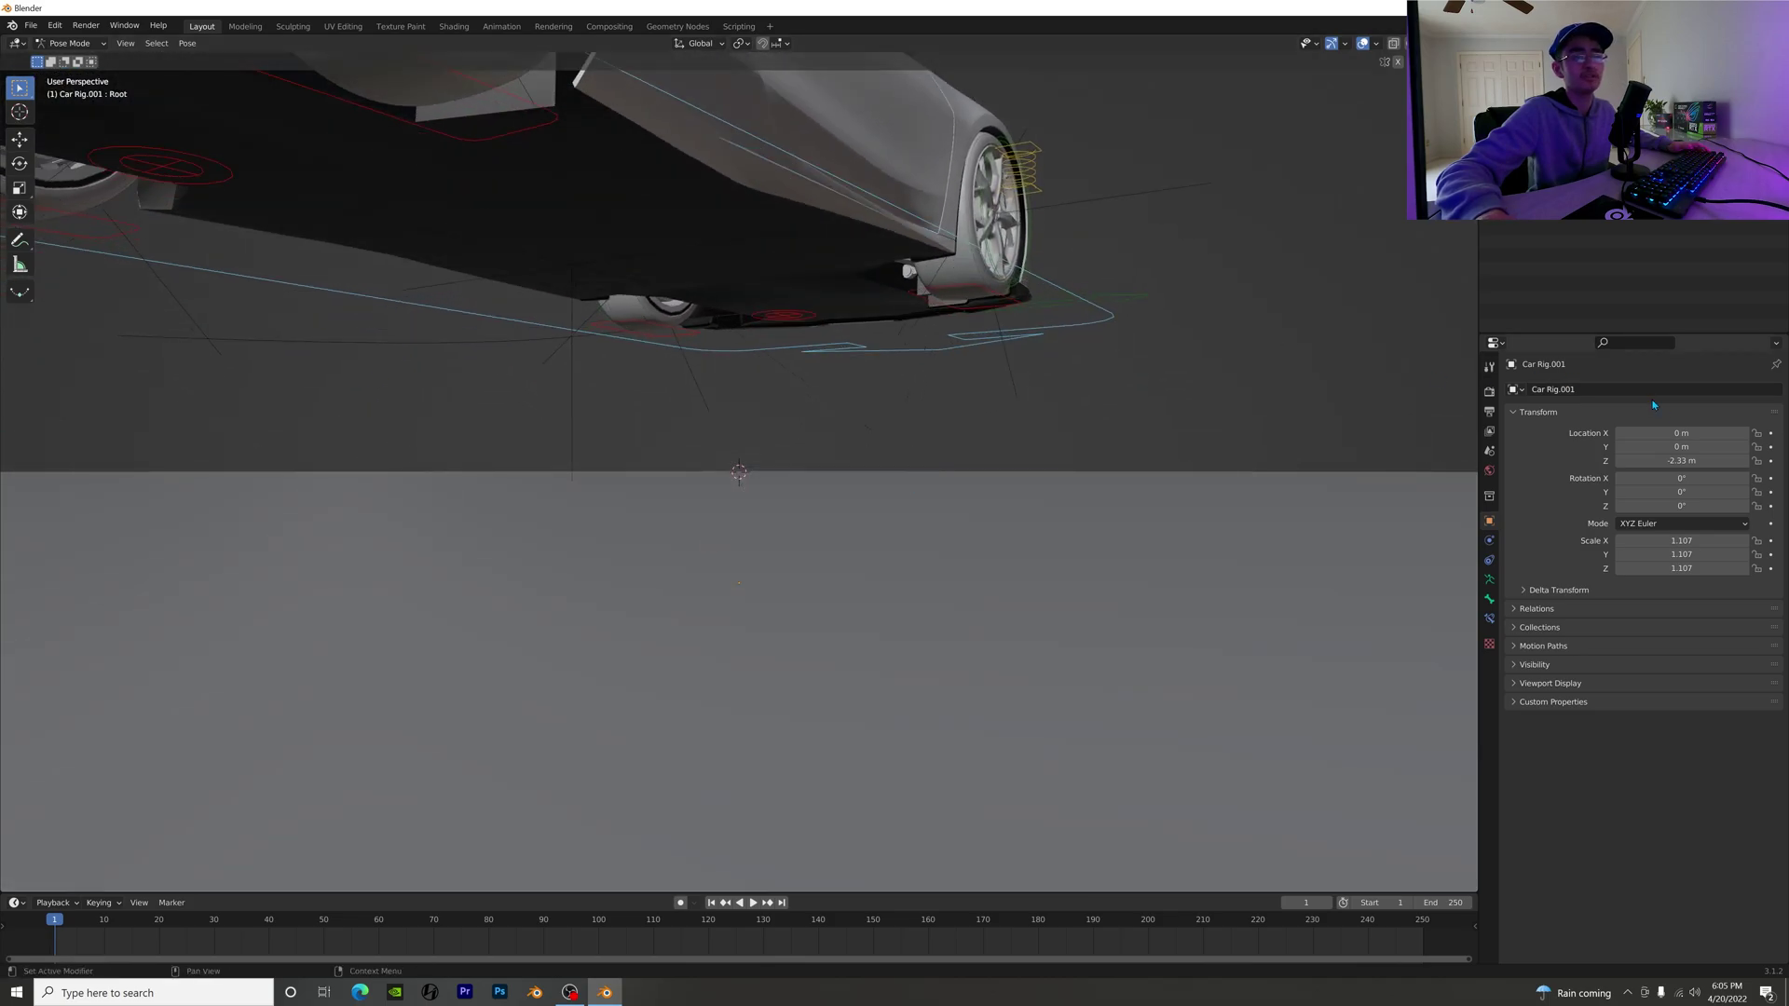
left_click_drag(1682, 460, 1639, 460)
scroll(986, 419, "up", 1)
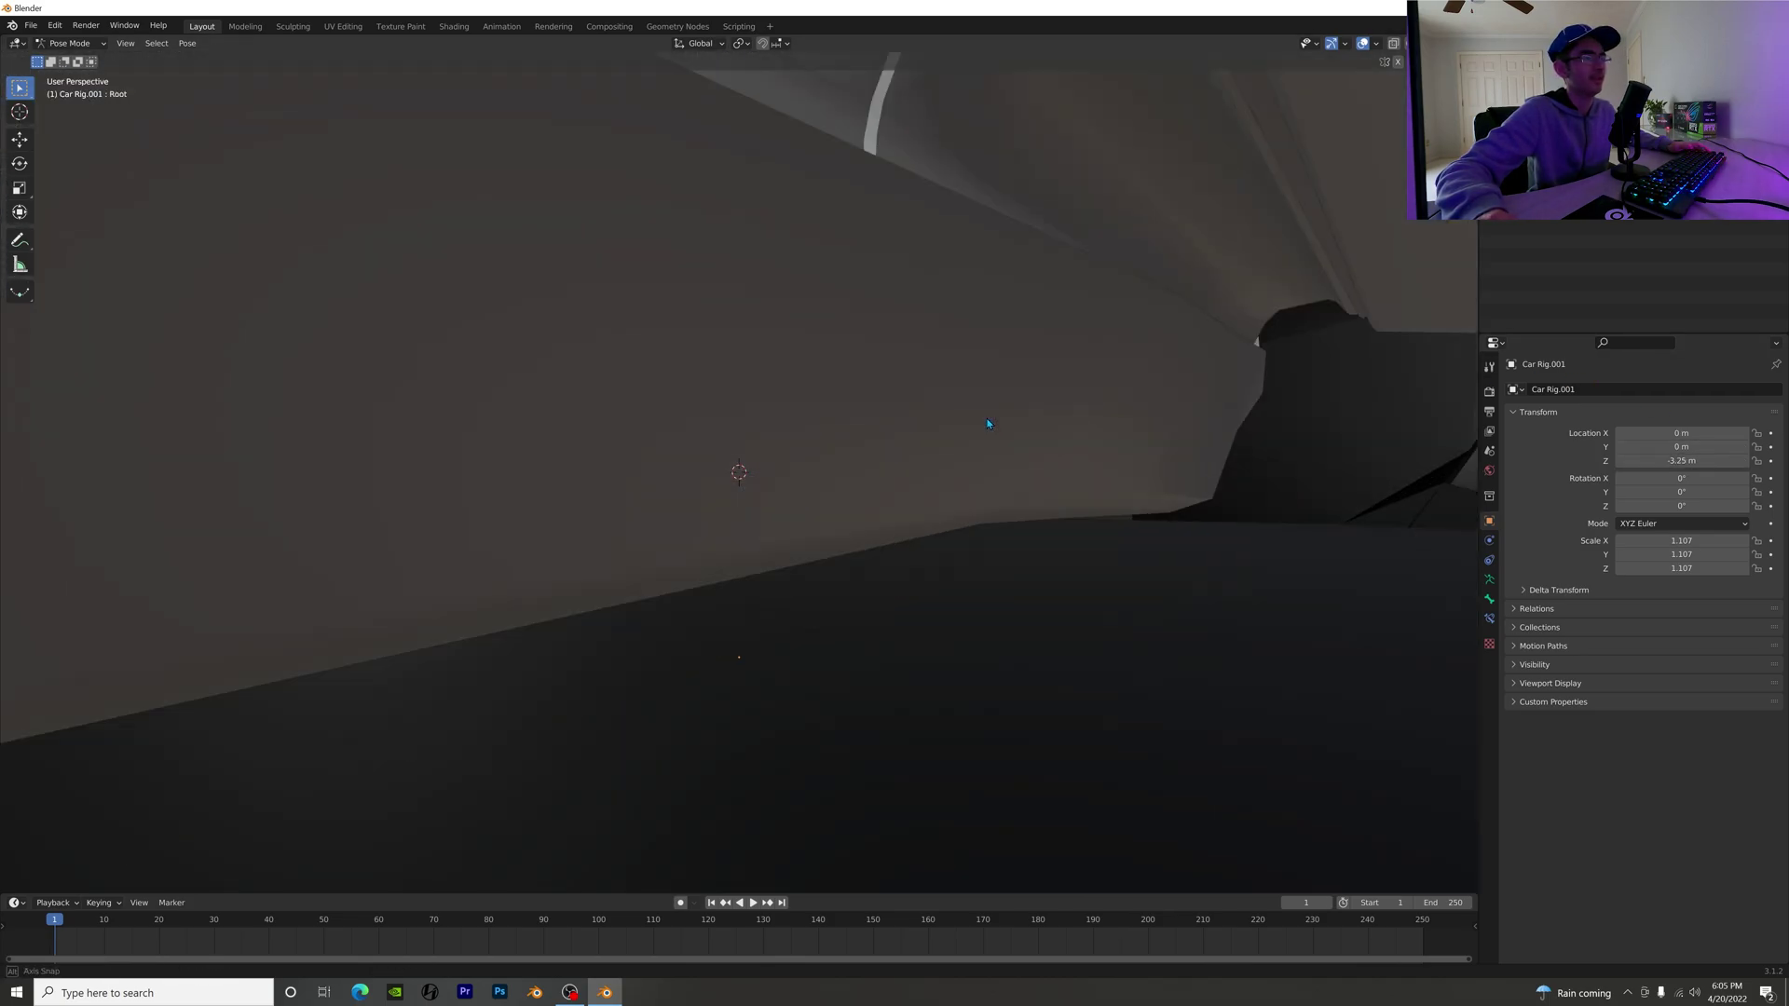
middle_click_drag(986, 420, 985, 436)
scroll(982, 432, "down", 2)
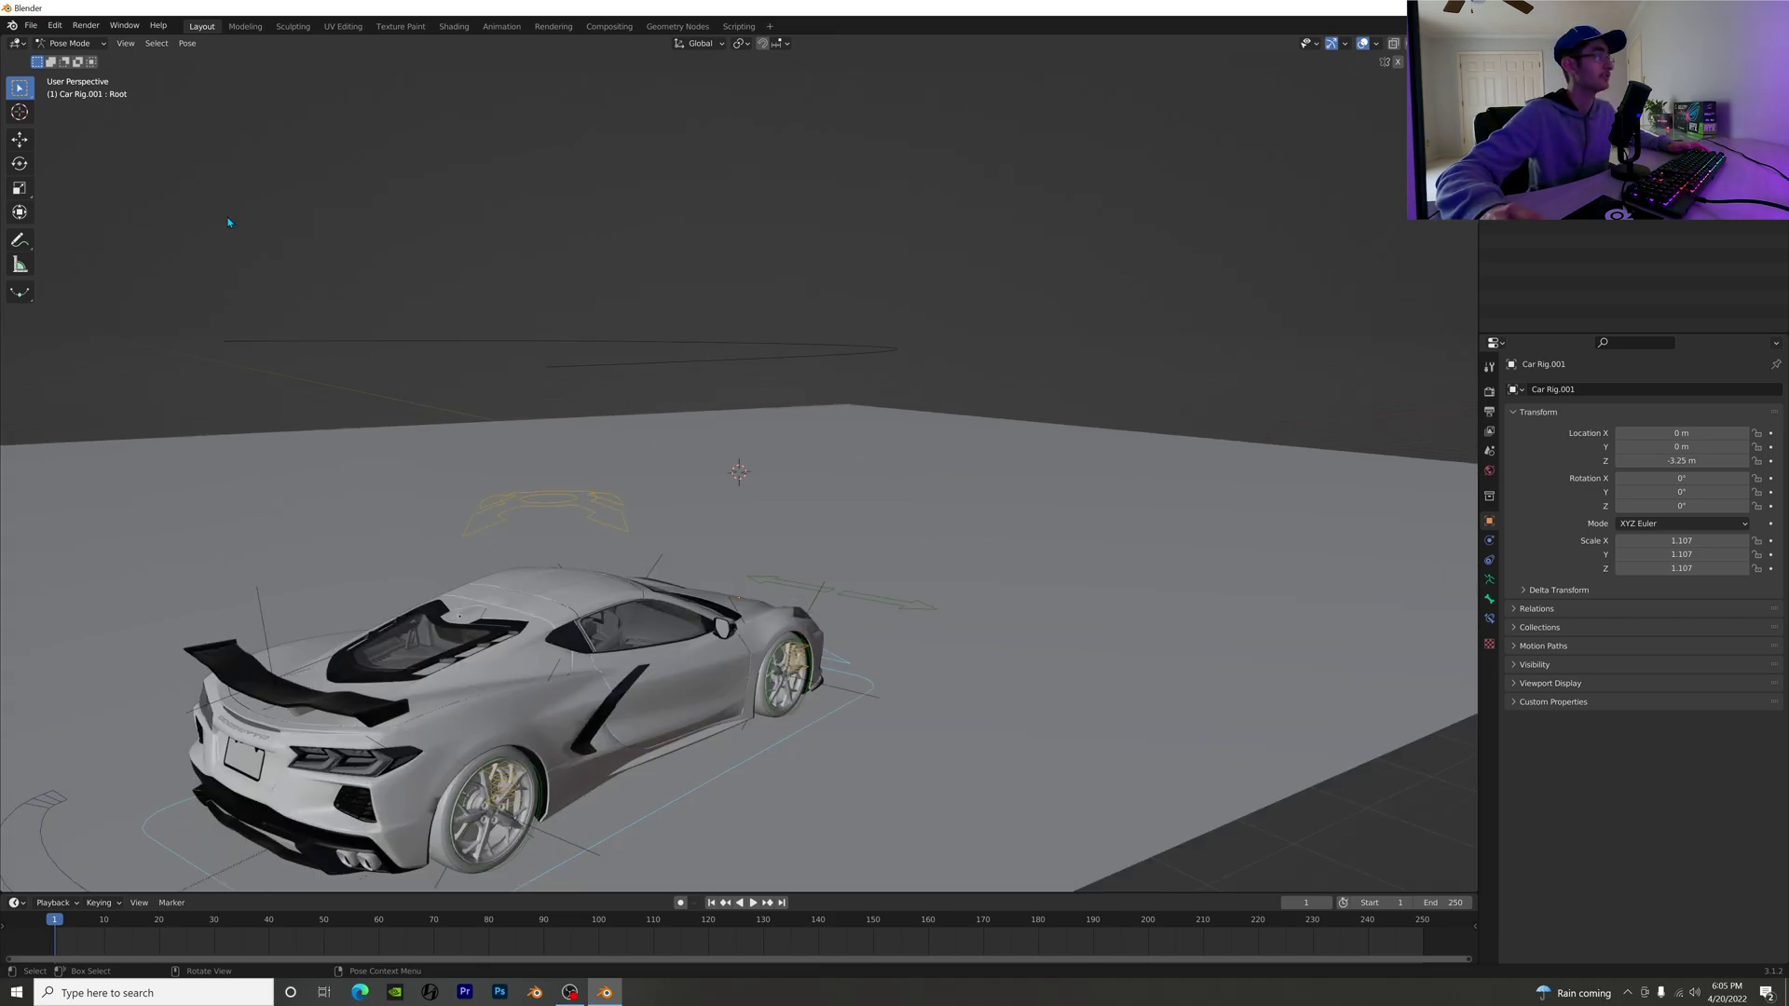
Step: Switch the car rig to Object Mode and advance to frame 2 to view the car against the path
key("ctrl+Tab")
scroll(228, 222, "down", 5)
left_click(674, 483)
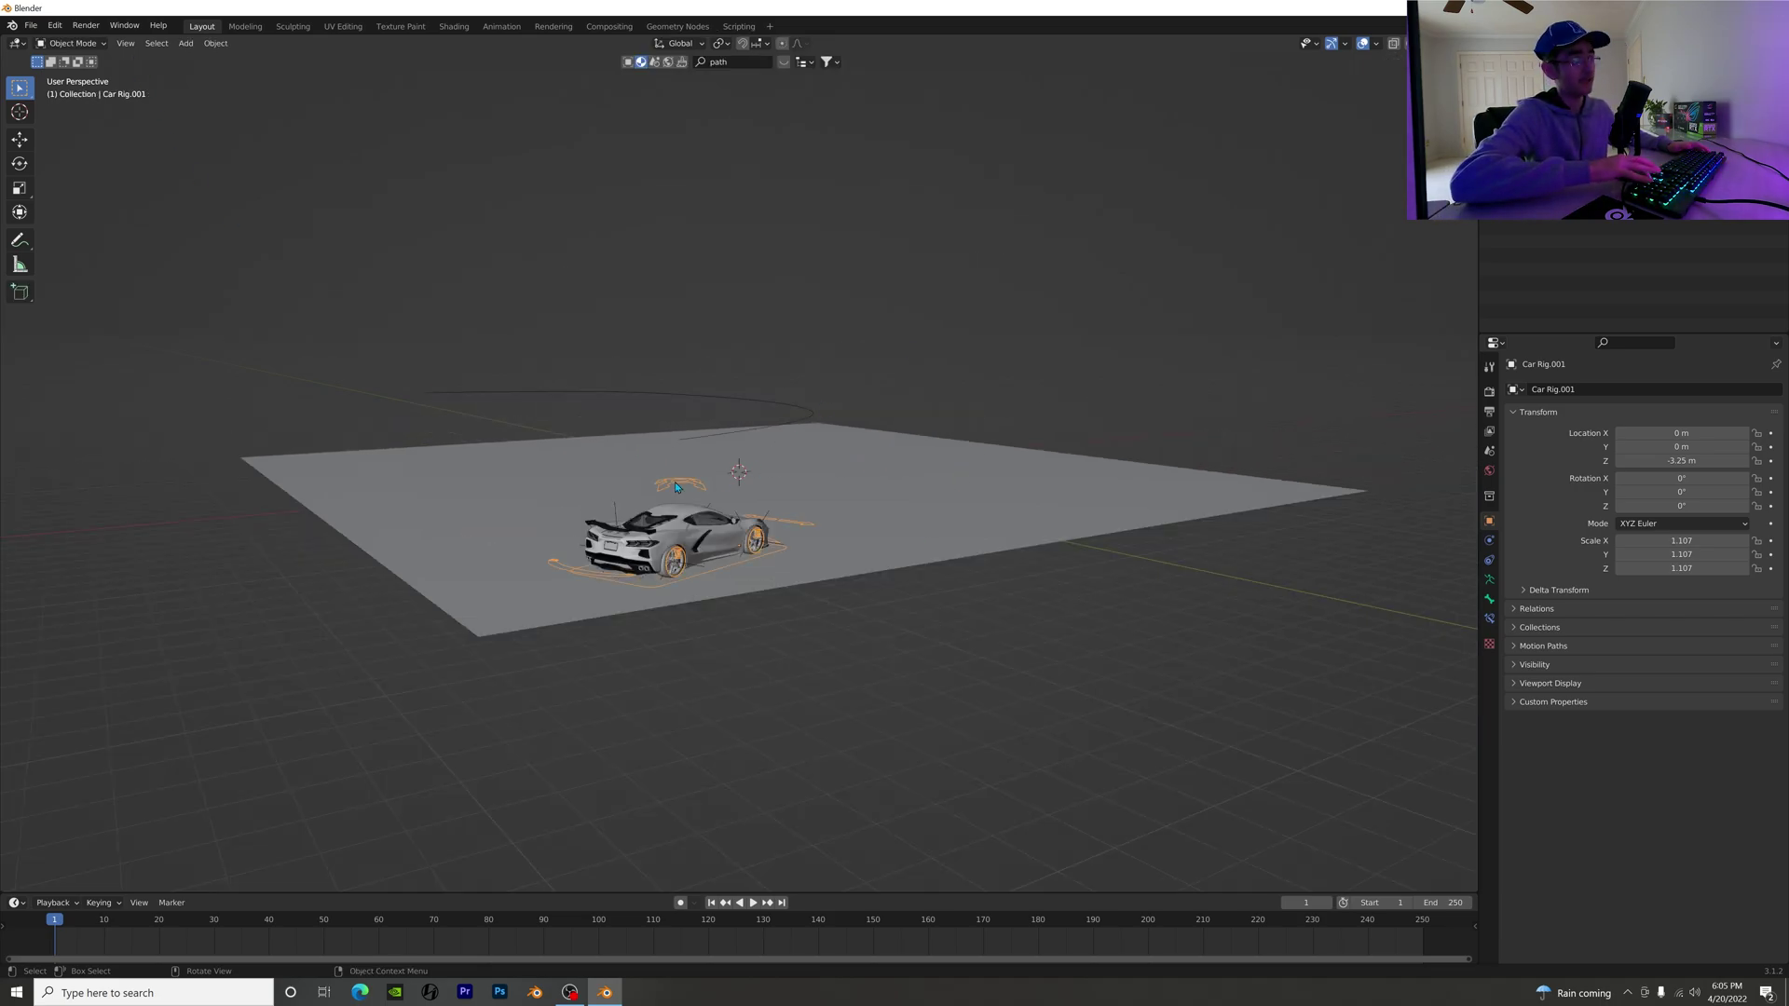
key("Right")
middle_click_drag(1021, 384, 966, 418)
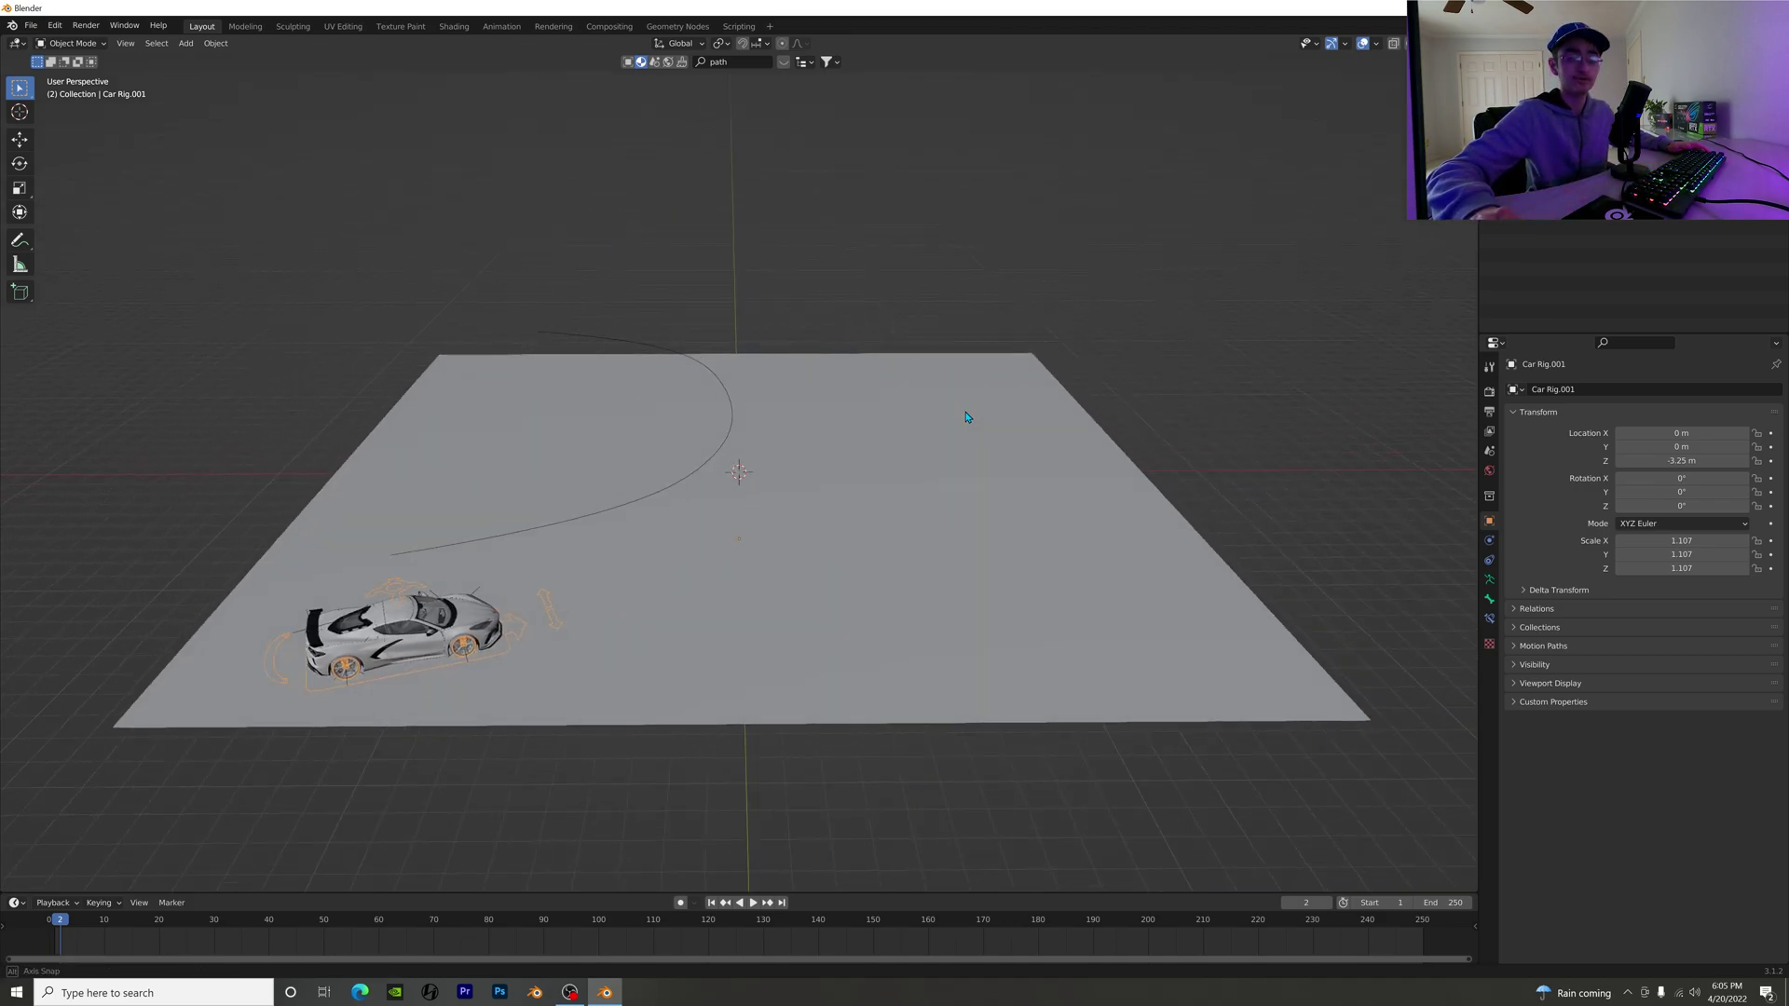
scroll(969, 416, "down", 3)
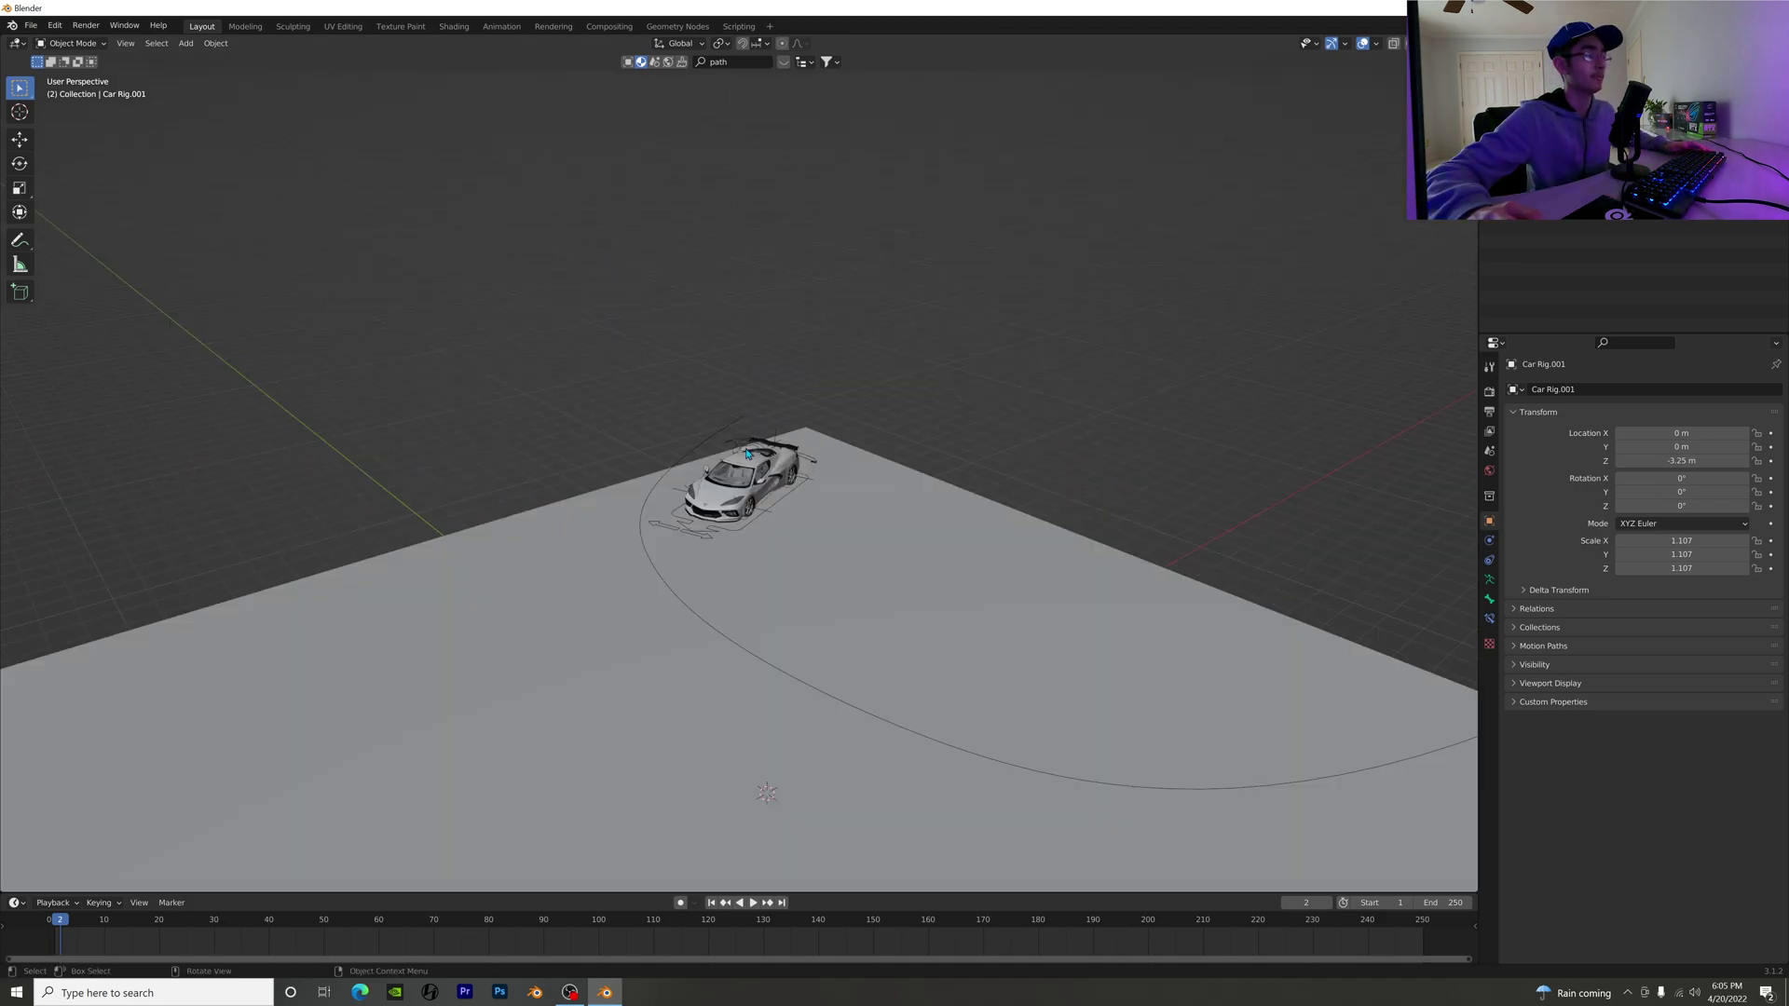
Step: Select the car rig, put it in Pose Mode and show the Root bone's constraint settings
left_click(724, 448)
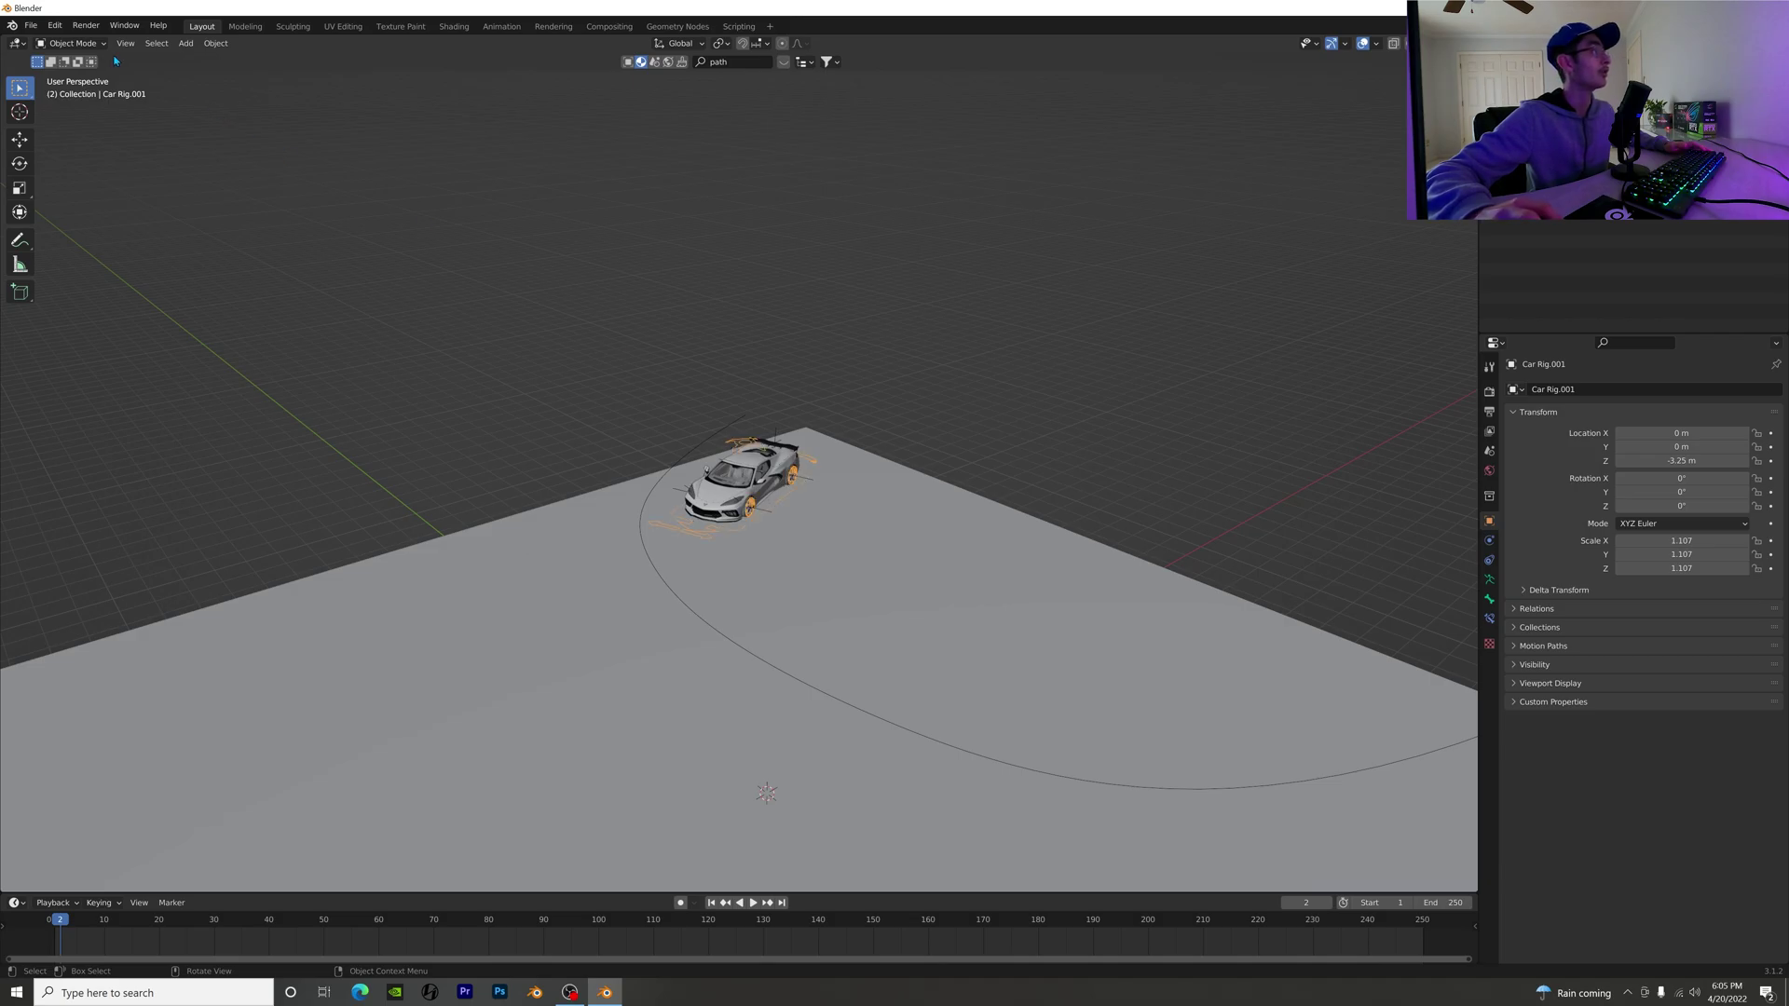
left_click(72, 43)
left_click(83, 92)
scroll(815, 592, "up", 3)
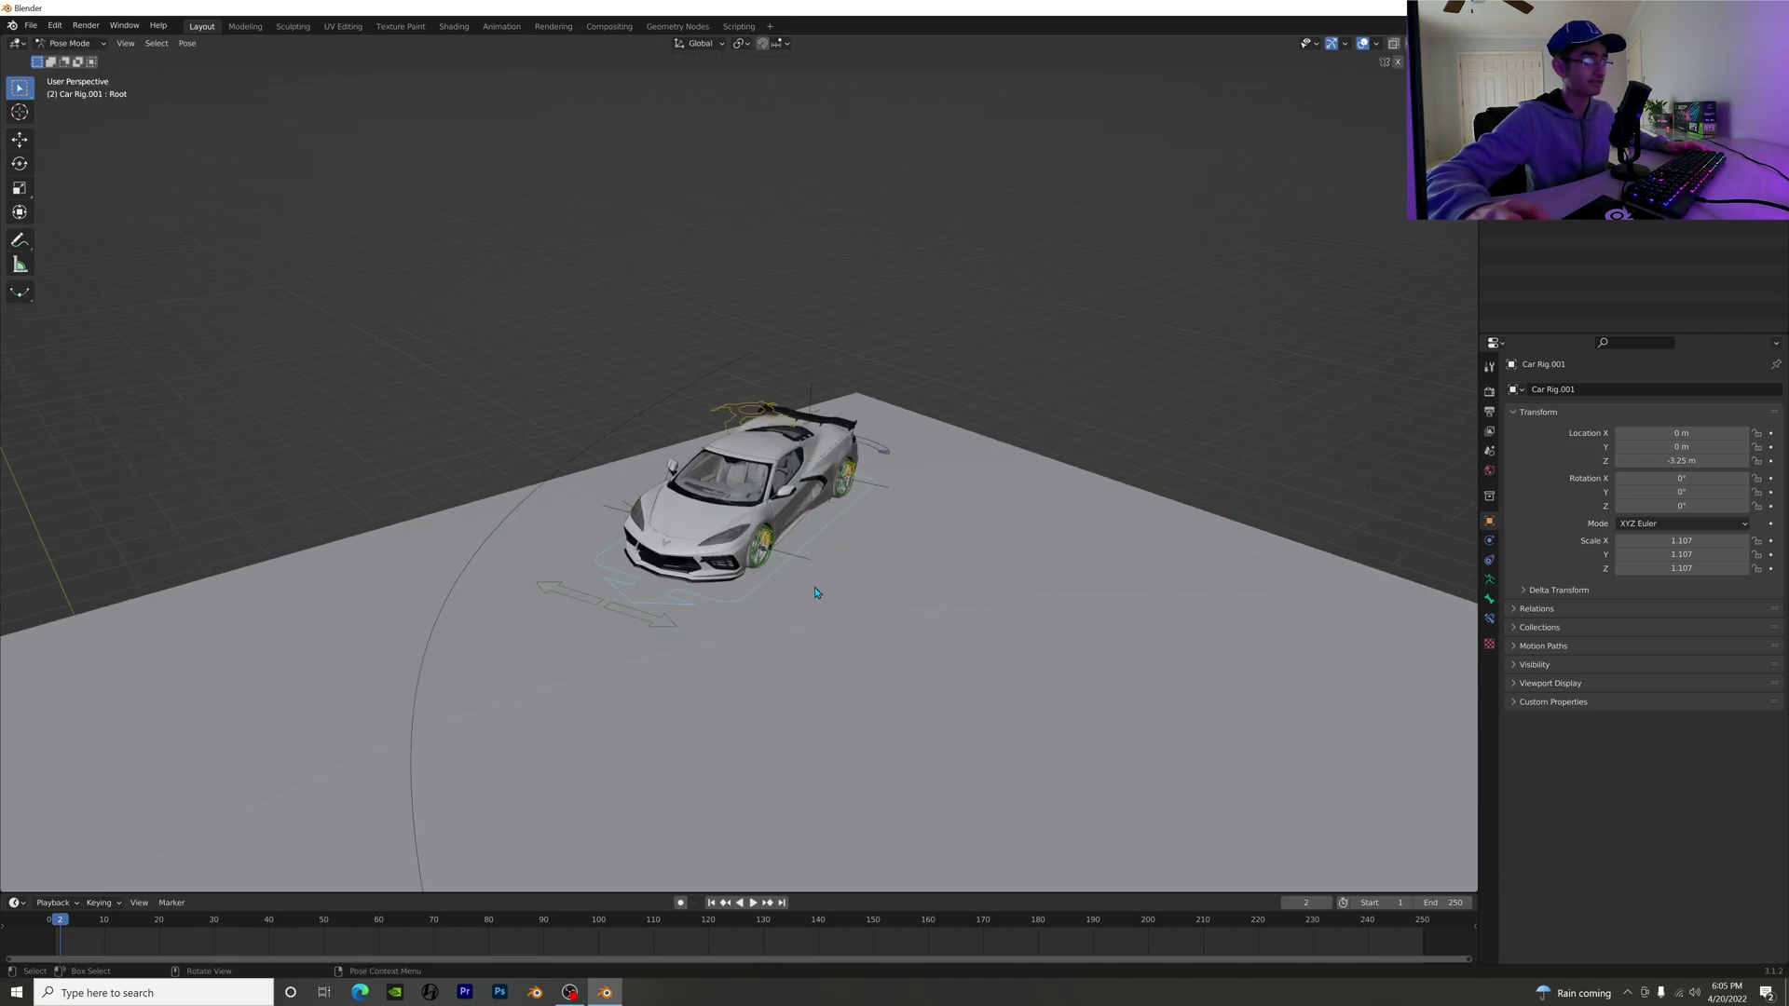
scroll(816, 543, "up", 2)
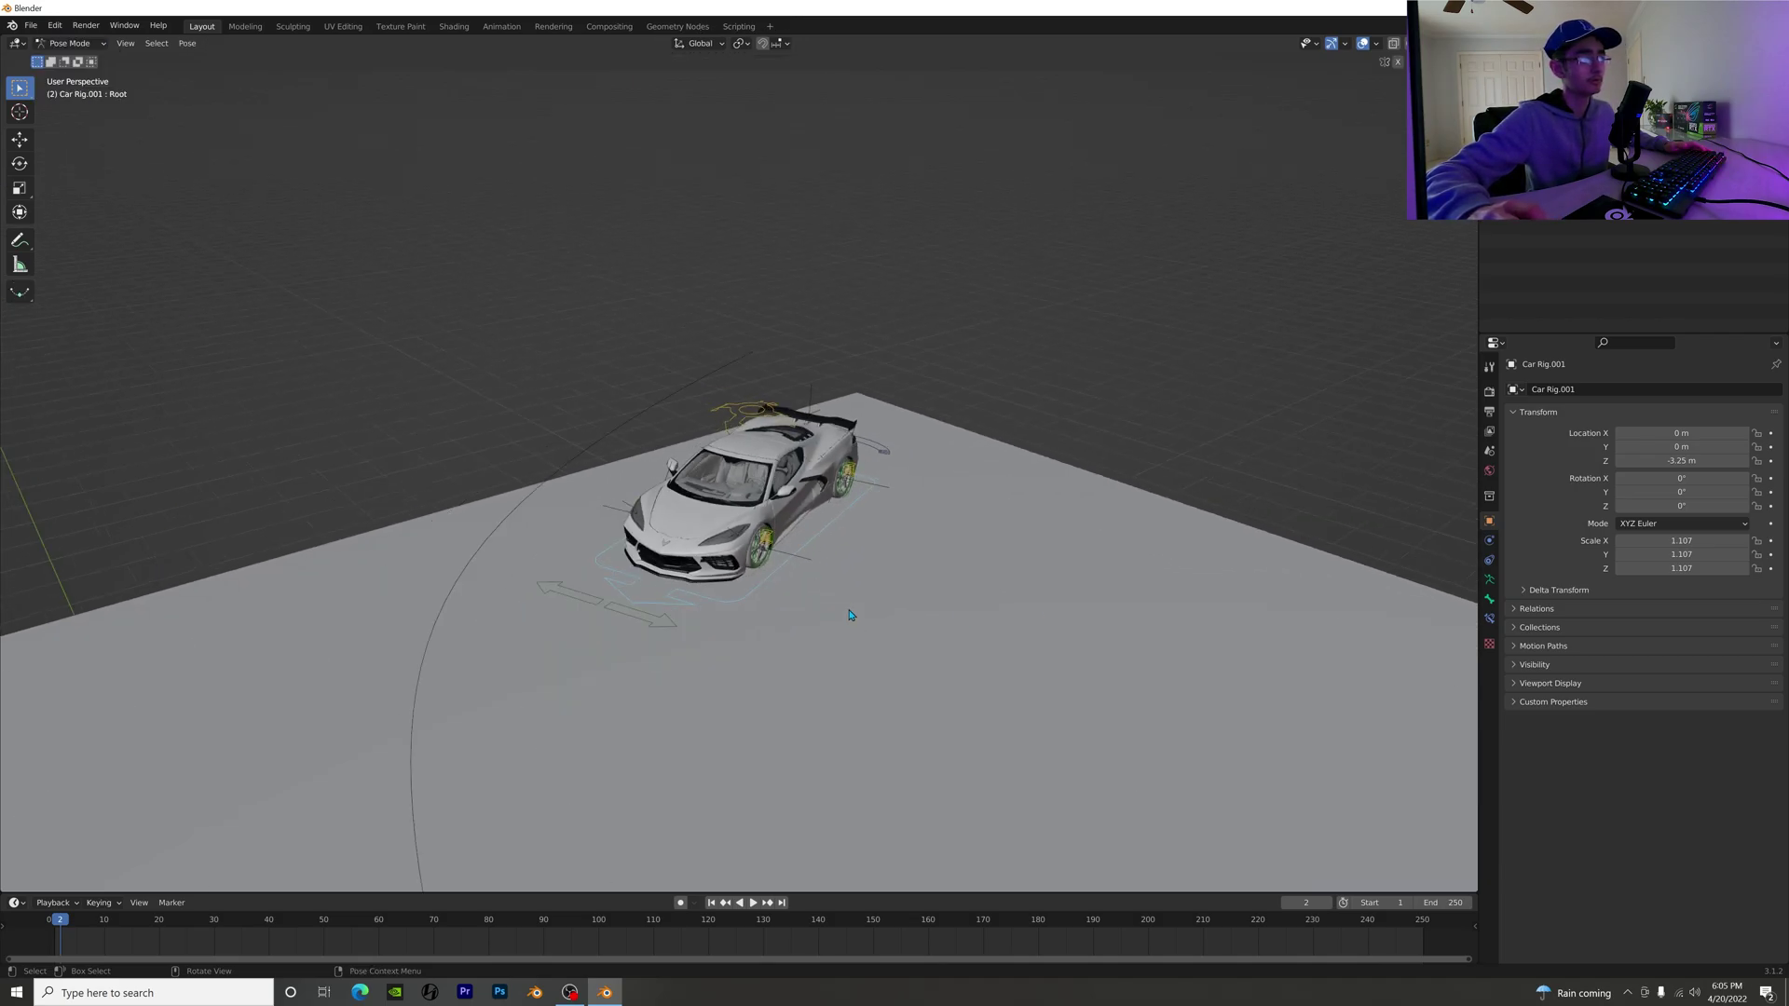
middle_click_drag(850, 615, 932, 597)
left_click(1490, 619)
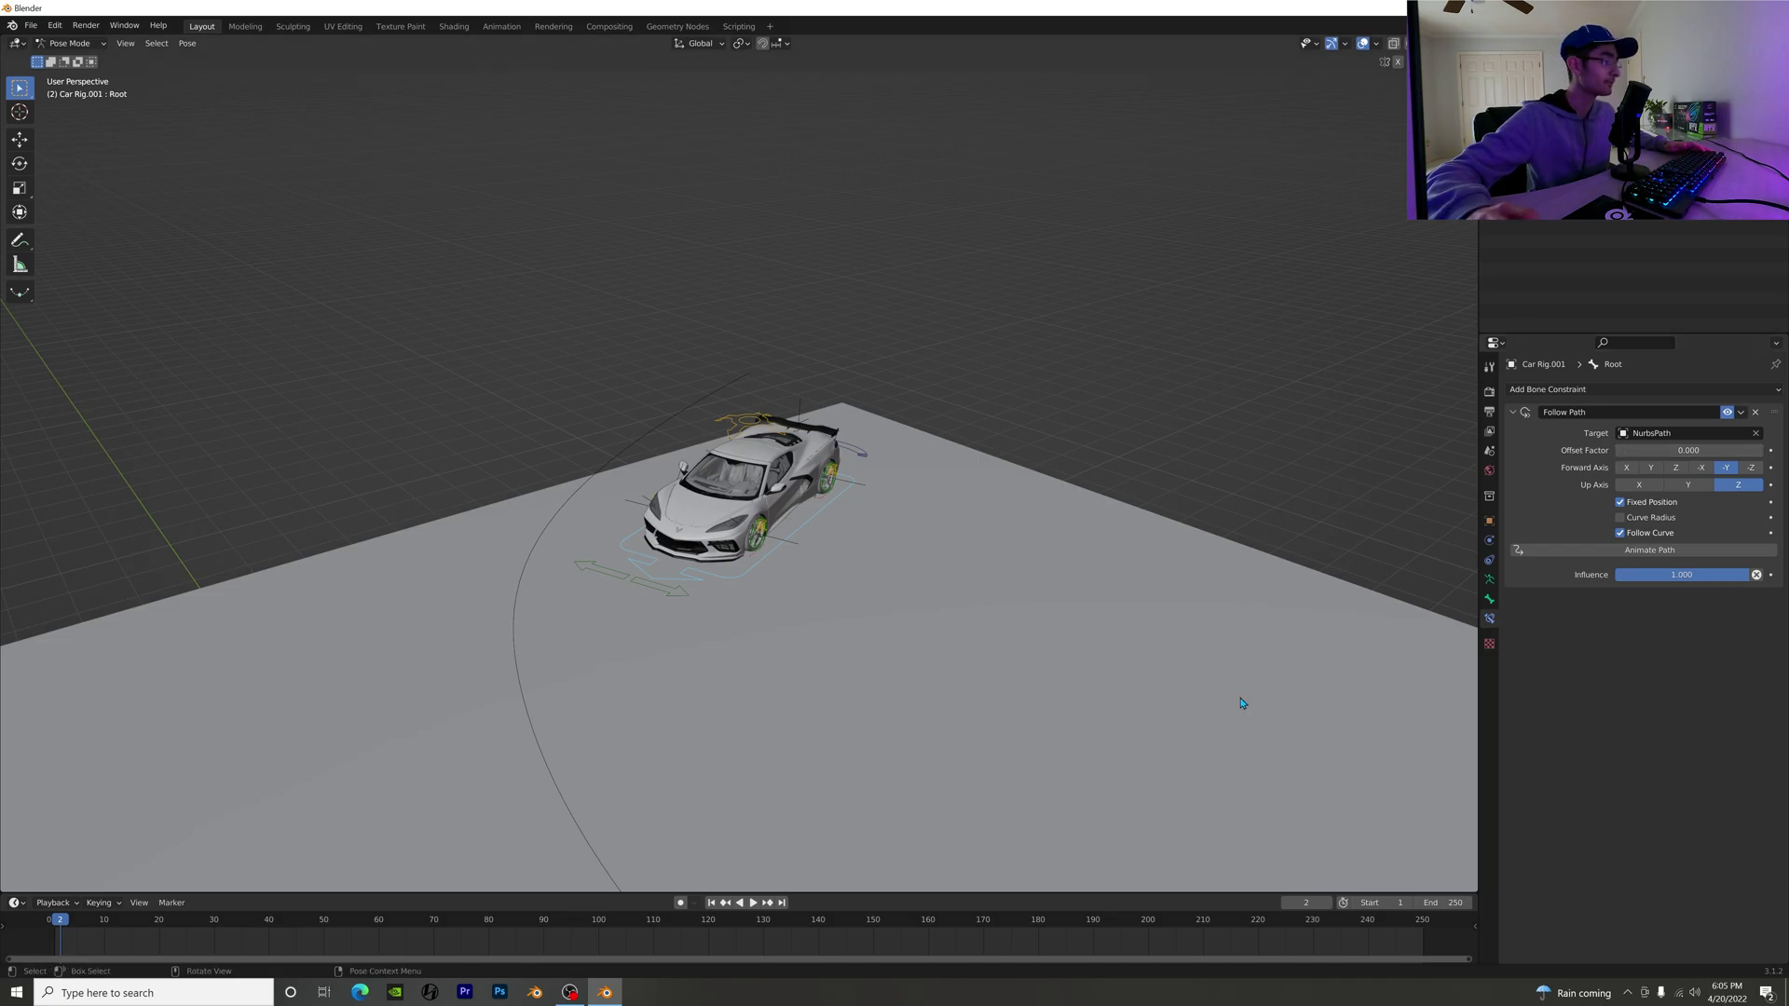
Step: Go to frame 1, enable auto keying, and keyframe the Follow Path Offset Factor at 0
left_click_drag(58, 920, 53, 920)
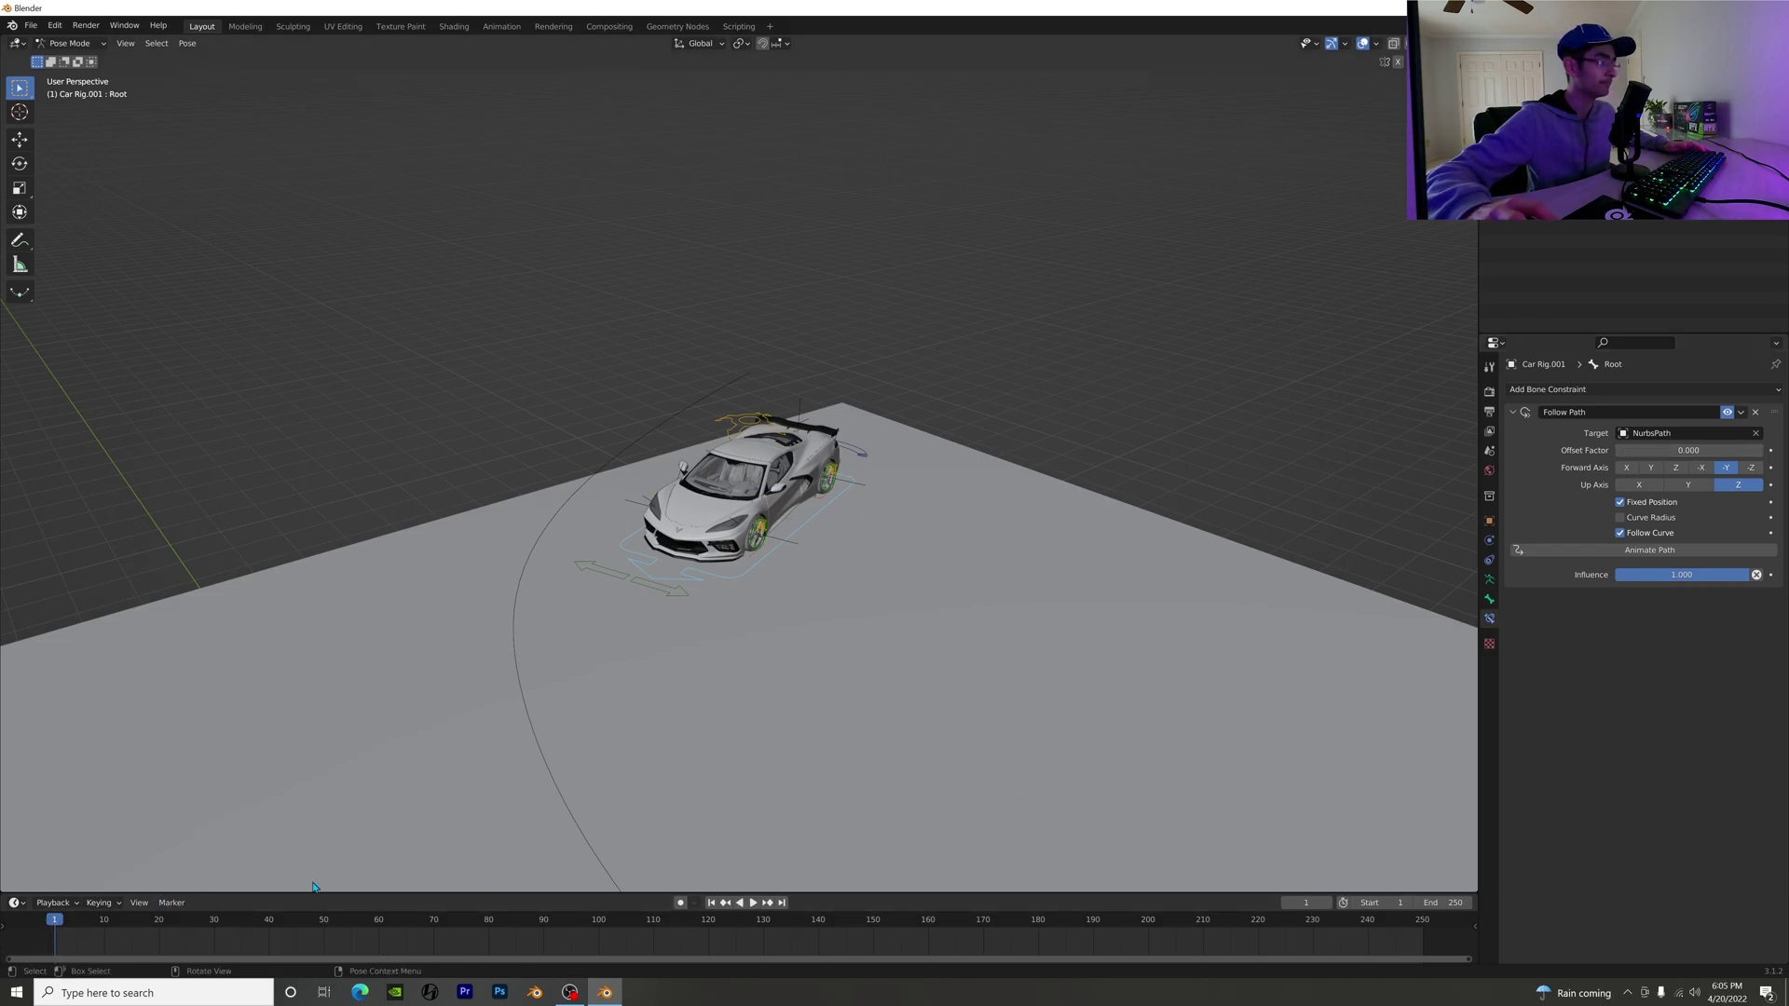
left_click(681, 907)
left_click_drag(308, 893, 293, 829)
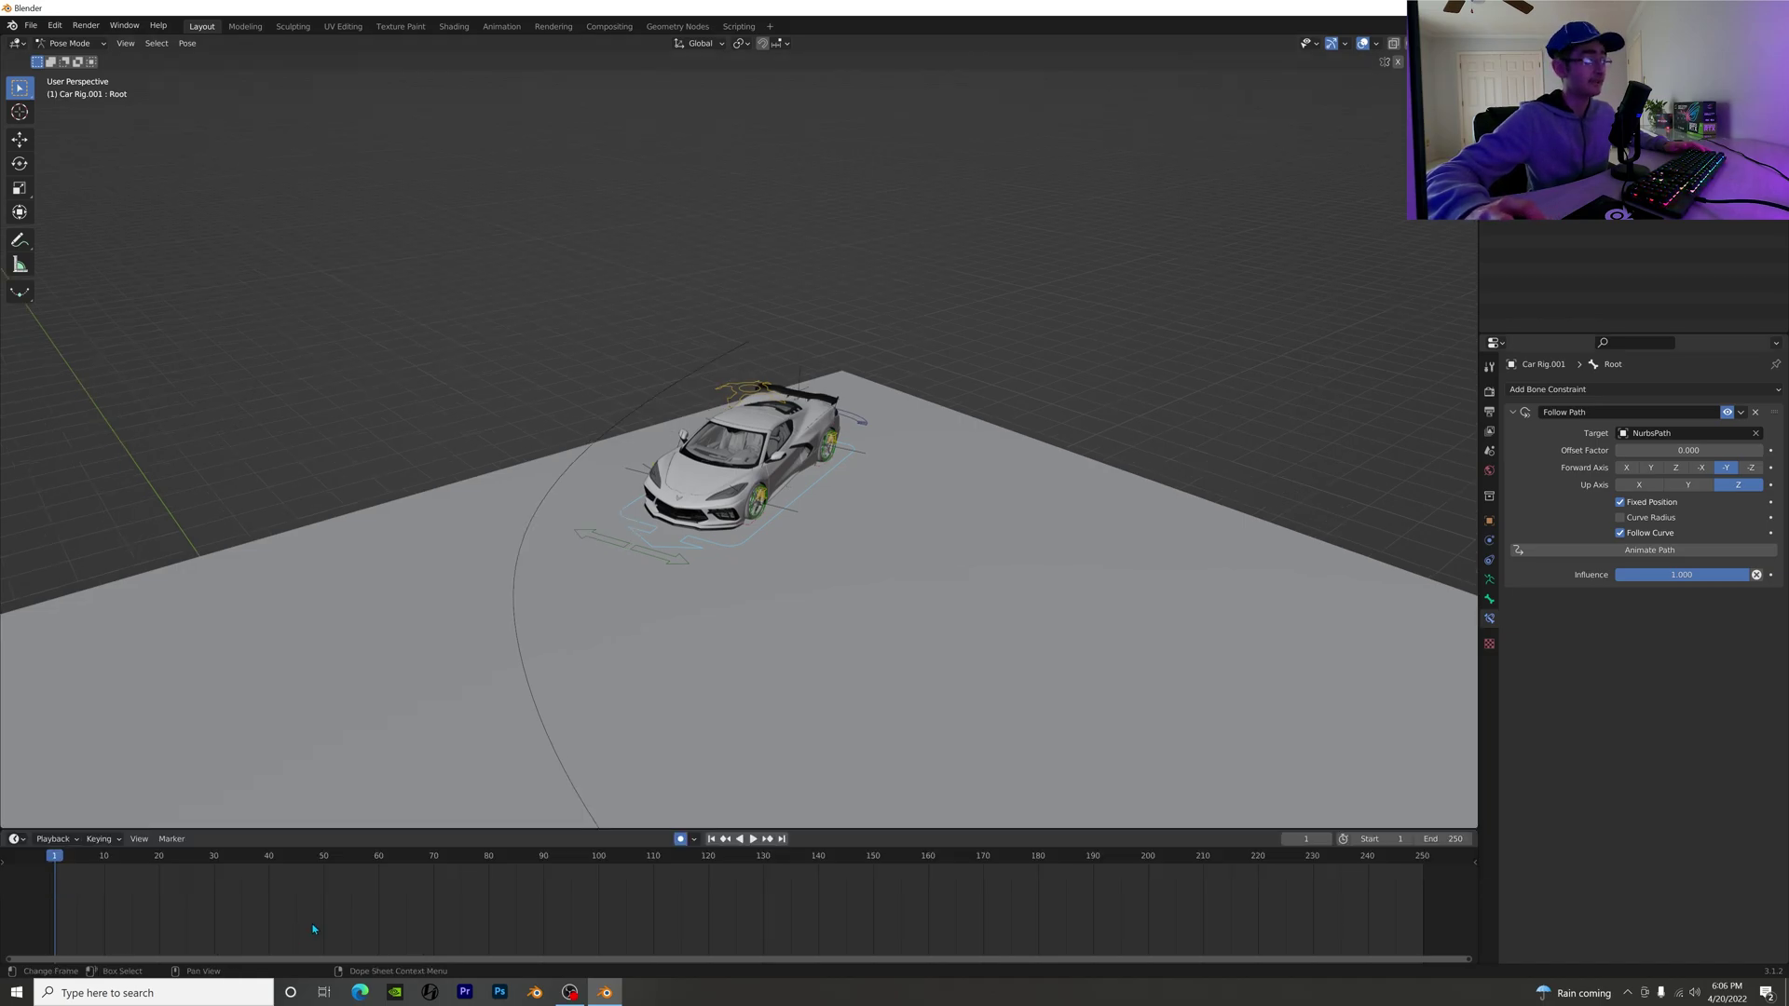
right_click(1693, 454)
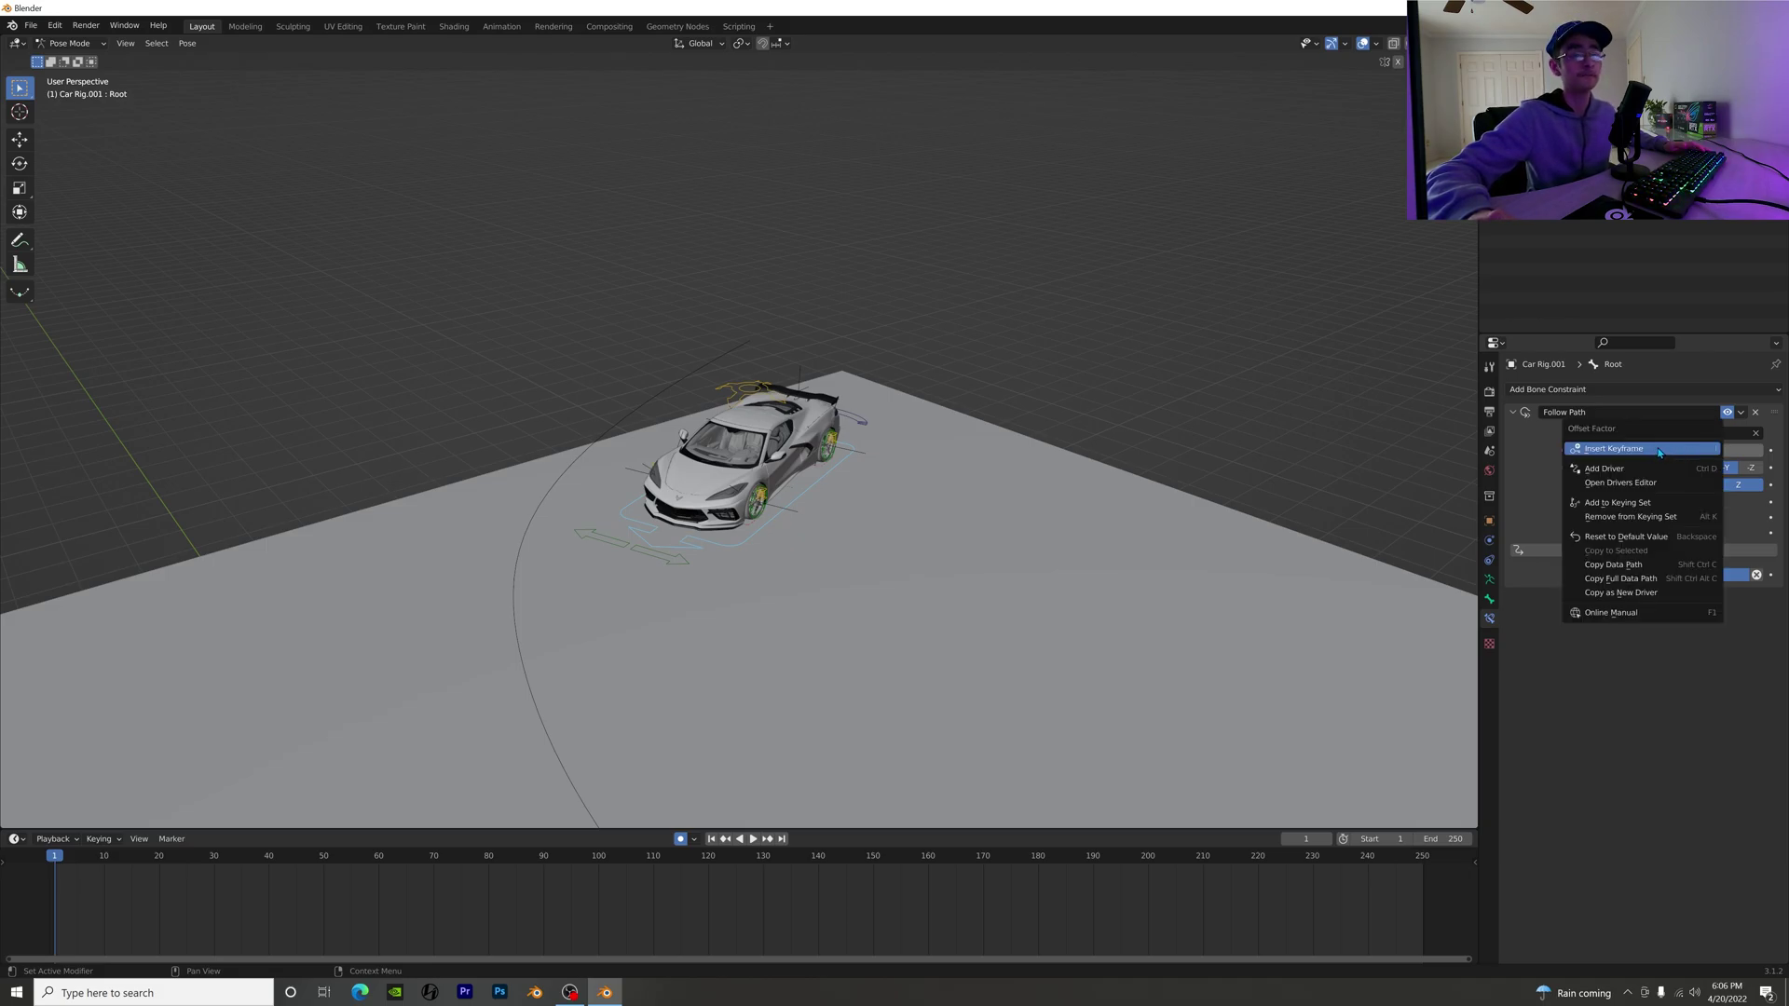
left_click(1659, 453)
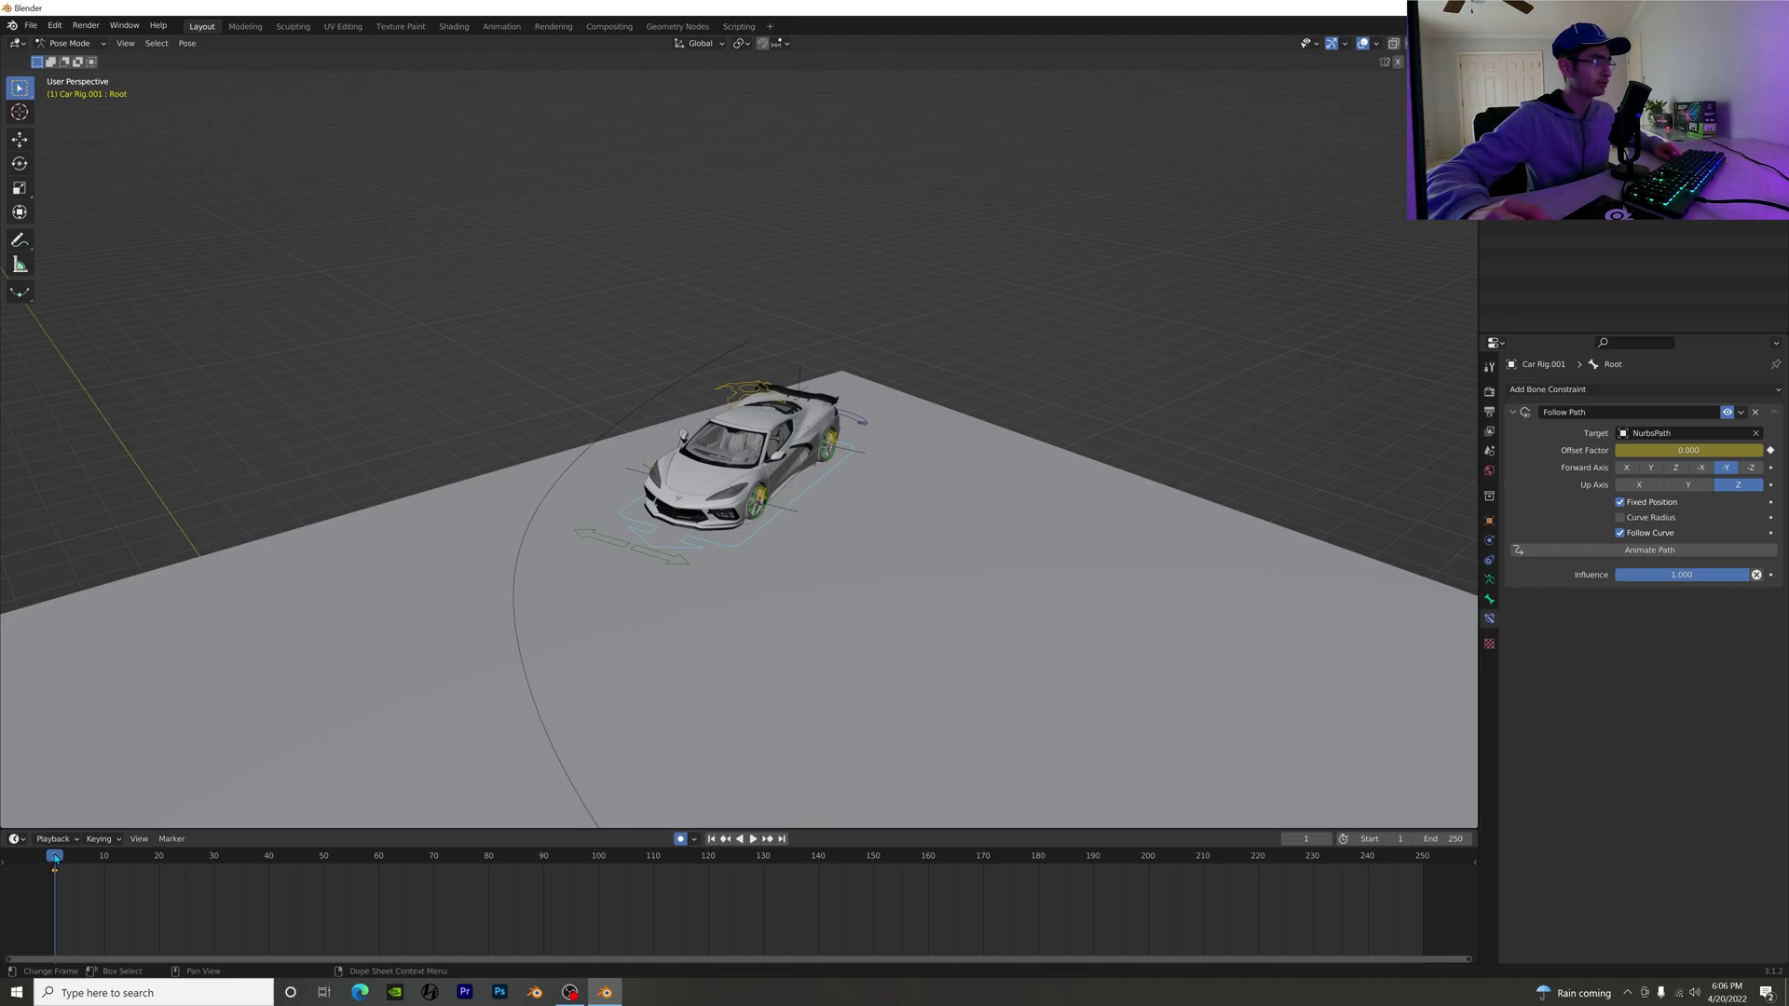
Step: Go to frame 150 and keyframe the Follow Path Offset Factor at 1.000
key("space")
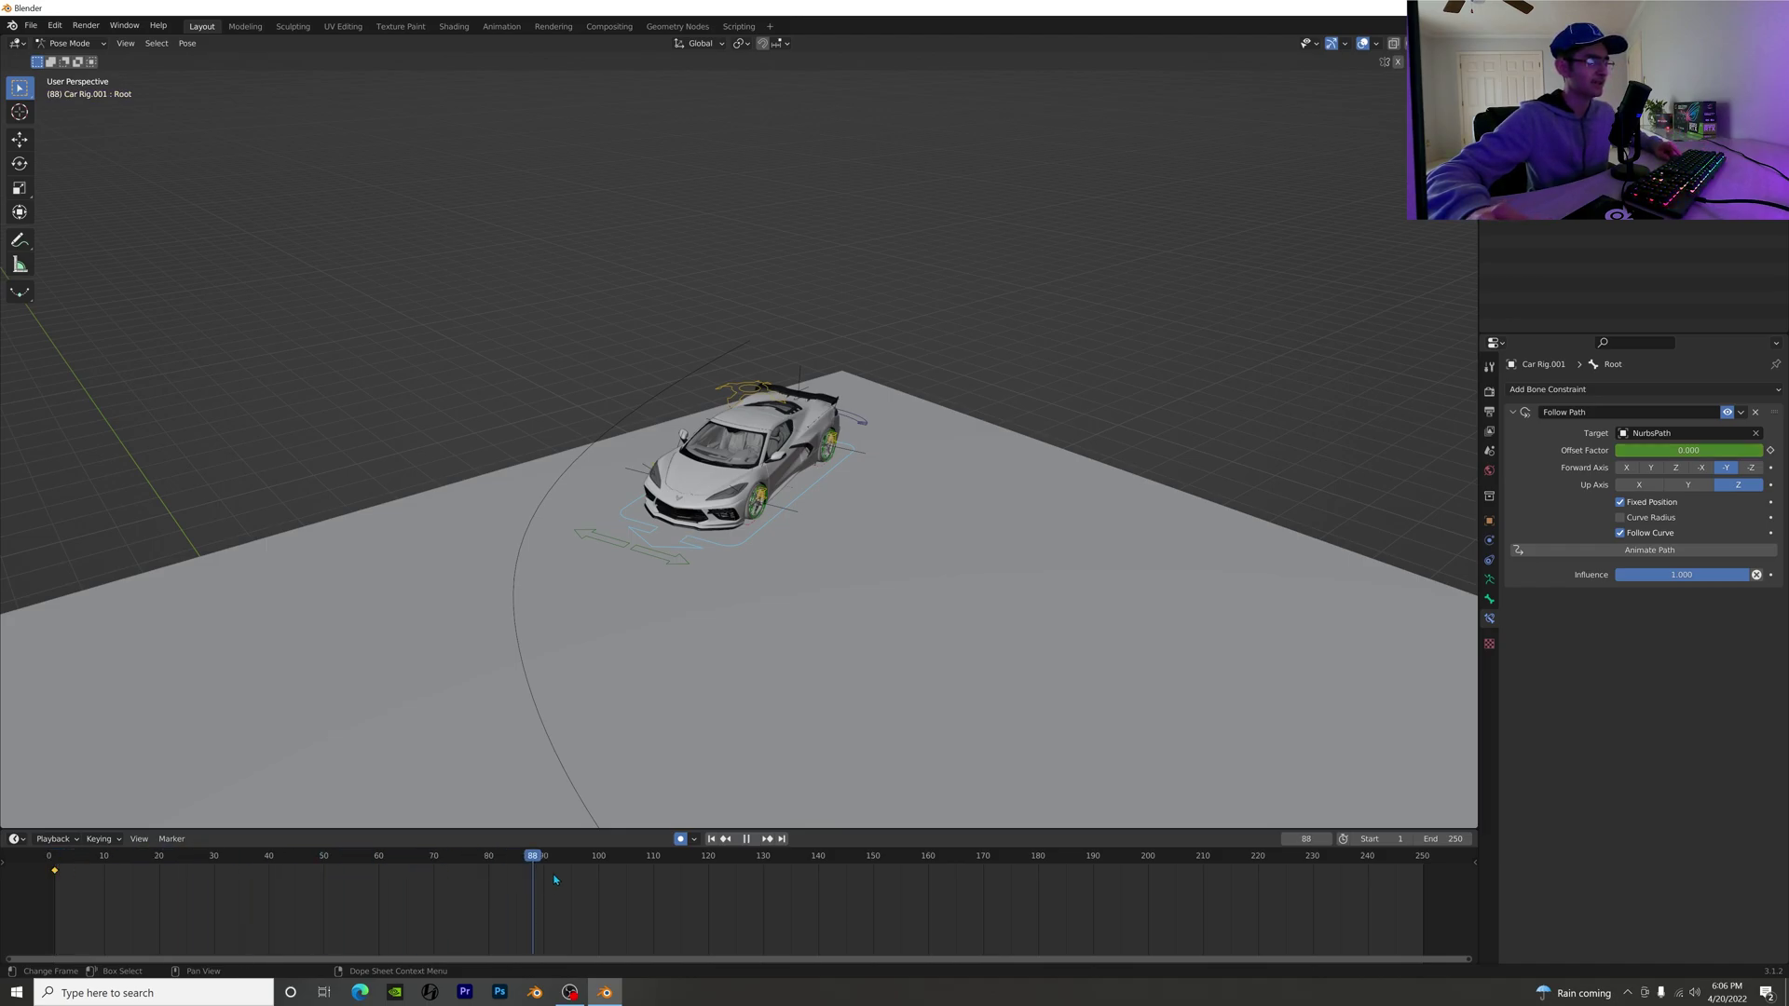
left_click_drag(805, 890, 874, 885)
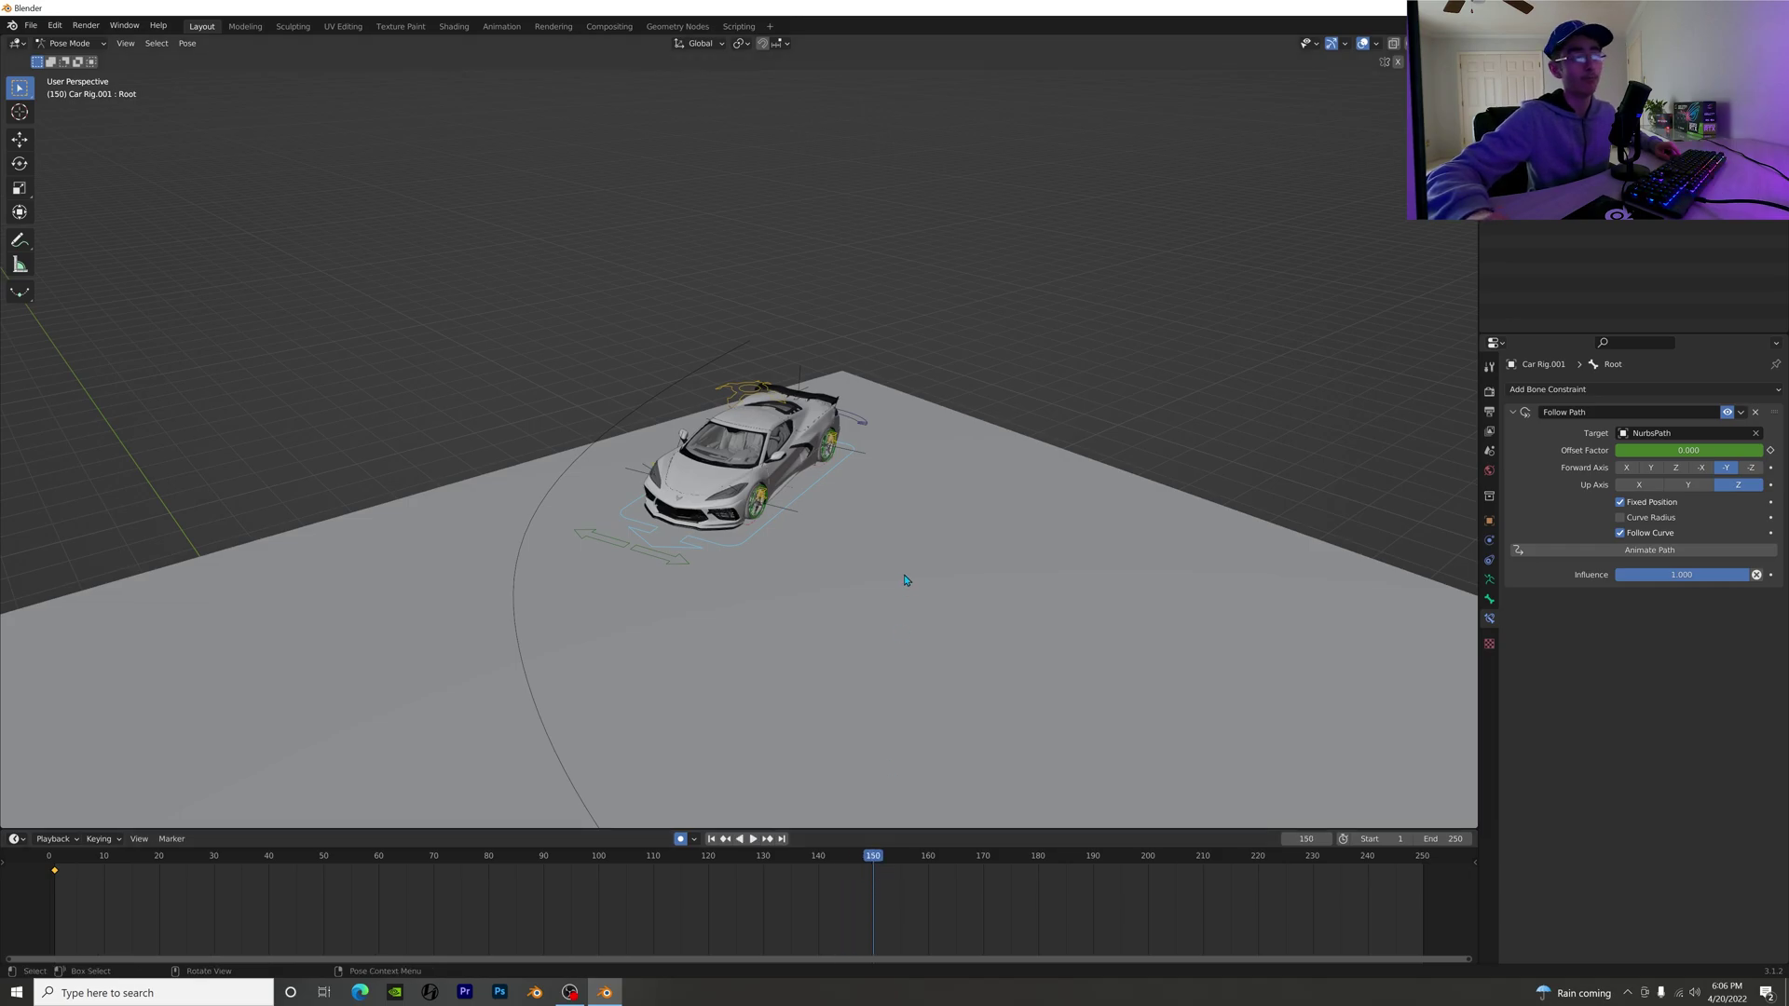
scroll(904, 576, "down", 5)
left_click_drag(1689, 451, 1750, 450)
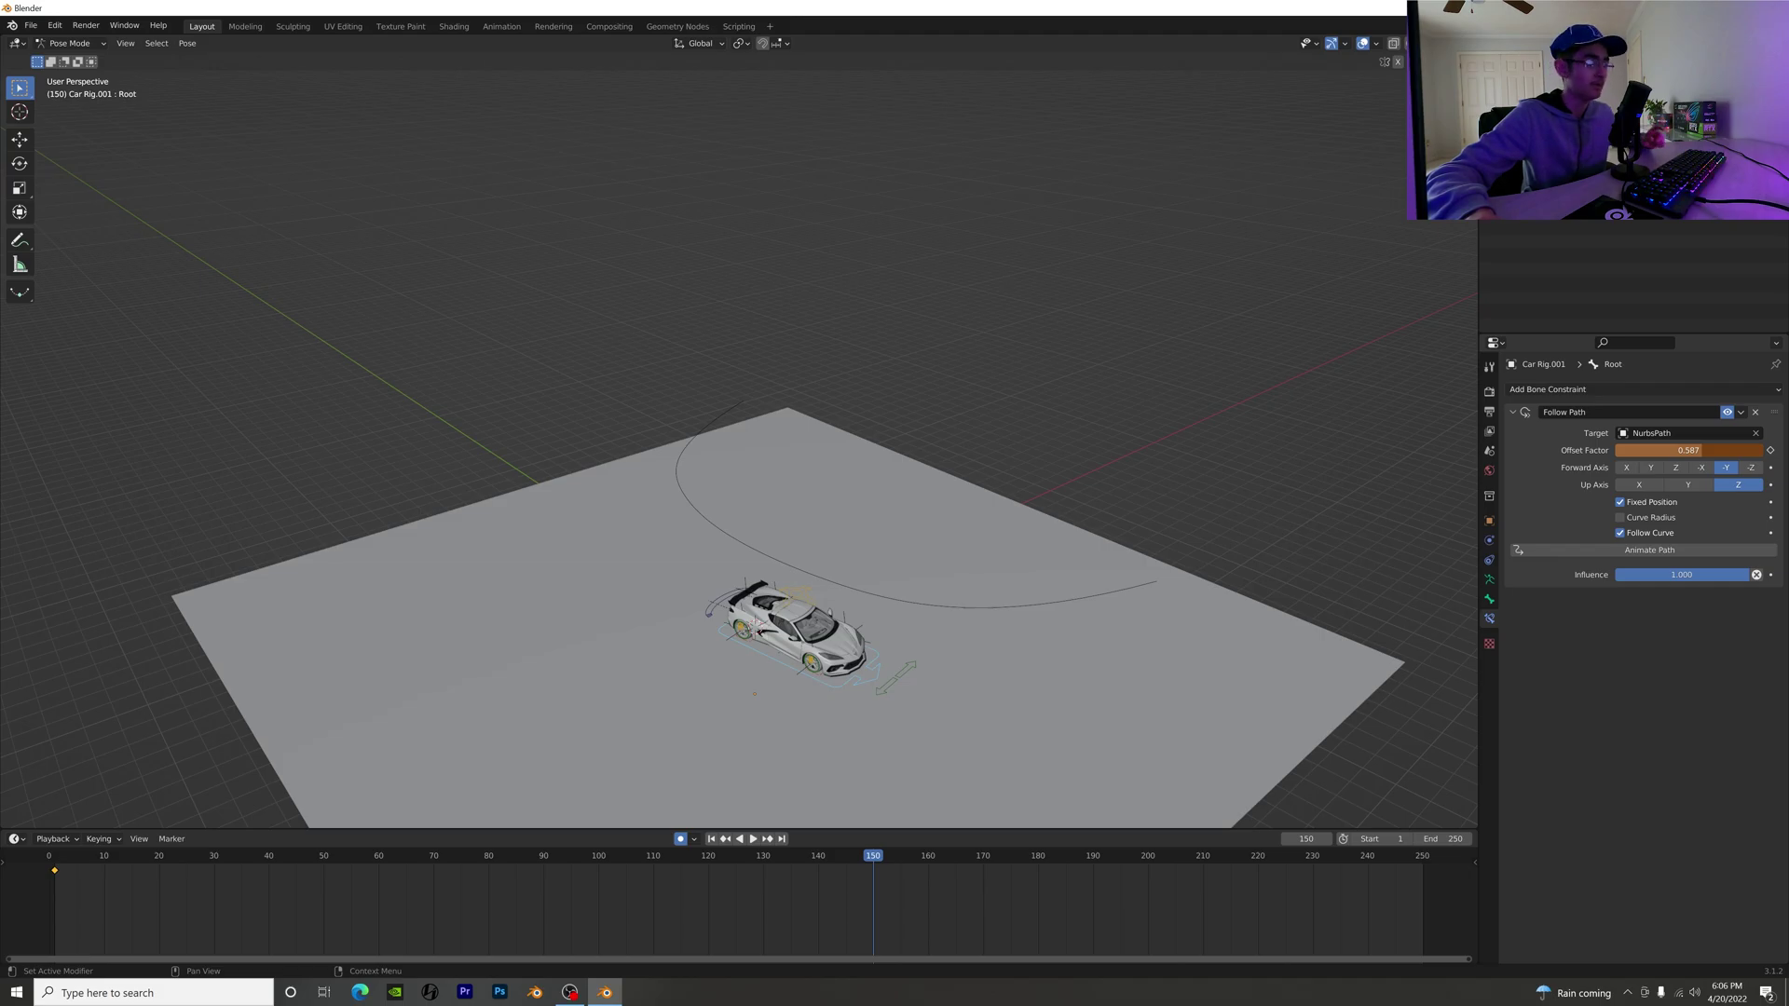
left_click_drag(1750, 451, 1763, 450)
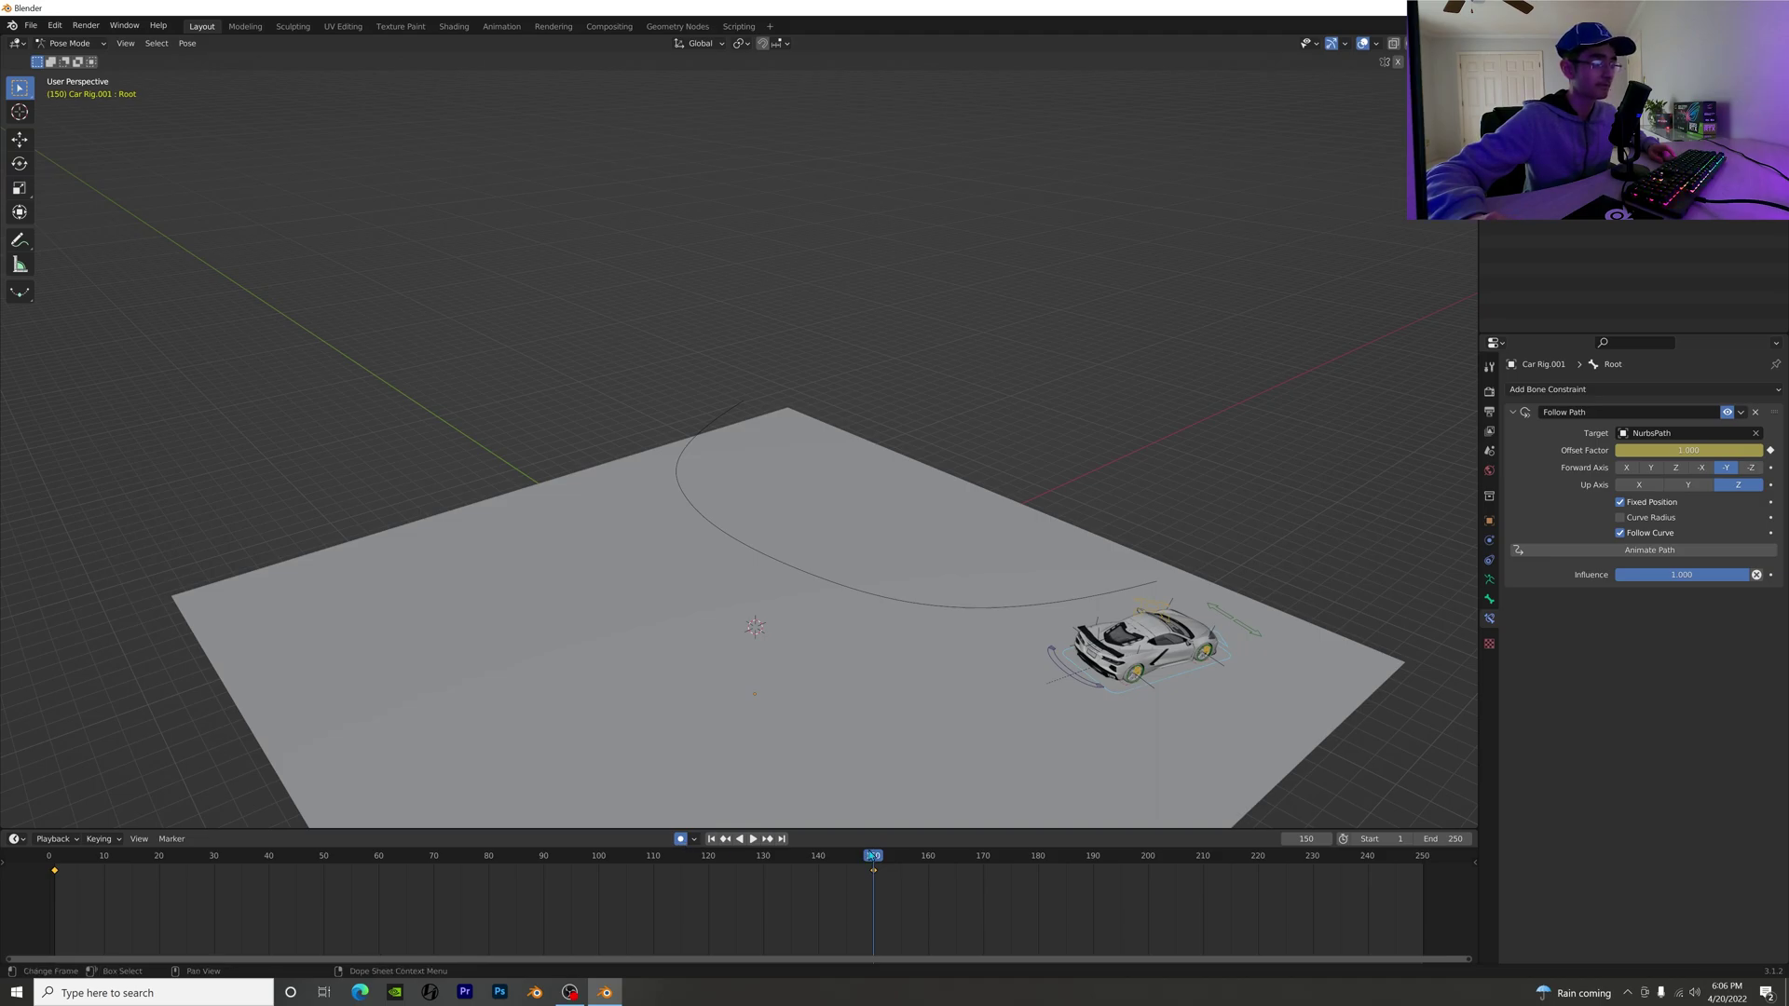
Step: Play the animation from the start to check the car's movement along the path
left_click_drag(876, 857, 46, 916)
key("space")
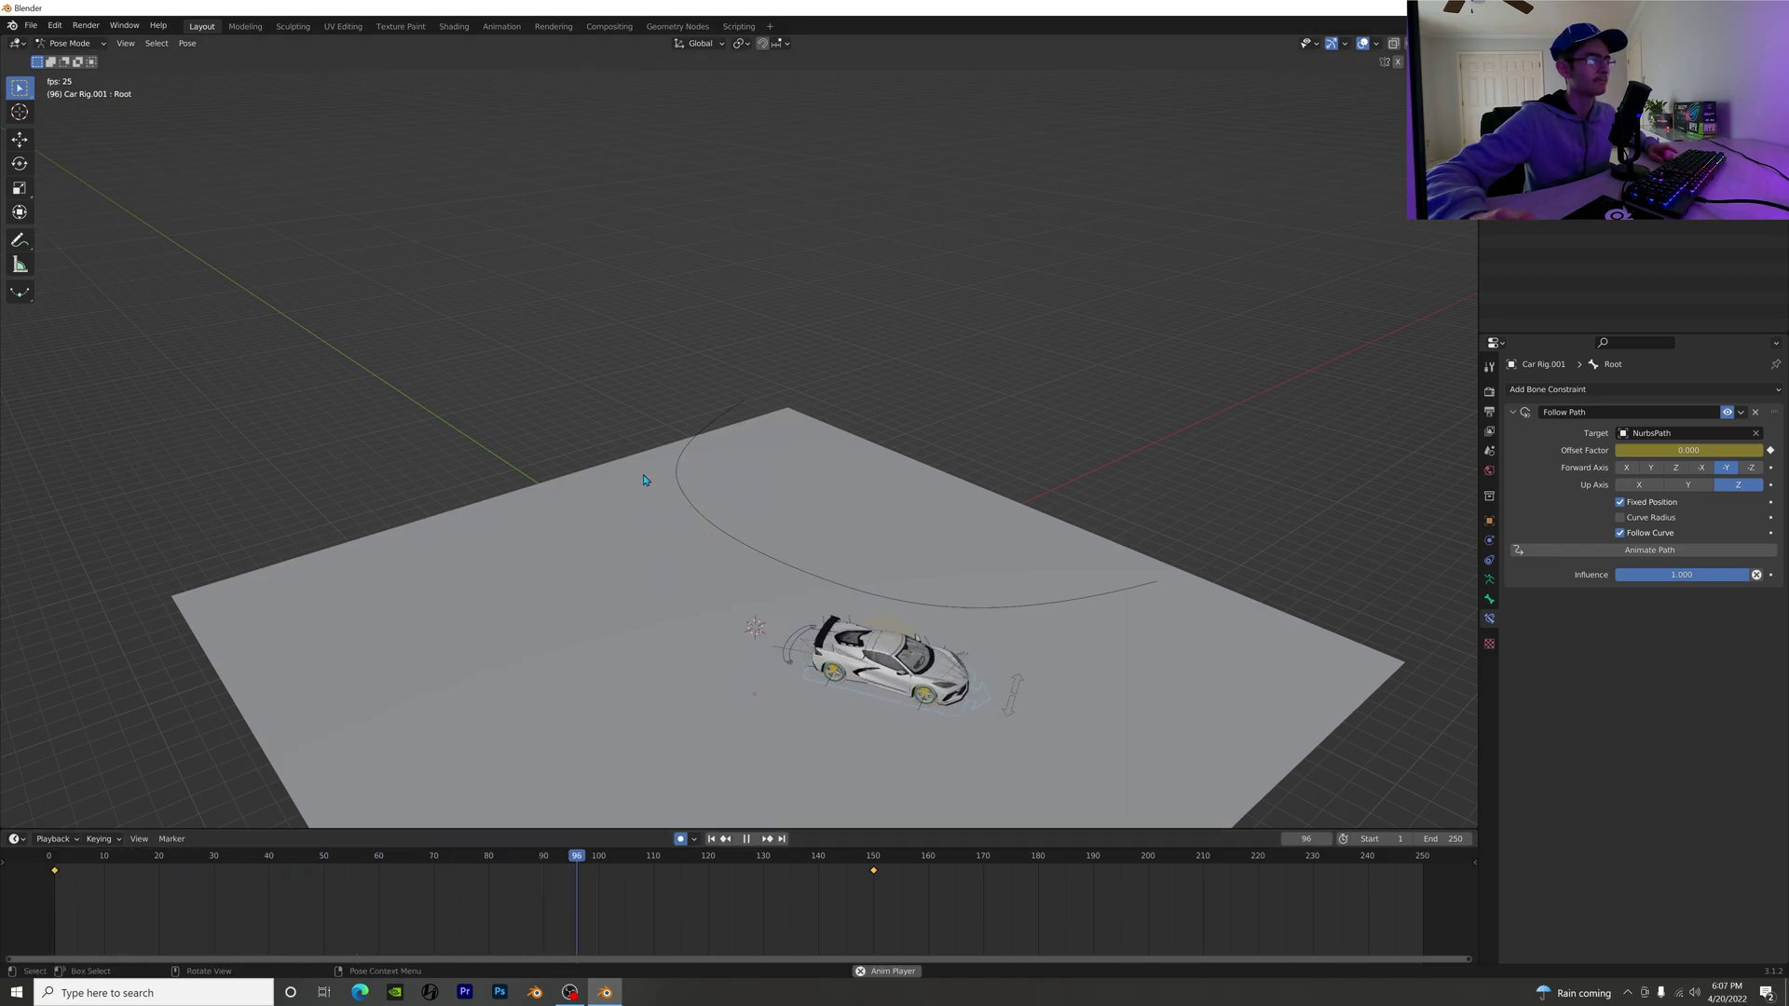
Step: Set the Follow Path keyframes' interpolation mode to Linear and replay the animation from the start
key("space")
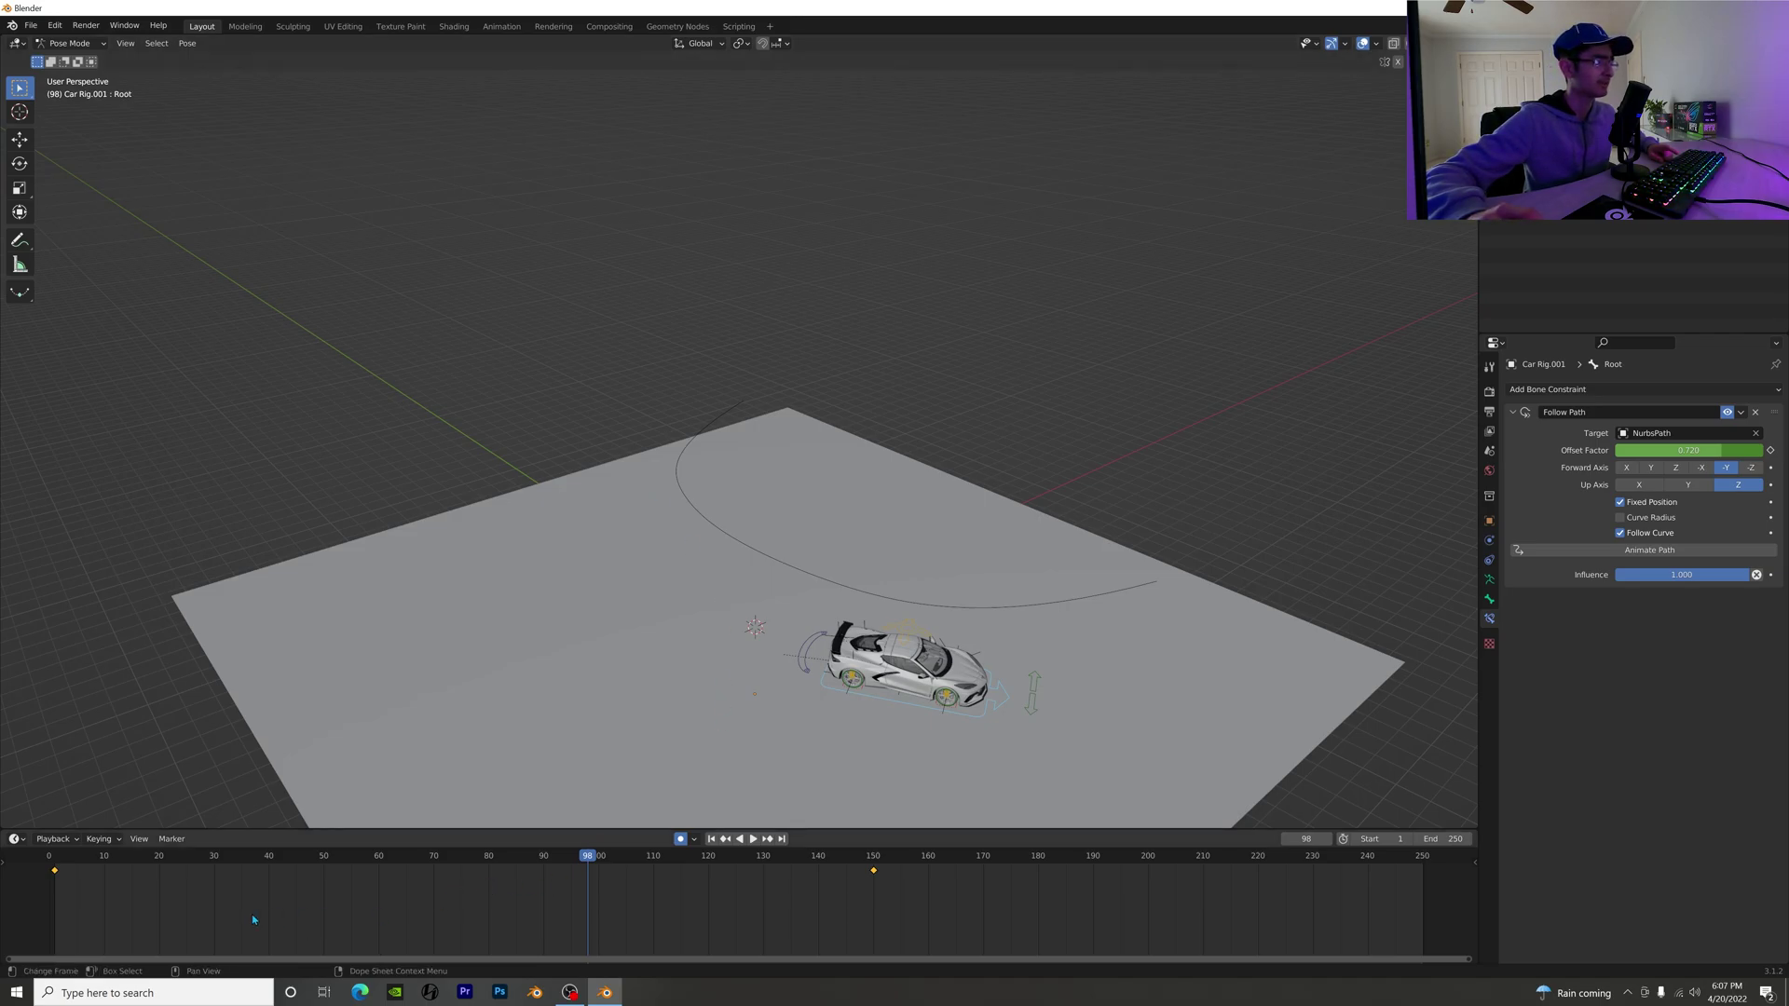
right_click(434, 887)
mouse_move(436, 893)
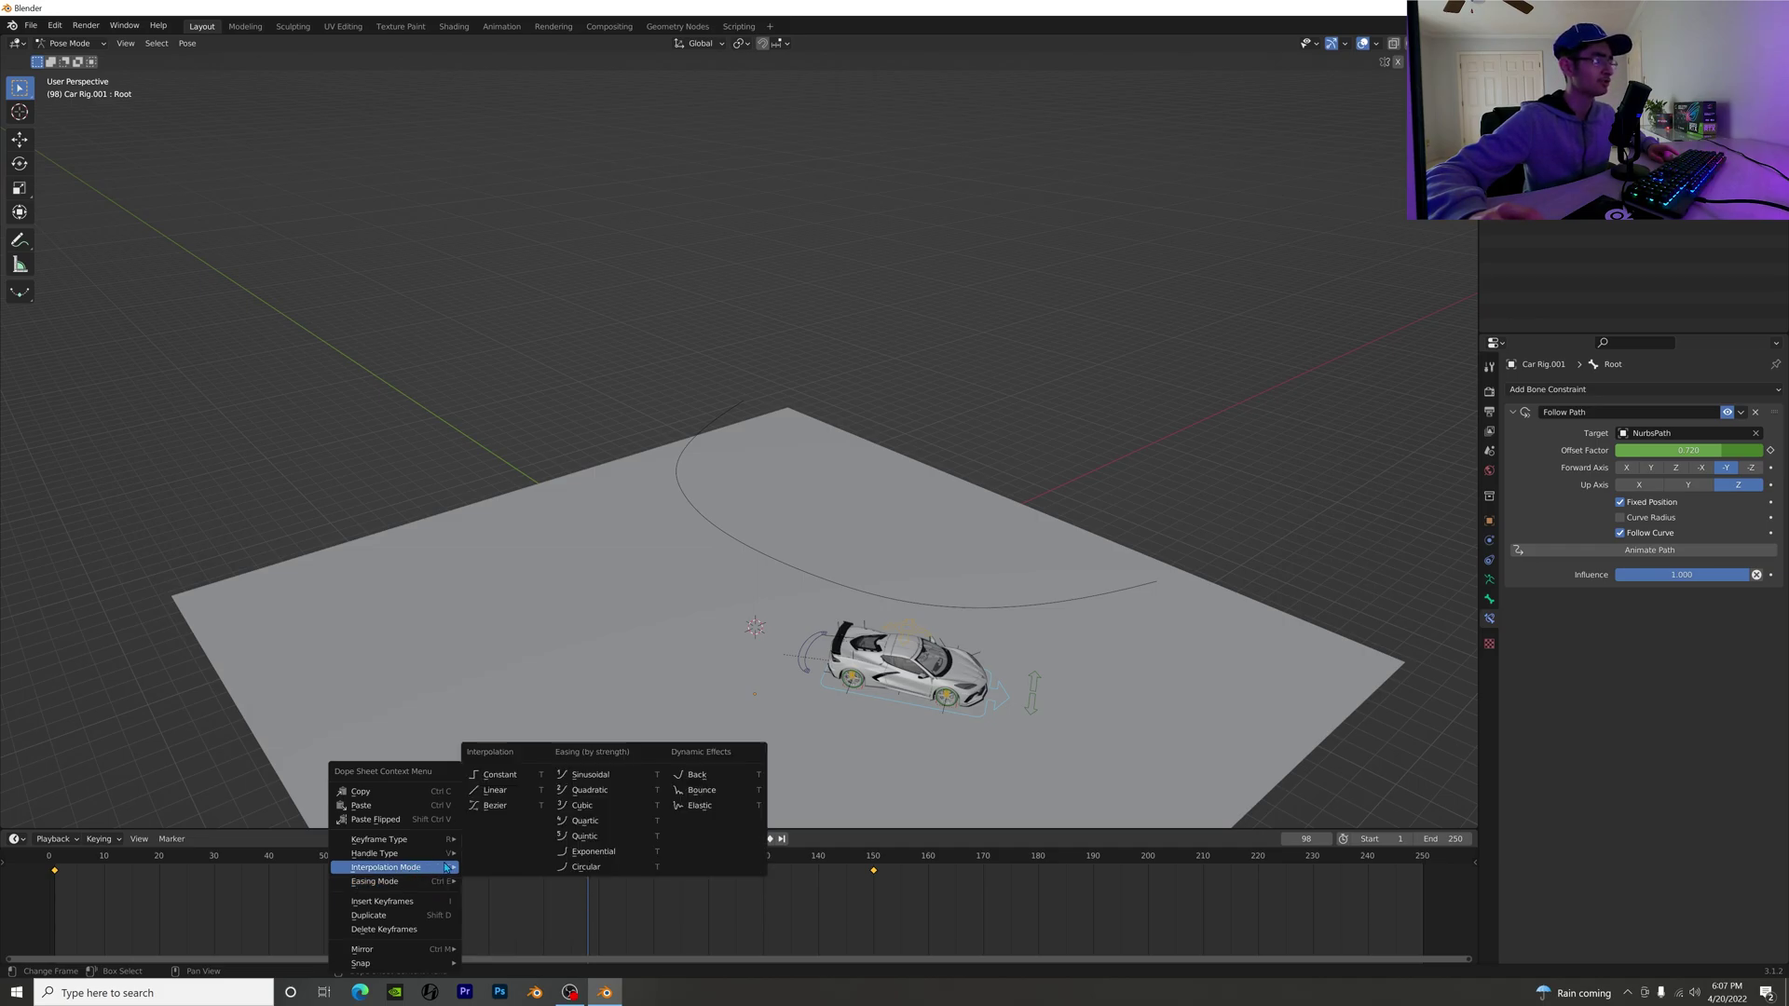
left_click(537, 790)
left_click_drag(560, 915, 60, 930)
key("space")
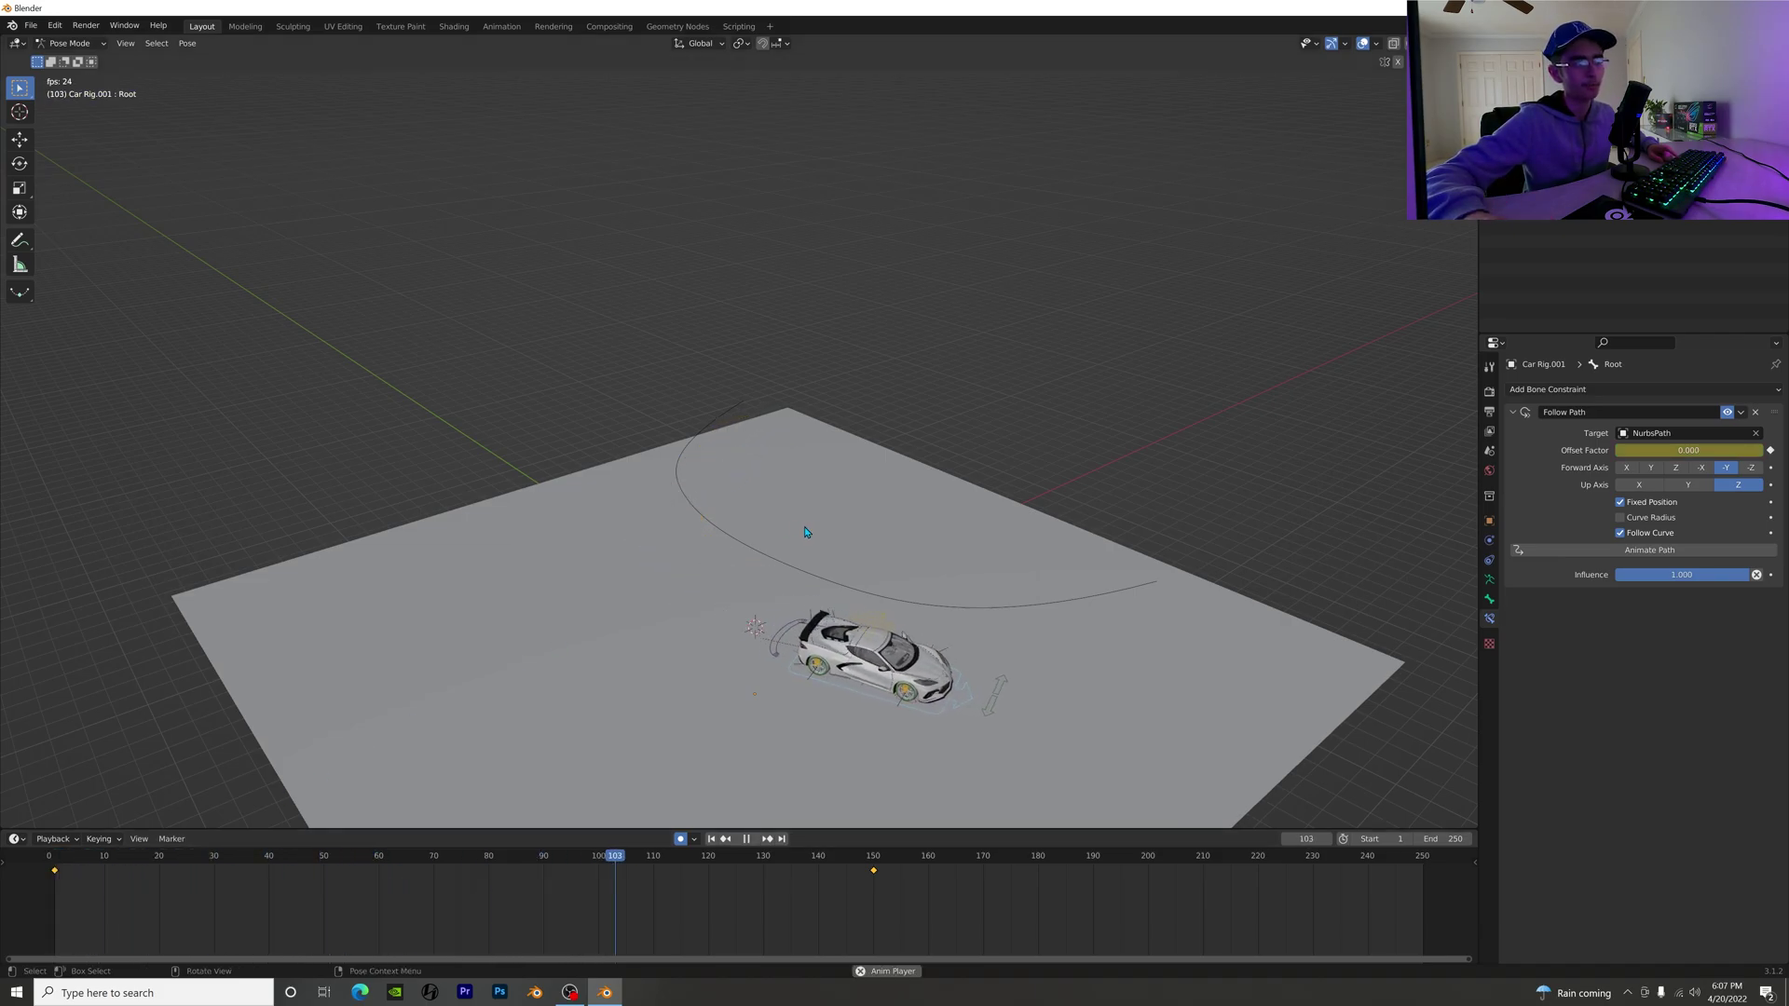
key("space")
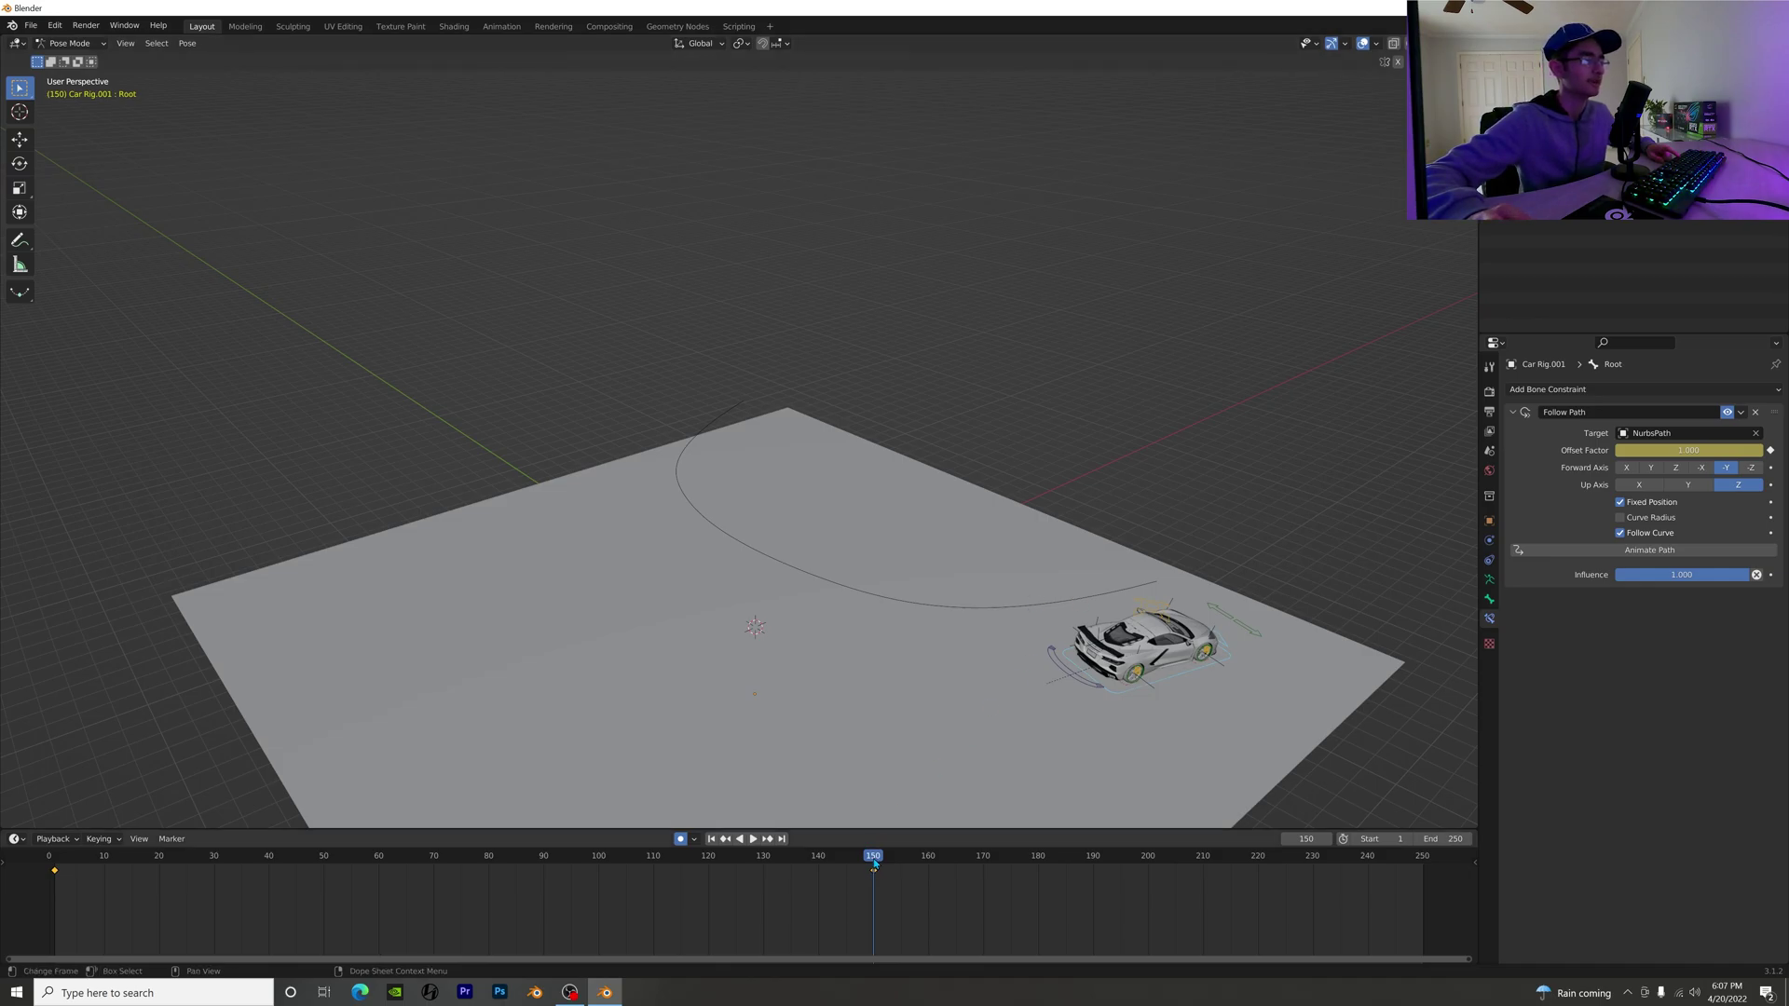
Step: Set the output frame rate to 30 fps and play the animation from the start
left_click_drag(874, 865, 50, 909)
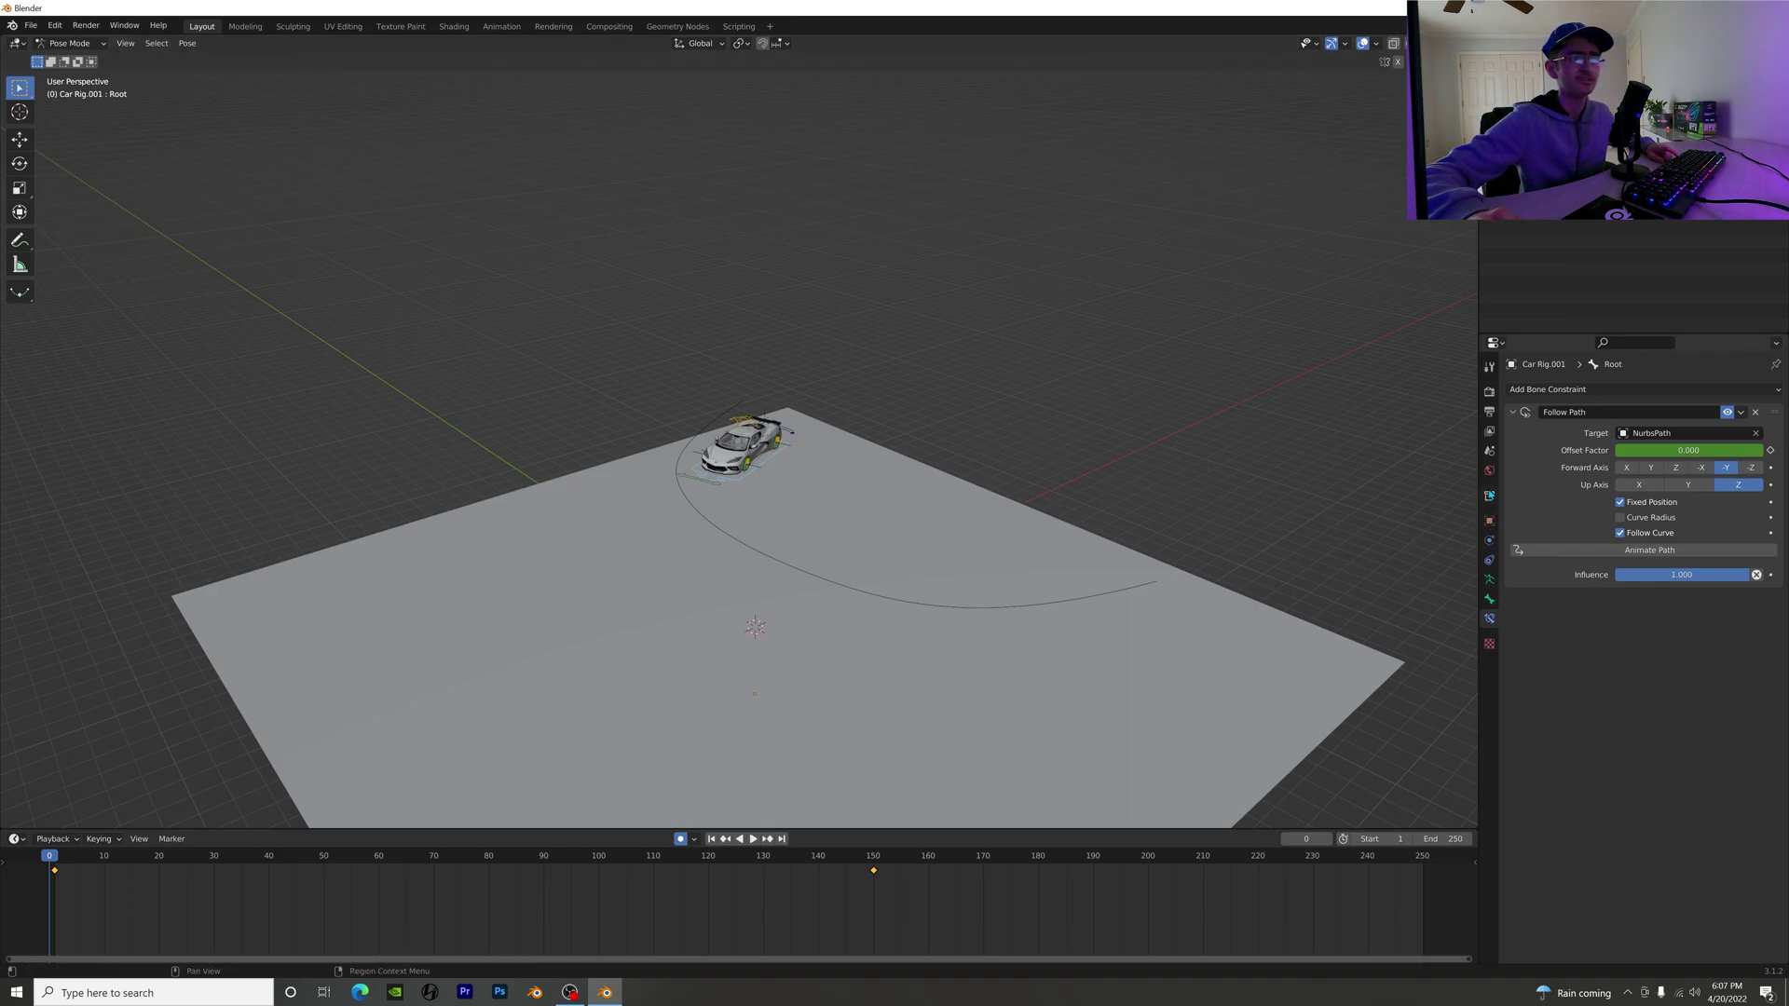
left_click(1489, 411)
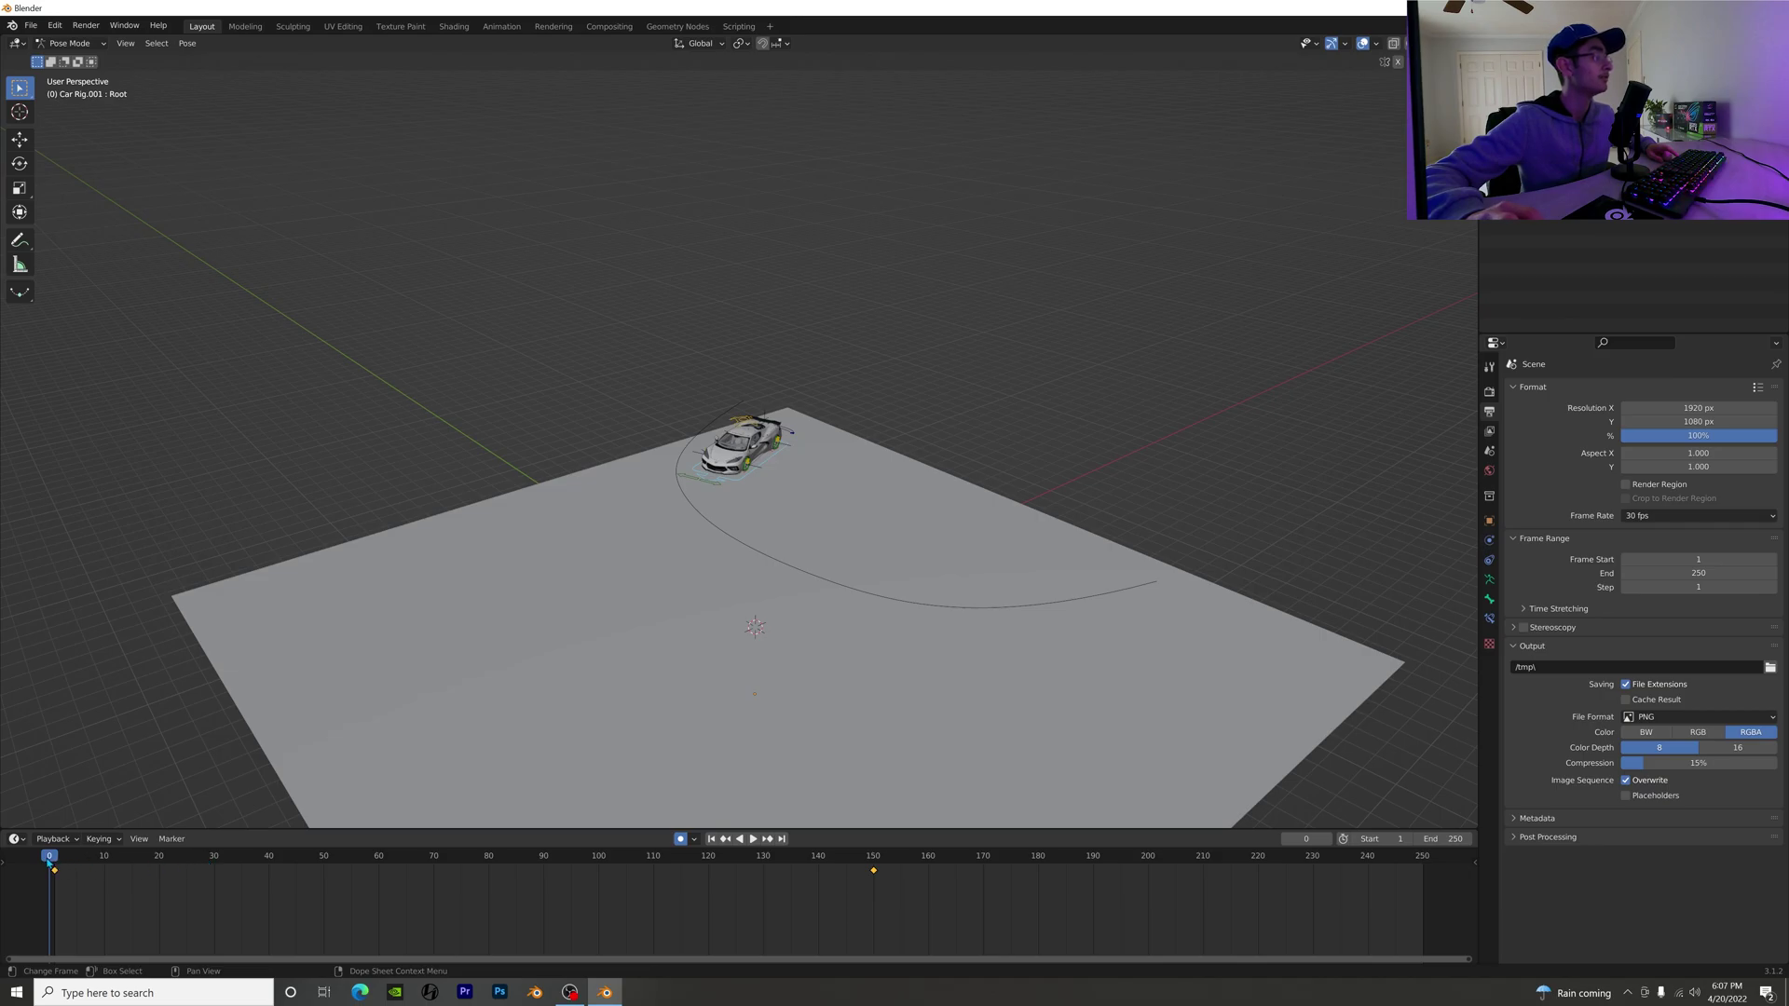
key("space")
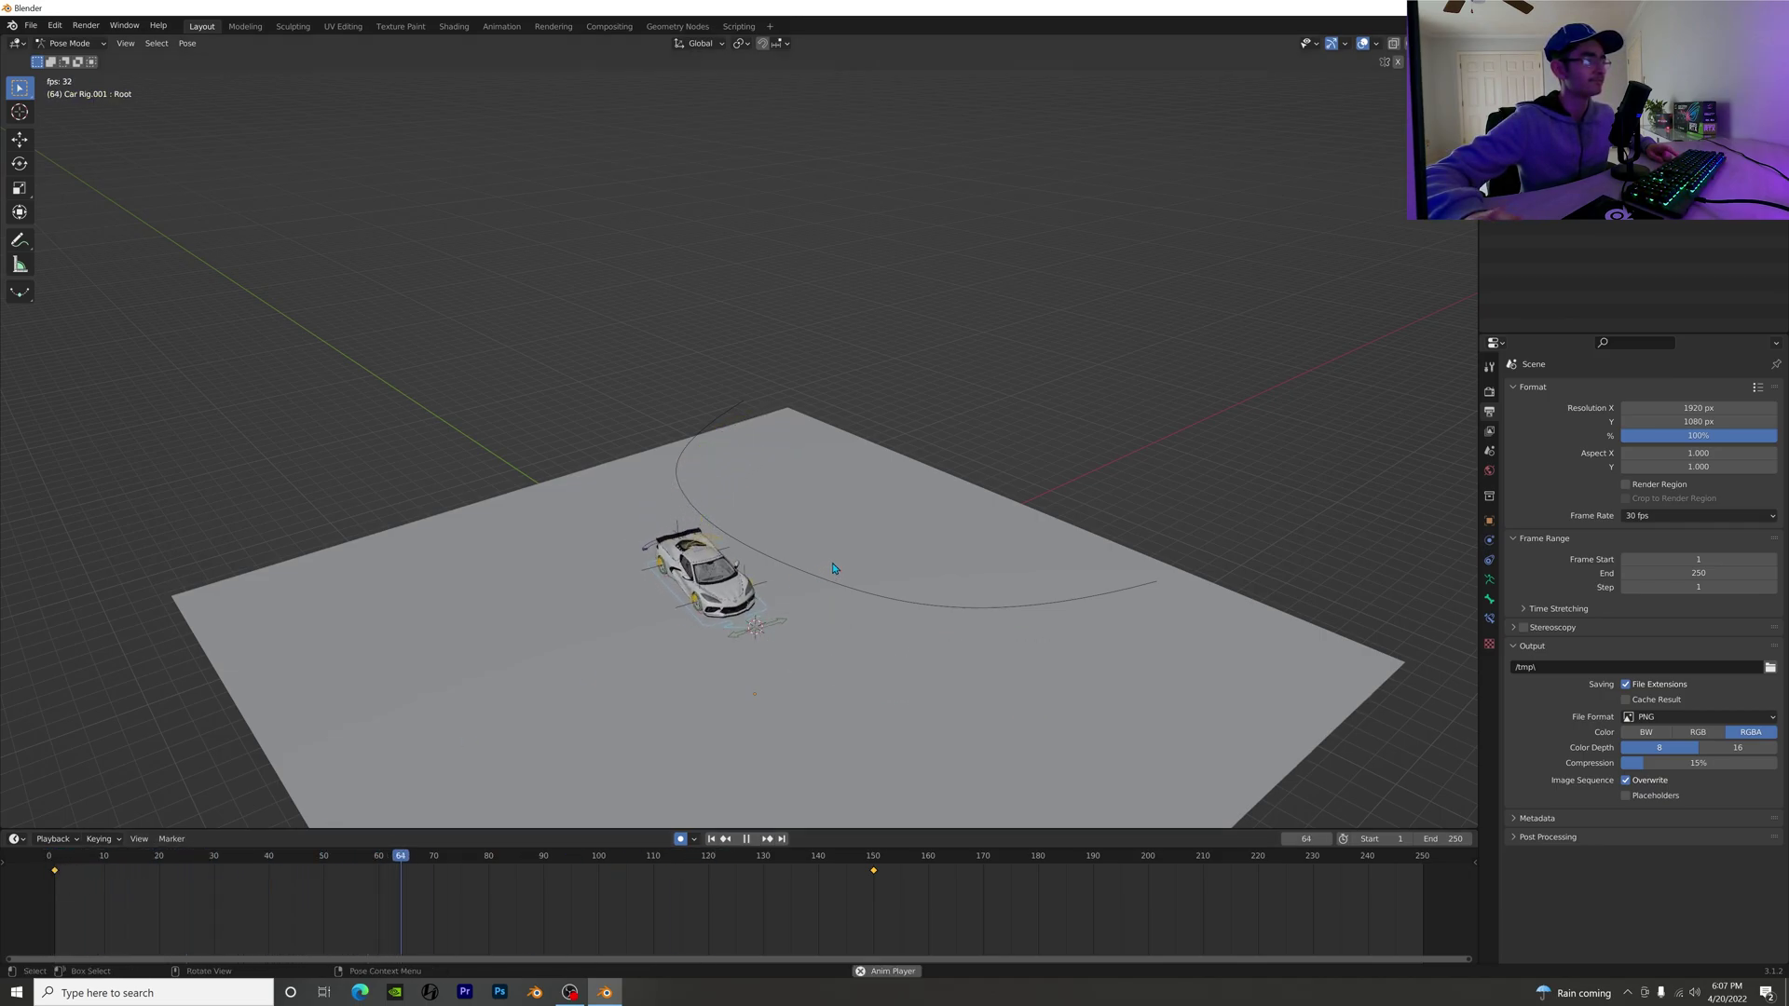
key("space")
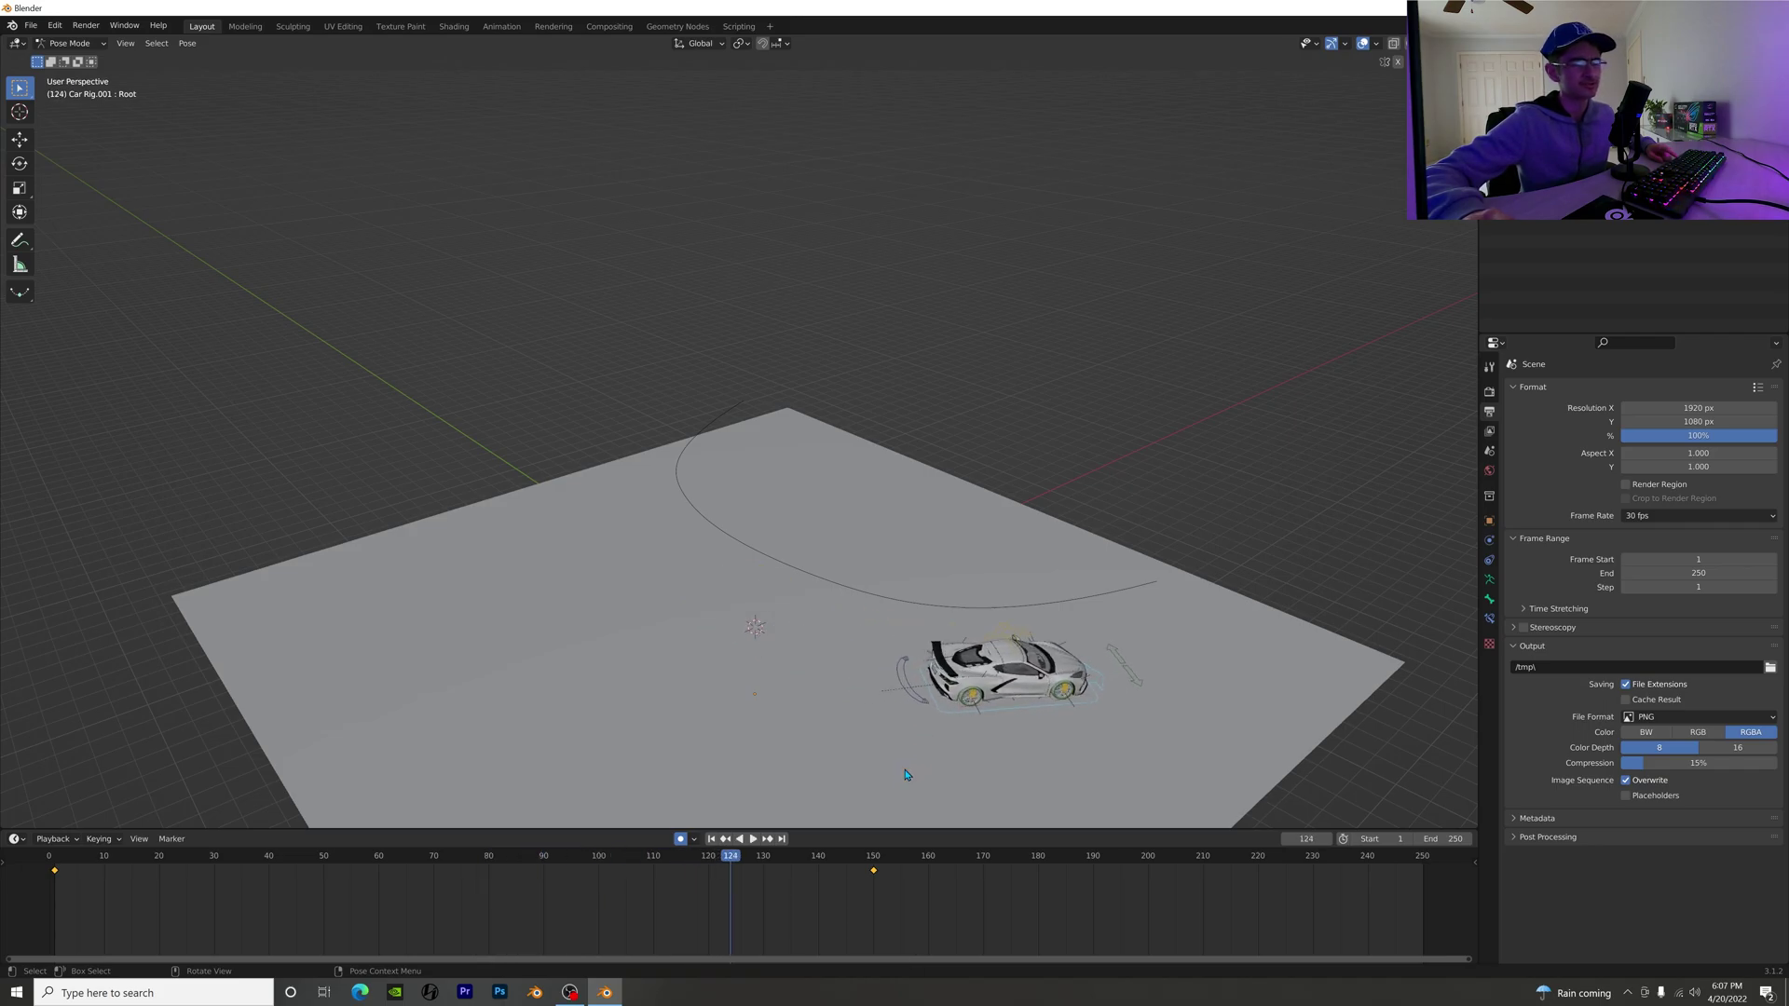
Step: Move the ending Offset Factor keyframe to frame 130
left_click_drag(721, 862, 710, 875)
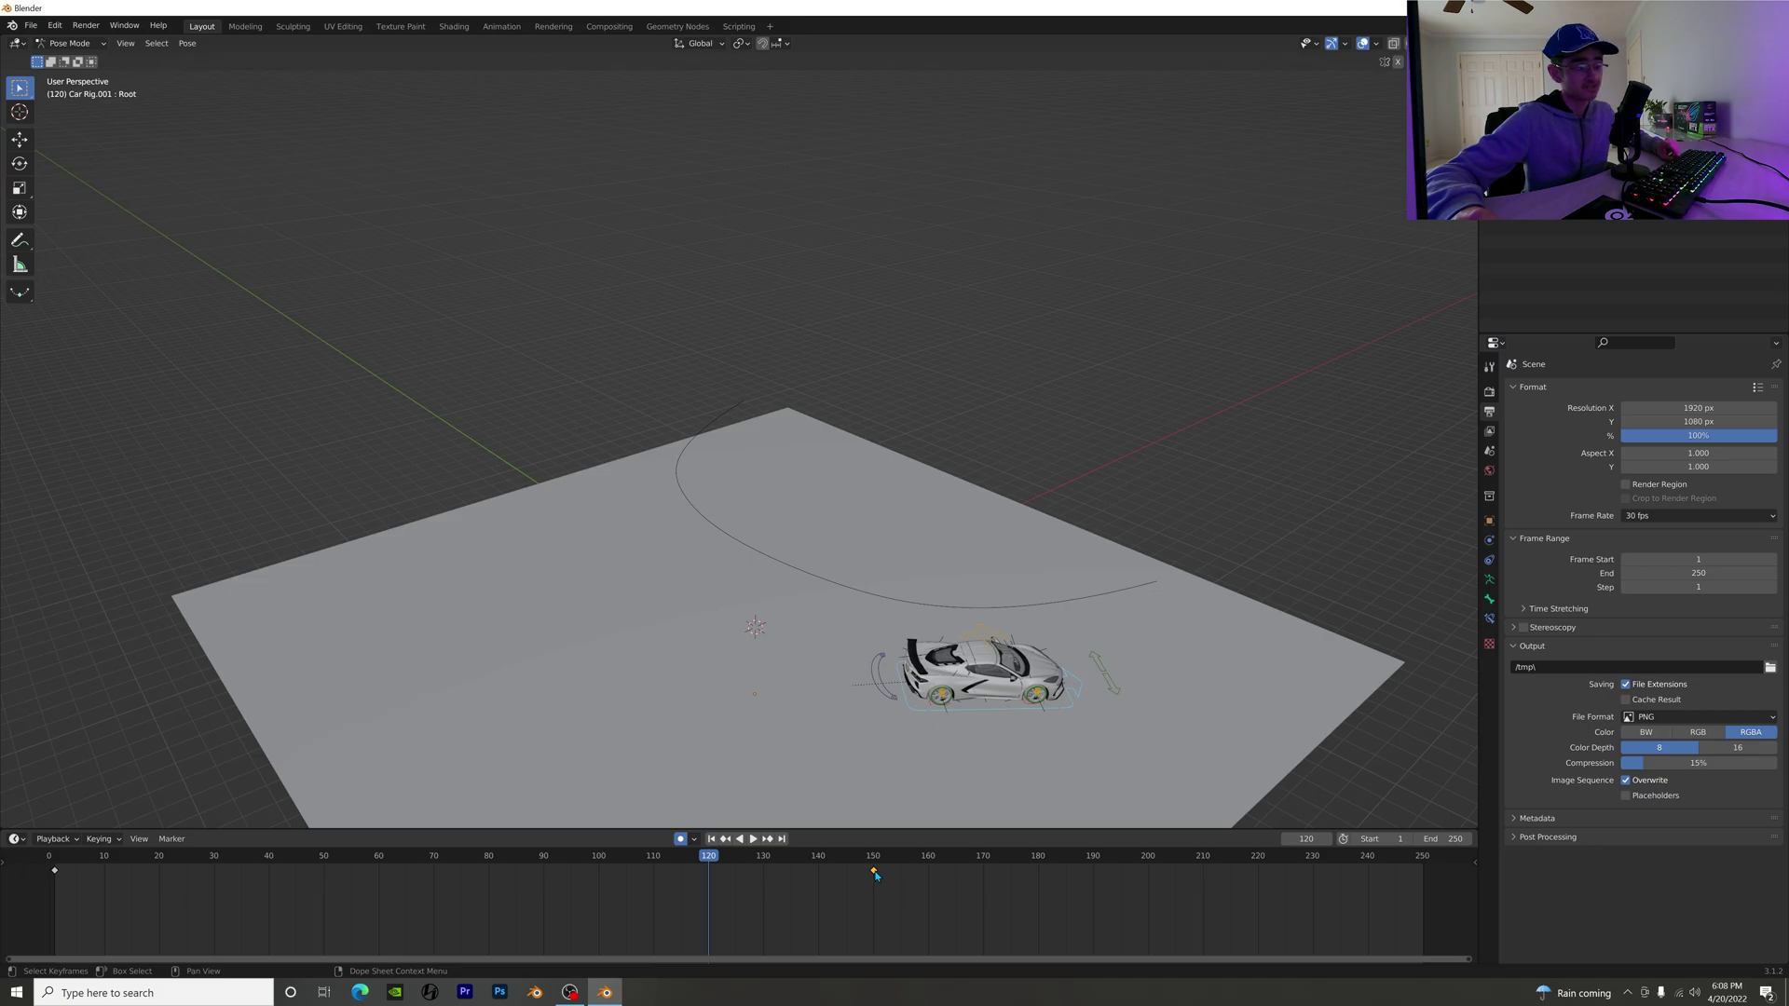
key("g")
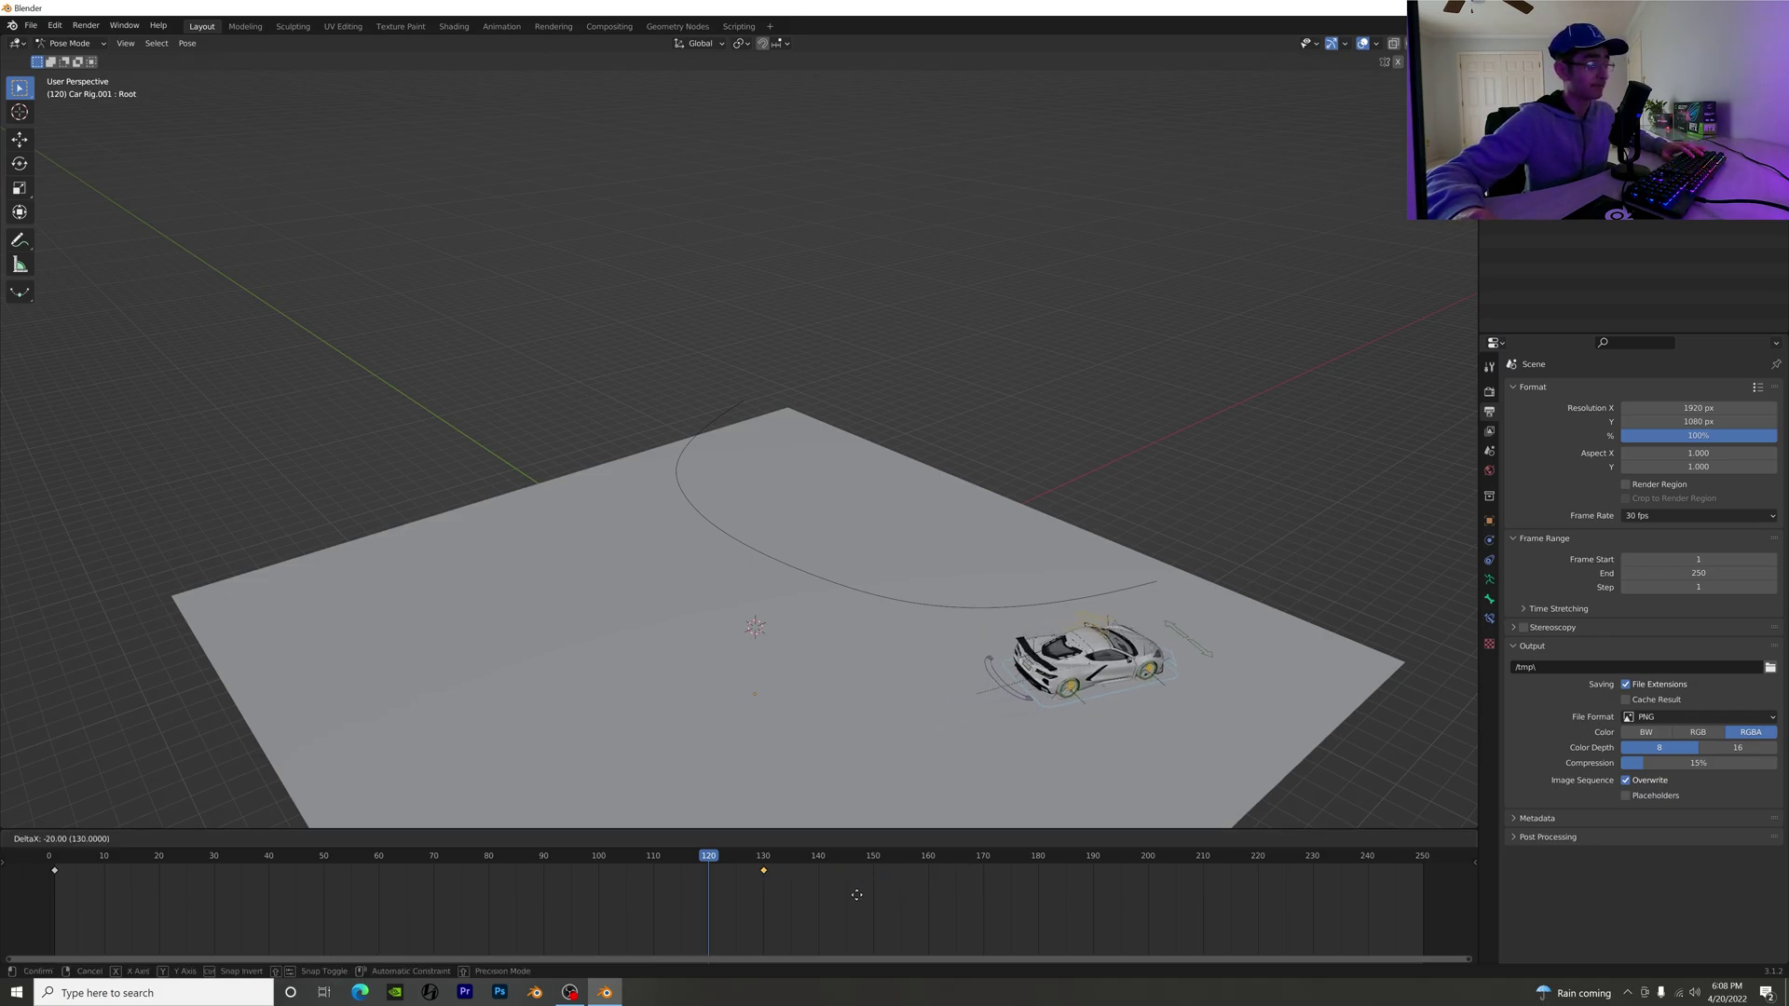
left_click_drag(804, 902, 853, 904)
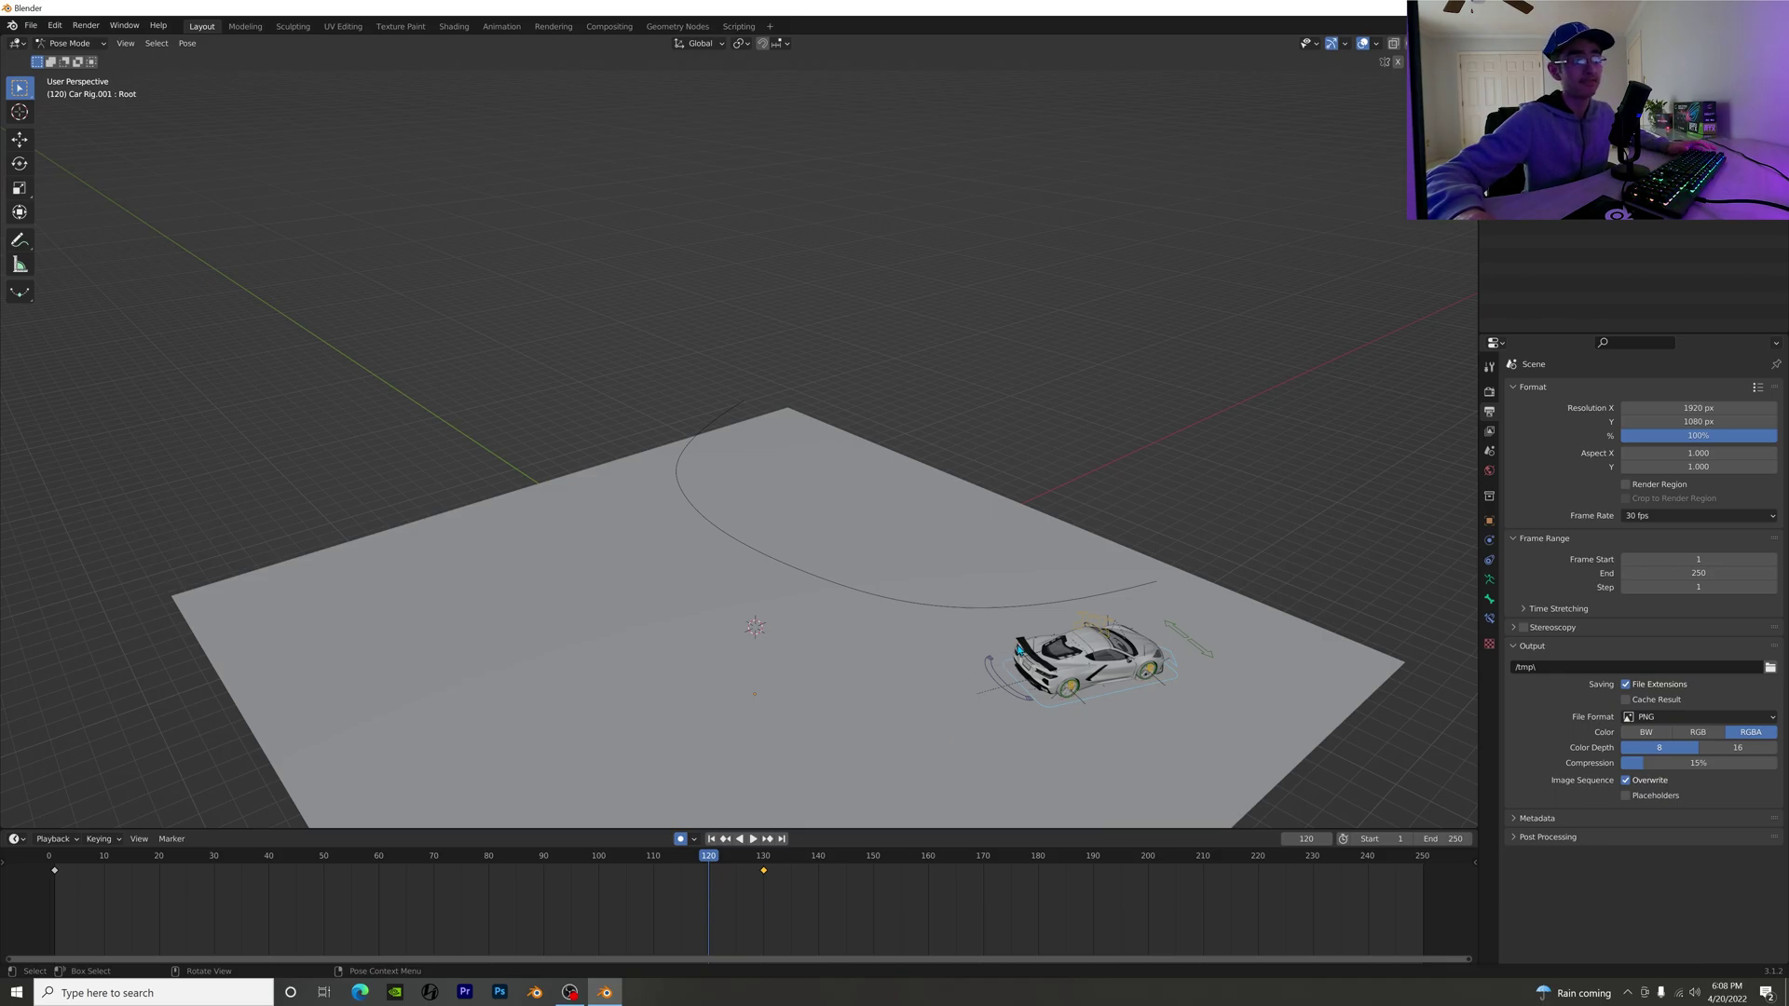
Step: Return the car rig to Object Mode, select the curved path and put it in Edit Mode
left_click(94, 47)
left_click(67, 48)
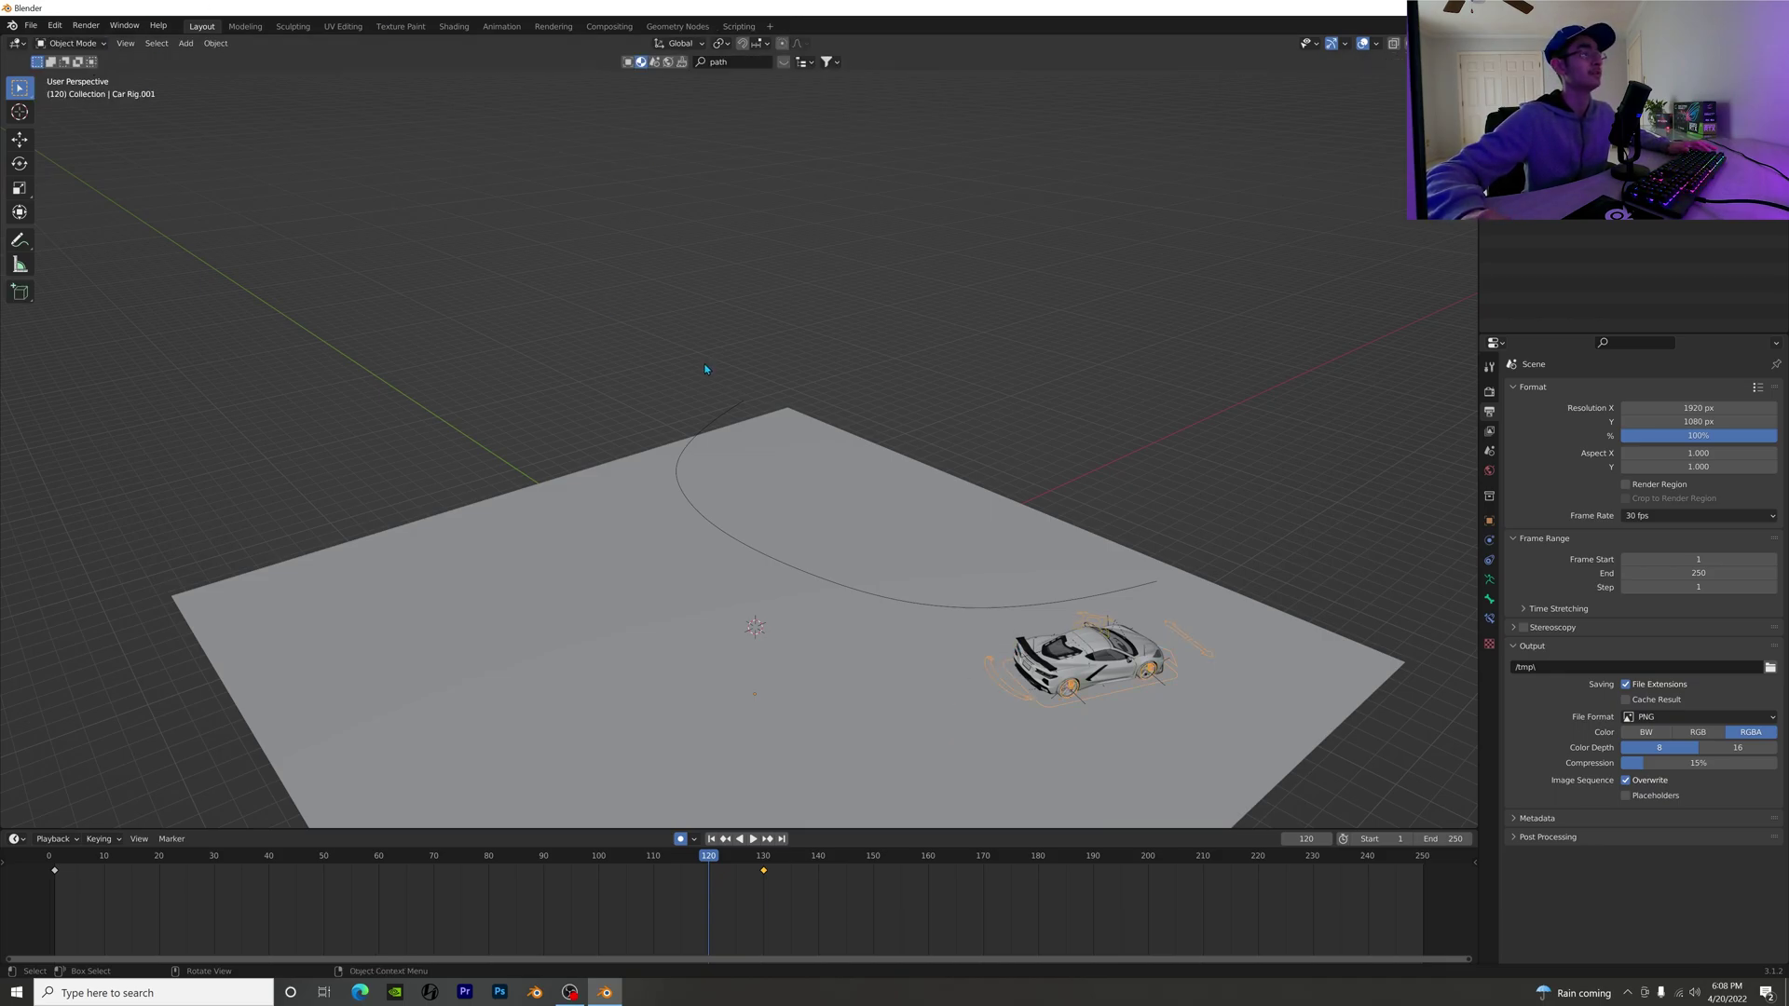
left_click(736, 414)
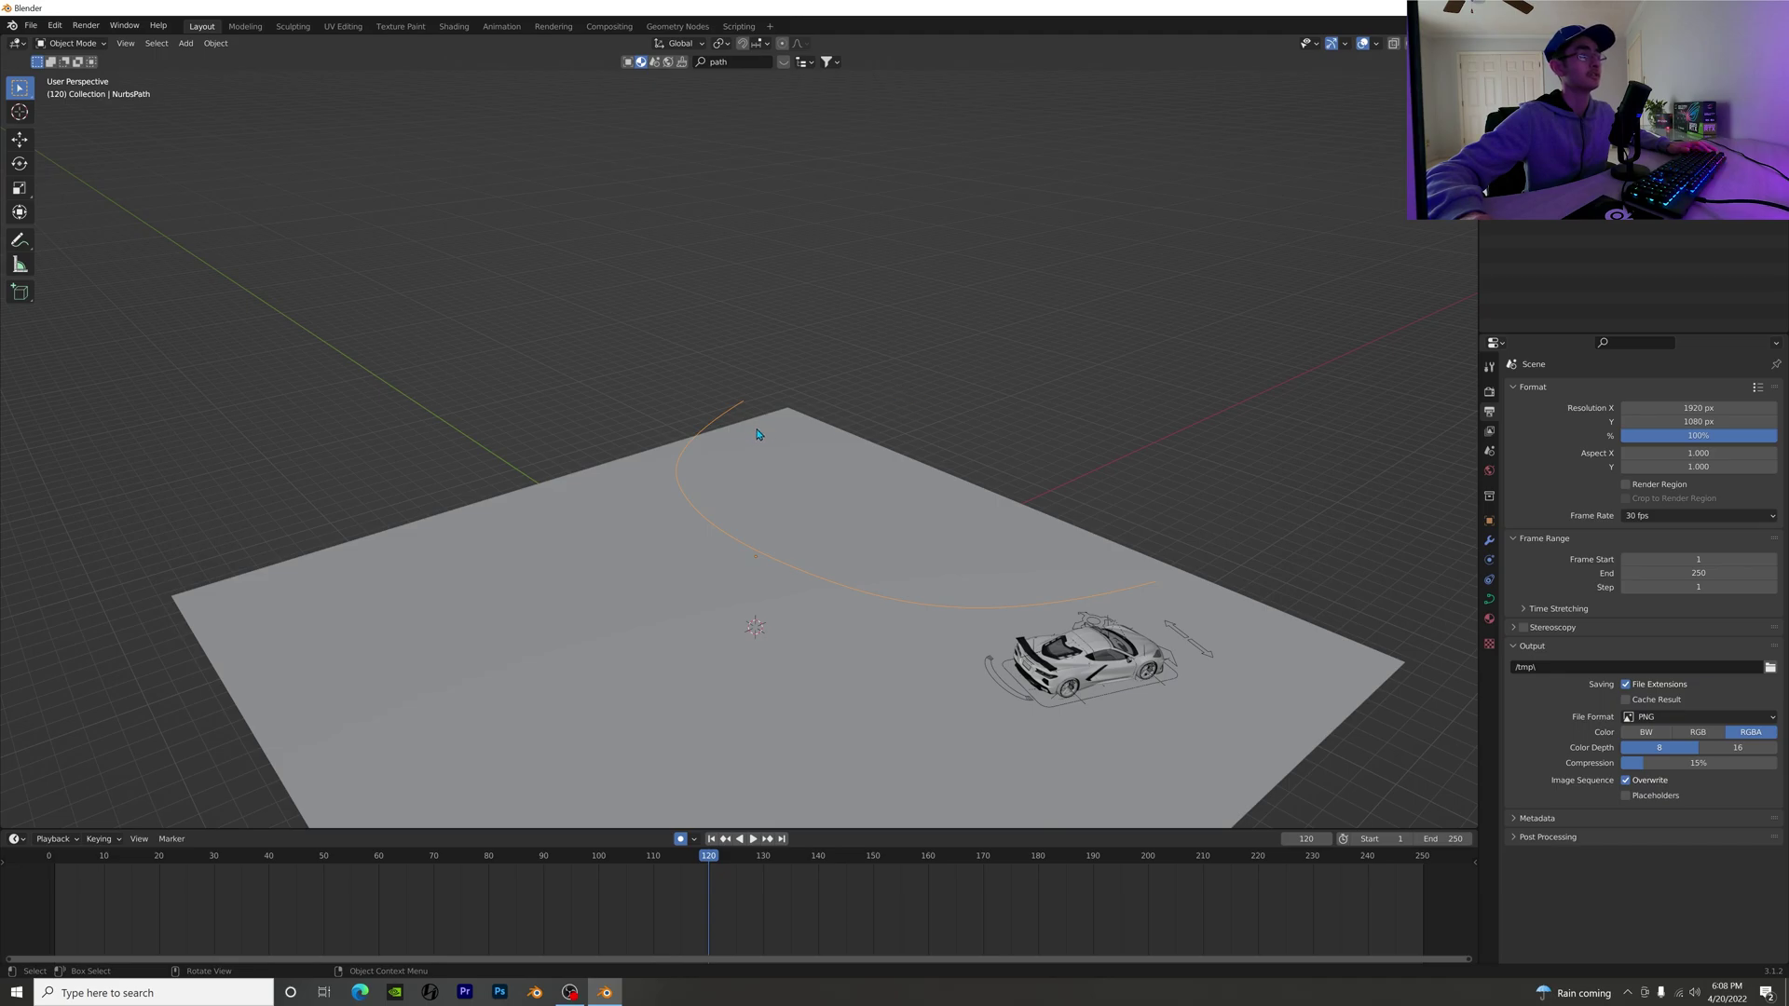
left_click(93, 44)
left_click(68, 66)
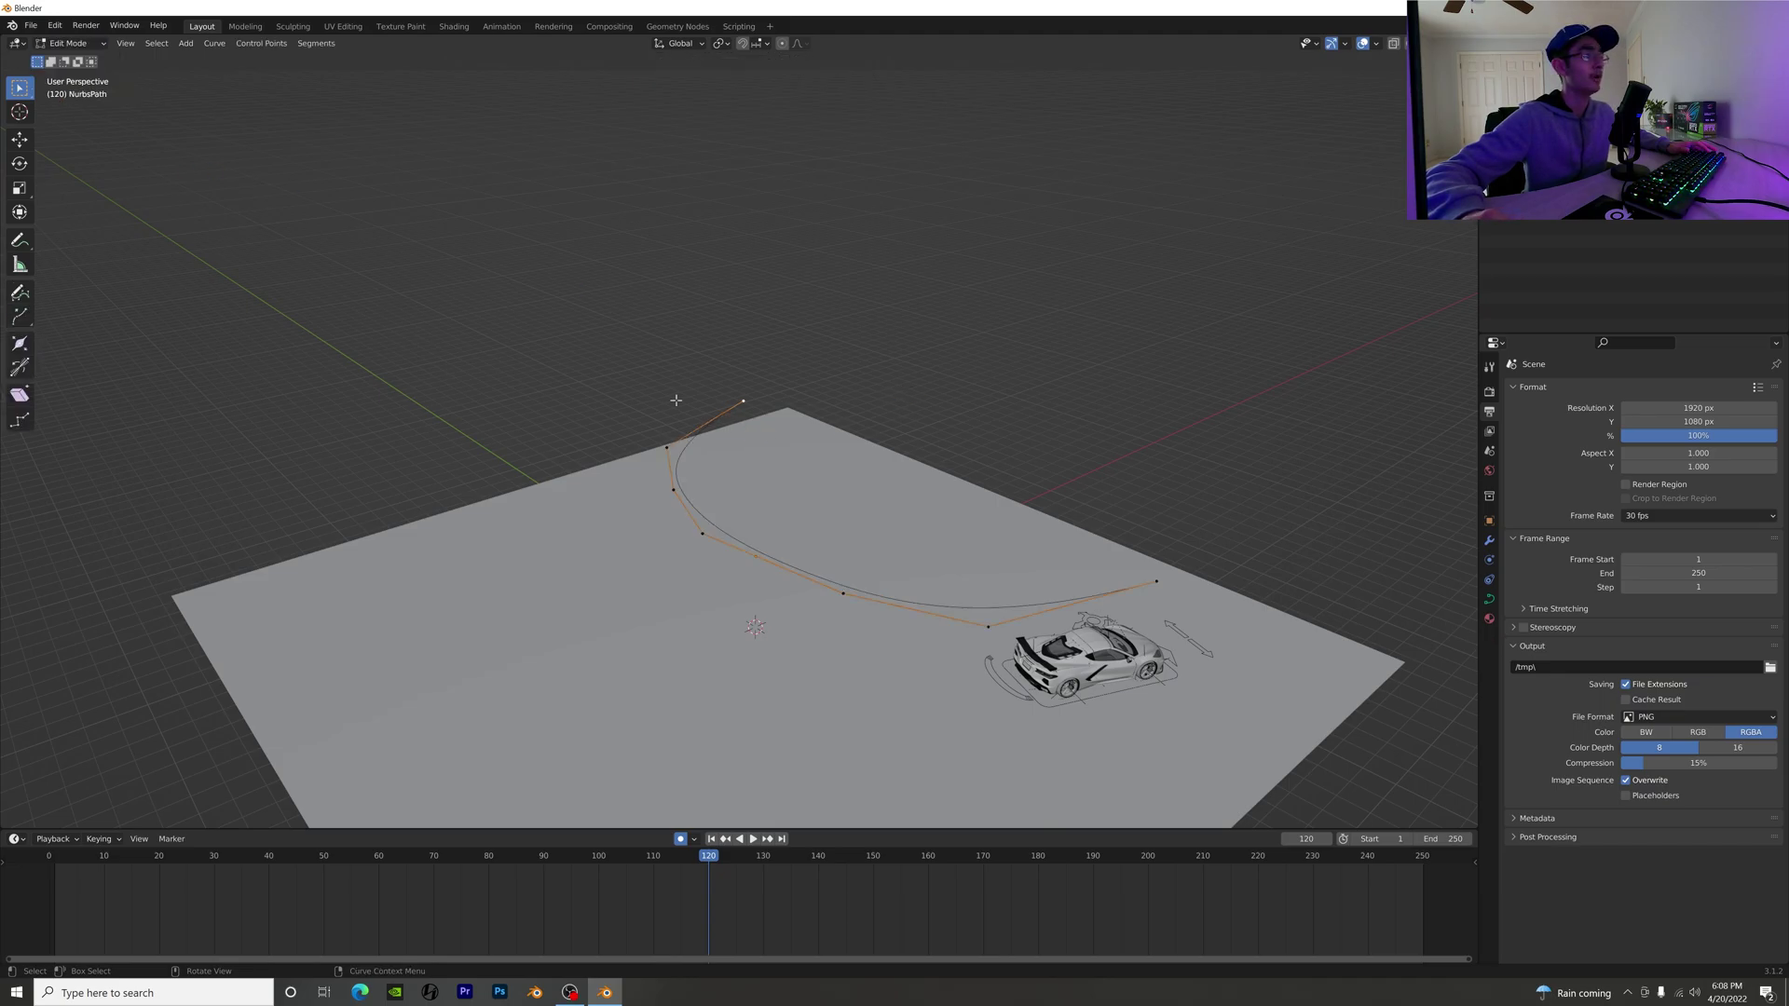
Step: In top view, extrude the path's starting end point outward beyond the edge of the ground plane
key("ctrl+KP_3")
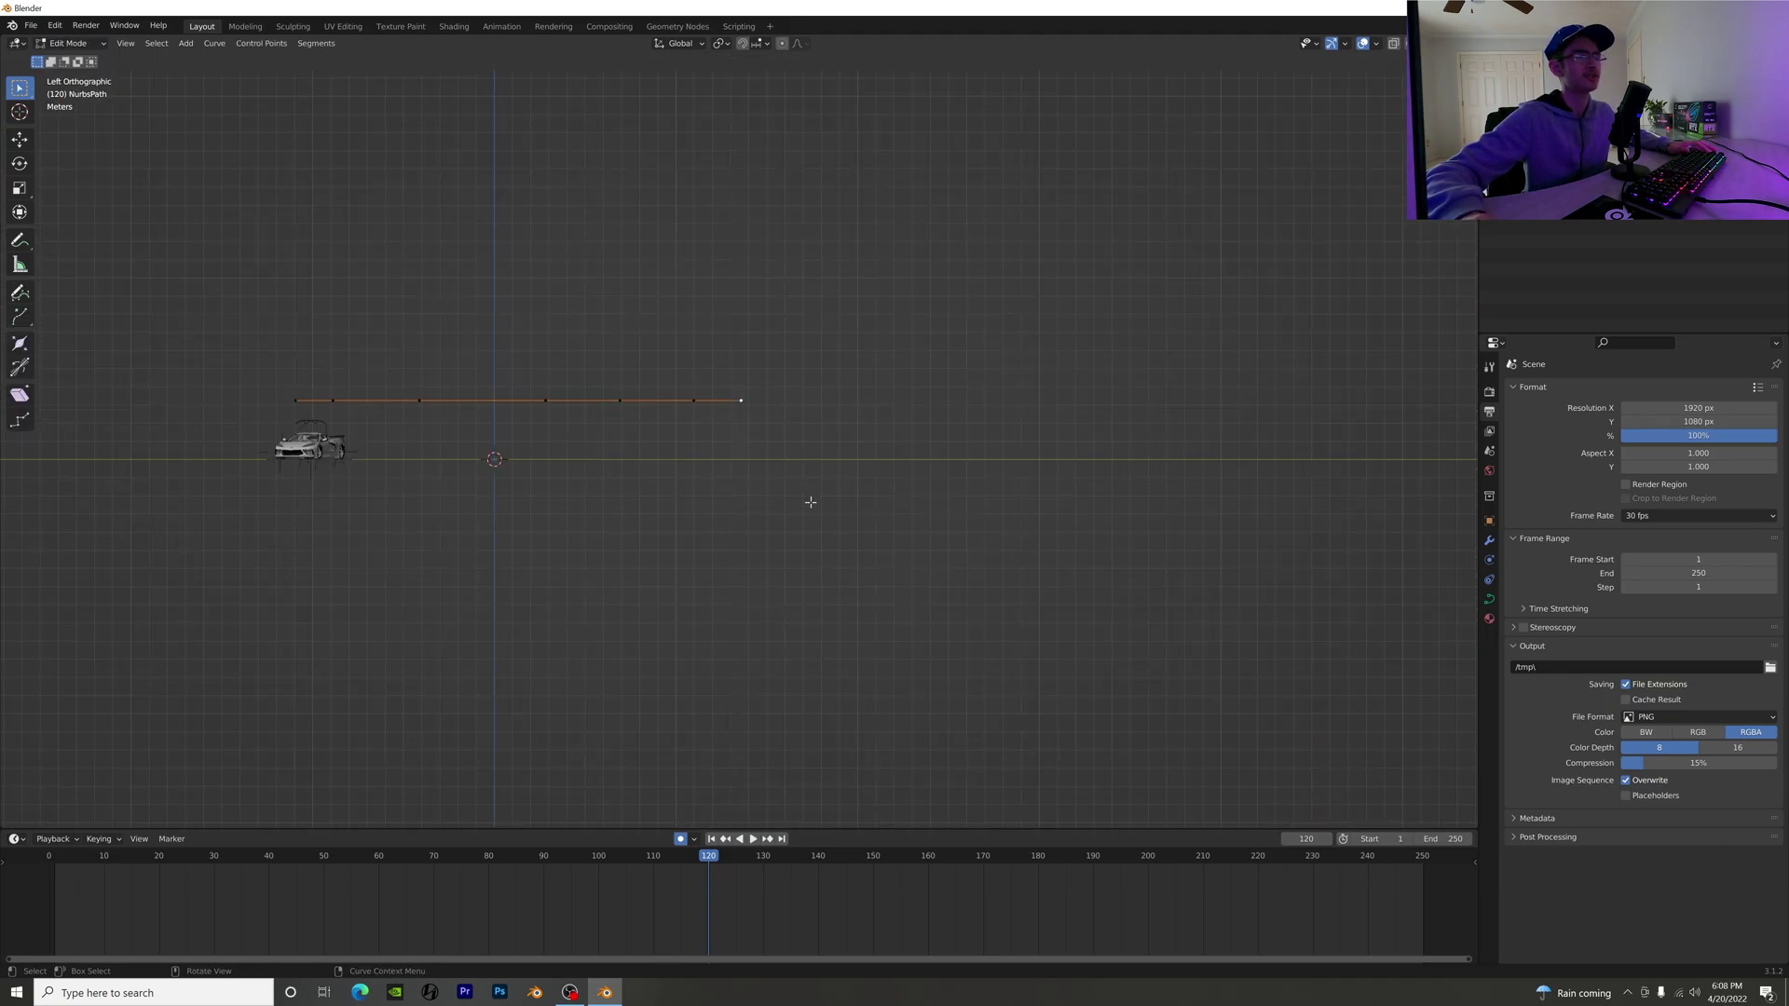
key("KP_7")
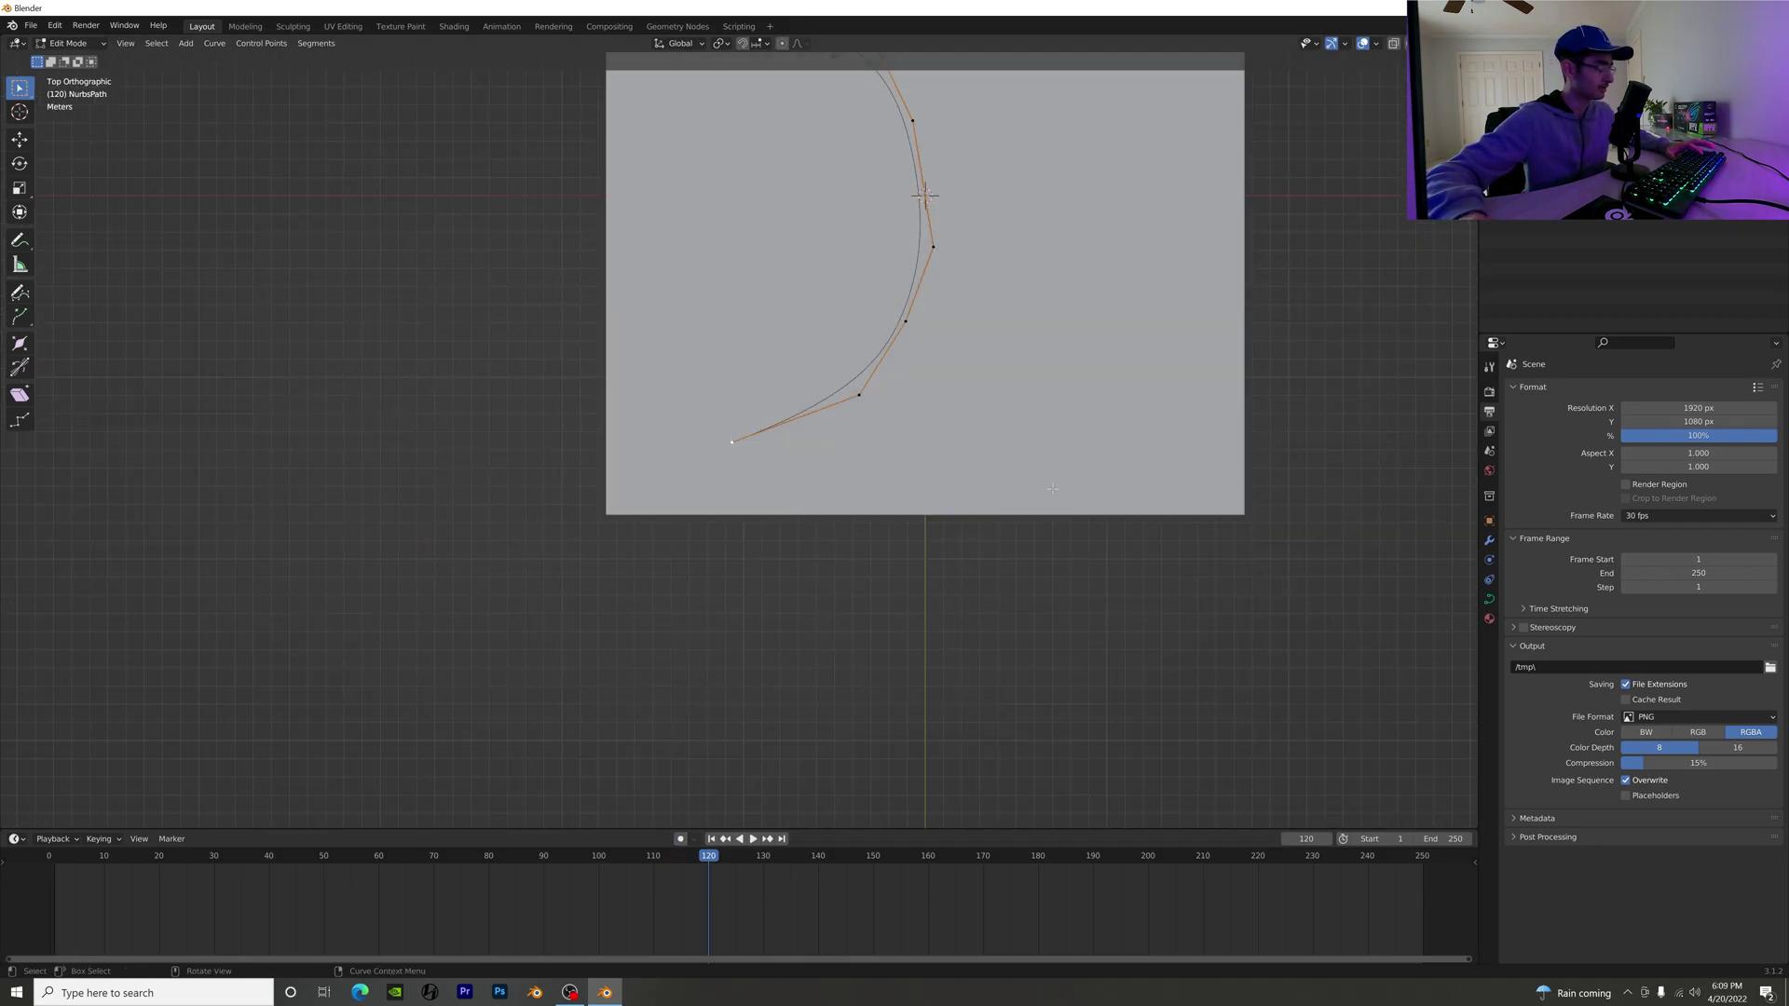
key("g")
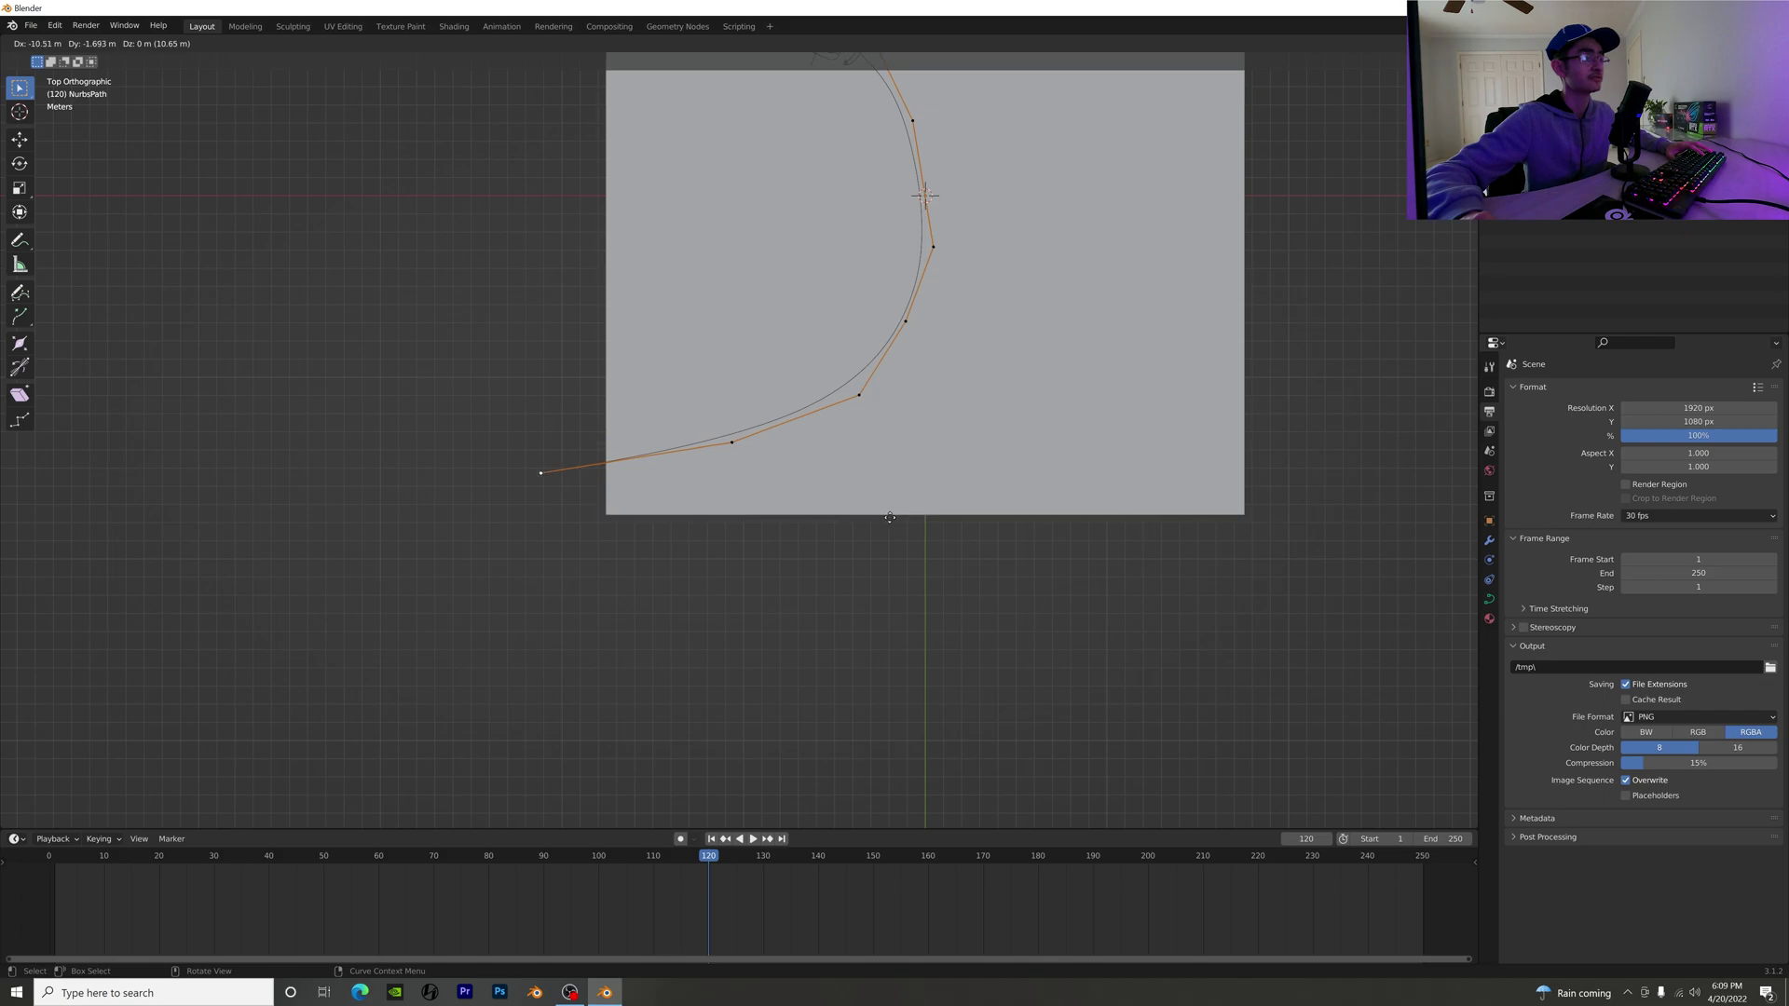
left_click(845, 492)
Step: Reposition the control points along the path's bend near its starting end to smooth the curve
left_click(906, 321)
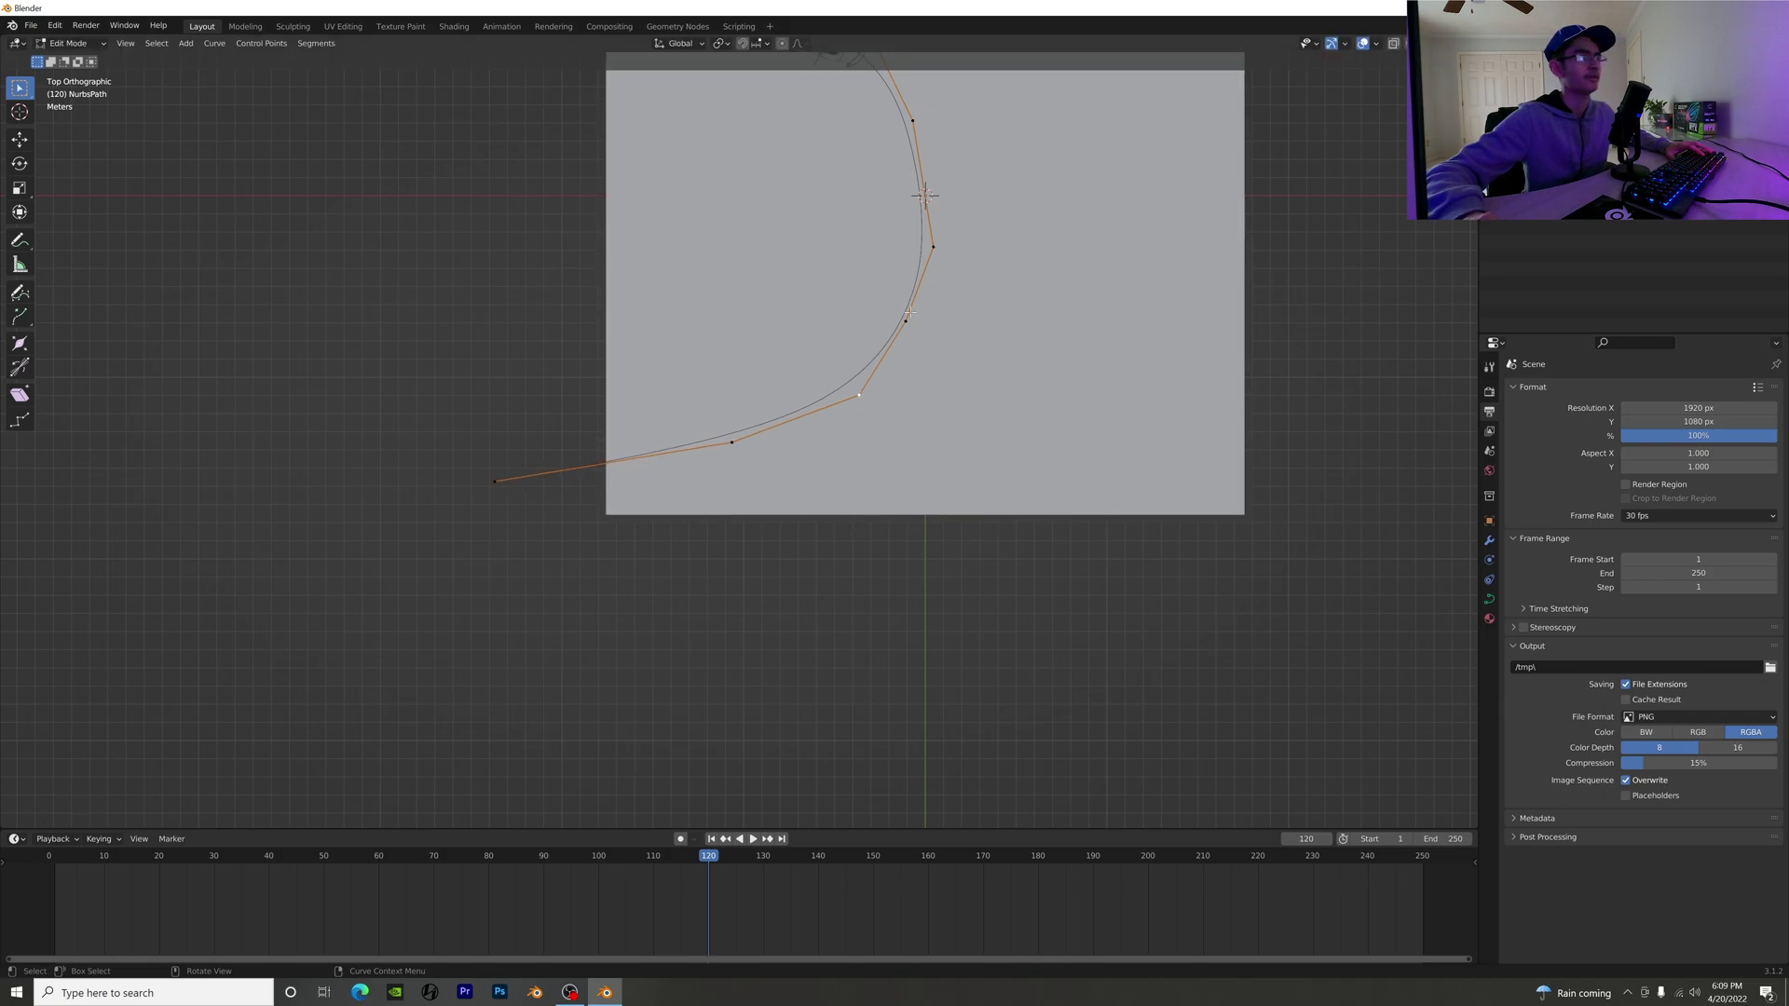
key("g")
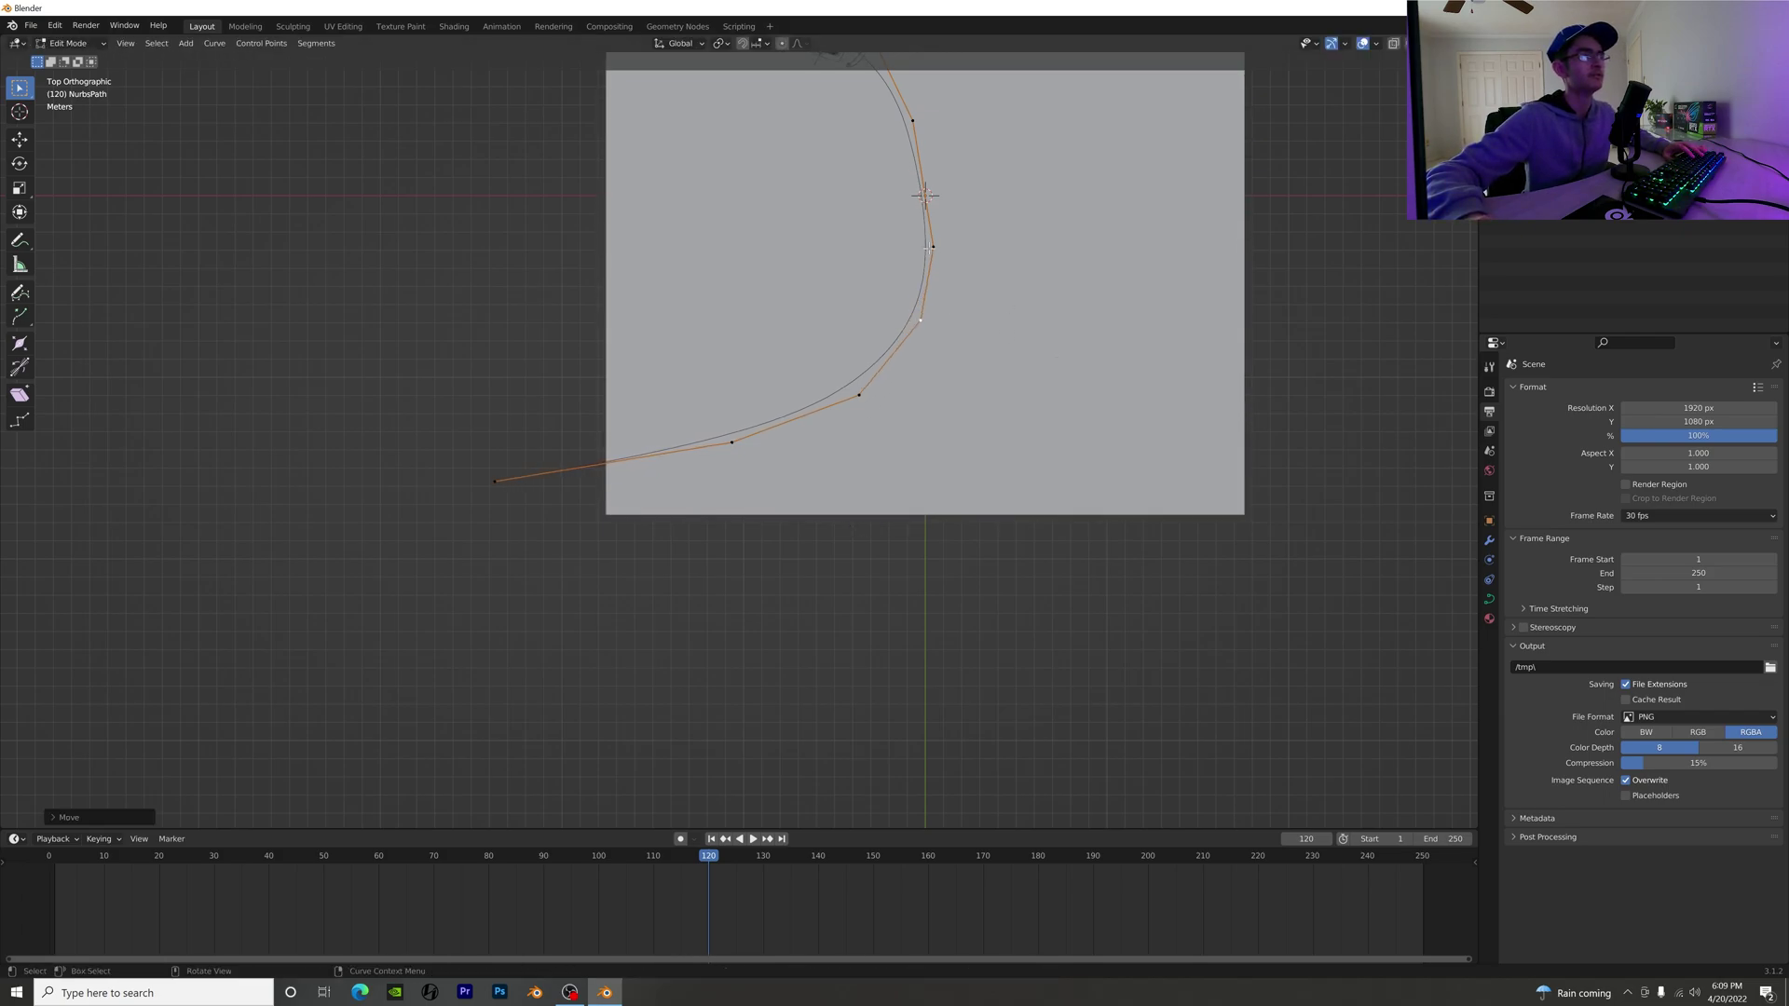
left_click(1050, 221)
key("g")
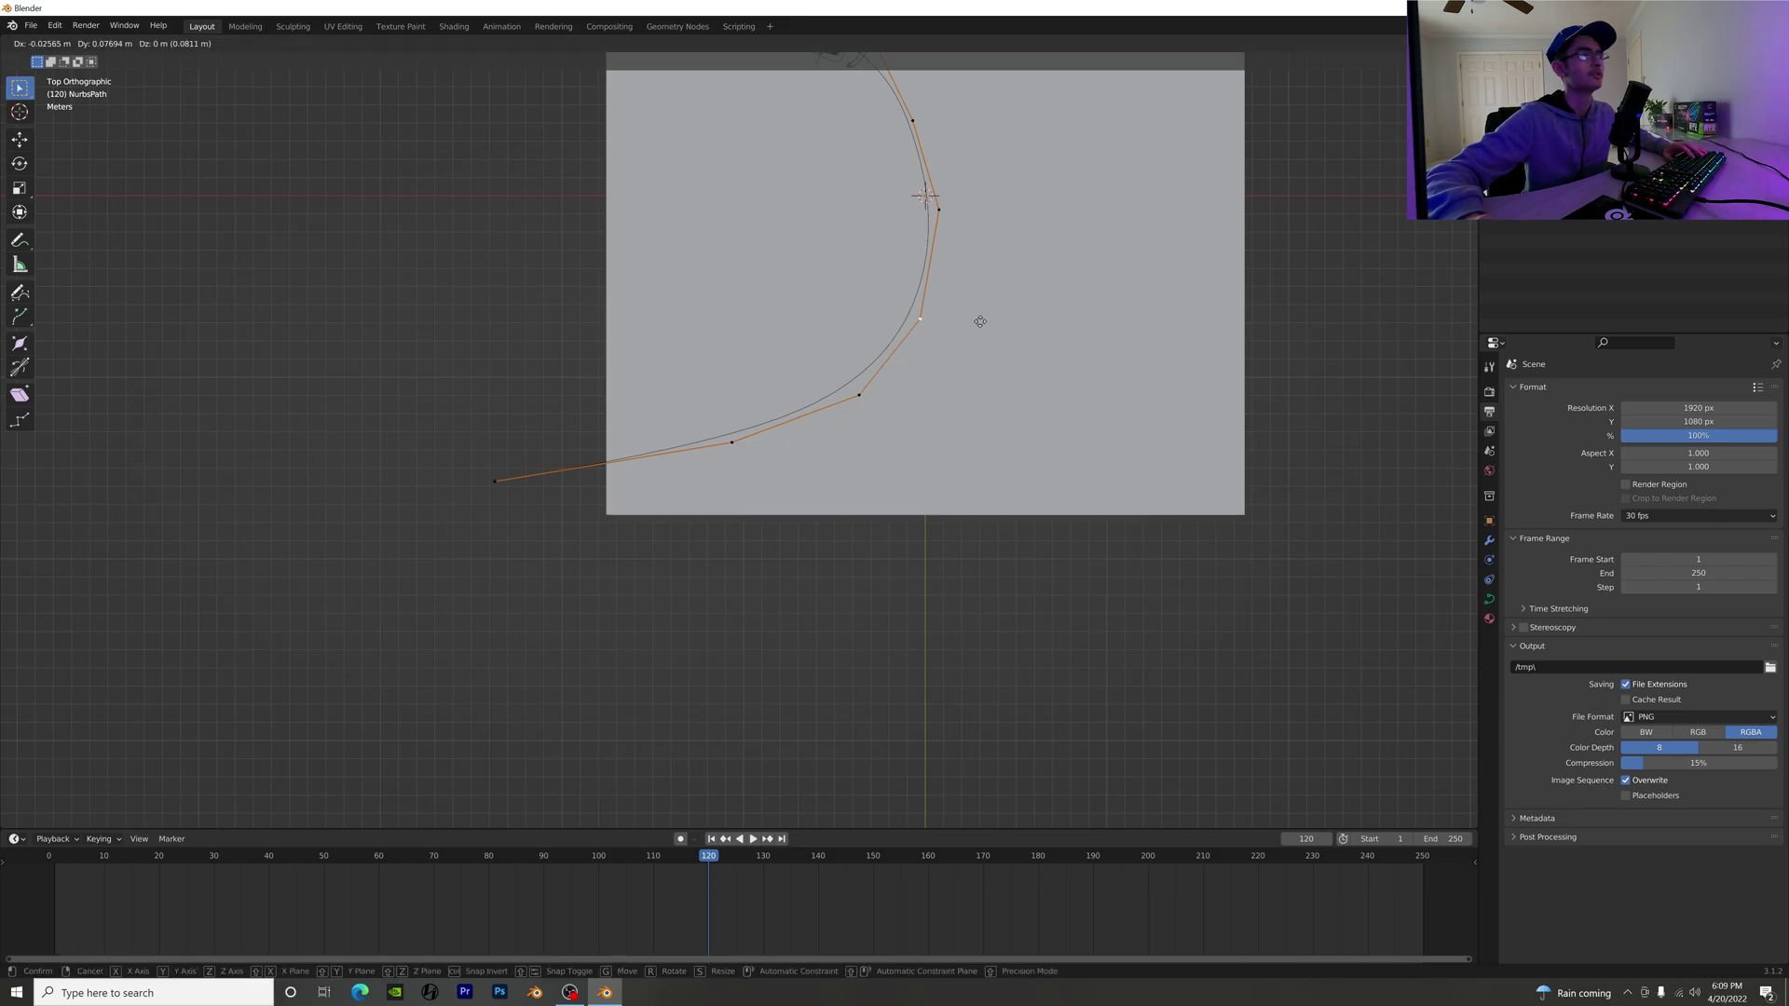
left_click(916, 311)
key("g")
left_click(904, 401)
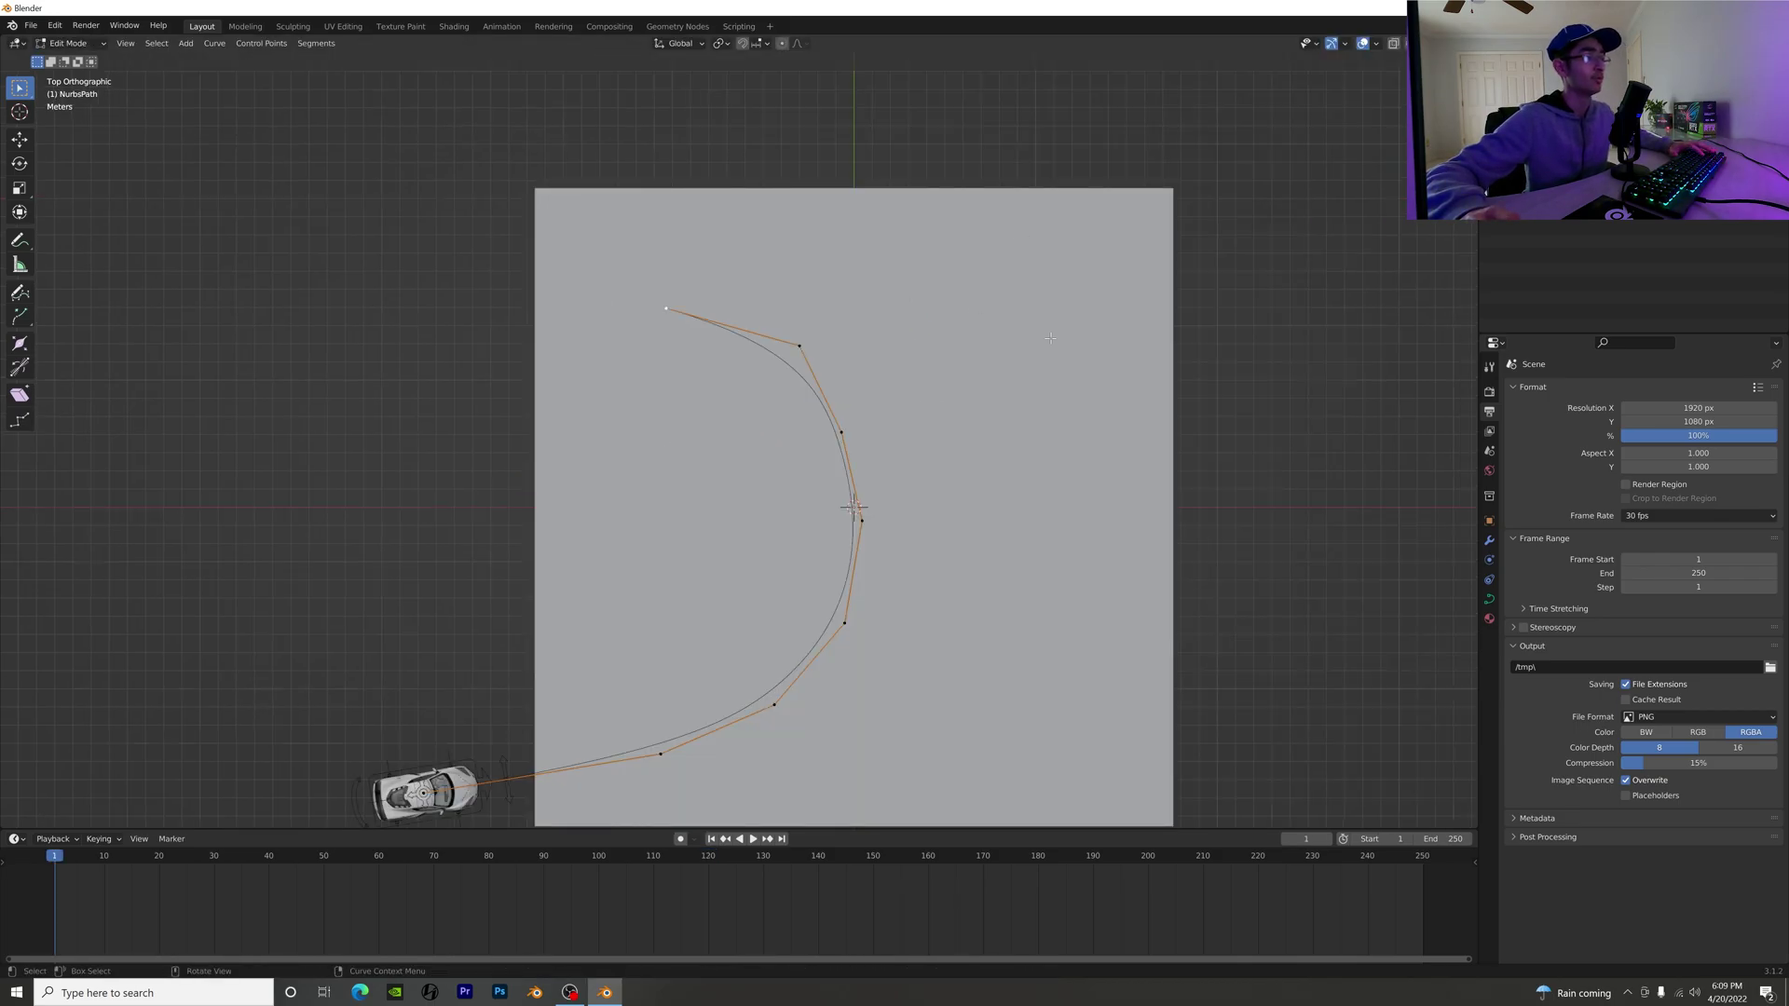
Step: Extrude the path's finishing end about 13.3 m beyond the plane and move the neighbouring control point outward
key("e")
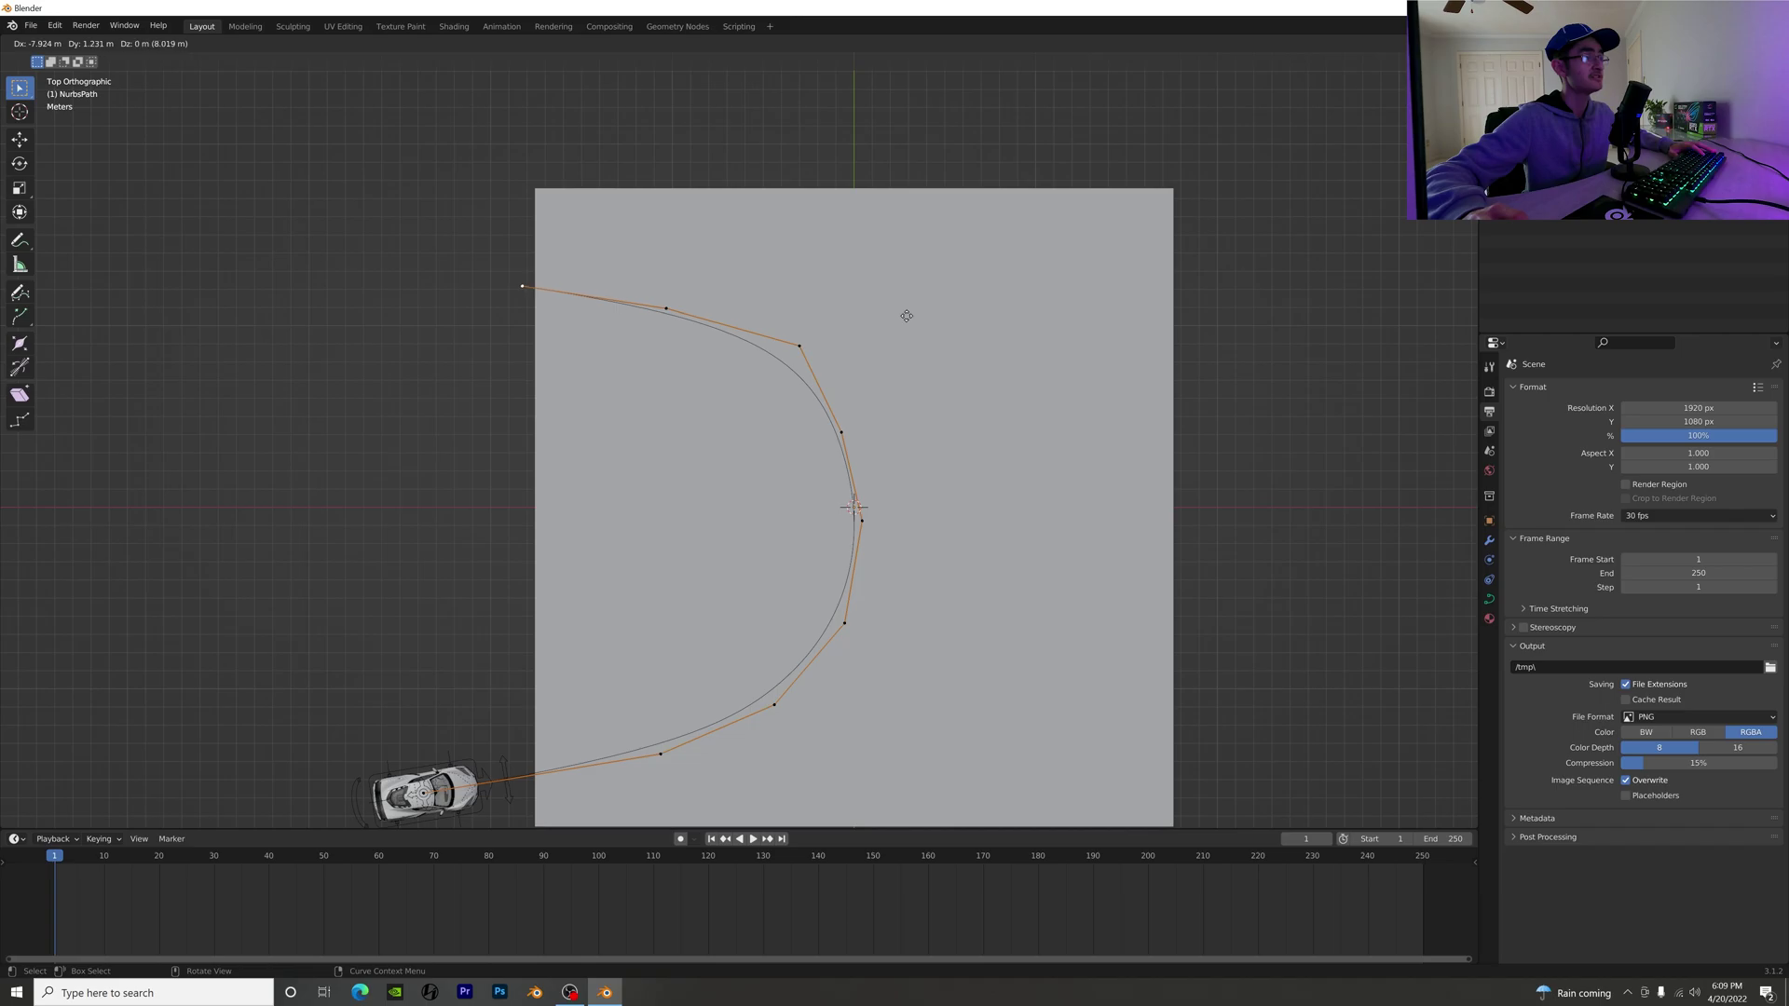
left_click(804, 322)
left_click(673, 315)
key("g")
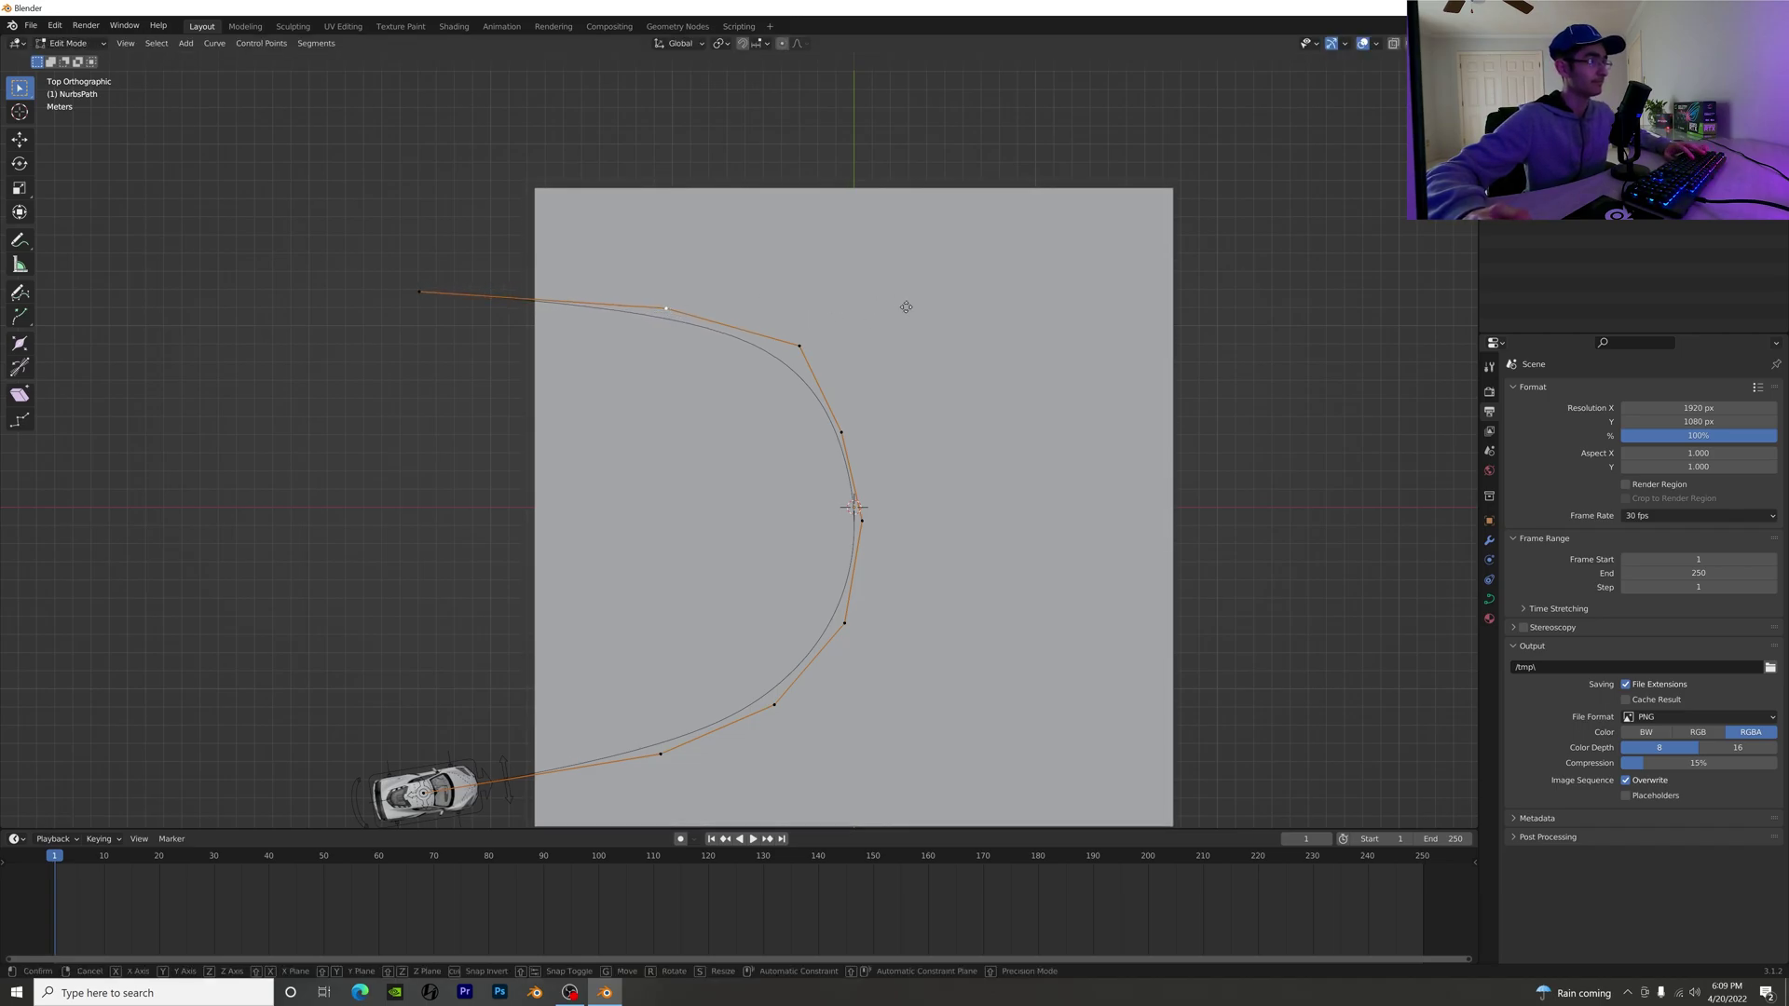
left_click(882, 271)
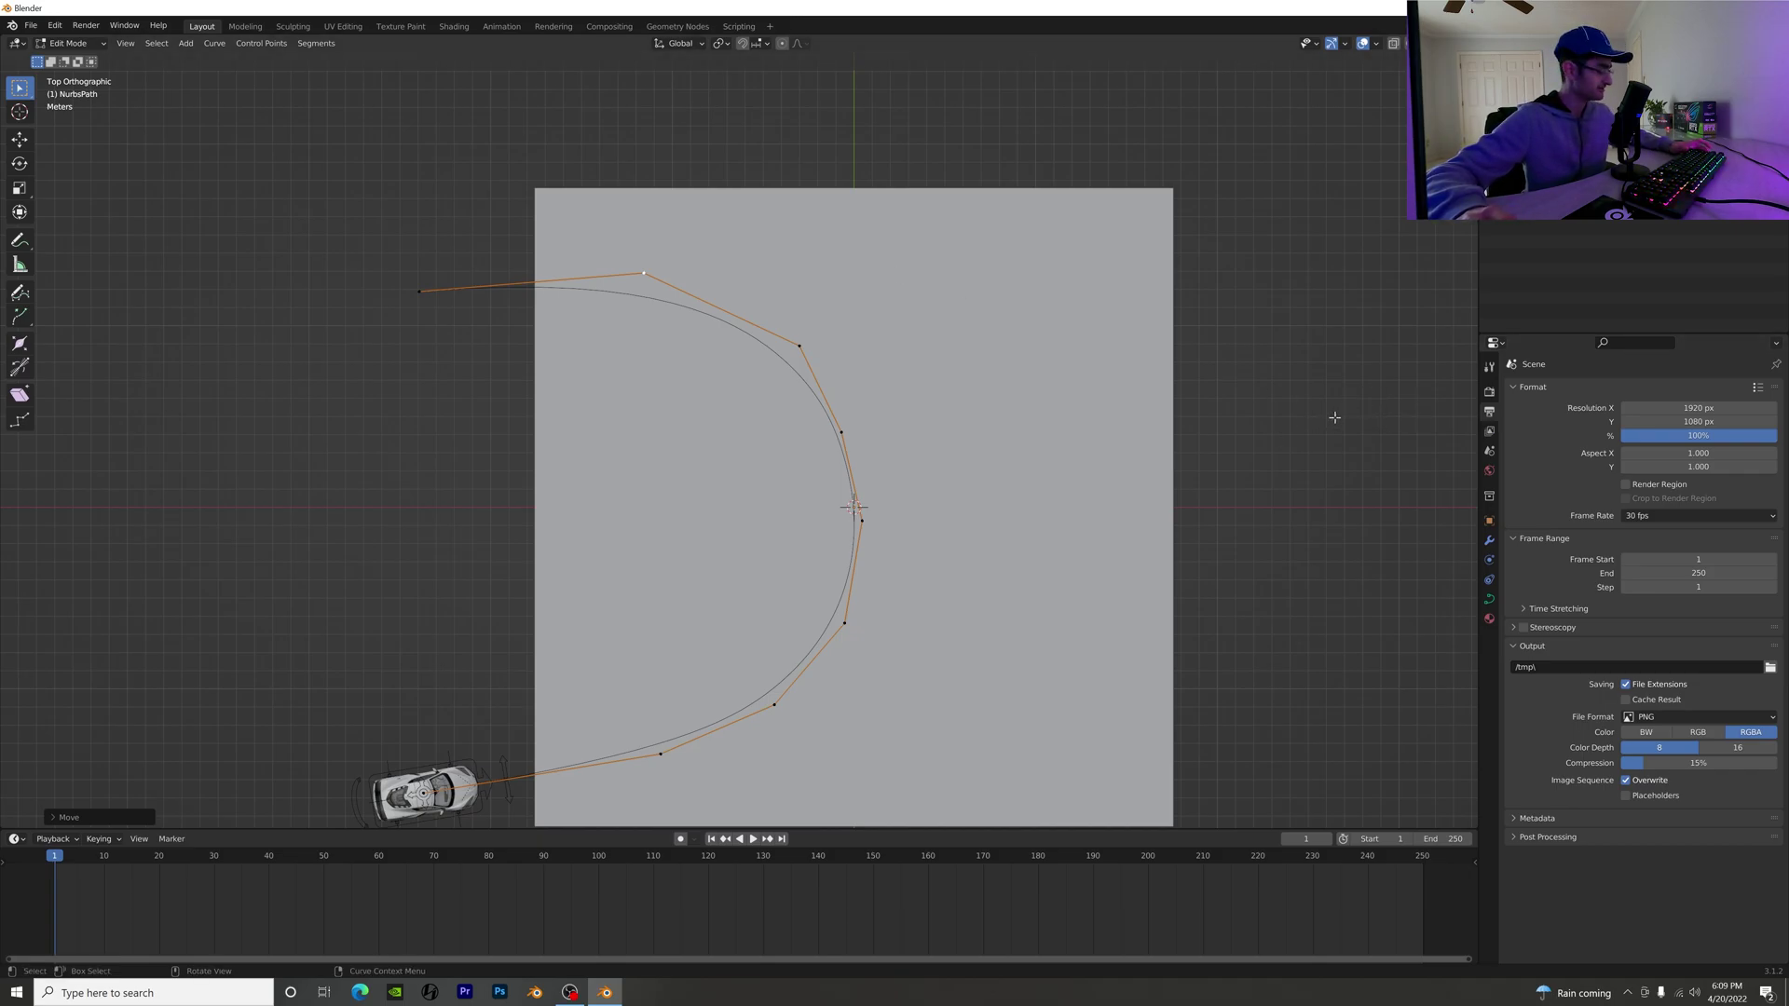
Step: Leave Edit Mode and play the animation to check the car along the extended path
key("Tab")
middle_click_drag(1295, 428, 1286, 305)
key("space")
scroll(1239, 328, "up", 3)
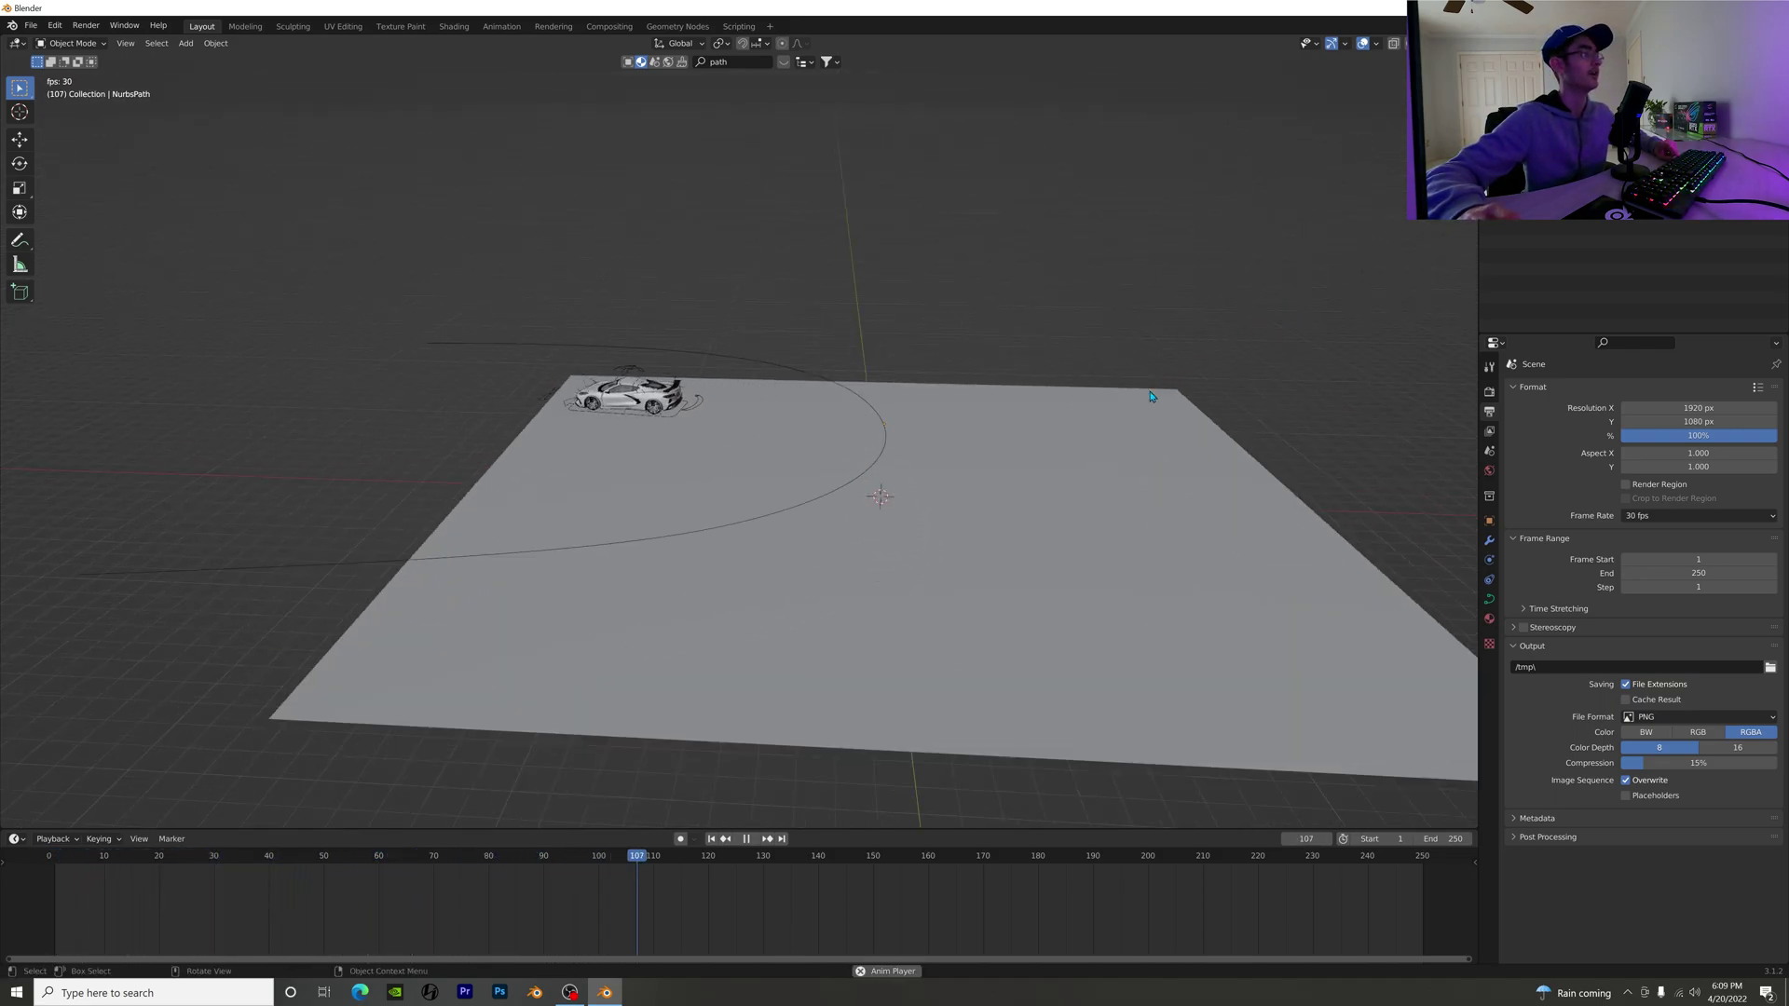
key("space")
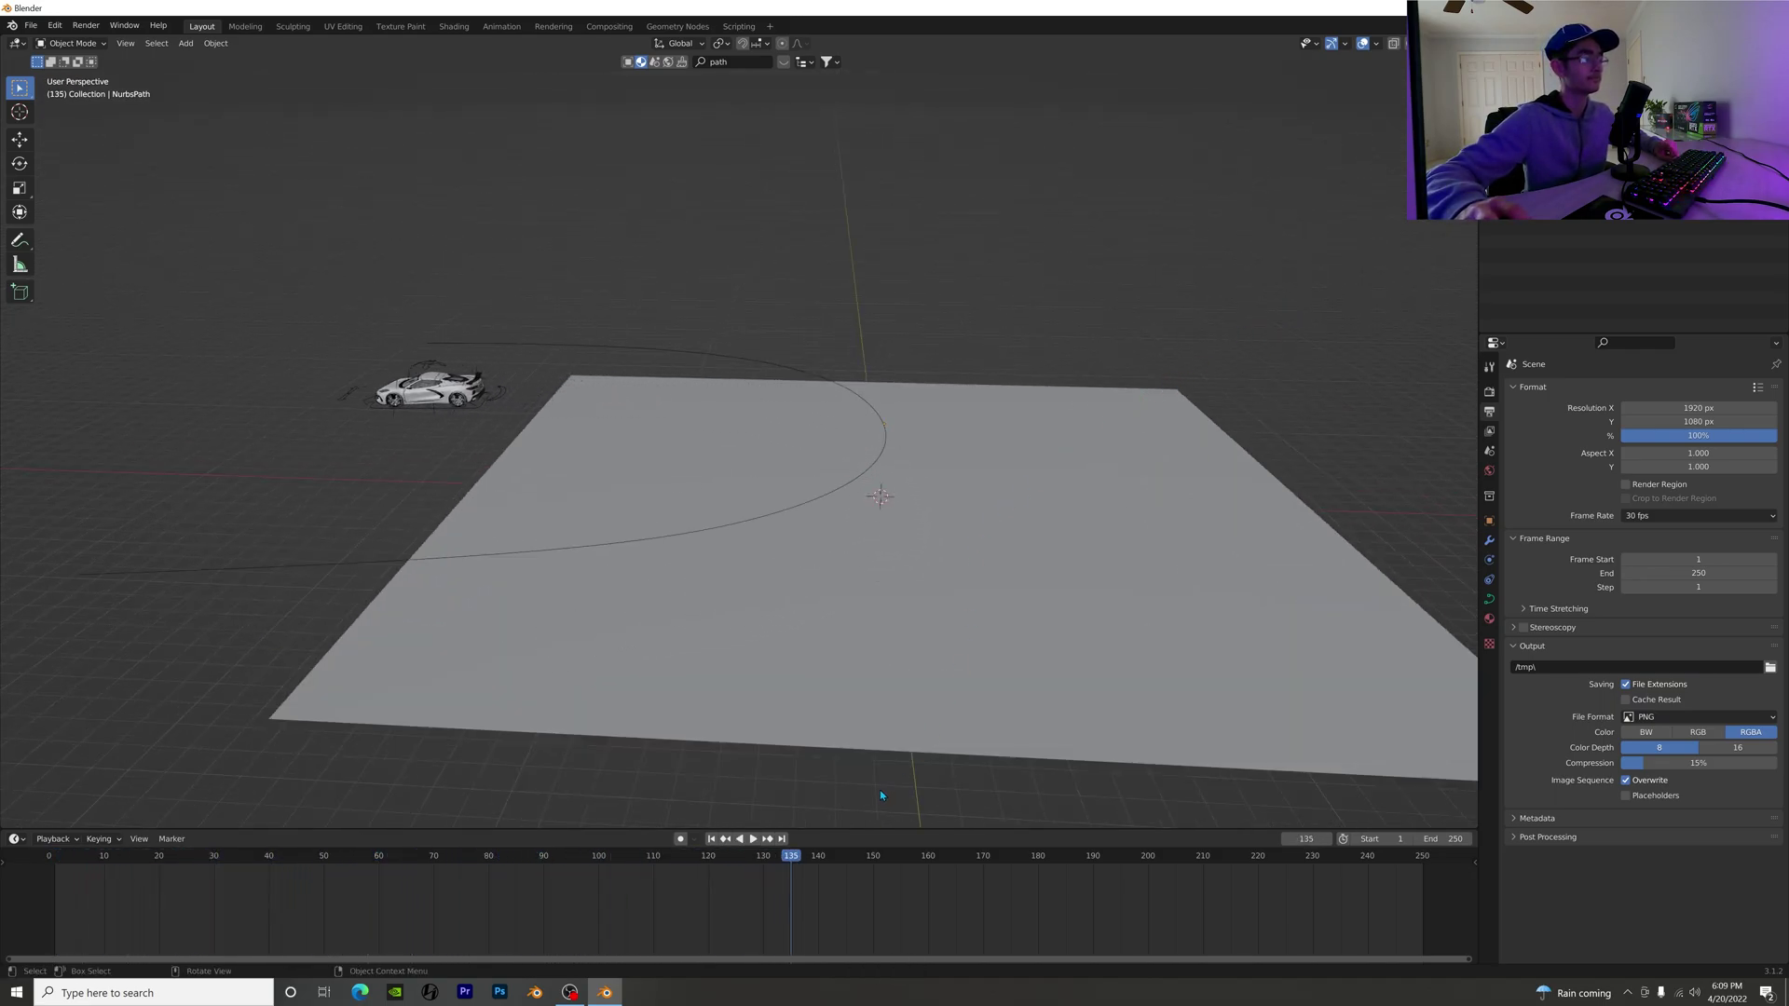
Step: Select the car rig, scrub to its last keyframe and set the scene's end frame to 130
left_click(457, 361)
left_click_drag(789, 857, 765, 875)
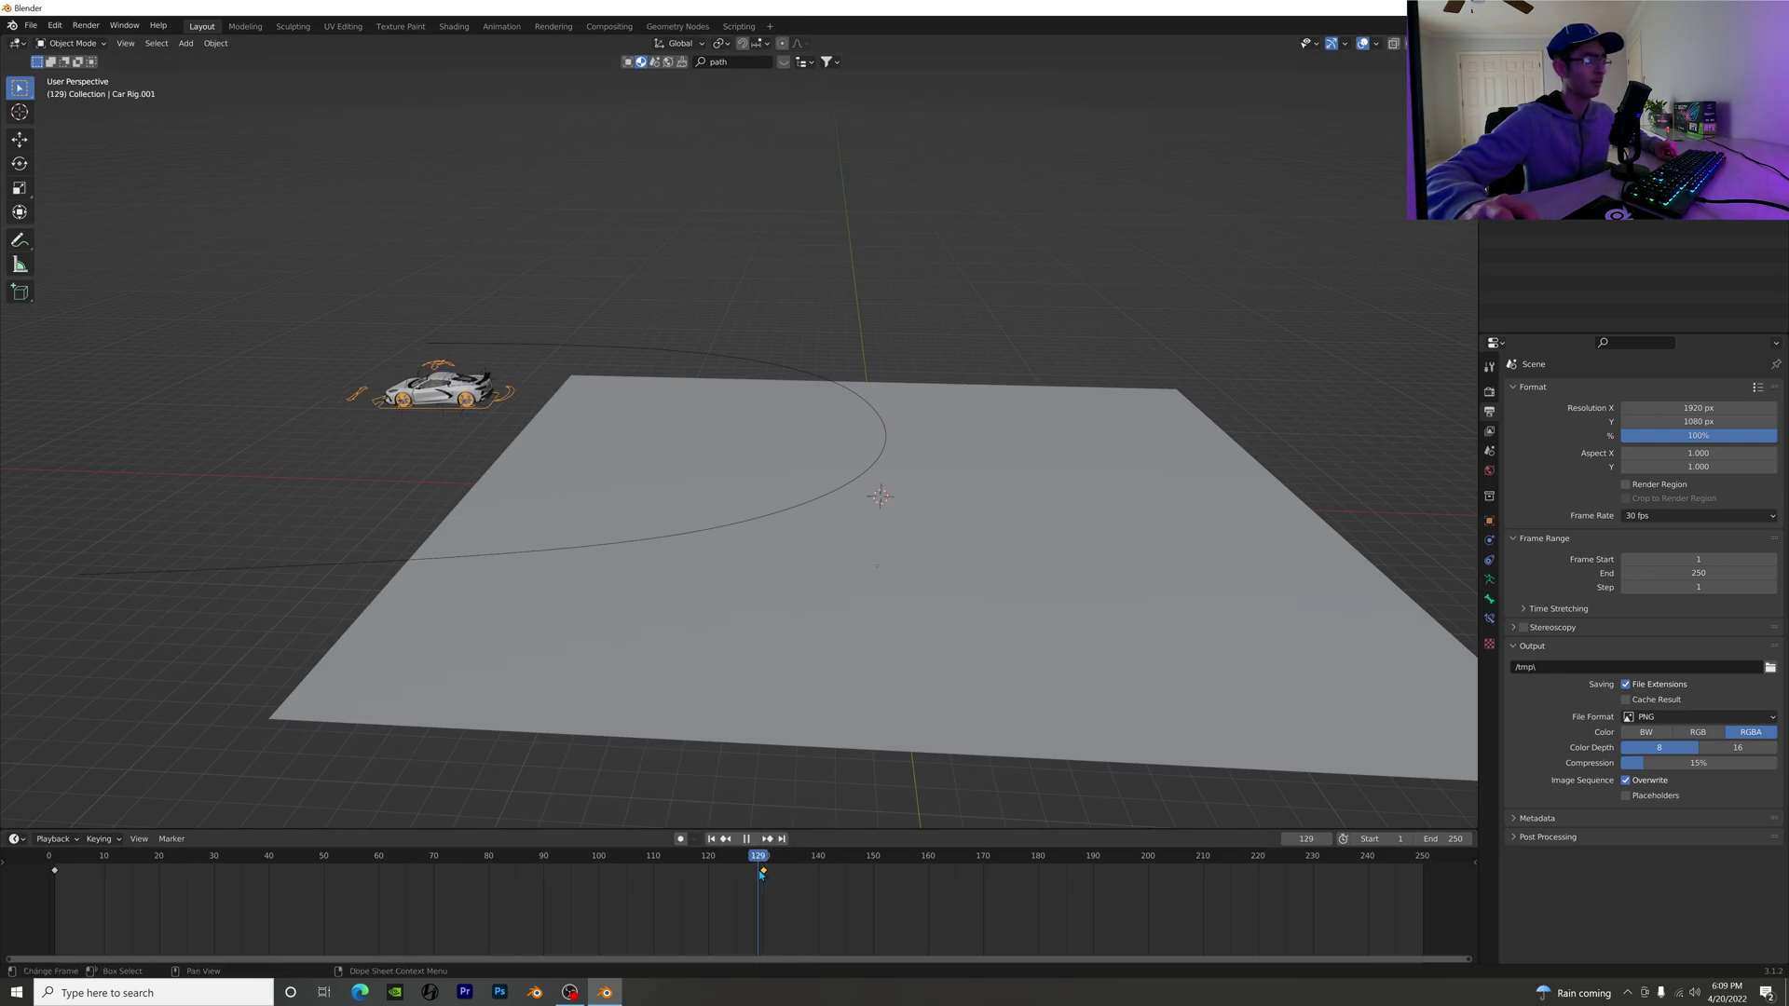
key("space")
left_click_drag(1446, 839, 1339, 839)
Step: Play the shortened animation to check the drive and return to frame 1
key("space")
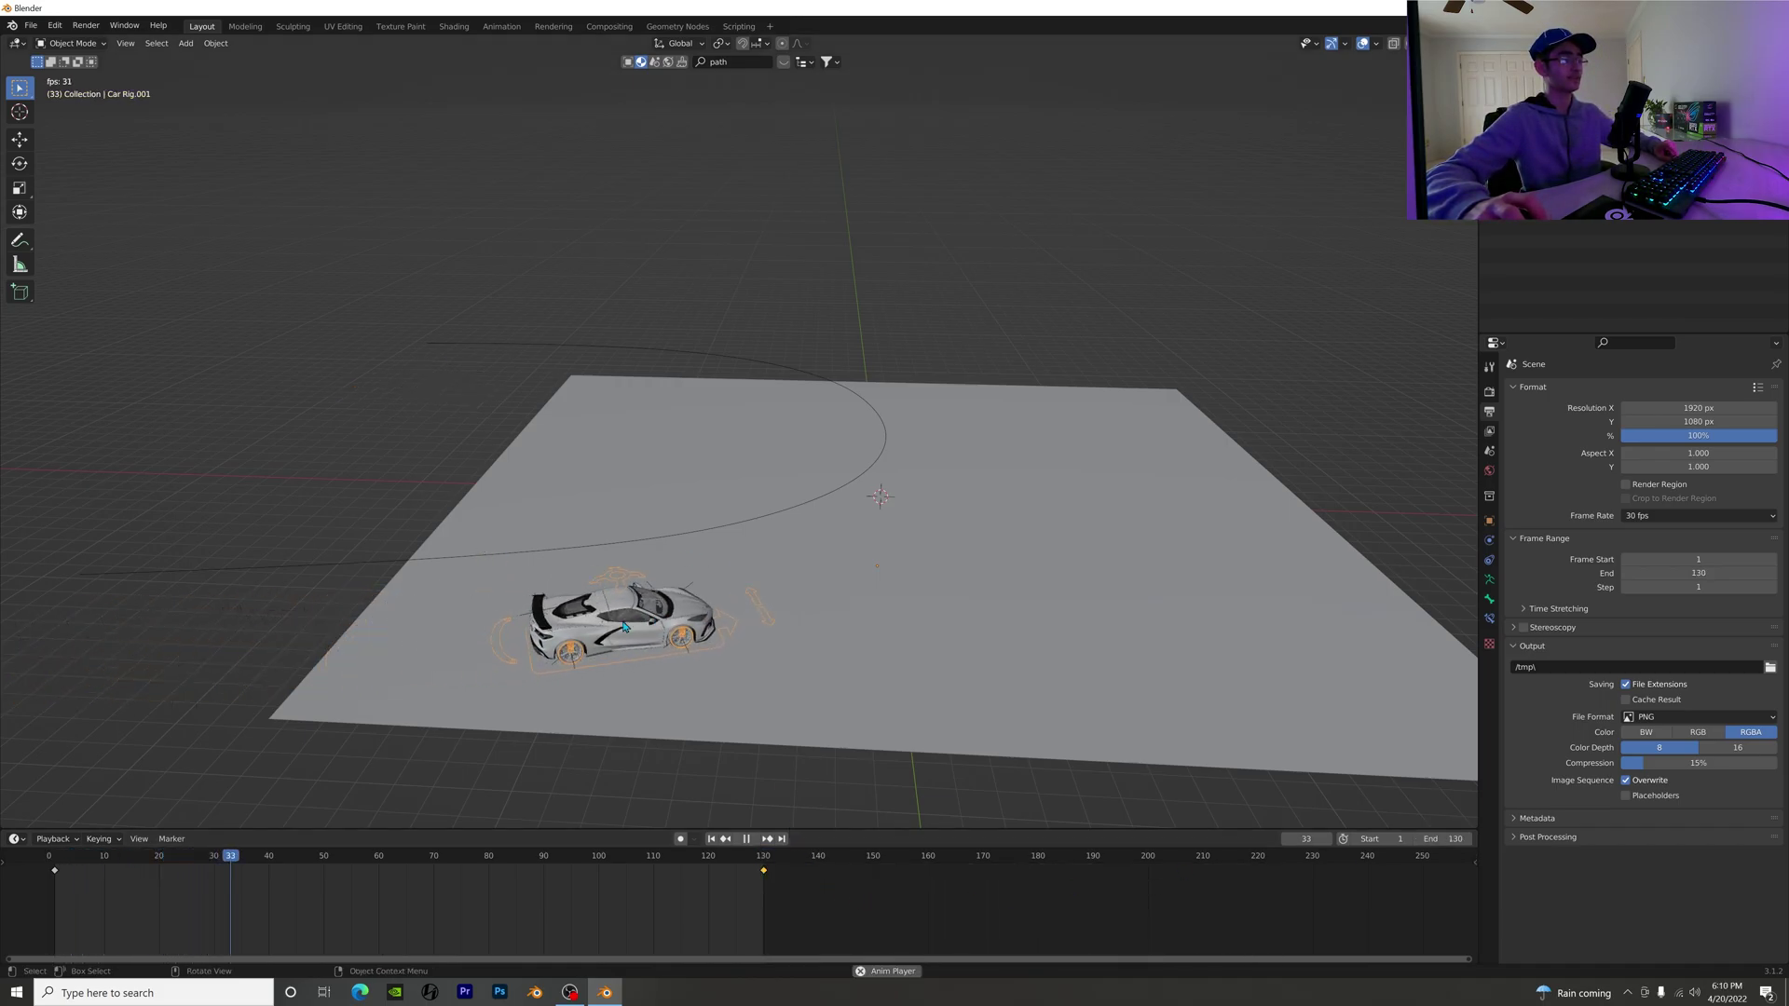
key("space")
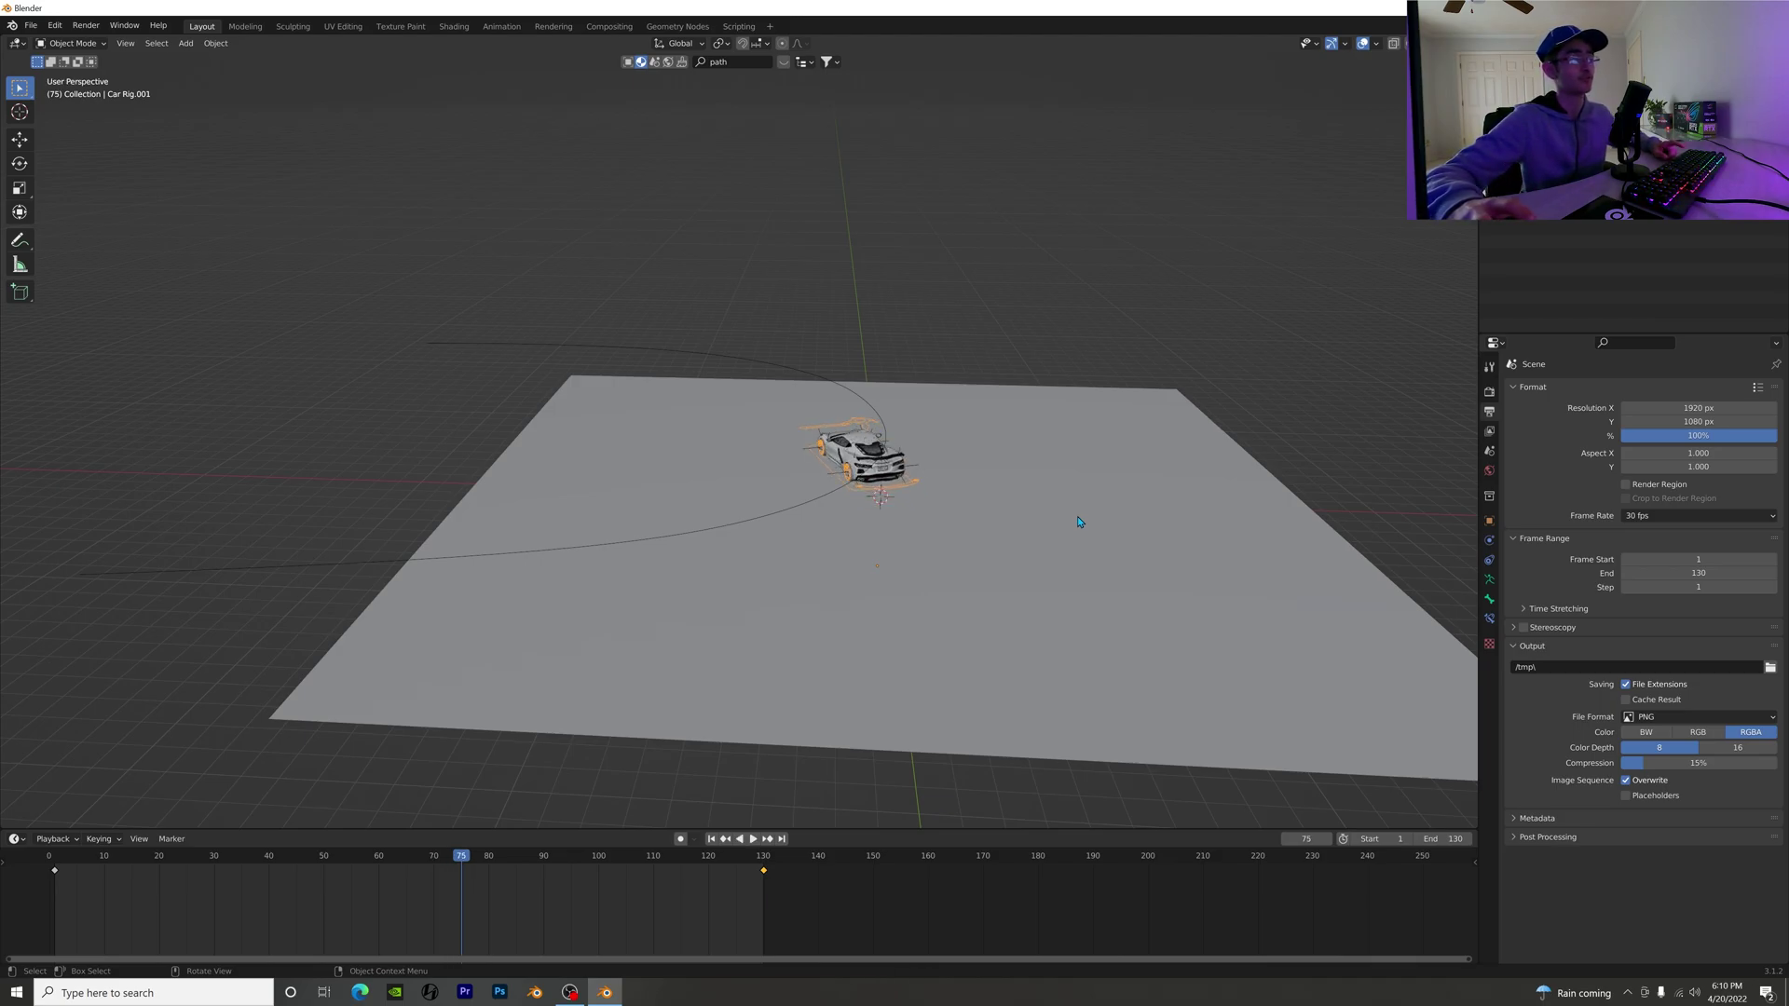
left_click_drag(461, 855, 54, 902)
key("space")
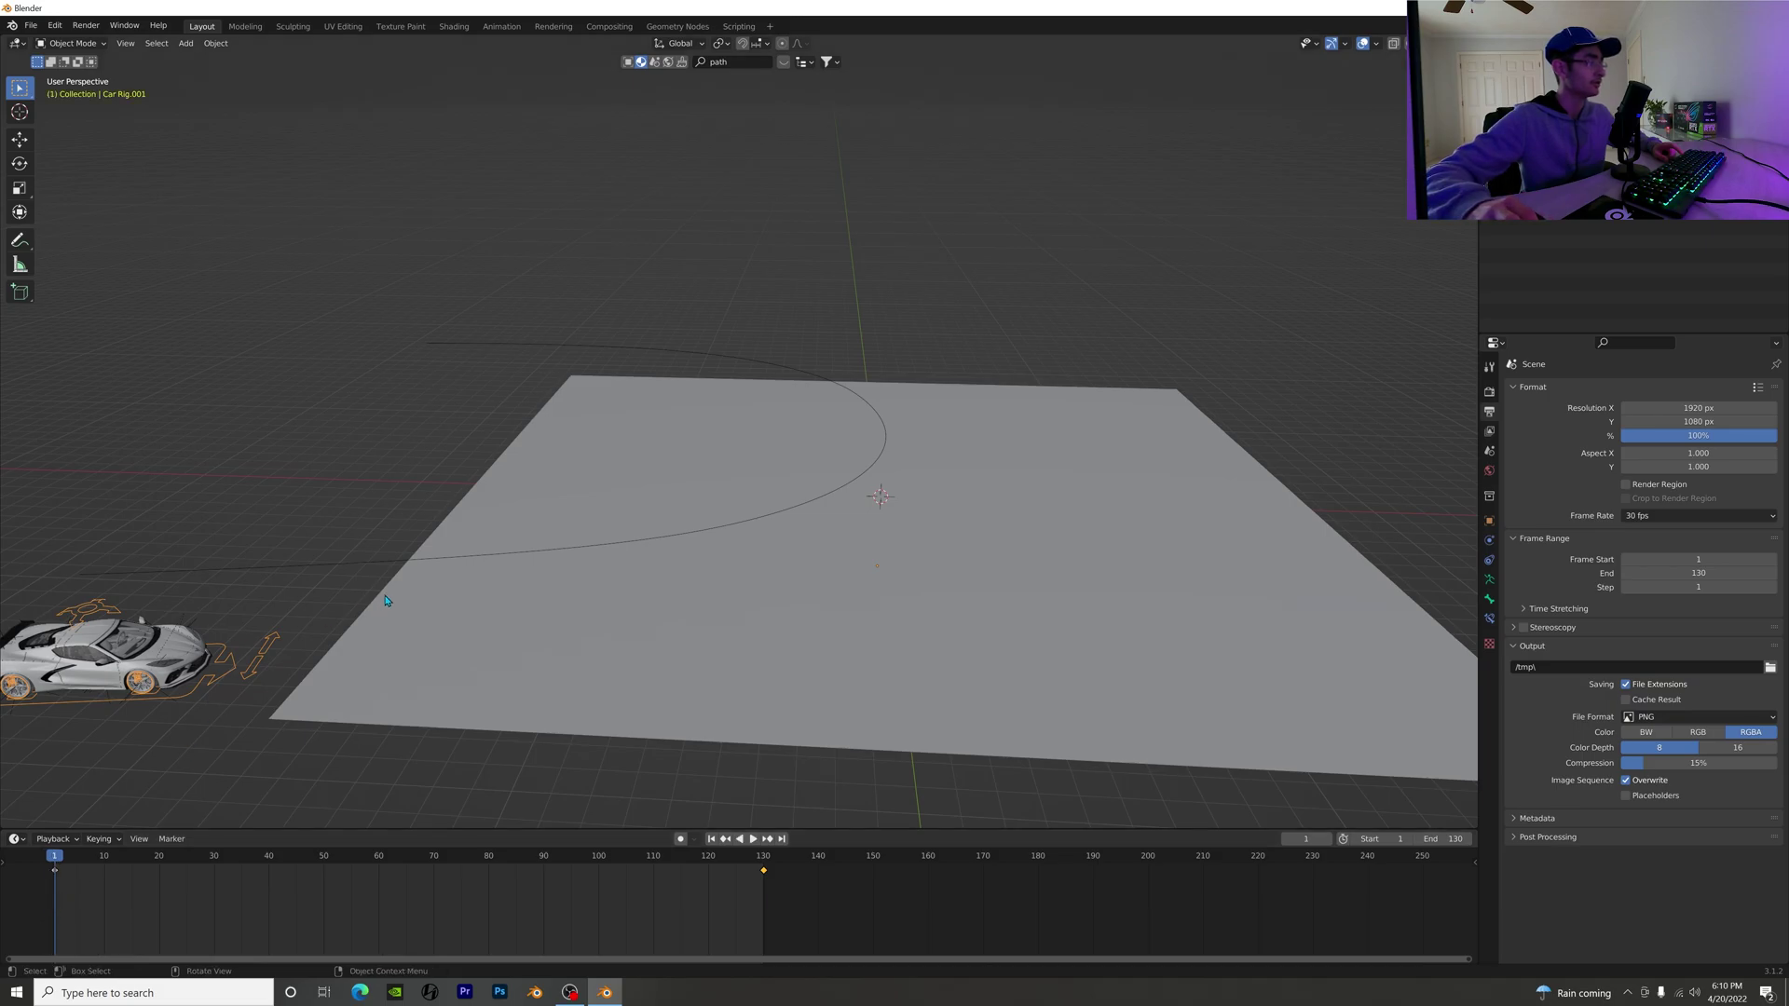
Step: Put the car rig in Pose Mode for a closer look at its controls
middle_click_drag(386, 601, 702, 550)
left_click(58, 44)
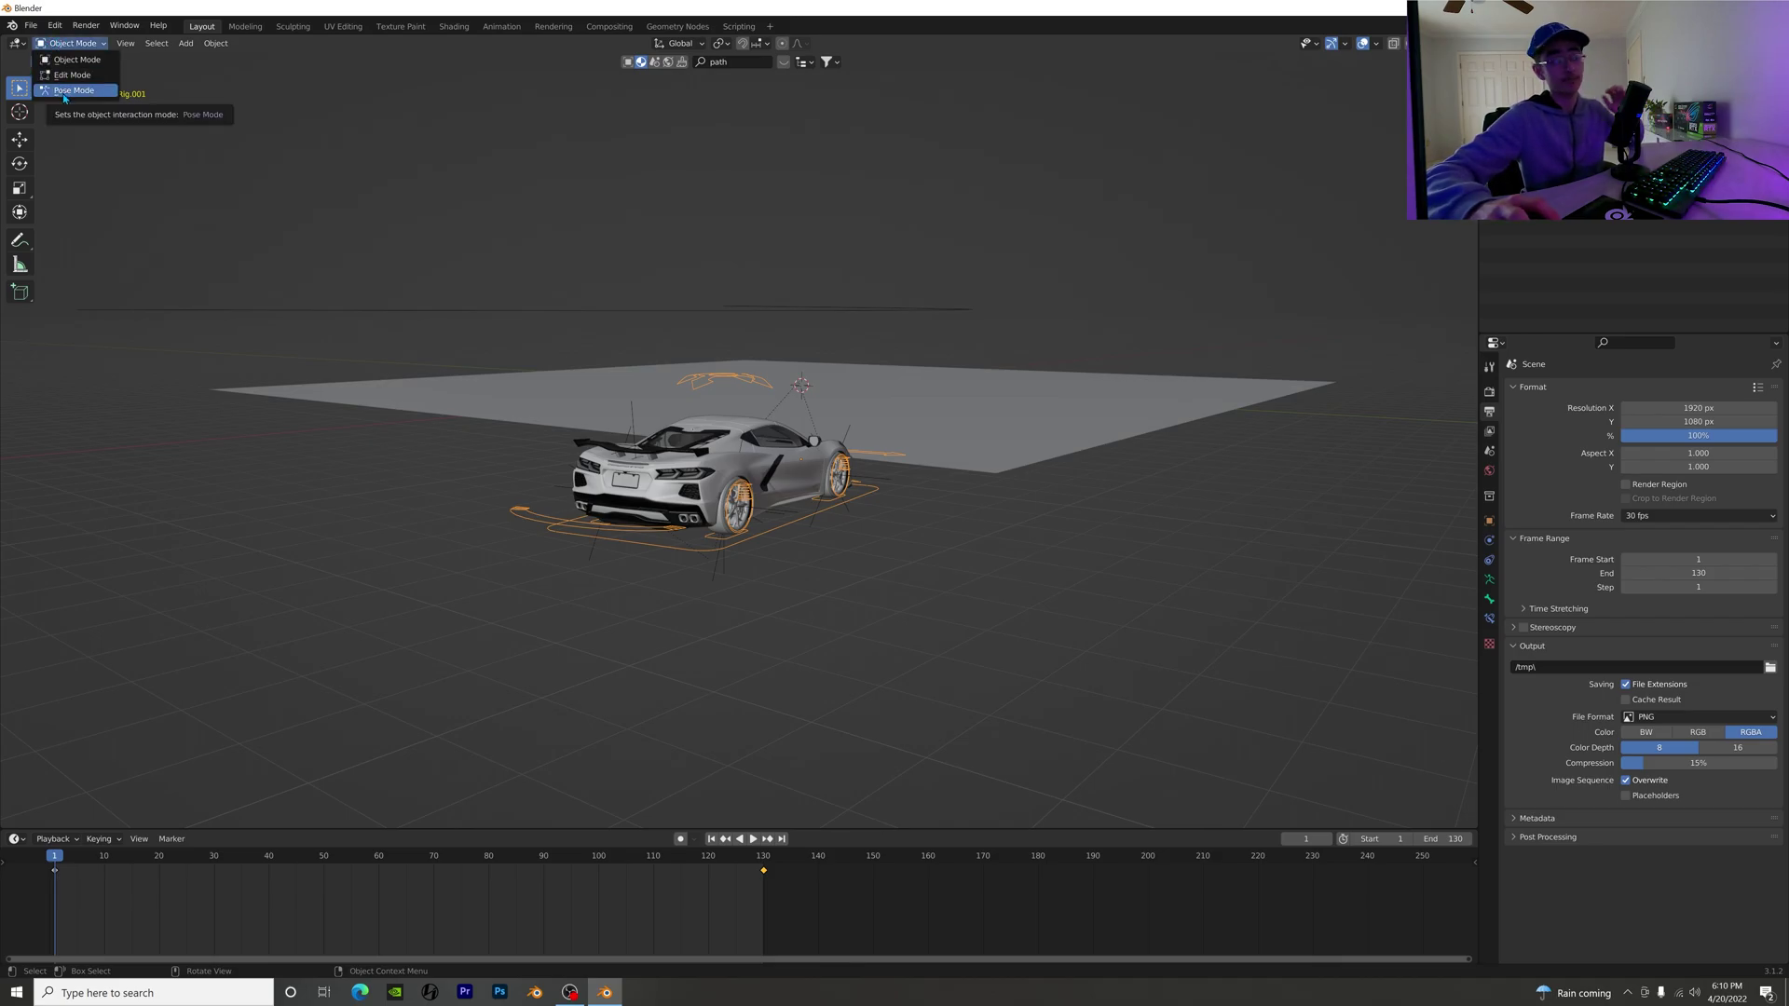
left_click(63, 96)
middle_click_drag(708, 438, 755, 517)
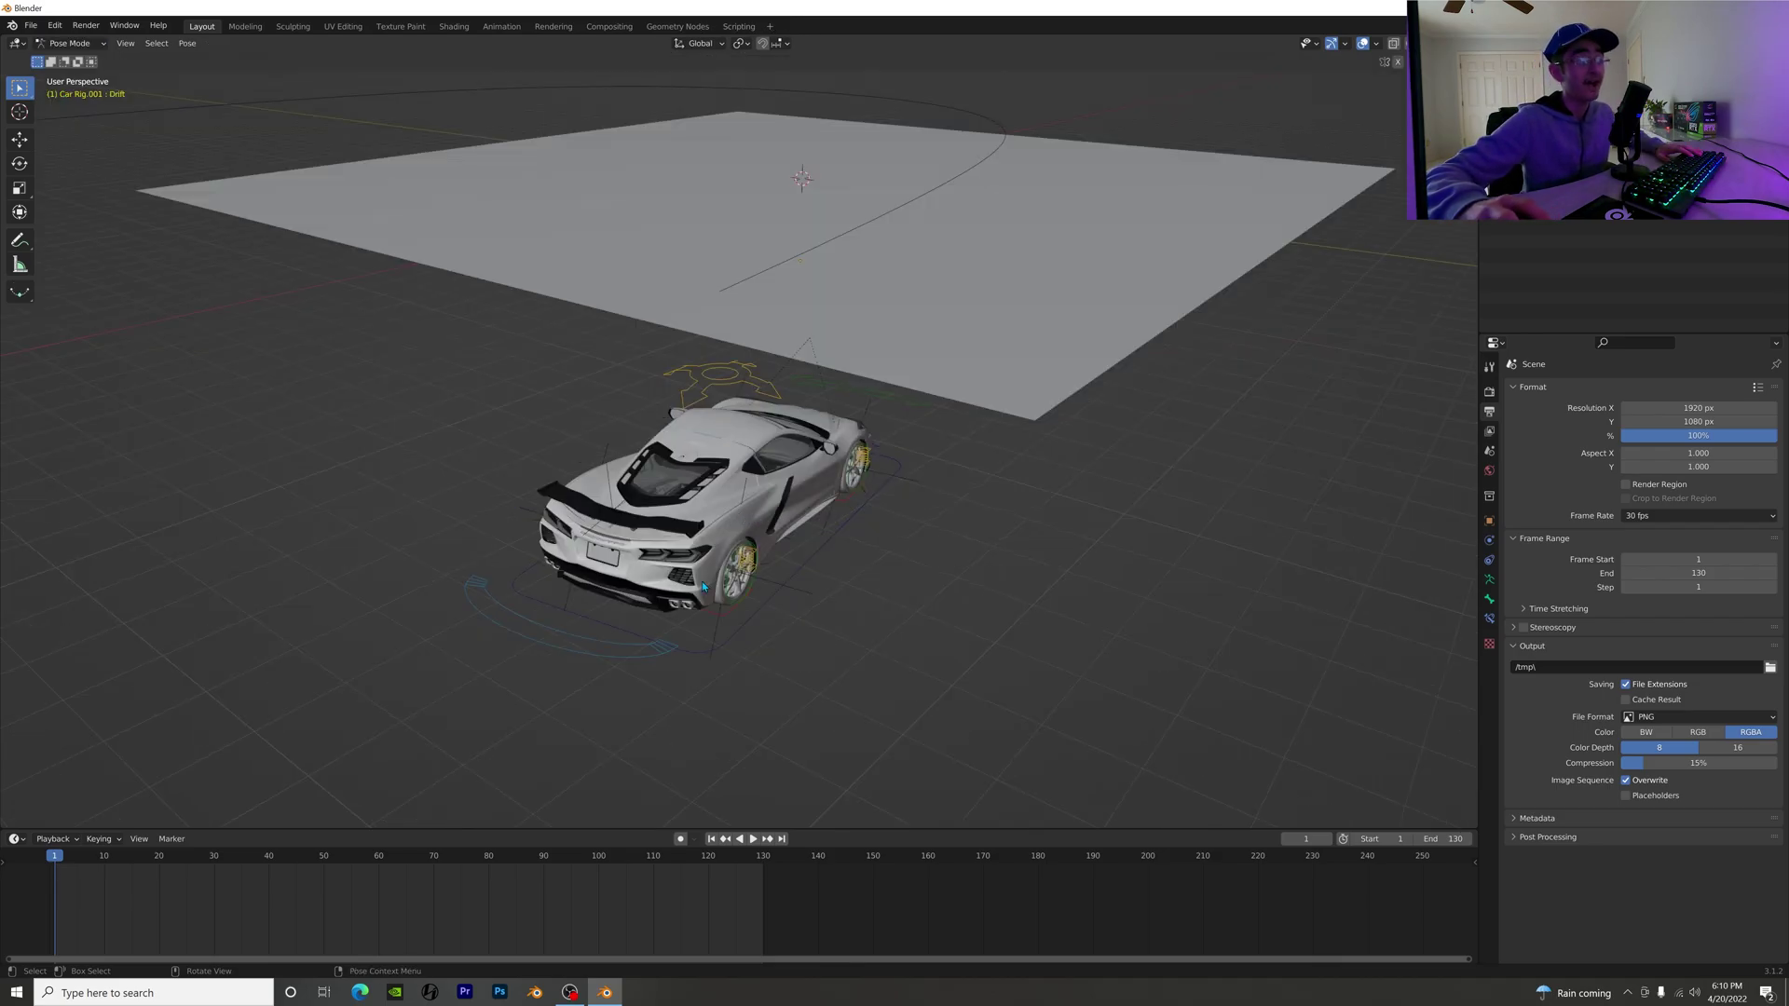
Step: Move the Drift bone behind the car sideways to swing the car's rear, and inspect the pose from the front
left_click(475, 583)
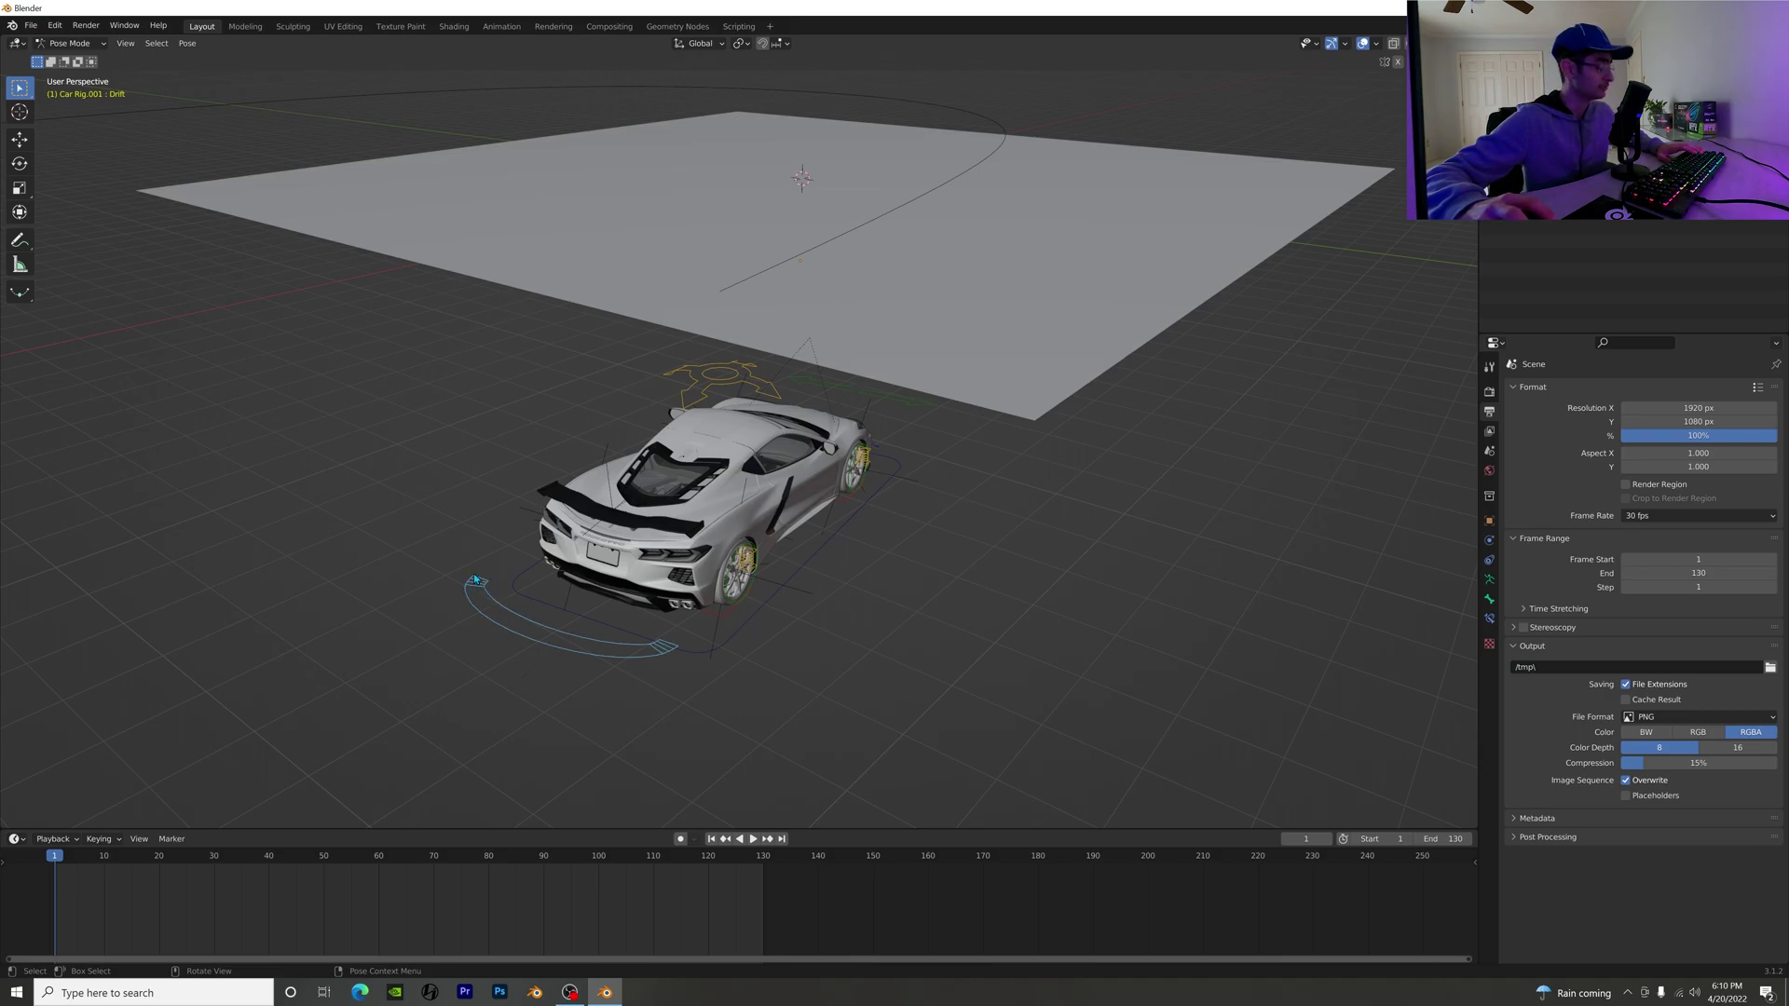
key("g")
left_click(892, 517)
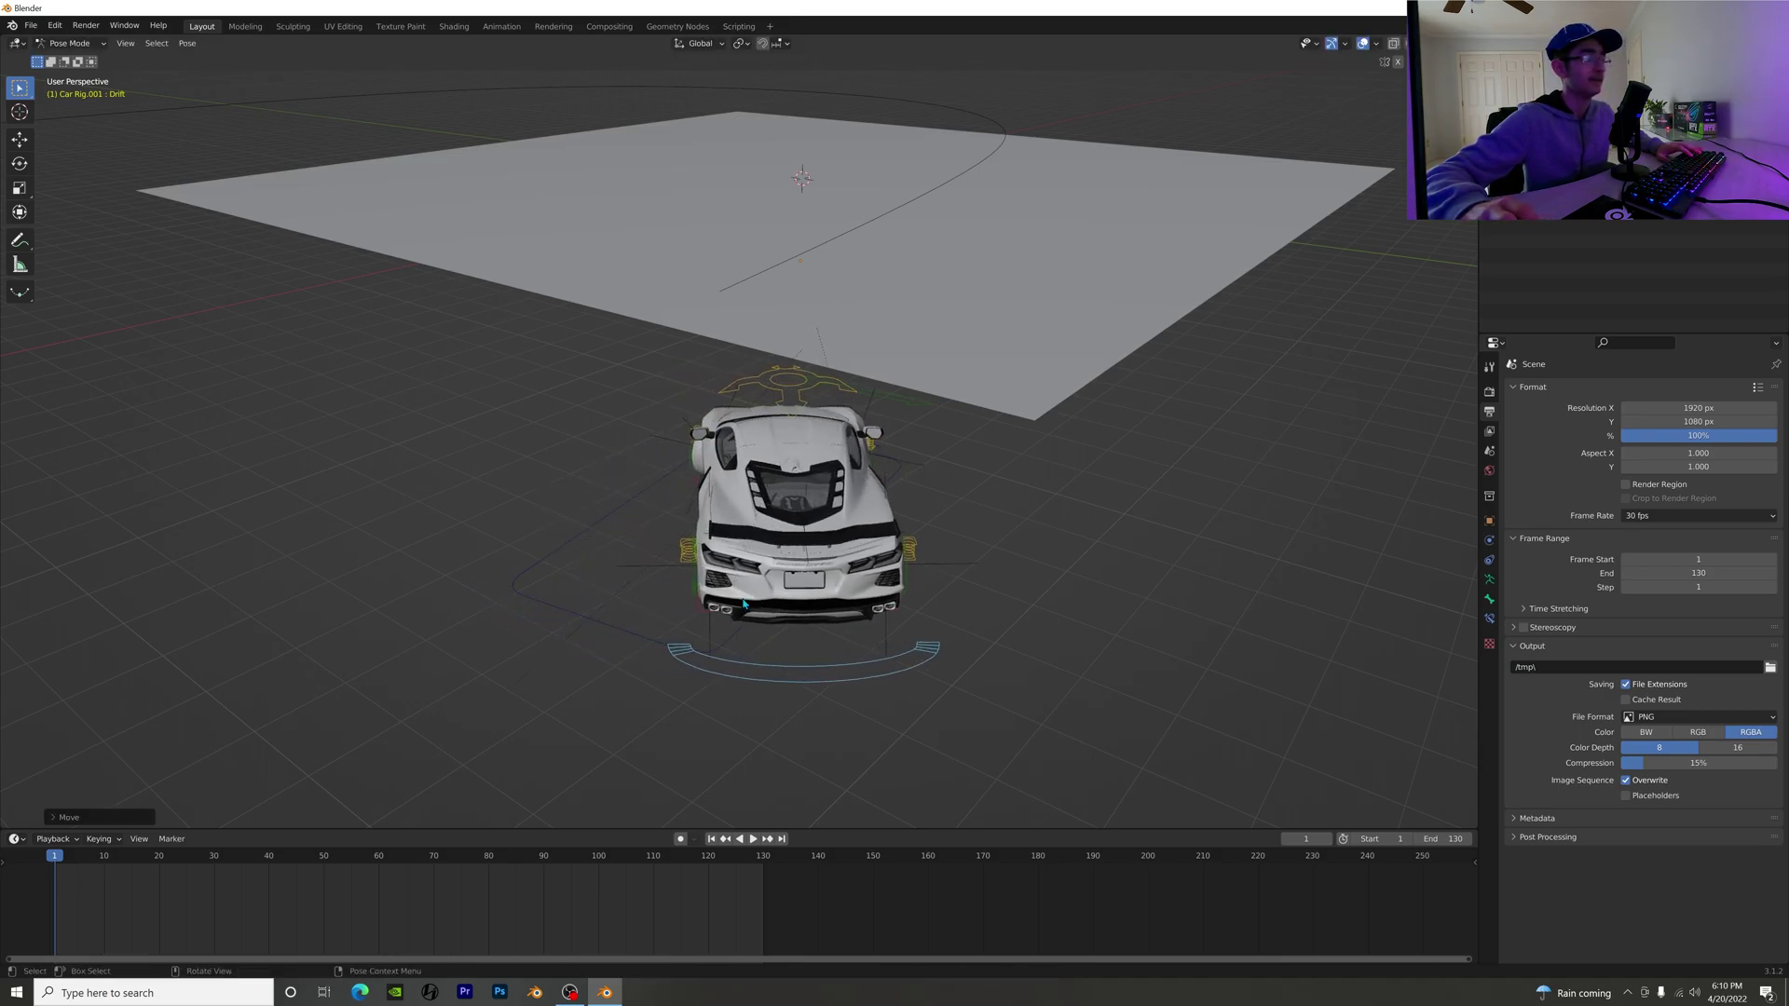
middle_click_drag(892, 518, 661, 492)
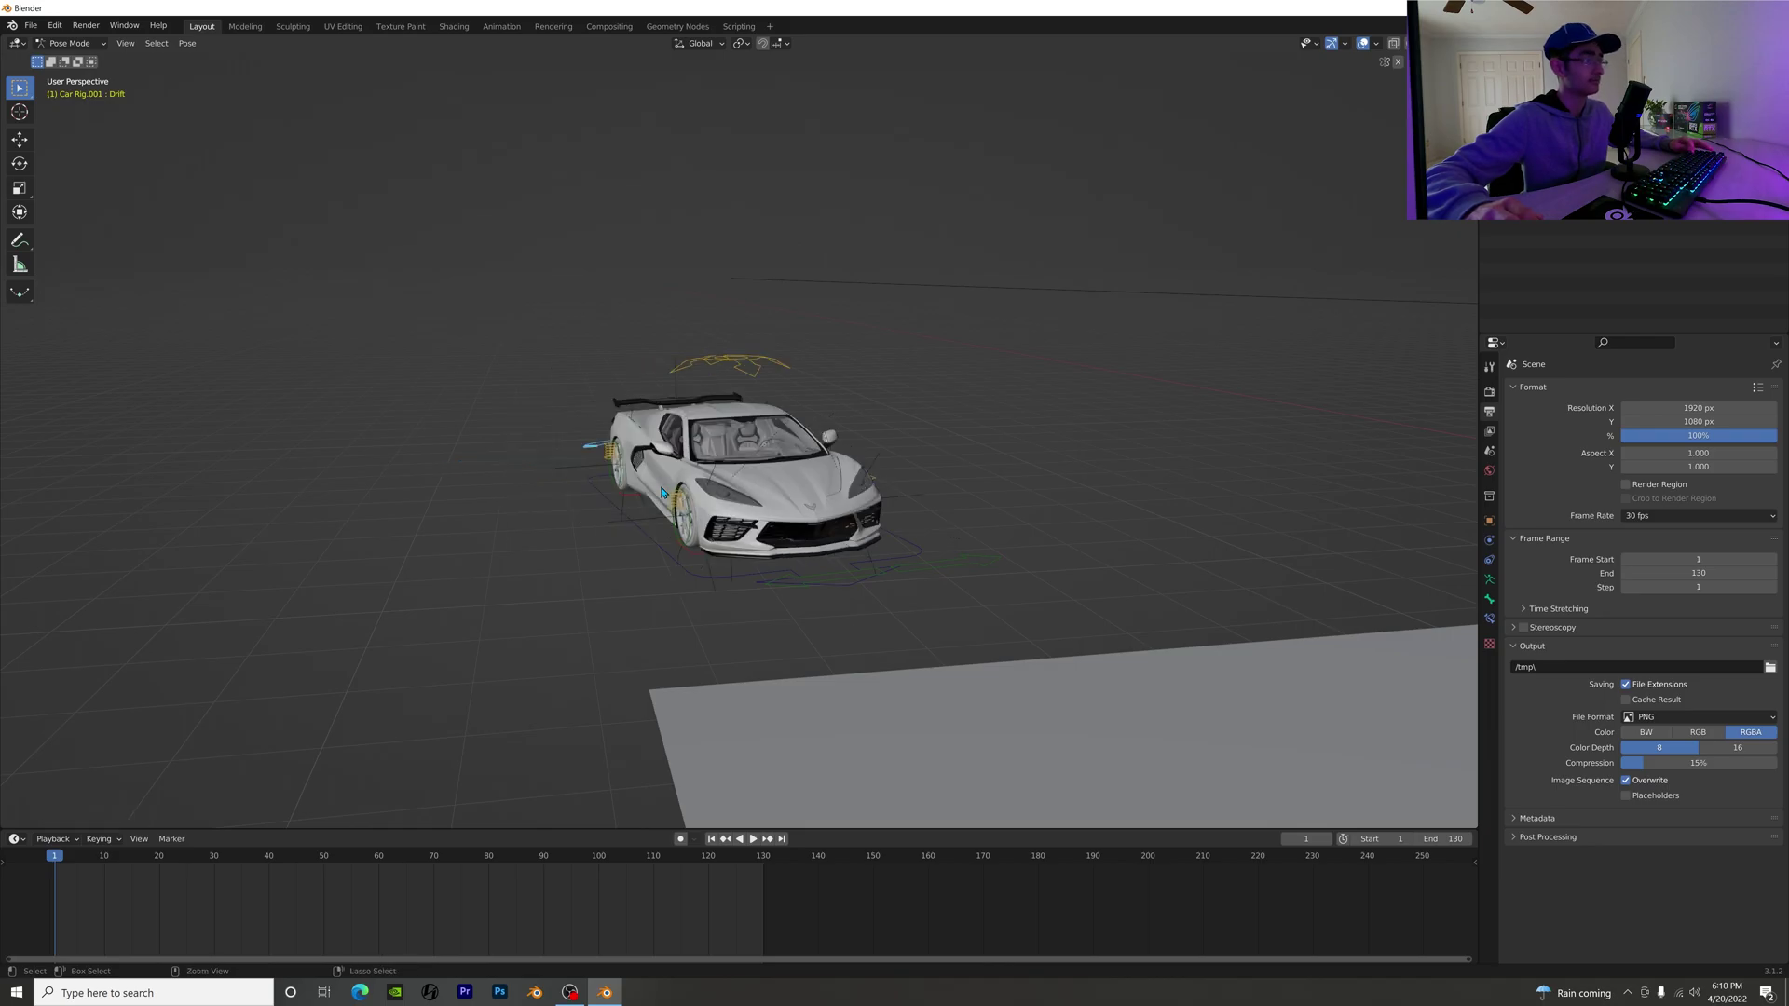
Step: Turn on Auto Keying so pose changes to the car rig are keyframed automatically
scroll(809, 664, "down", 3)
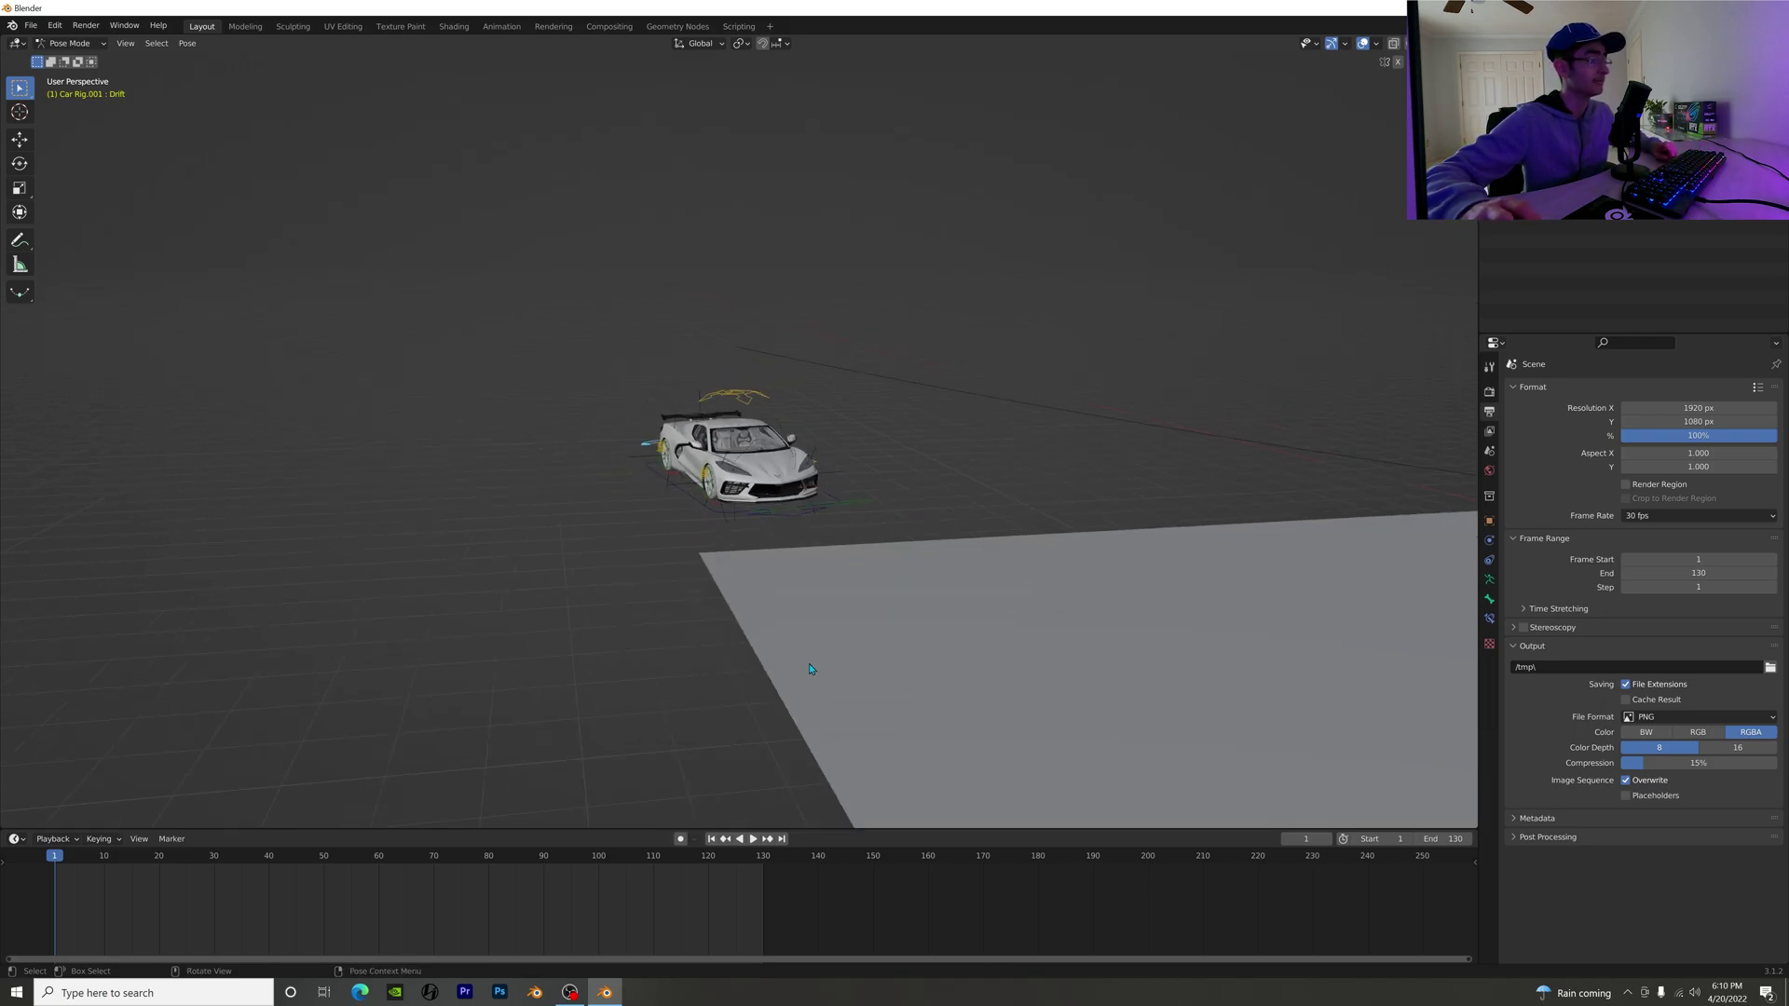
left_click(681, 839)
middle_click_drag(792, 671, 817, 615)
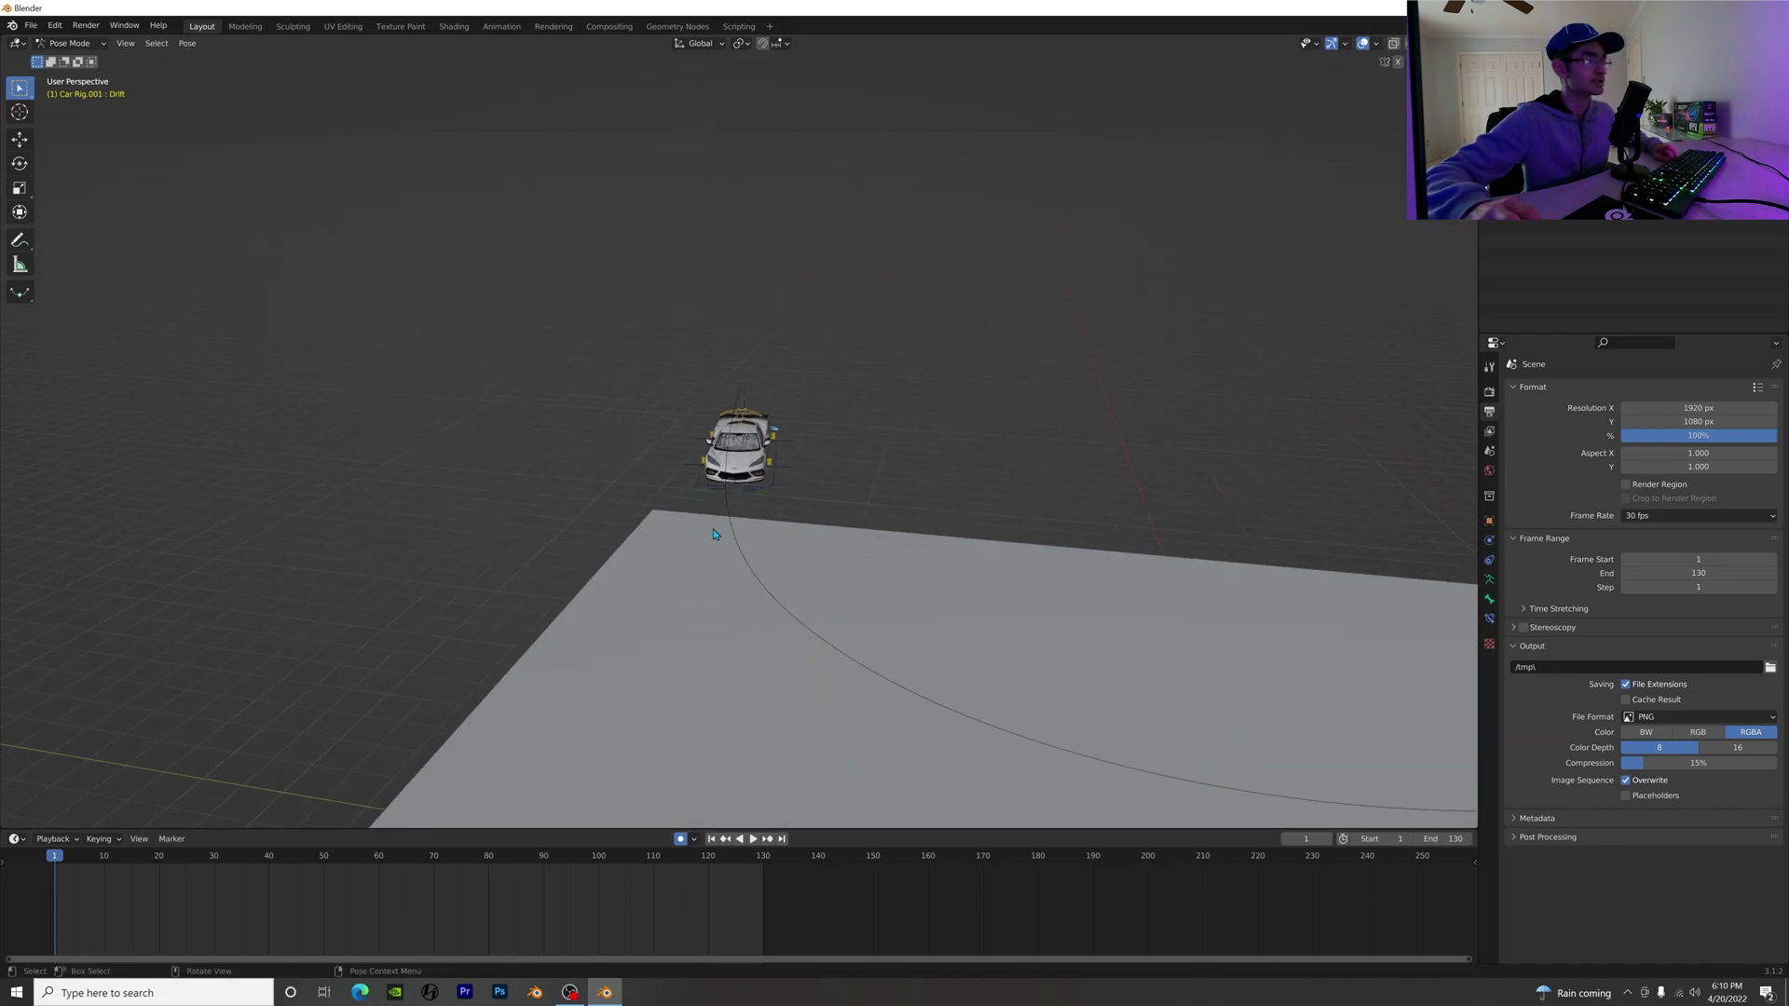
middle_click_drag(714, 534, 748, 561)
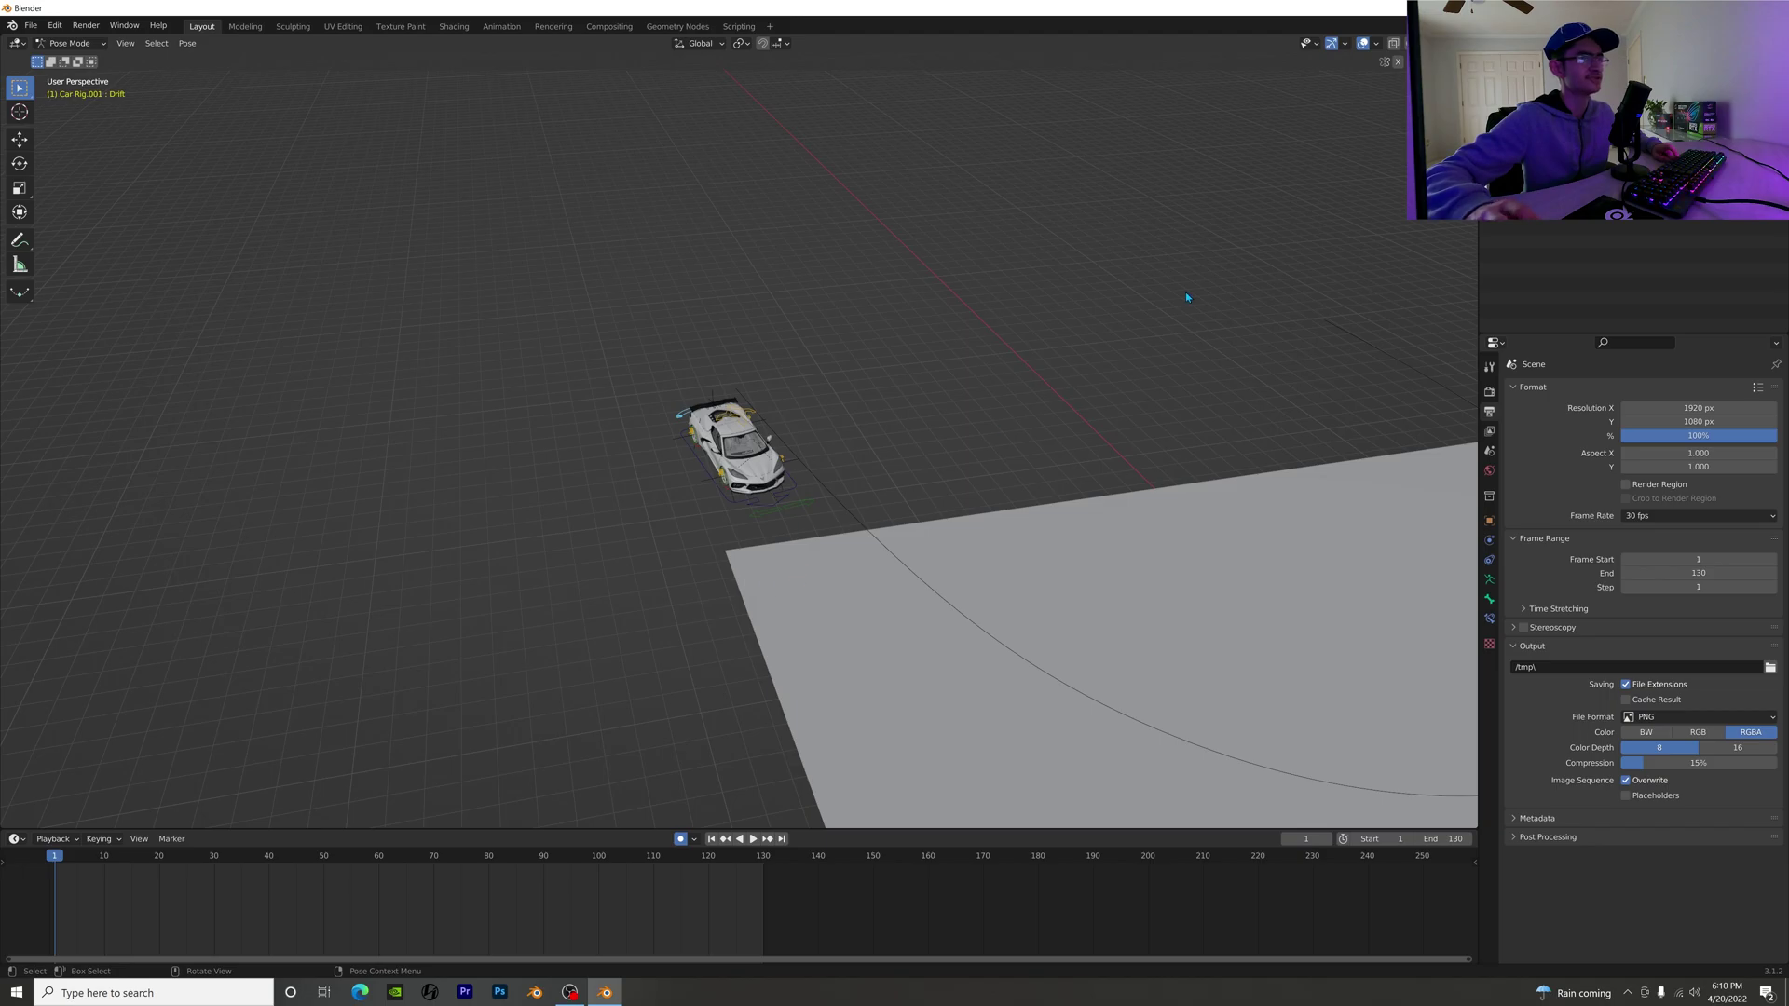
Step: Advance to frame 35 in top view and insert a Rotation keyframe on the Drift bone where the car enters the curve
key("KP_7")
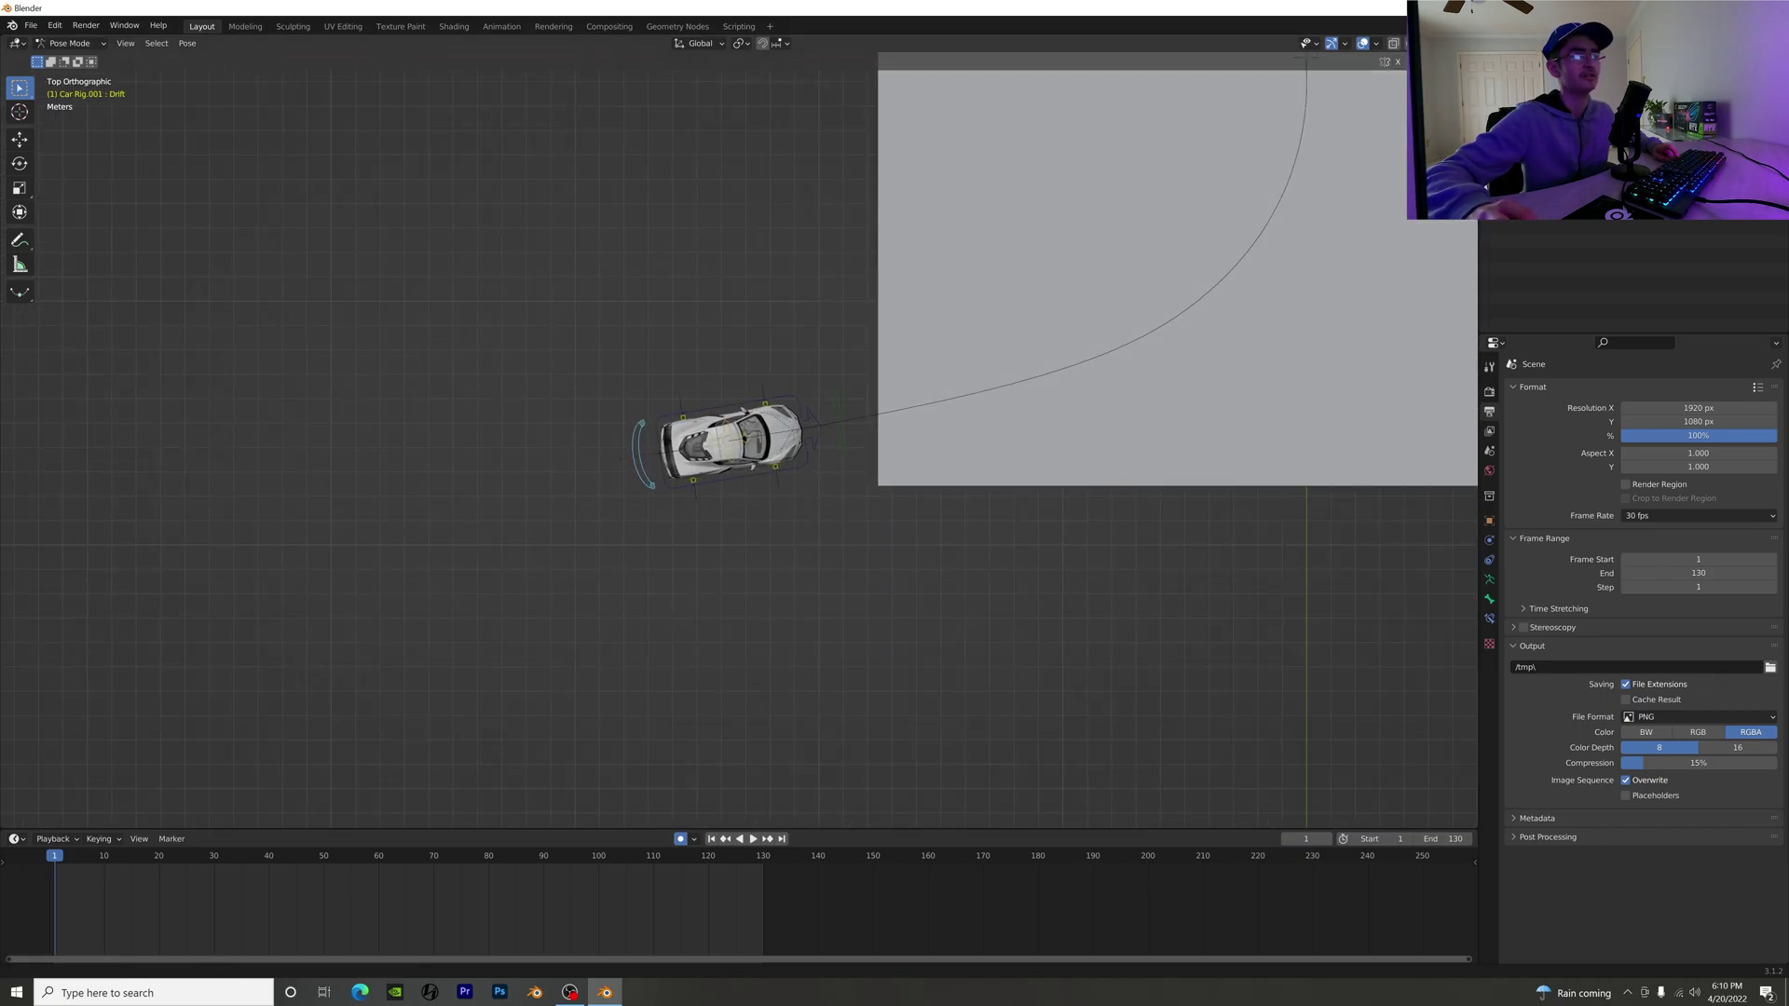
key("KP_0")
key("space")
key("space")
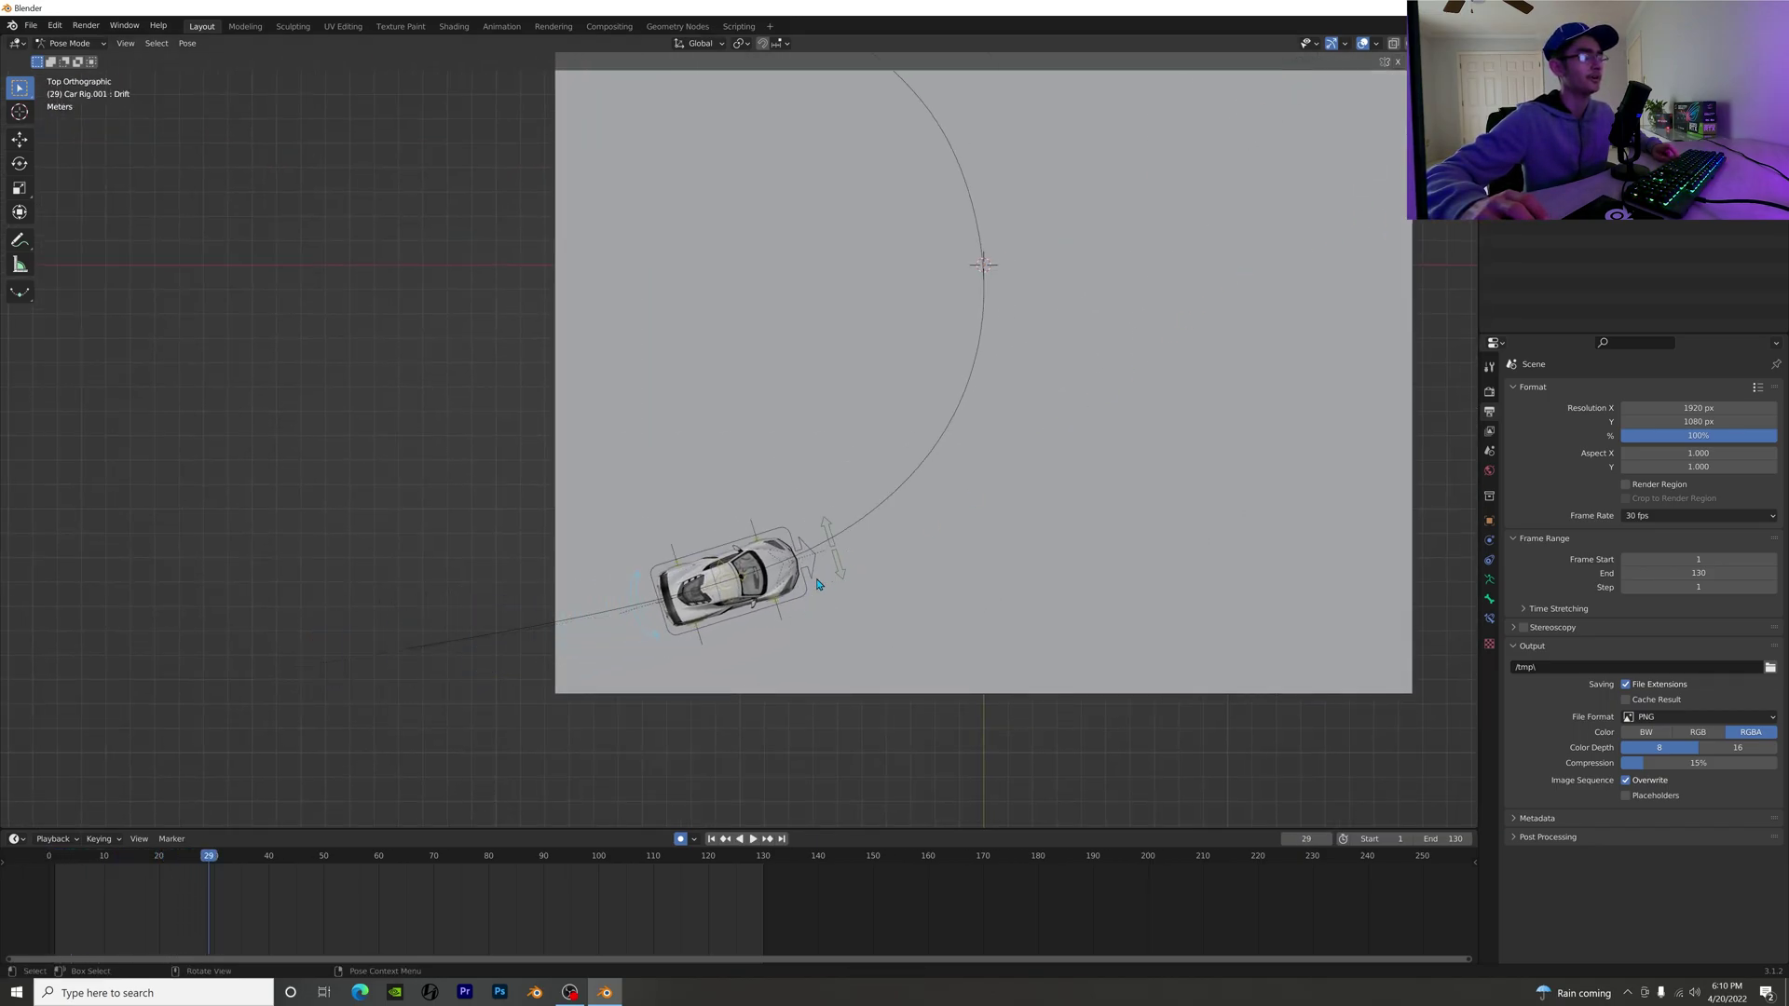
key("space")
key("space")
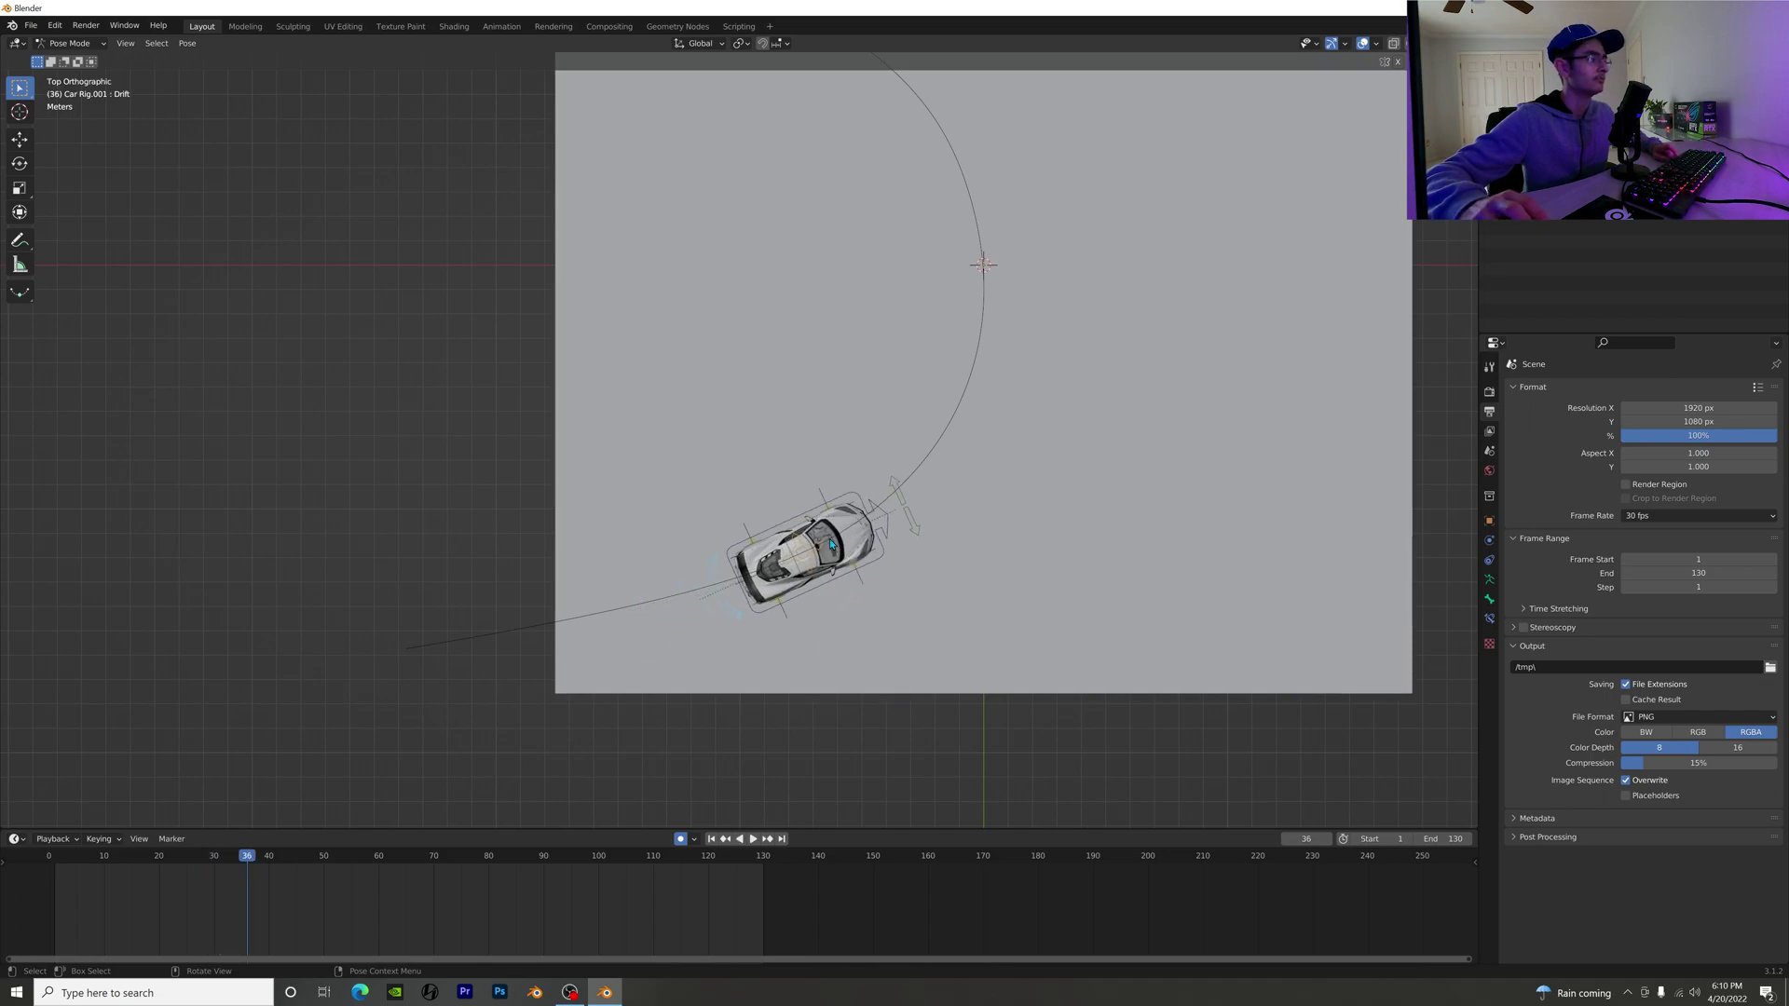
left_click_drag(246, 860, 241, 855)
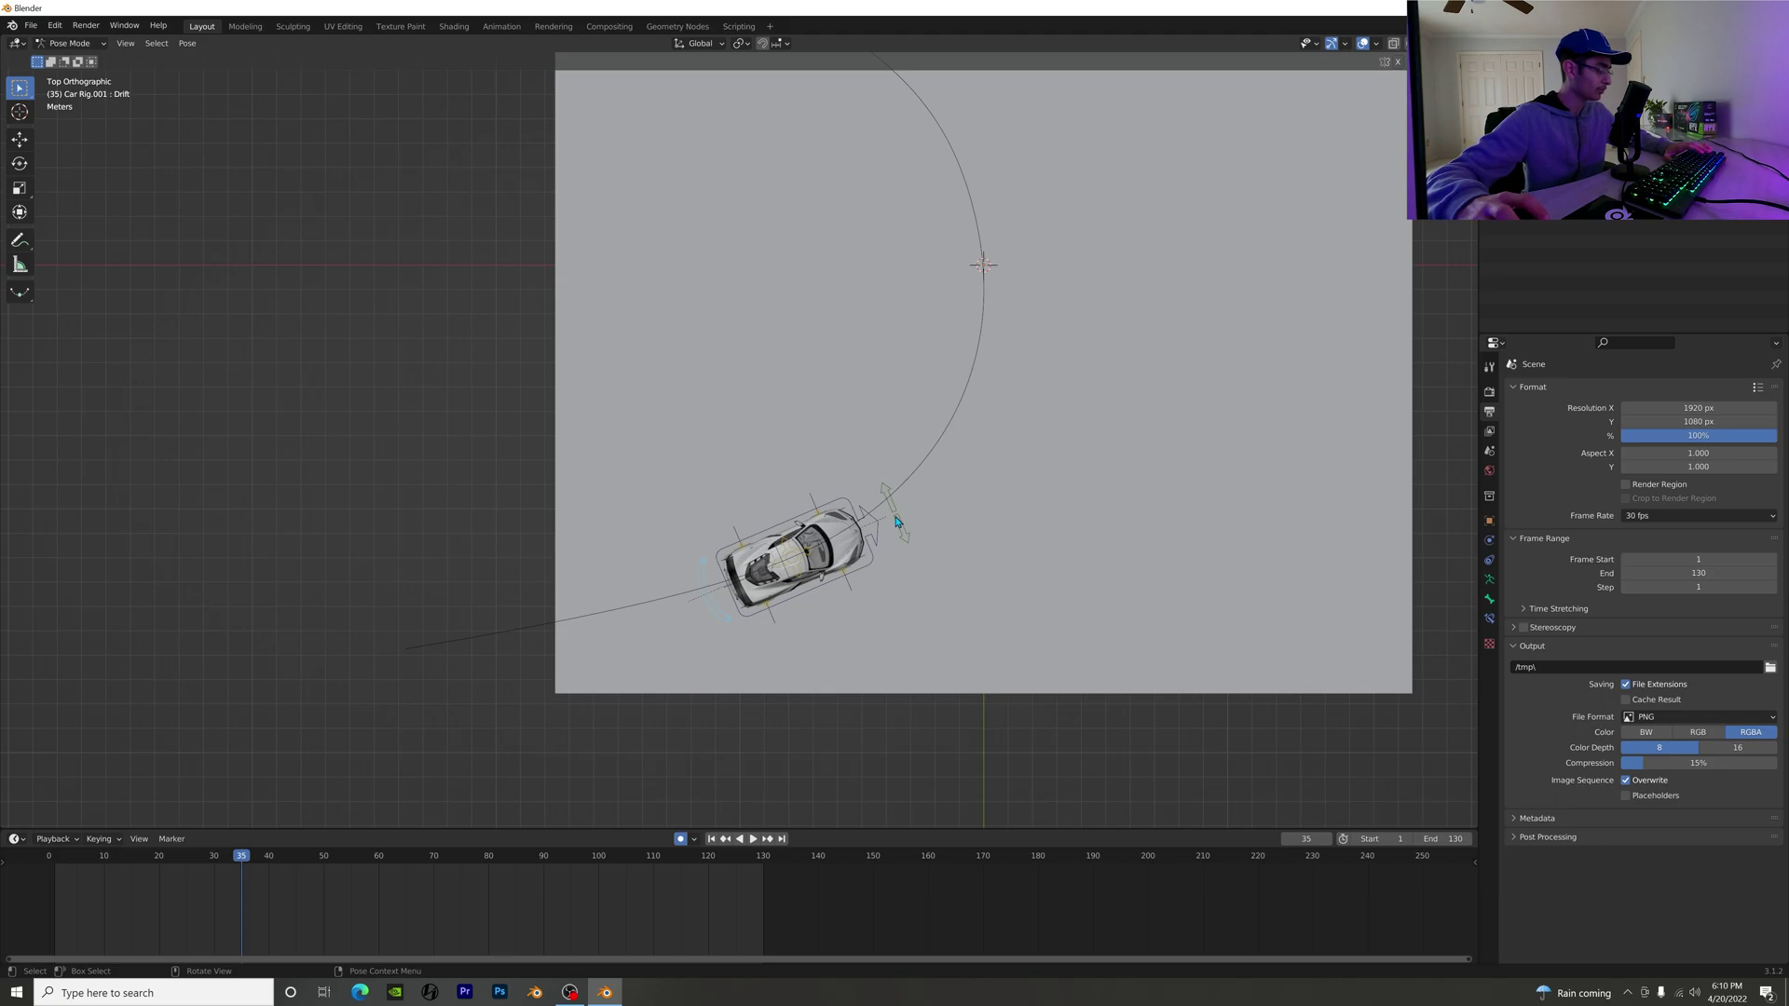
key("i")
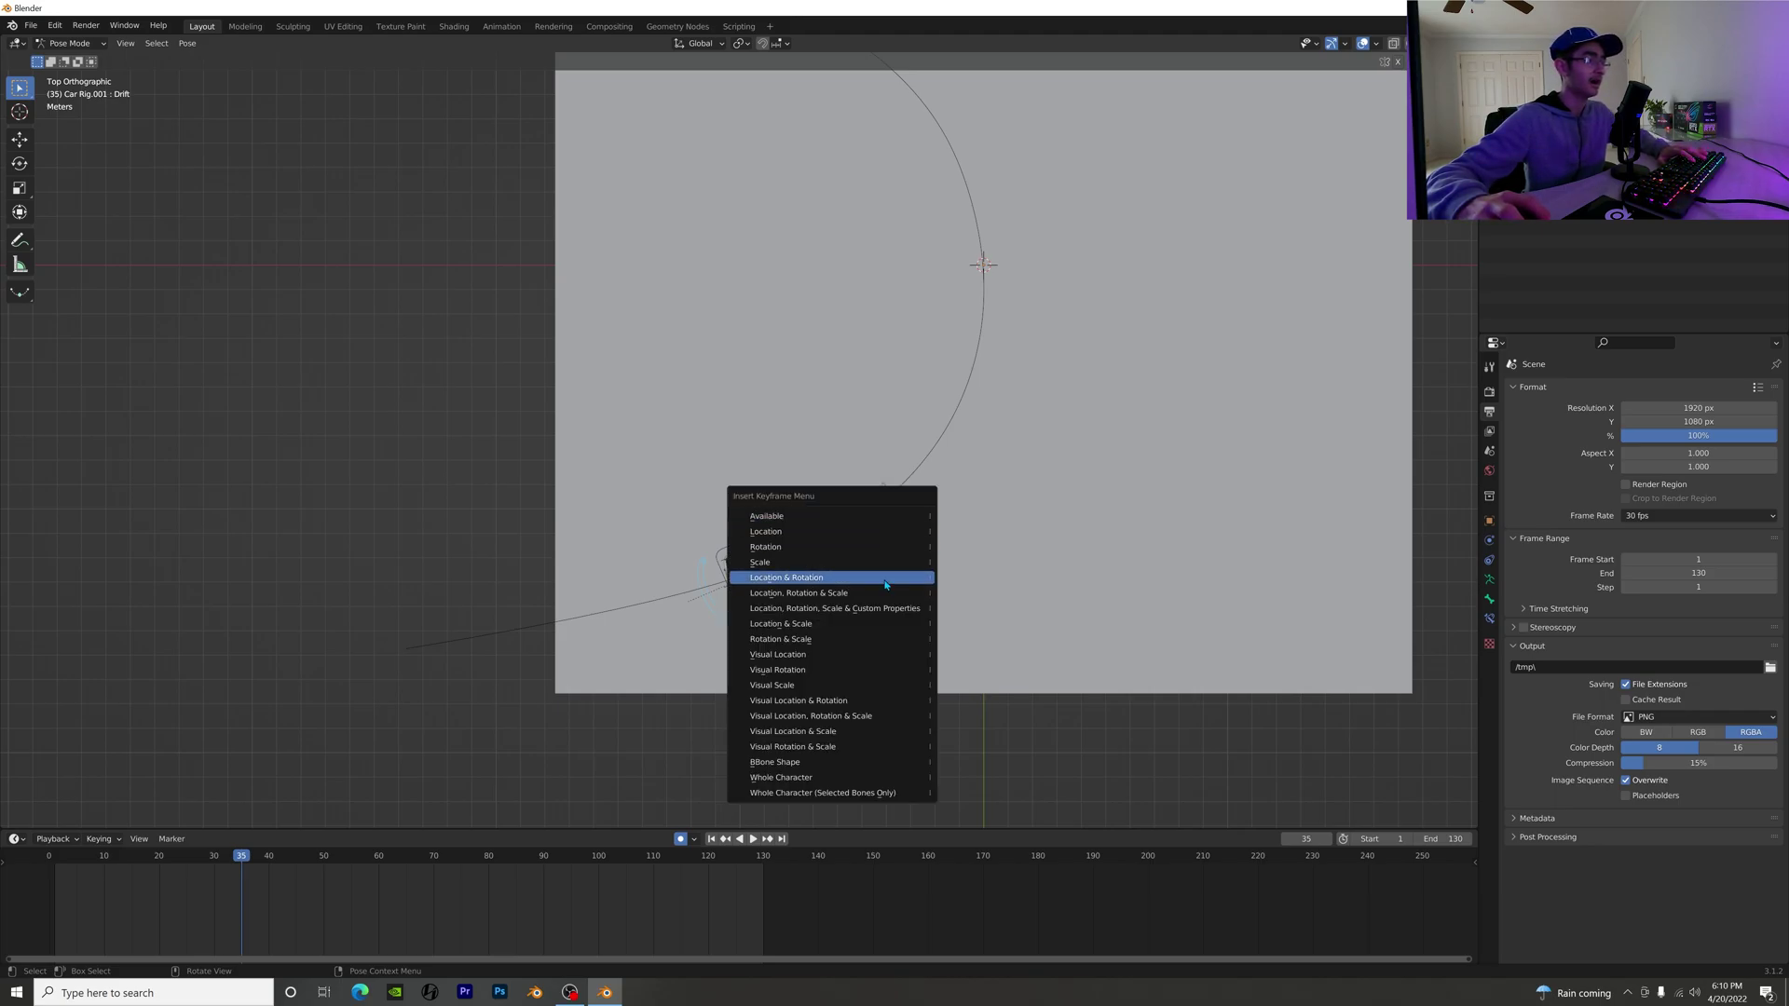
left_click(883, 548)
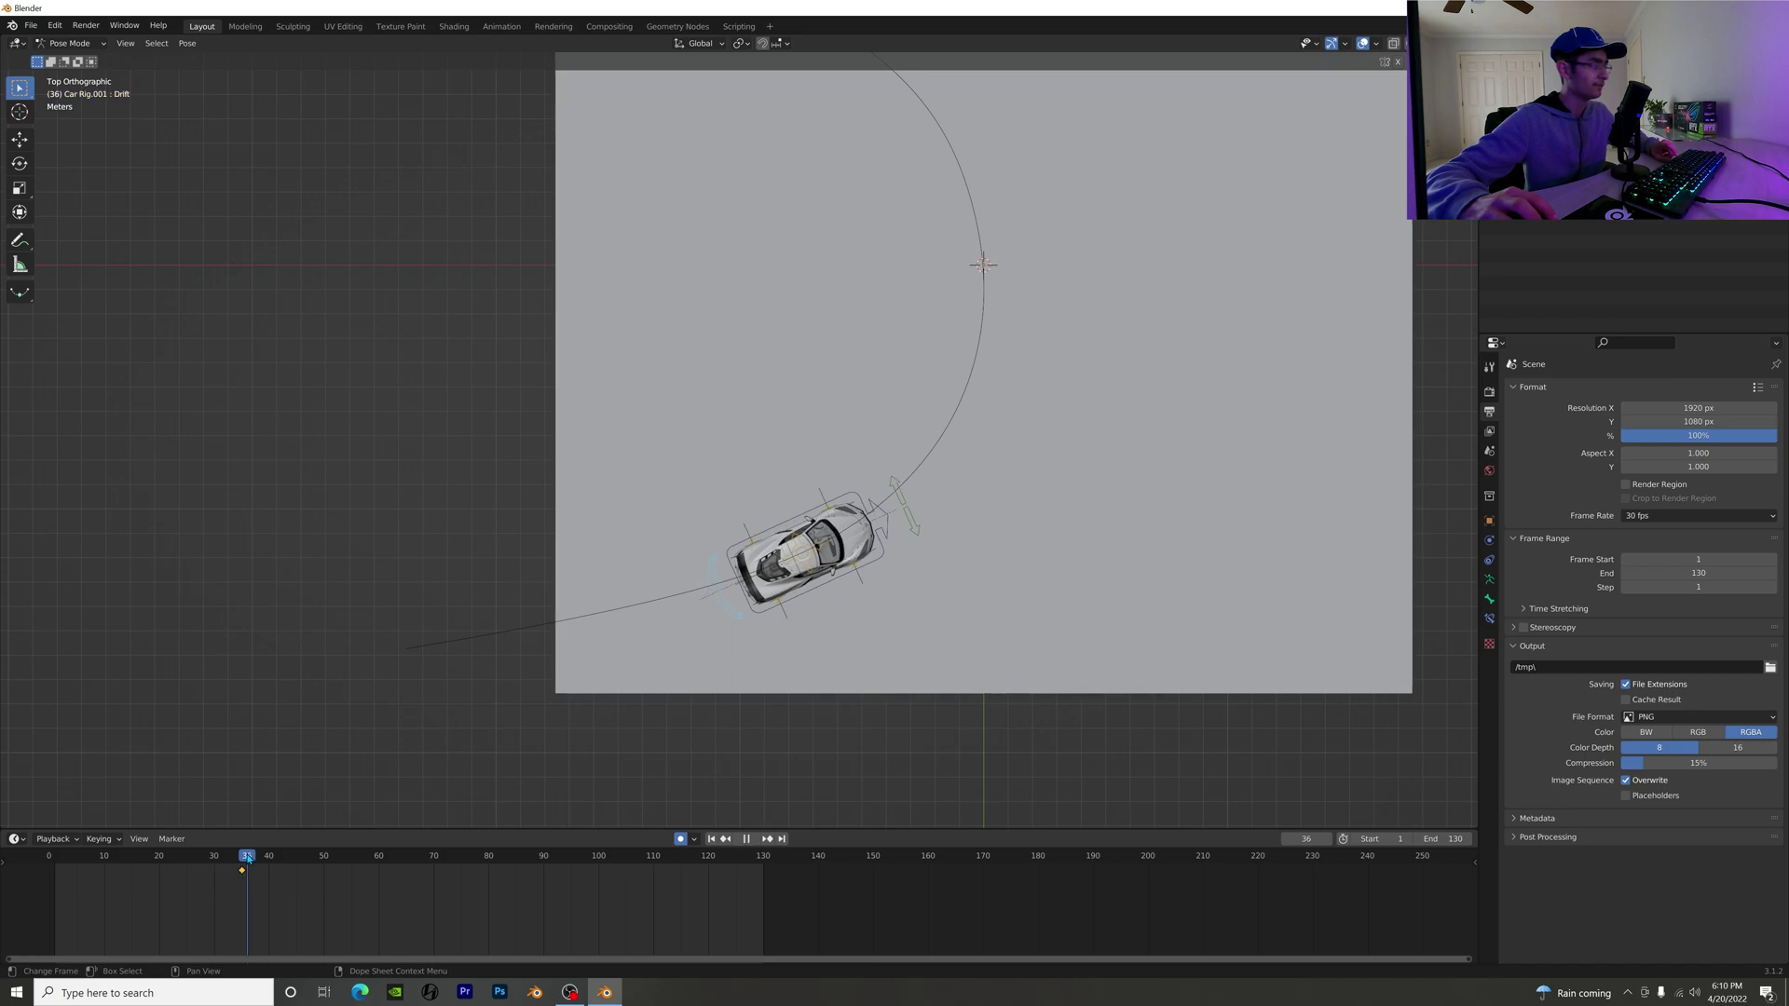
Step: At frame 50, rotate the Drift bone about -26.5 degrees to swing the car's rear to the outside of the curve
key("space")
left_click_drag(304, 854, 324, 840)
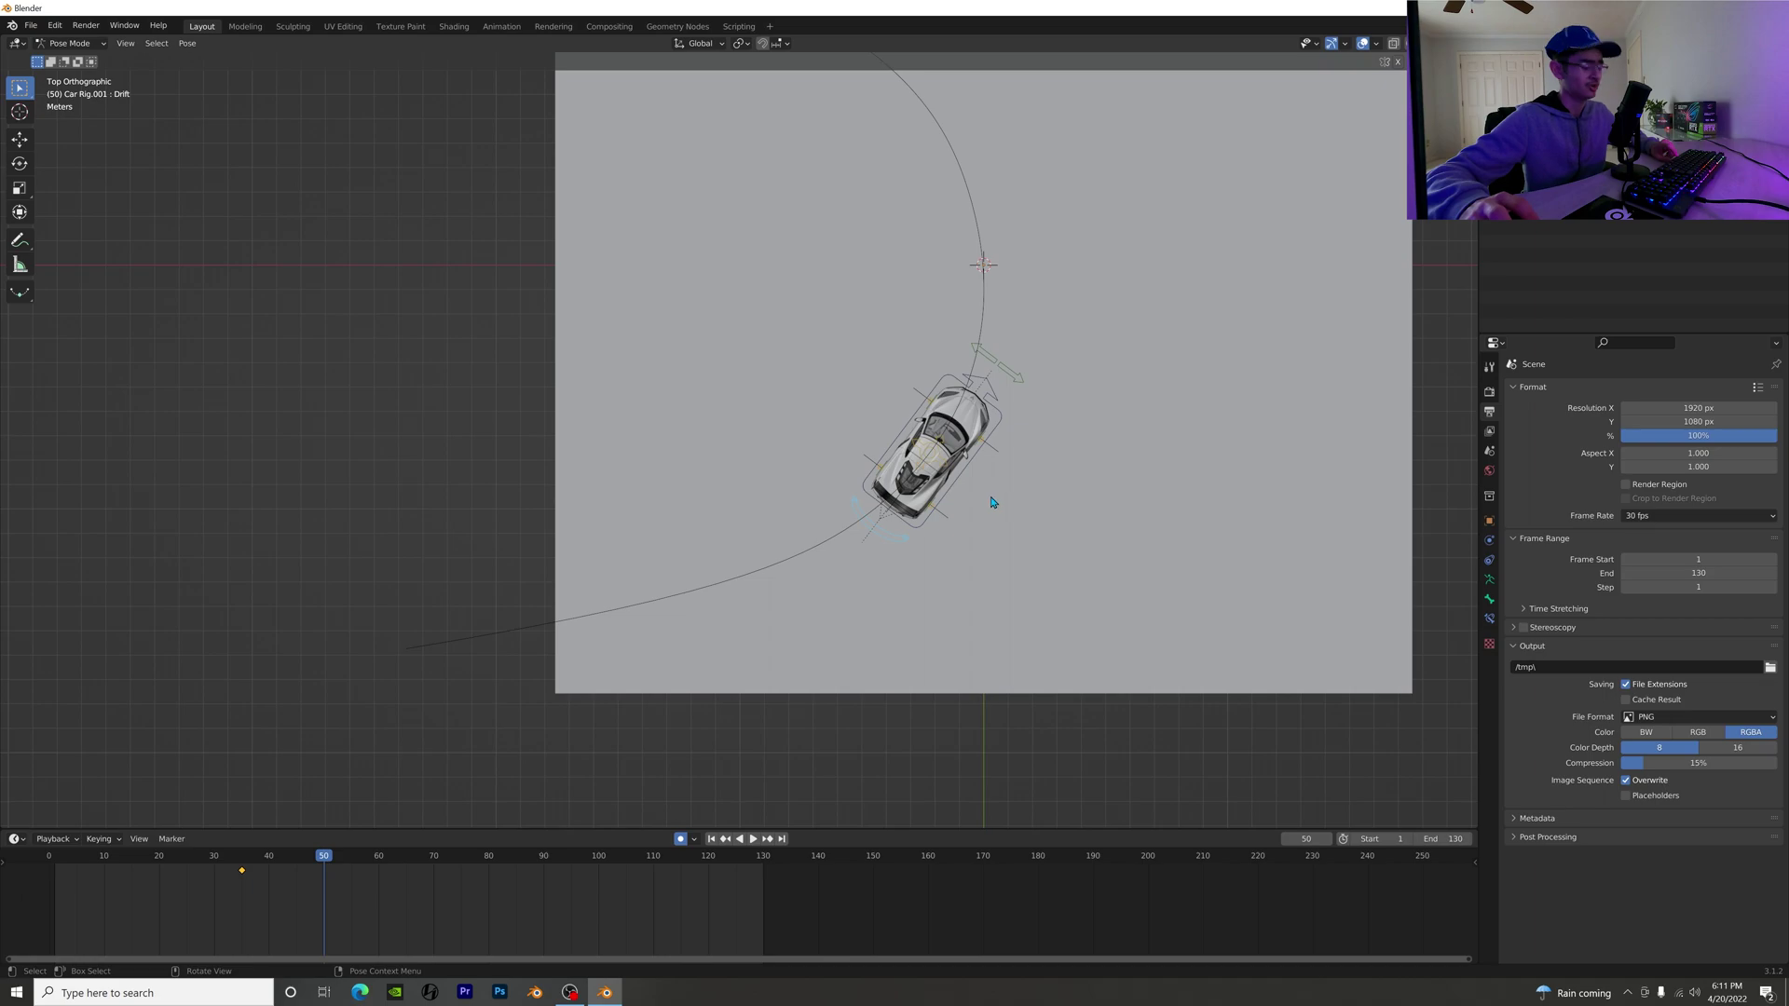
key("r")
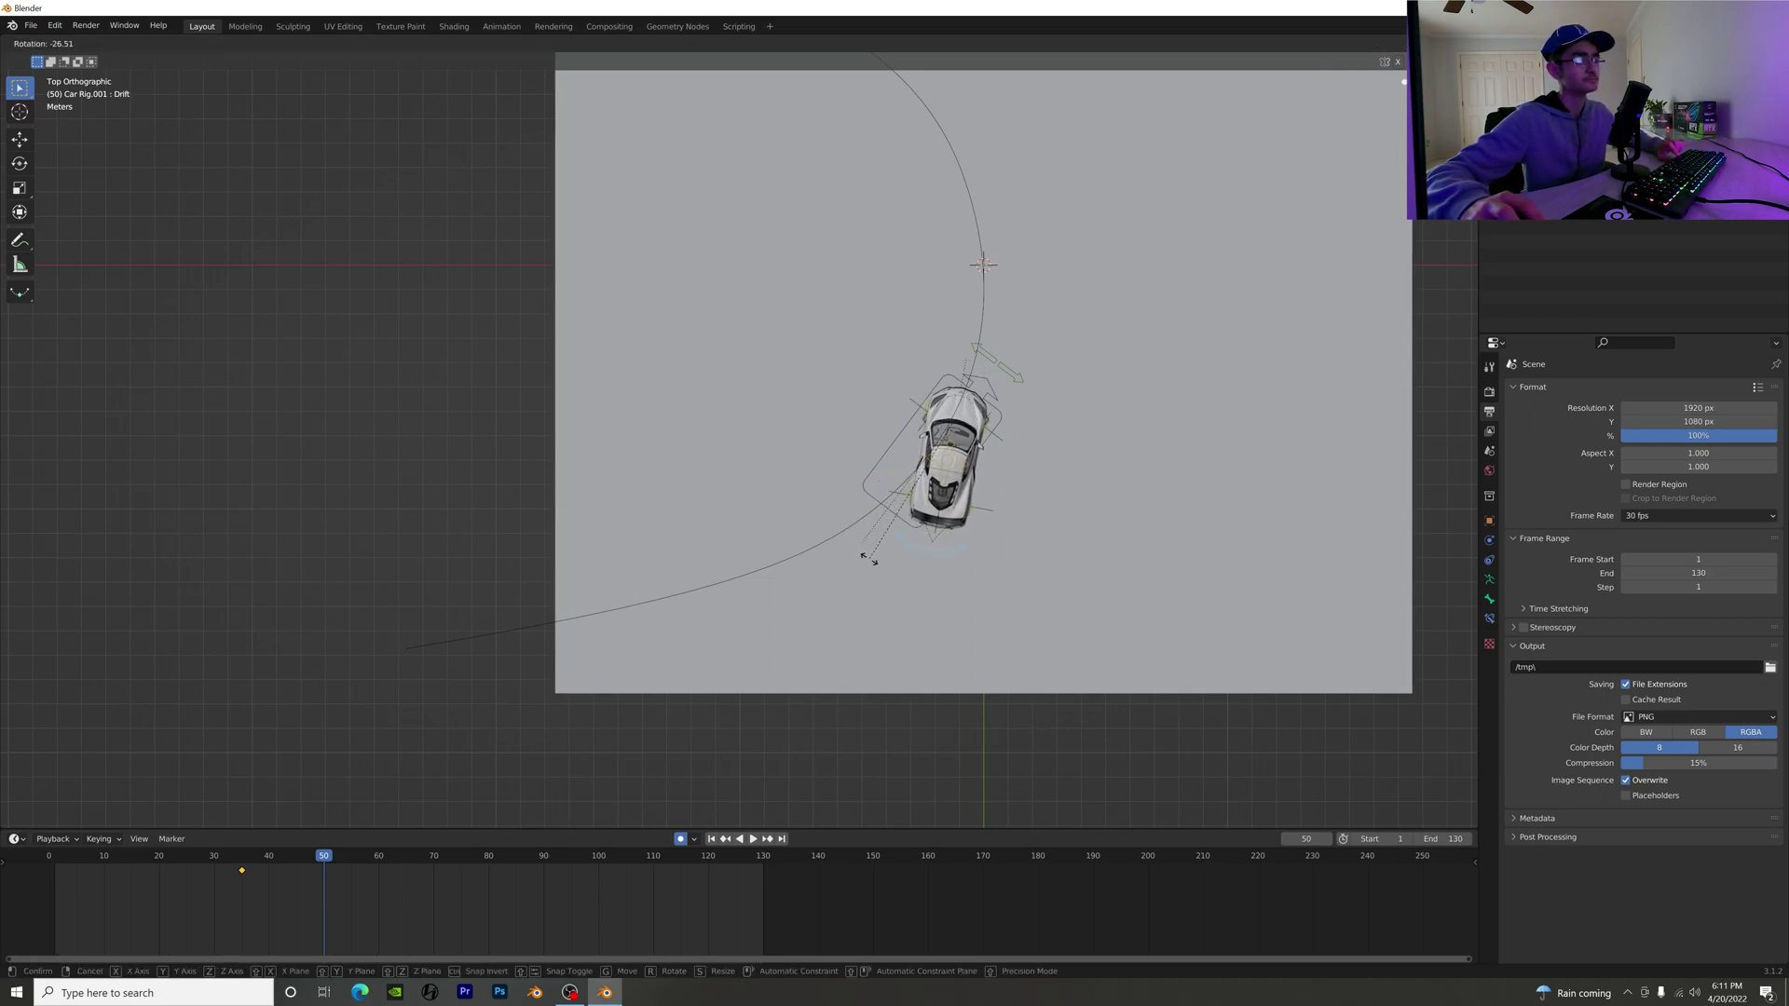
left_click(876, 559)
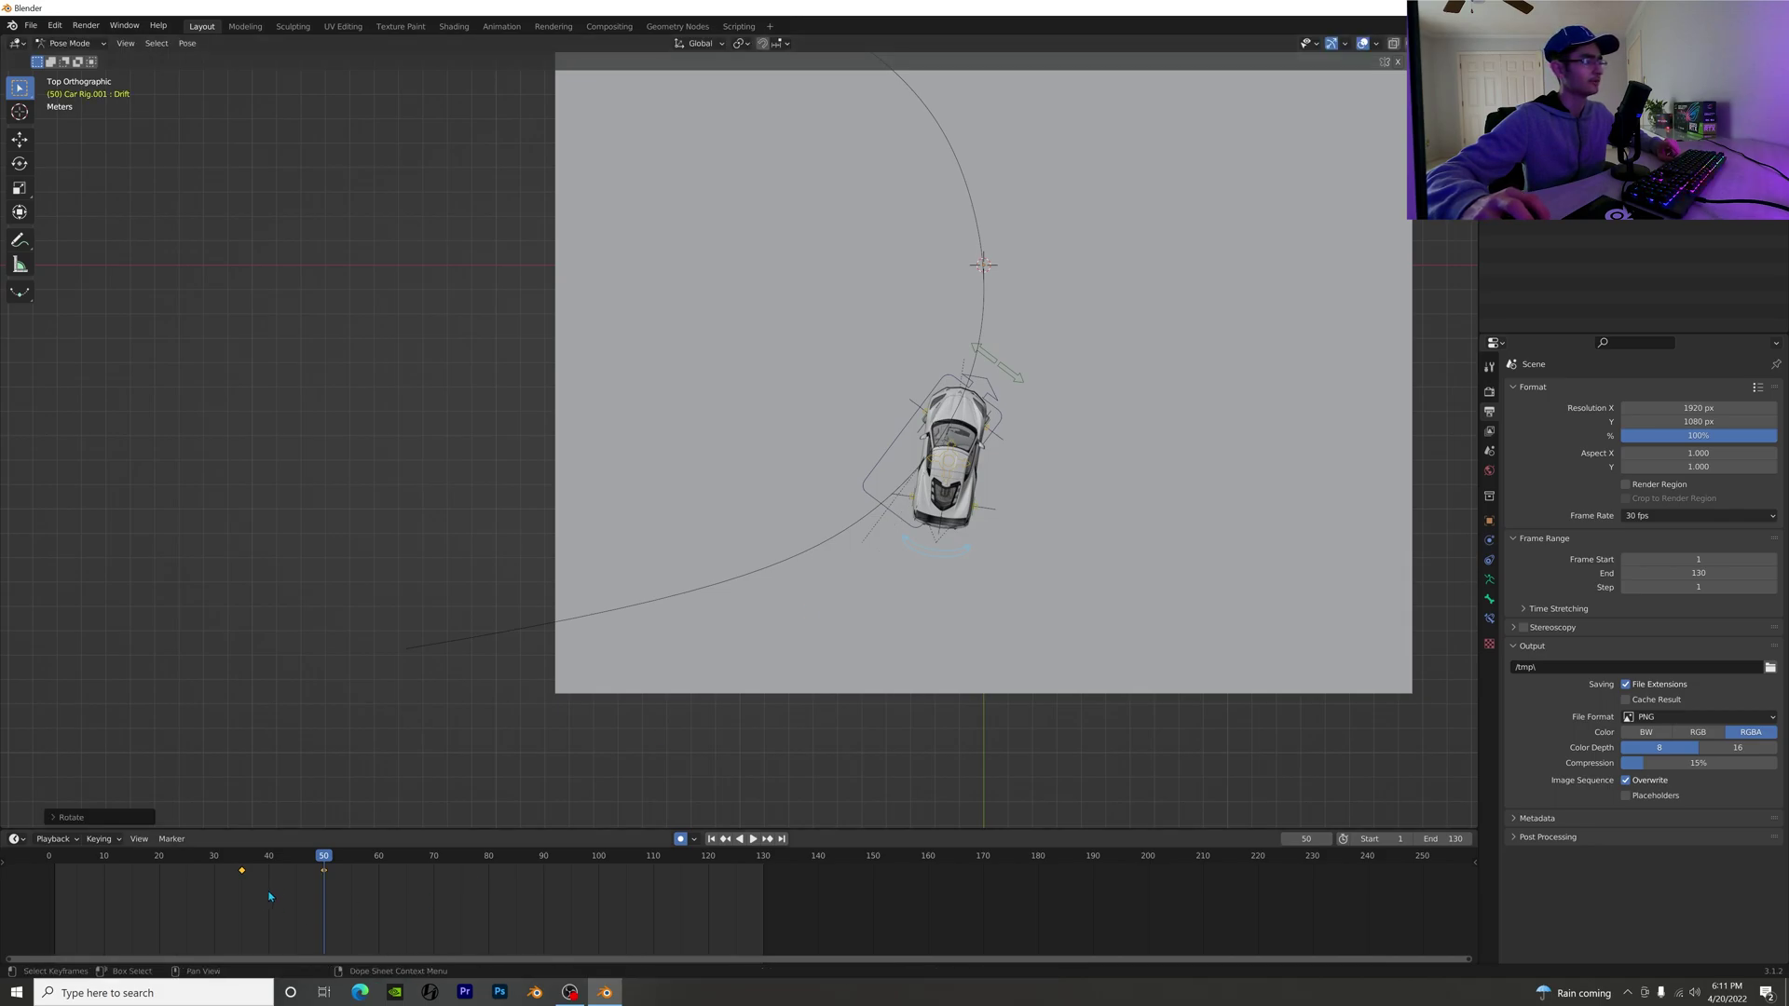
Step: Play the animation from an early frame and check how the car enters its drift
left_click_drag(323, 857, 126, 857)
middle_click_drag(802, 410, 814, 344)
key("space")
scroll(791, 301, "up", 1)
key("space")
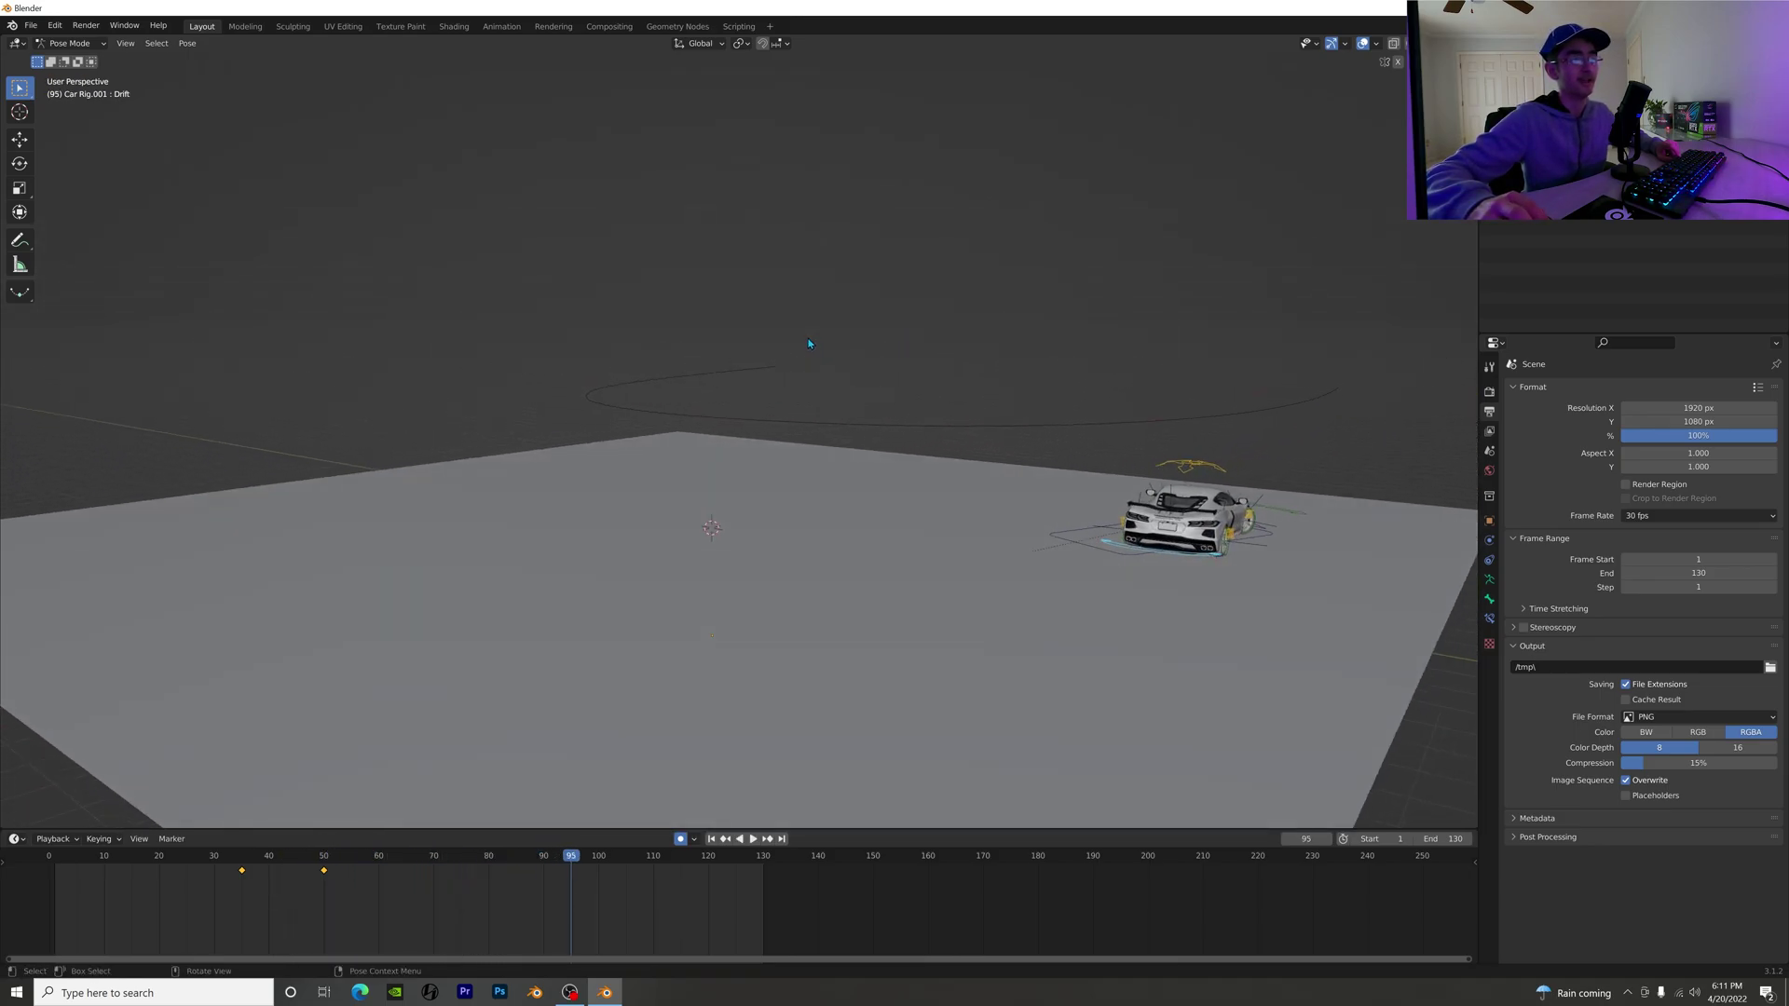
key("space")
scroll(809, 344, "up", 2)
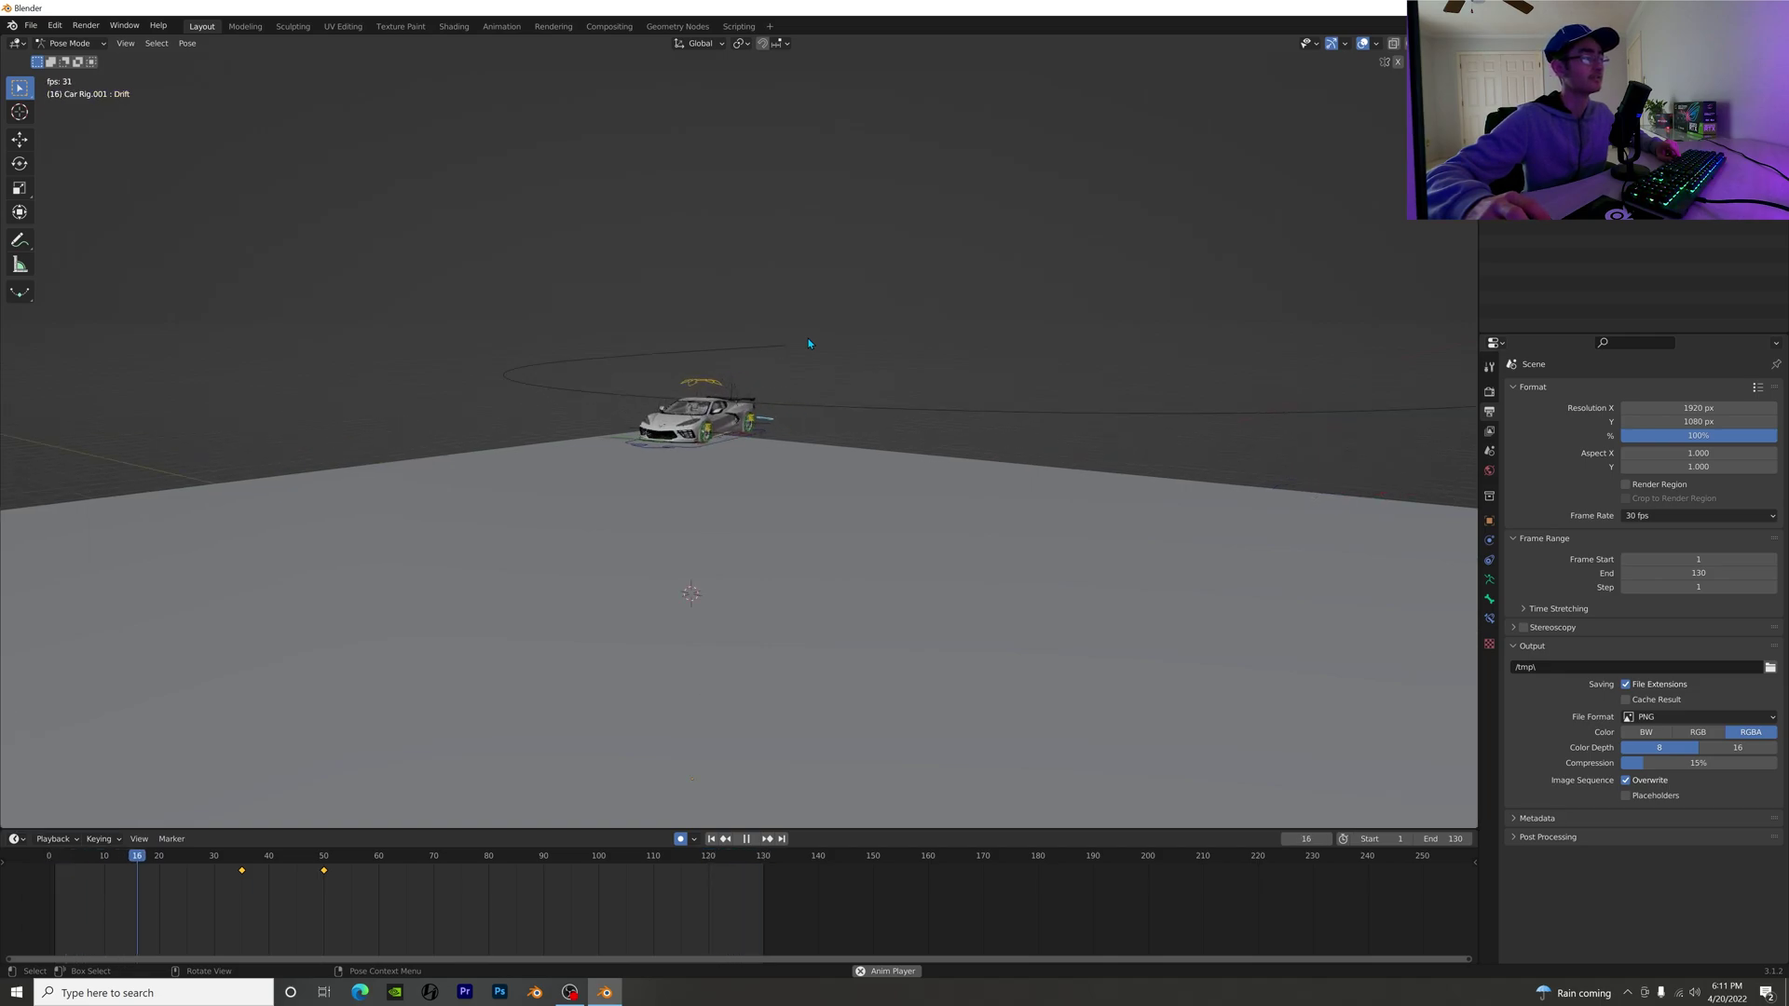
scroll(932, 549, "down", 5)
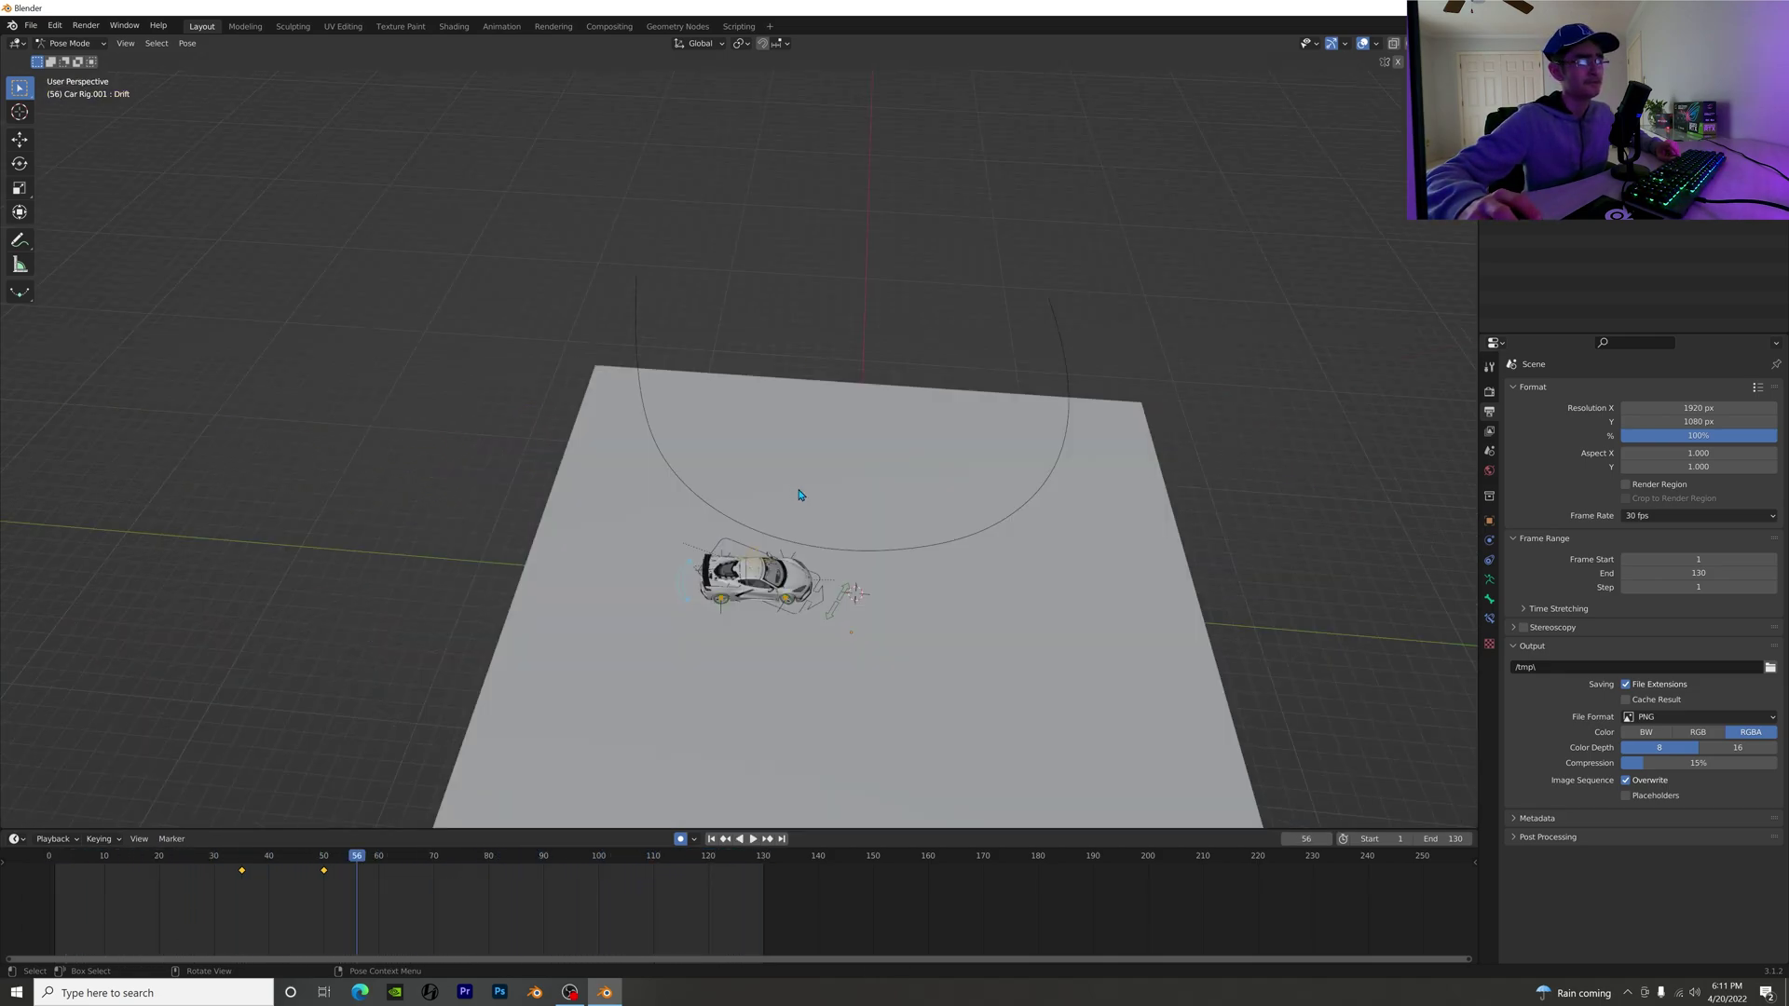
scroll(797, 518, "up", 2)
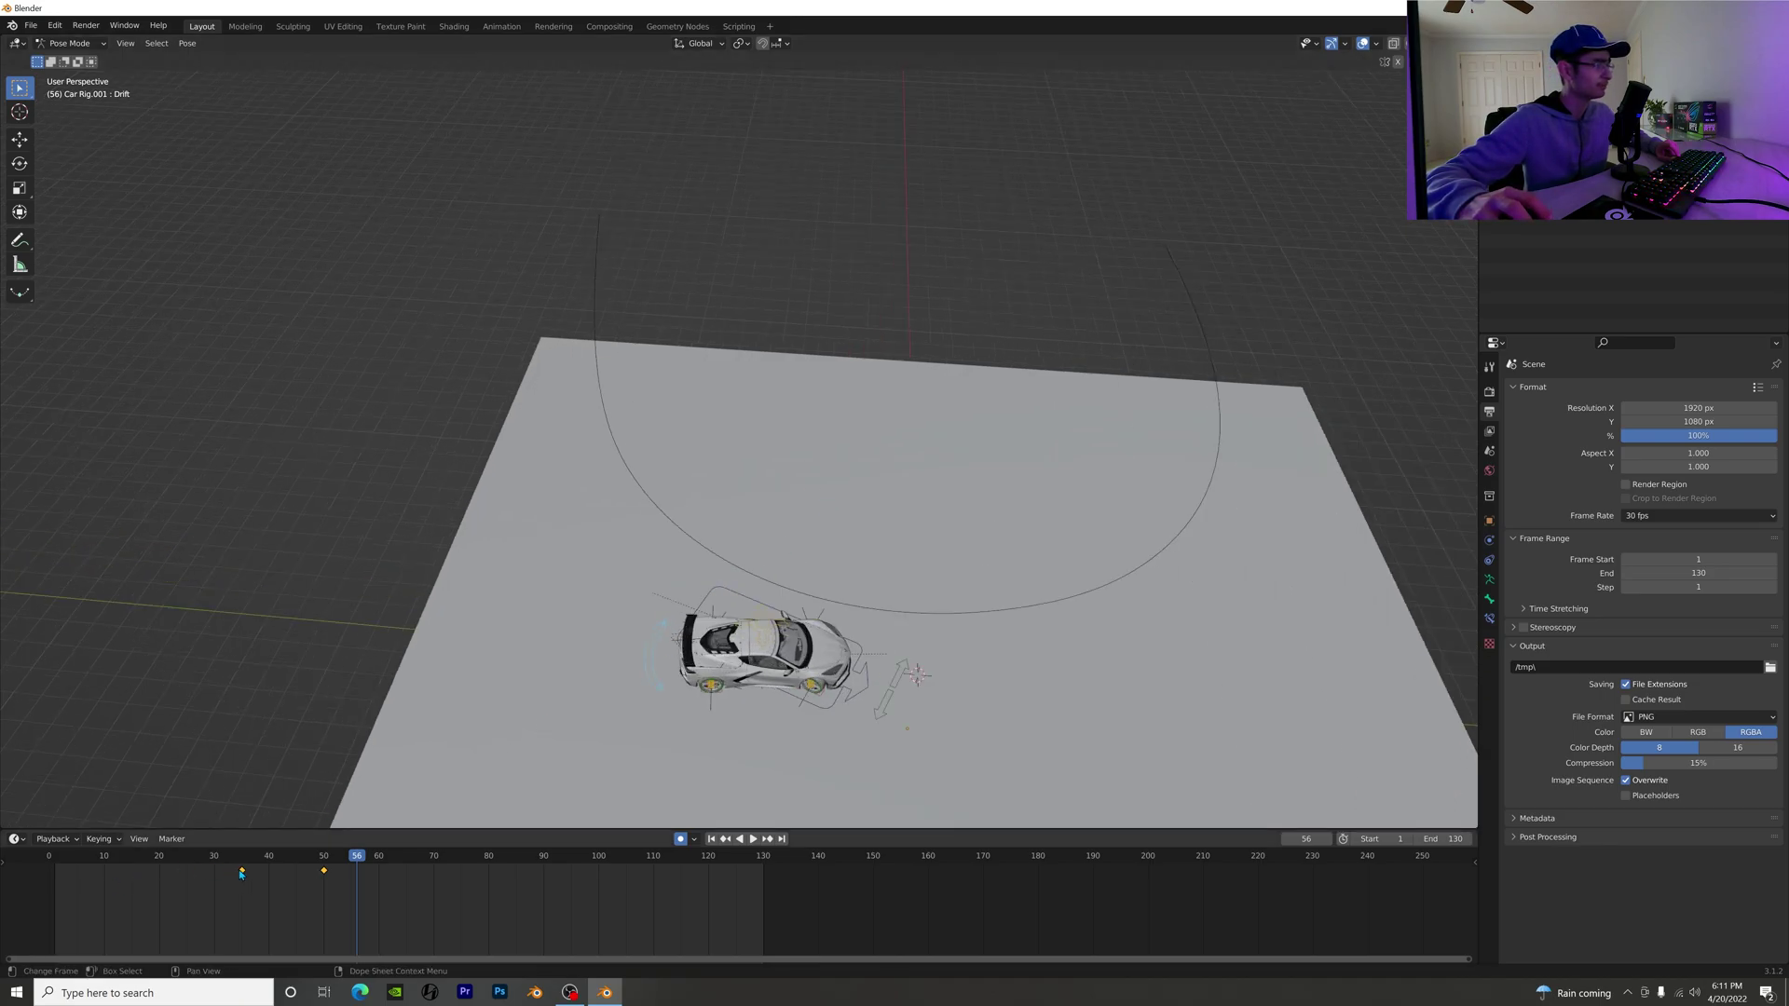
Step: Move the Drift bone's first keyframe to frame 30 and play the animation up to frame 99
key("g")
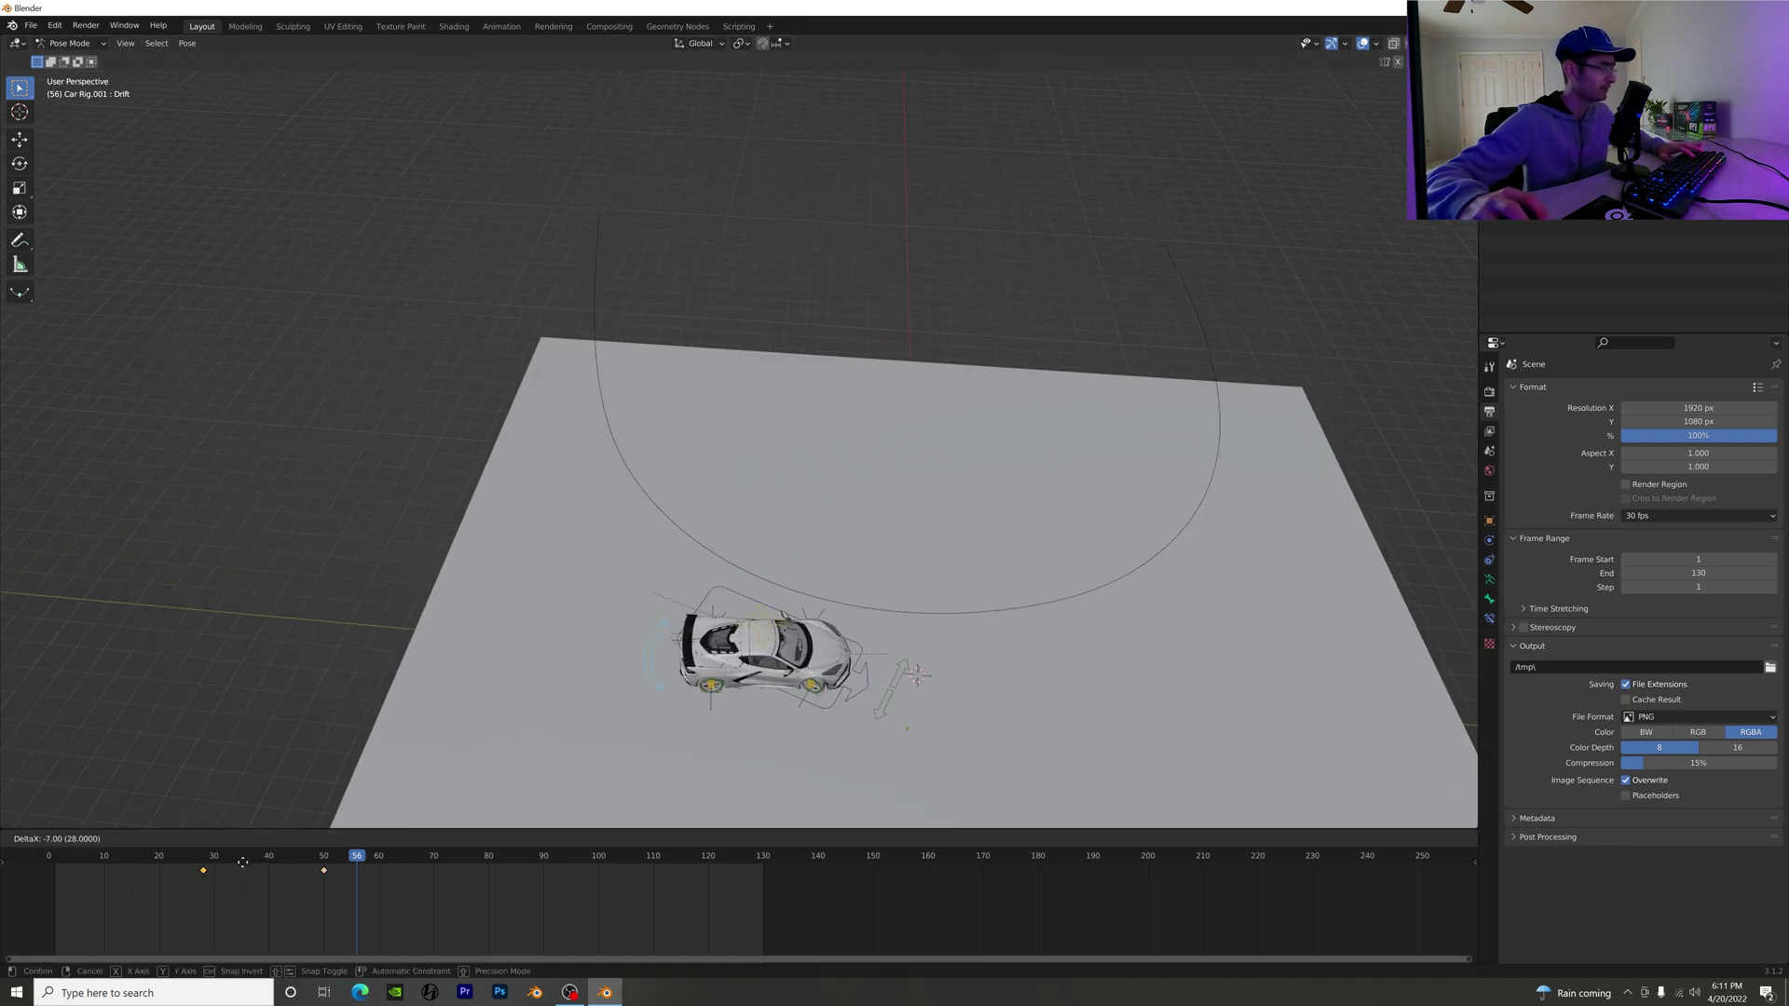
left_click(252, 860)
key("space")
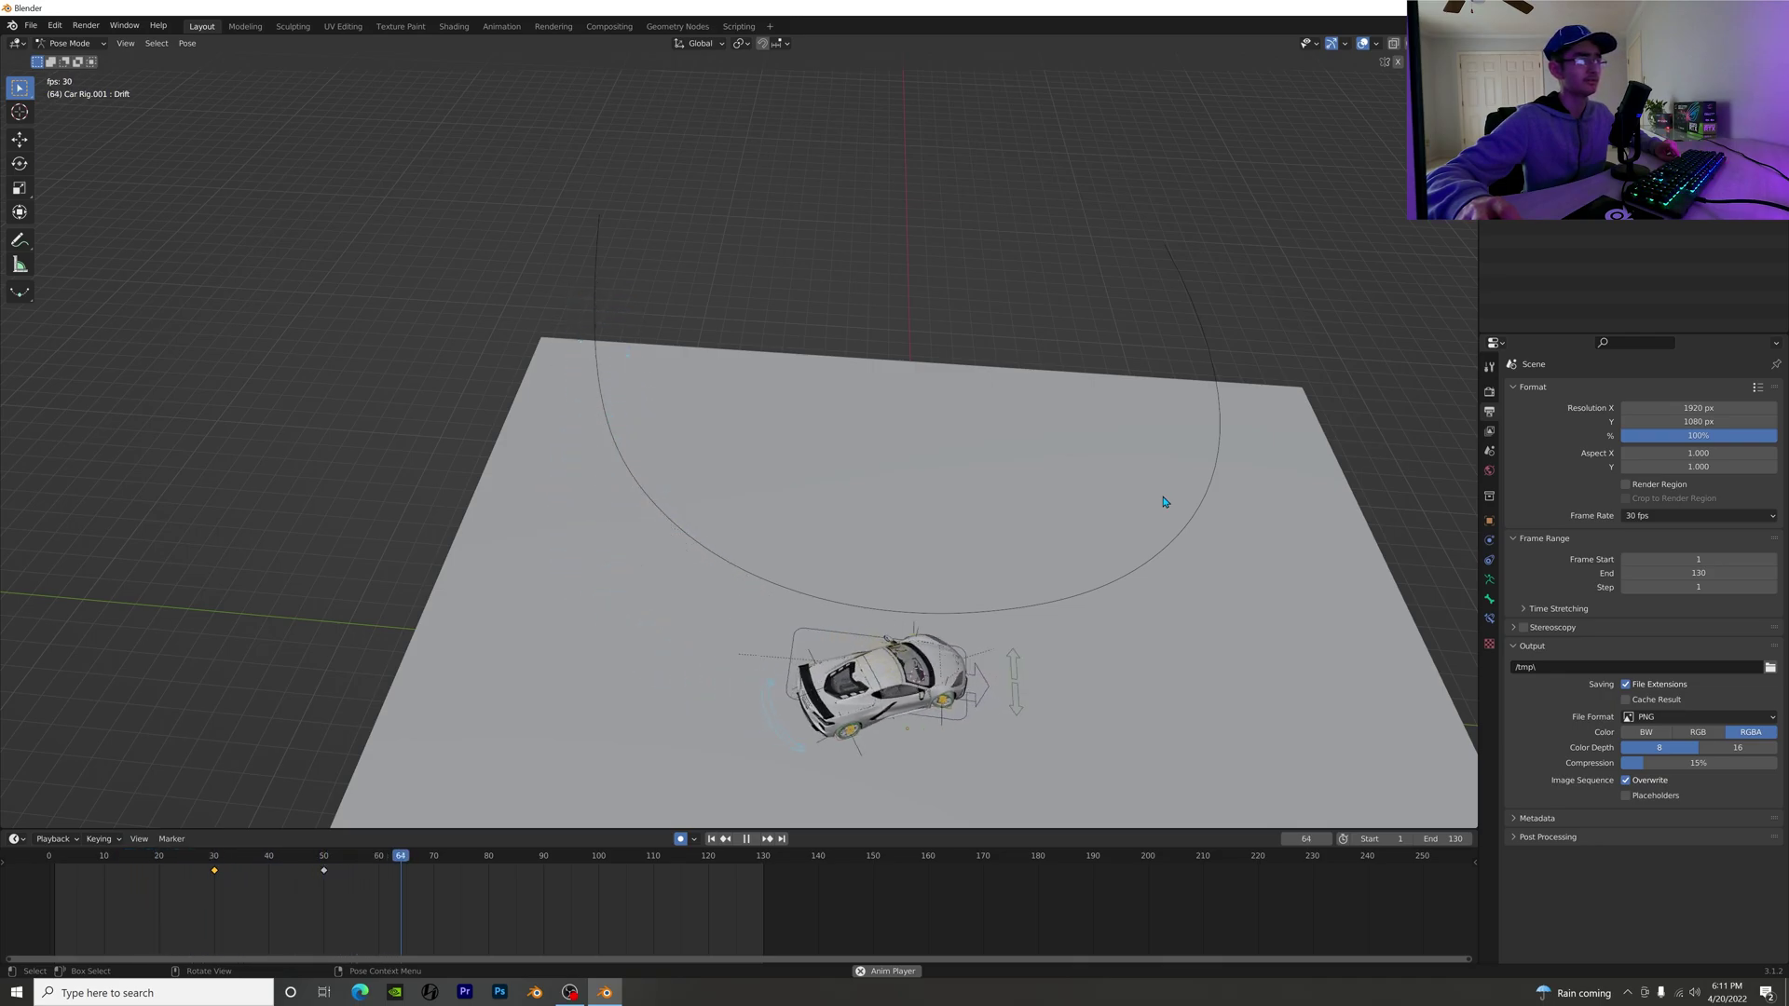
key("space")
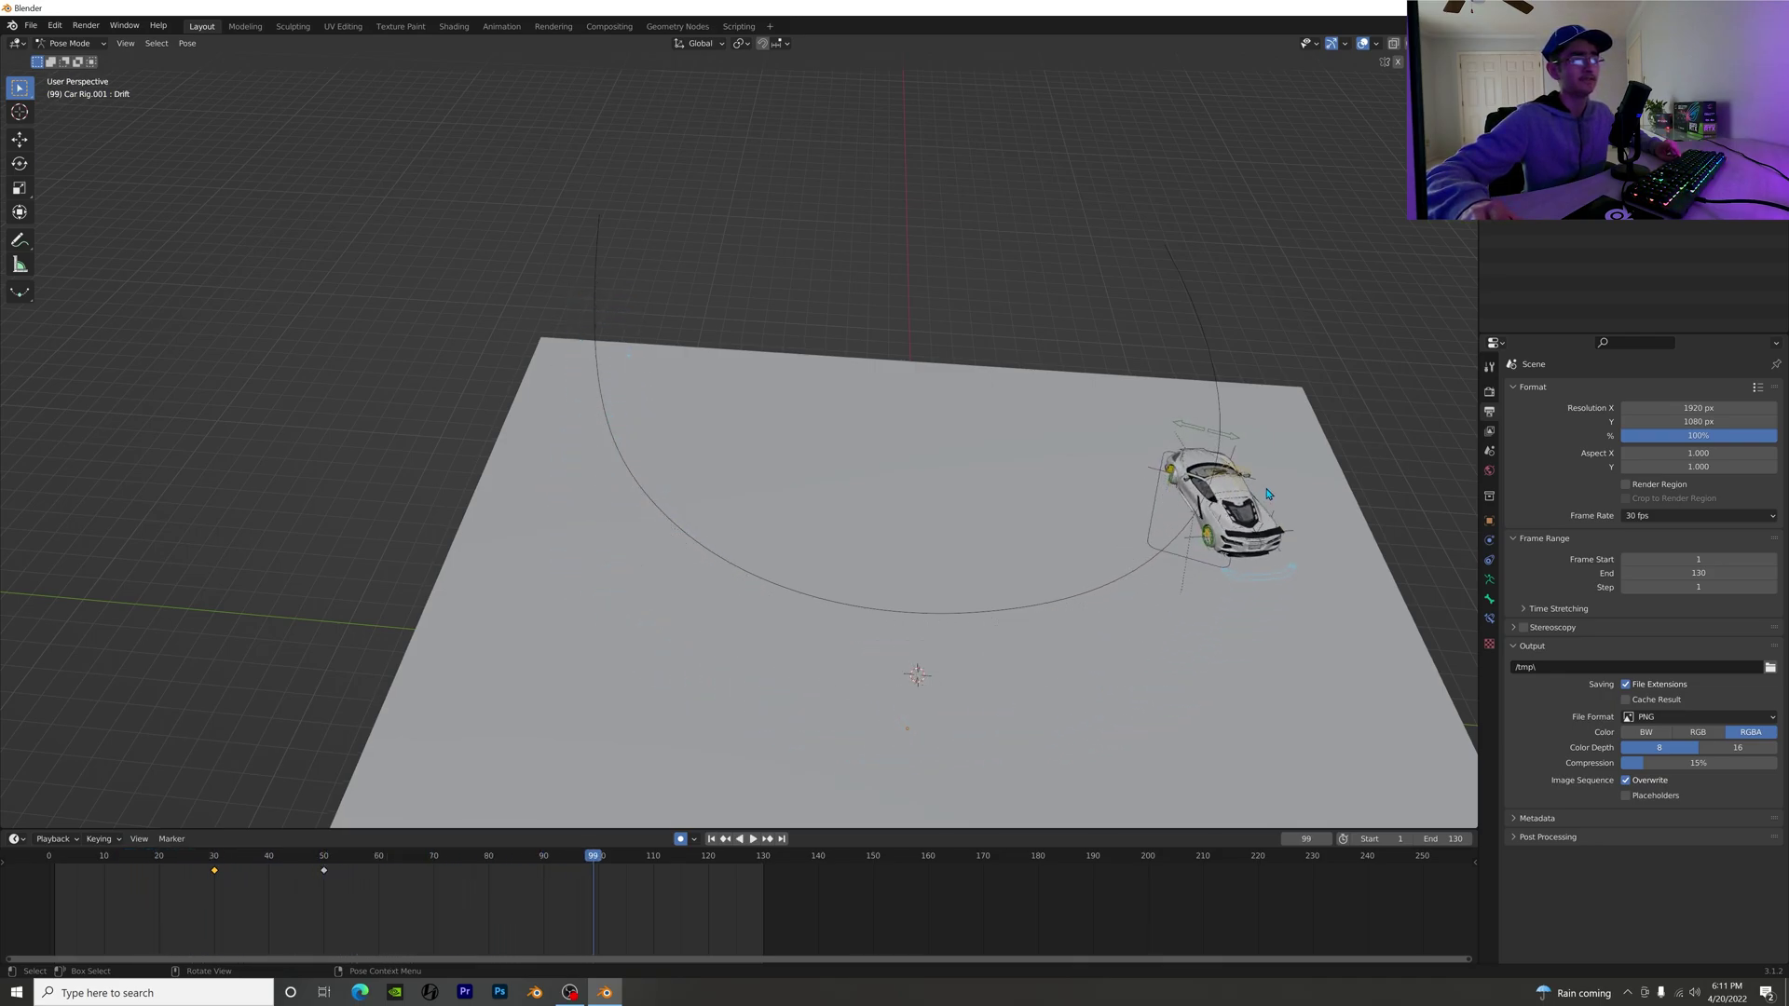
Step: In top view, keyframe the Drift bone at frame 99 with its drift angle held
key("KP_7")
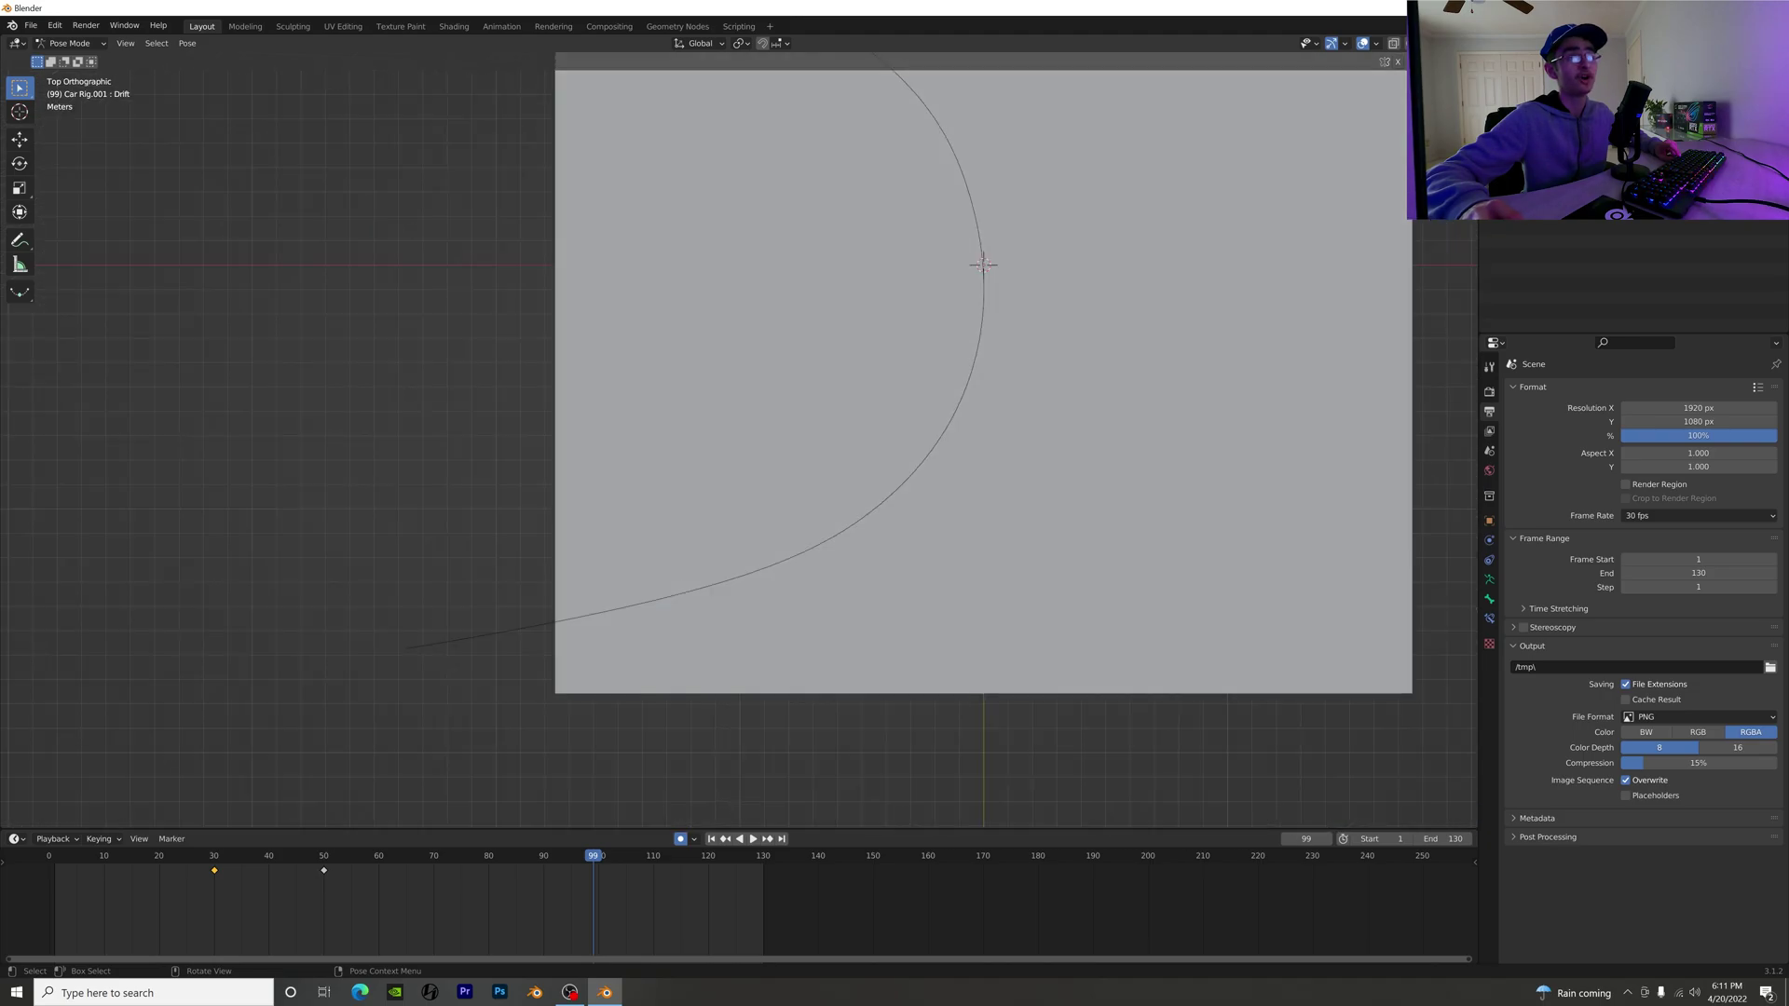
middle_click_drag(1067, 56, 1057, 349, "shift")
scroll(1058, 348, "up", 2)
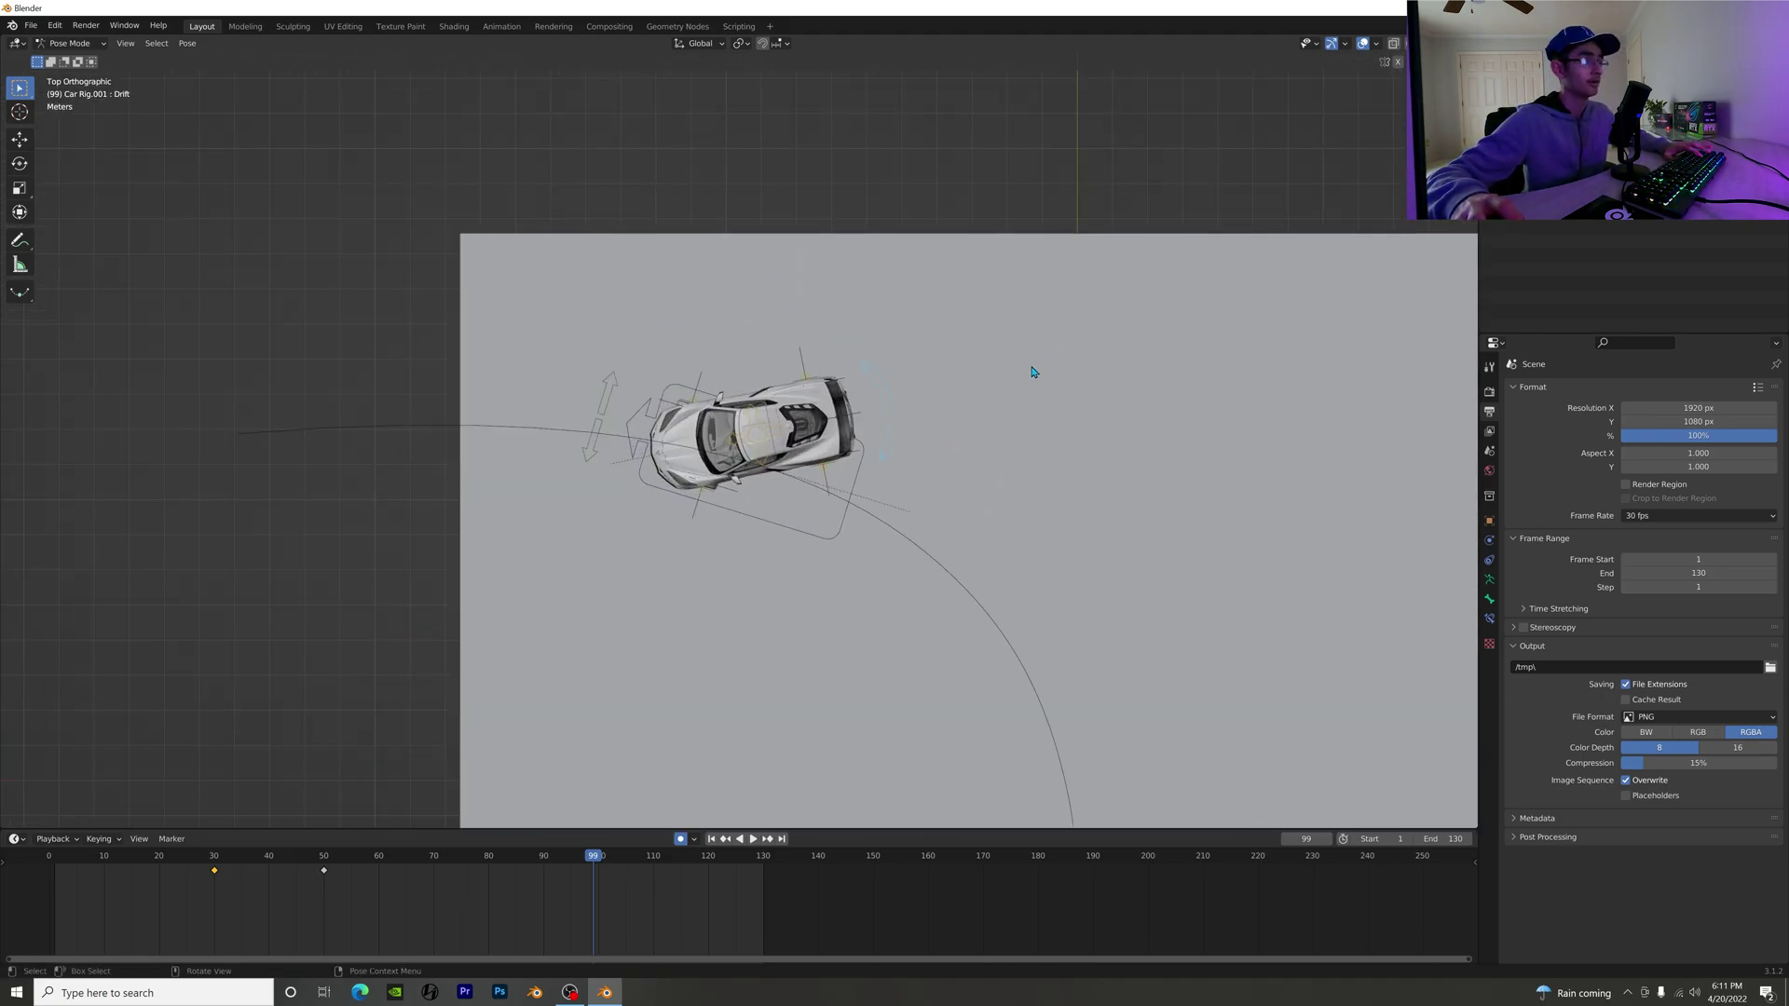
key("r")
left_click(1030, 364)
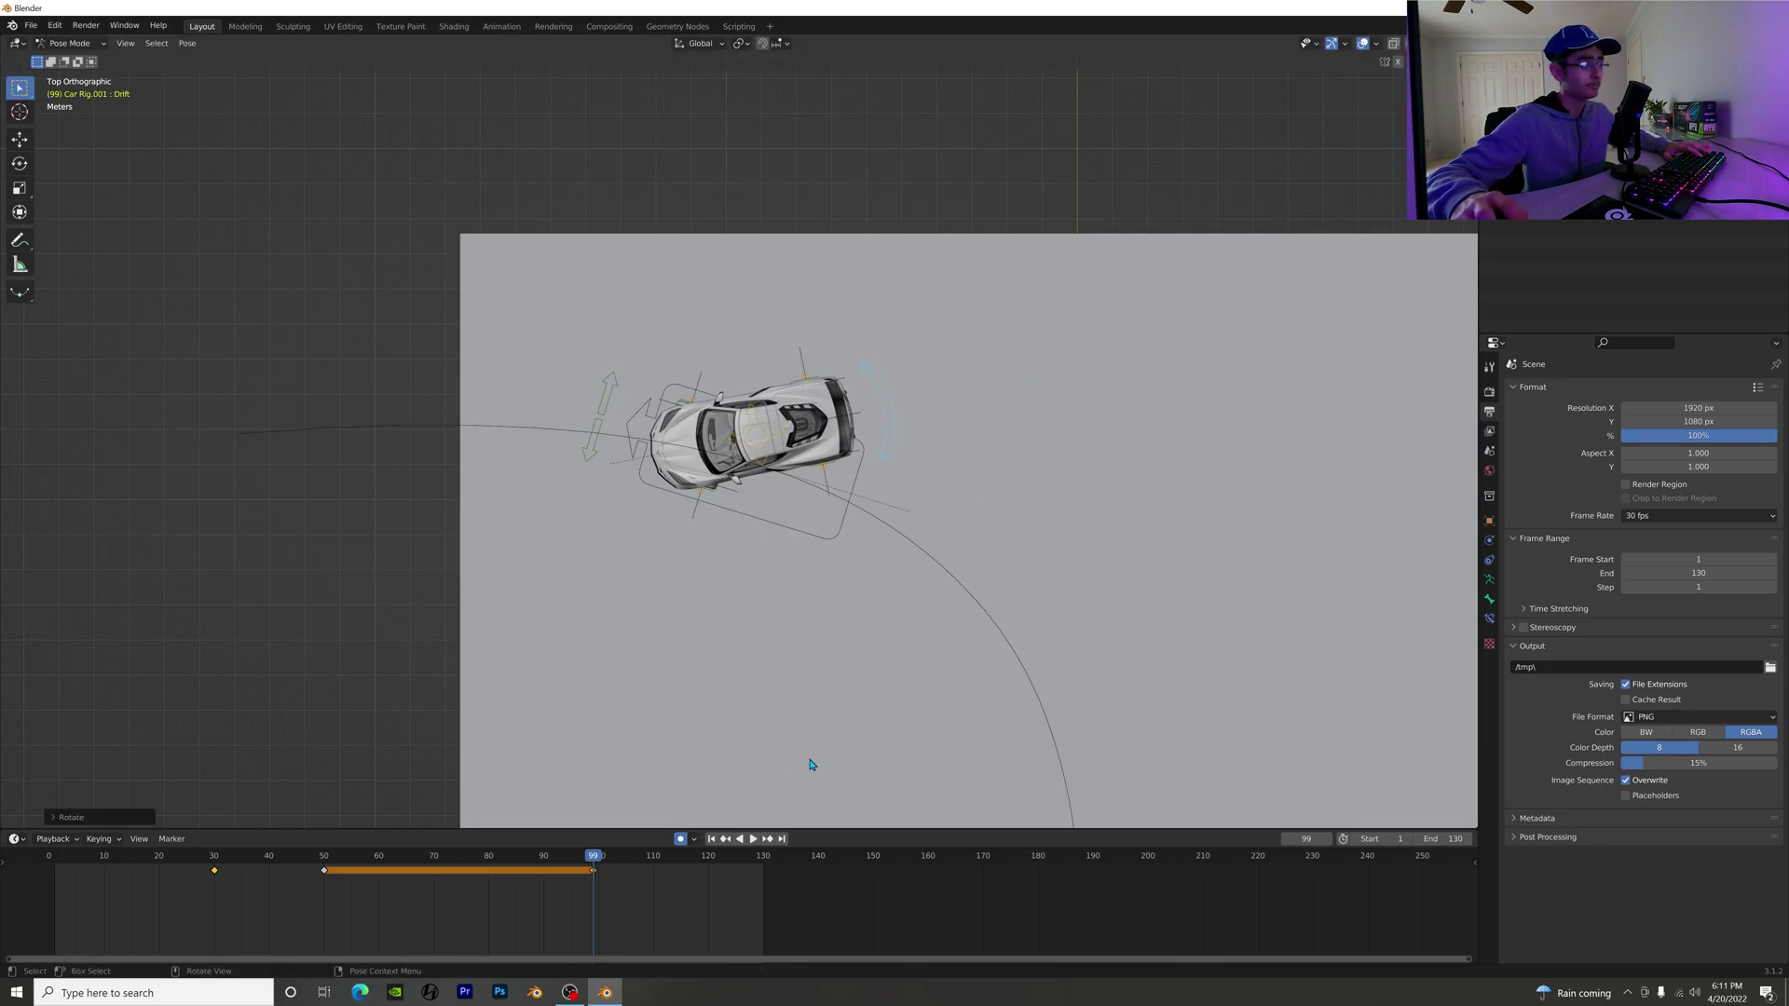
Step: At frame 120, rotate the Drift bone back and clear its rotation so the car lines up with the path
middle_click_drag(903, 507, 827, 372)
scroll(826, 371, "down", 18)
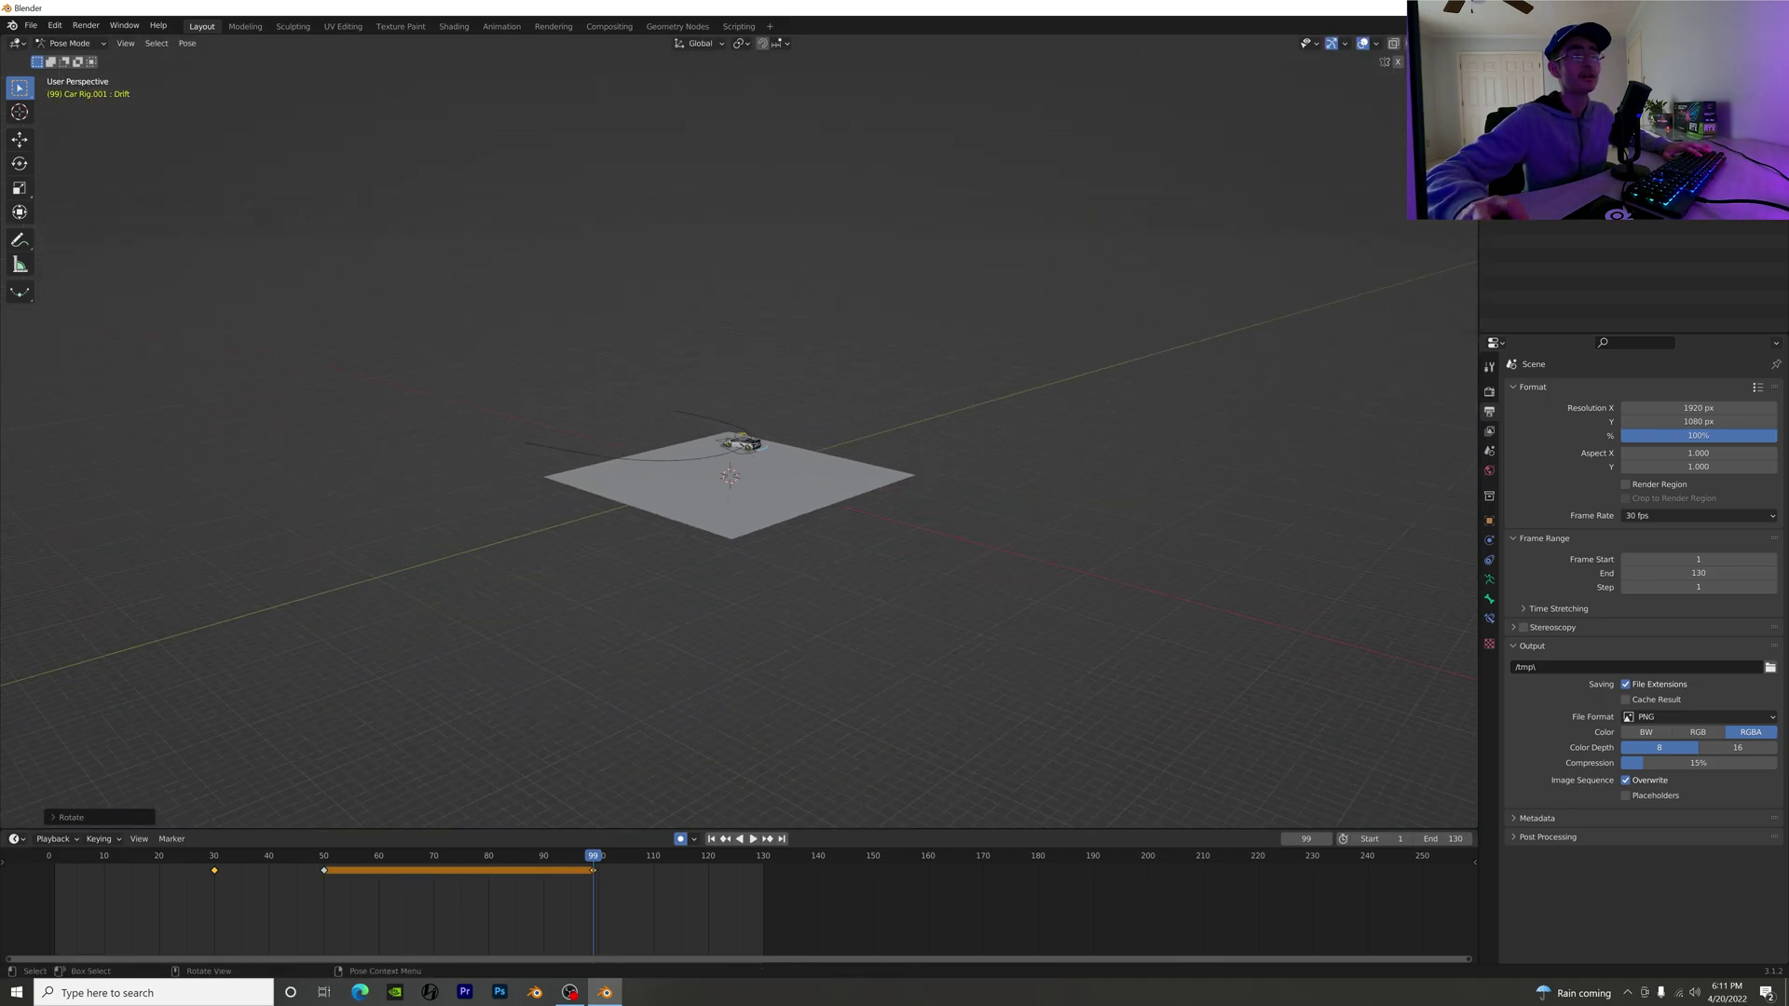
key("KP_7")
scroll(1131, 371, "up", 8)
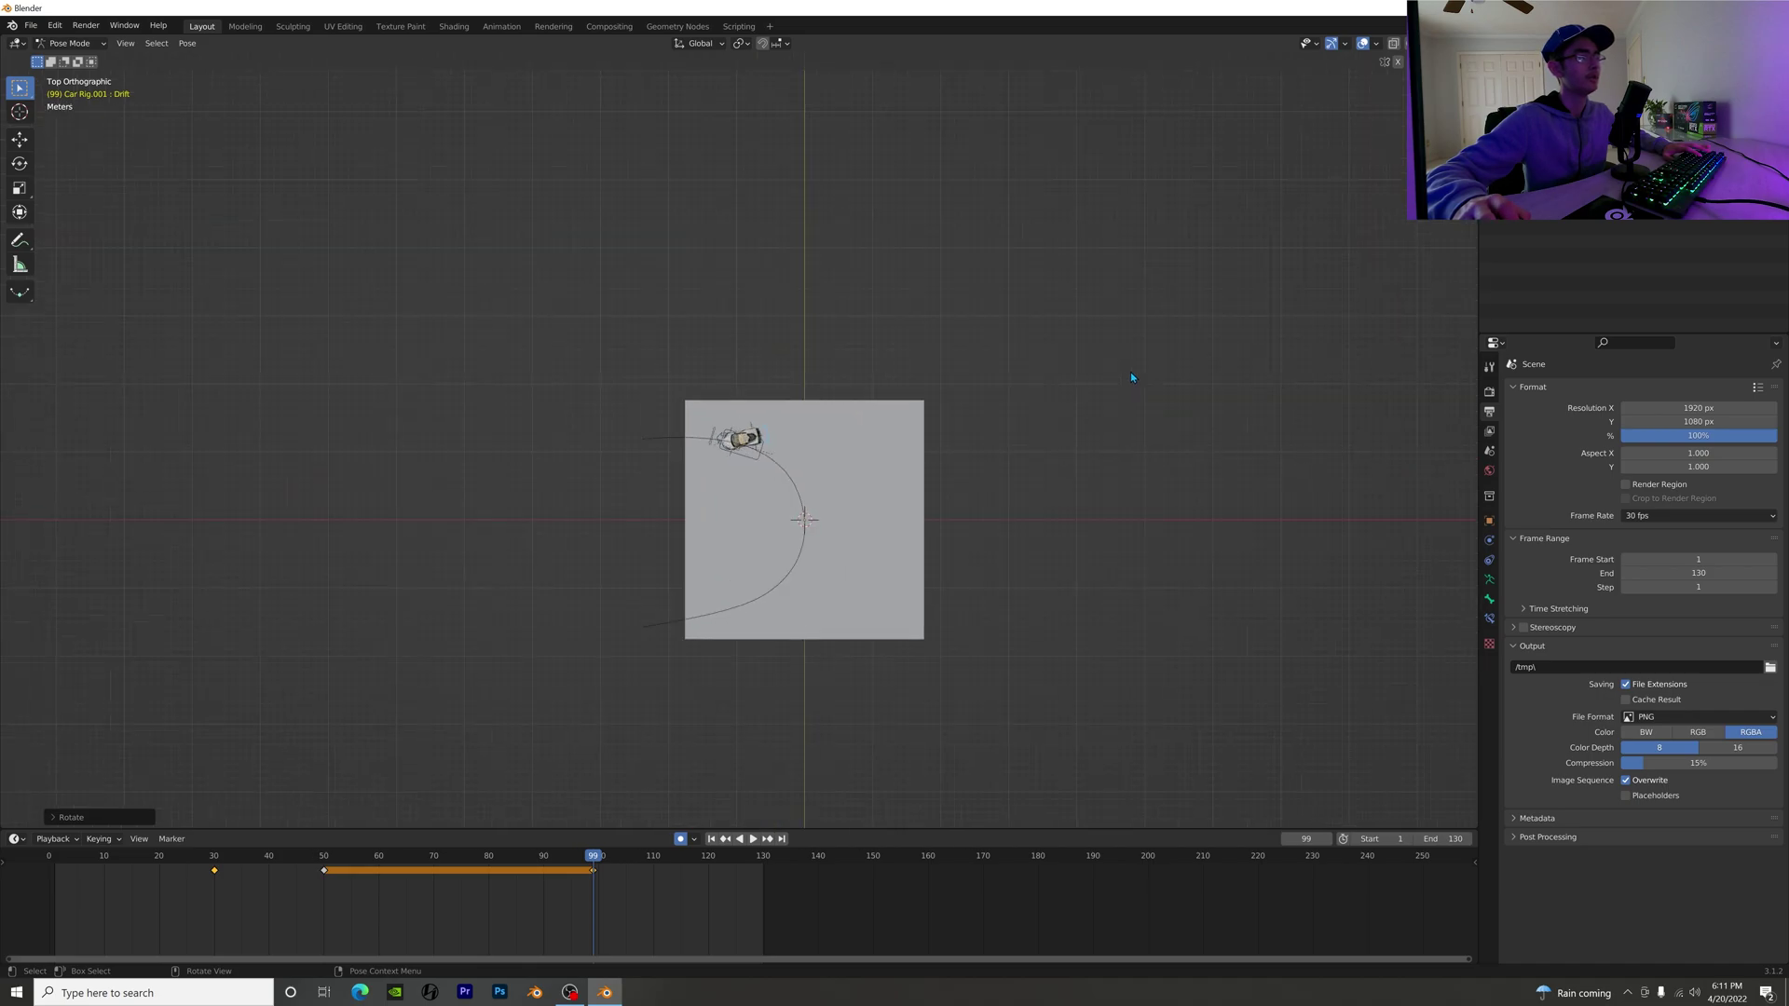
scroll(1132, 378, "up", 1)
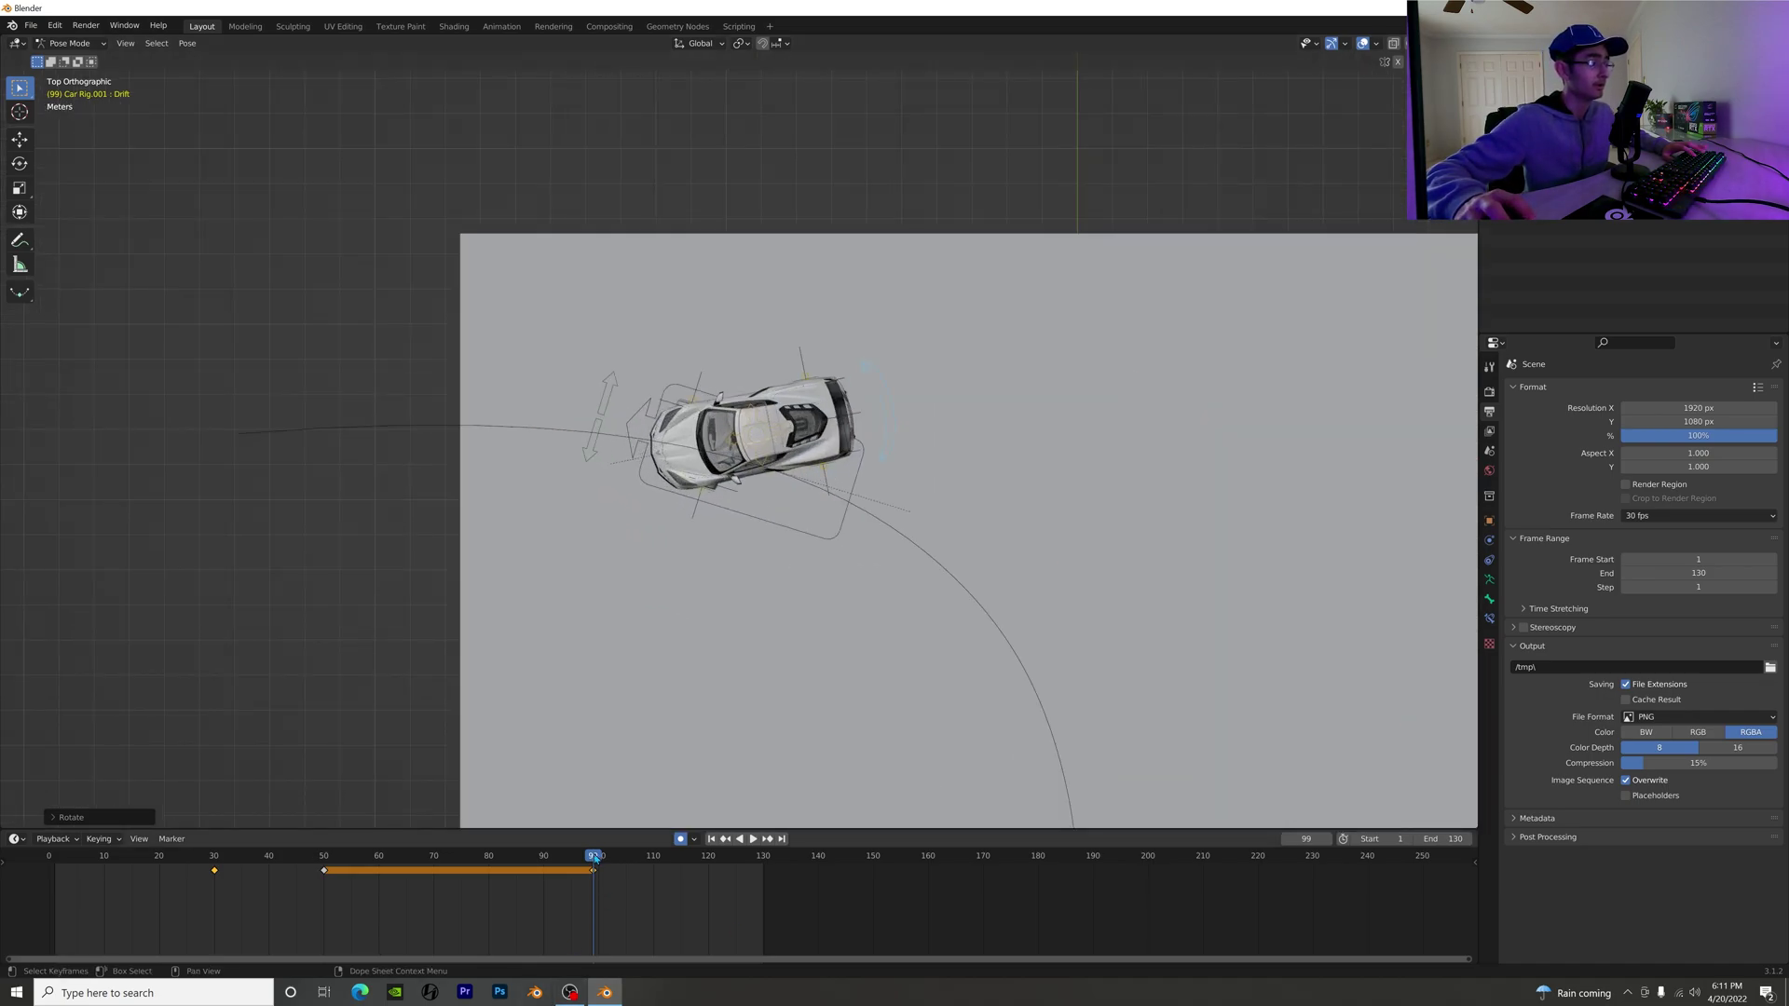
key("space")
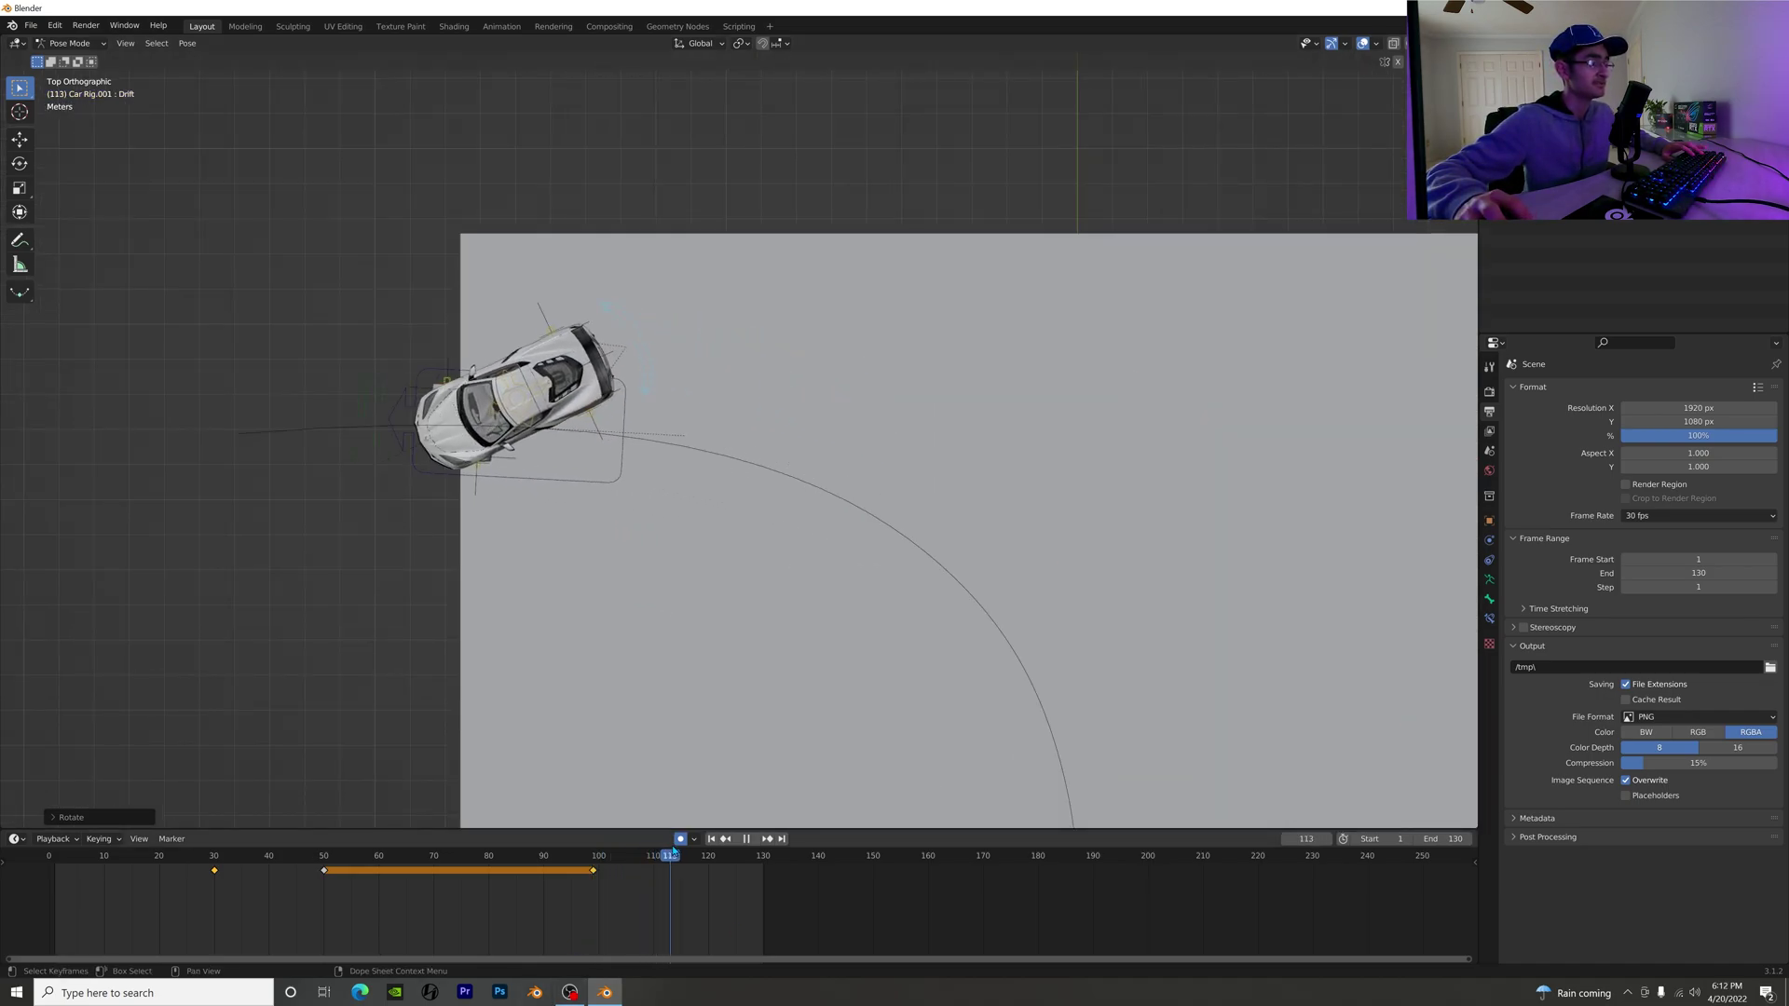
key("space")
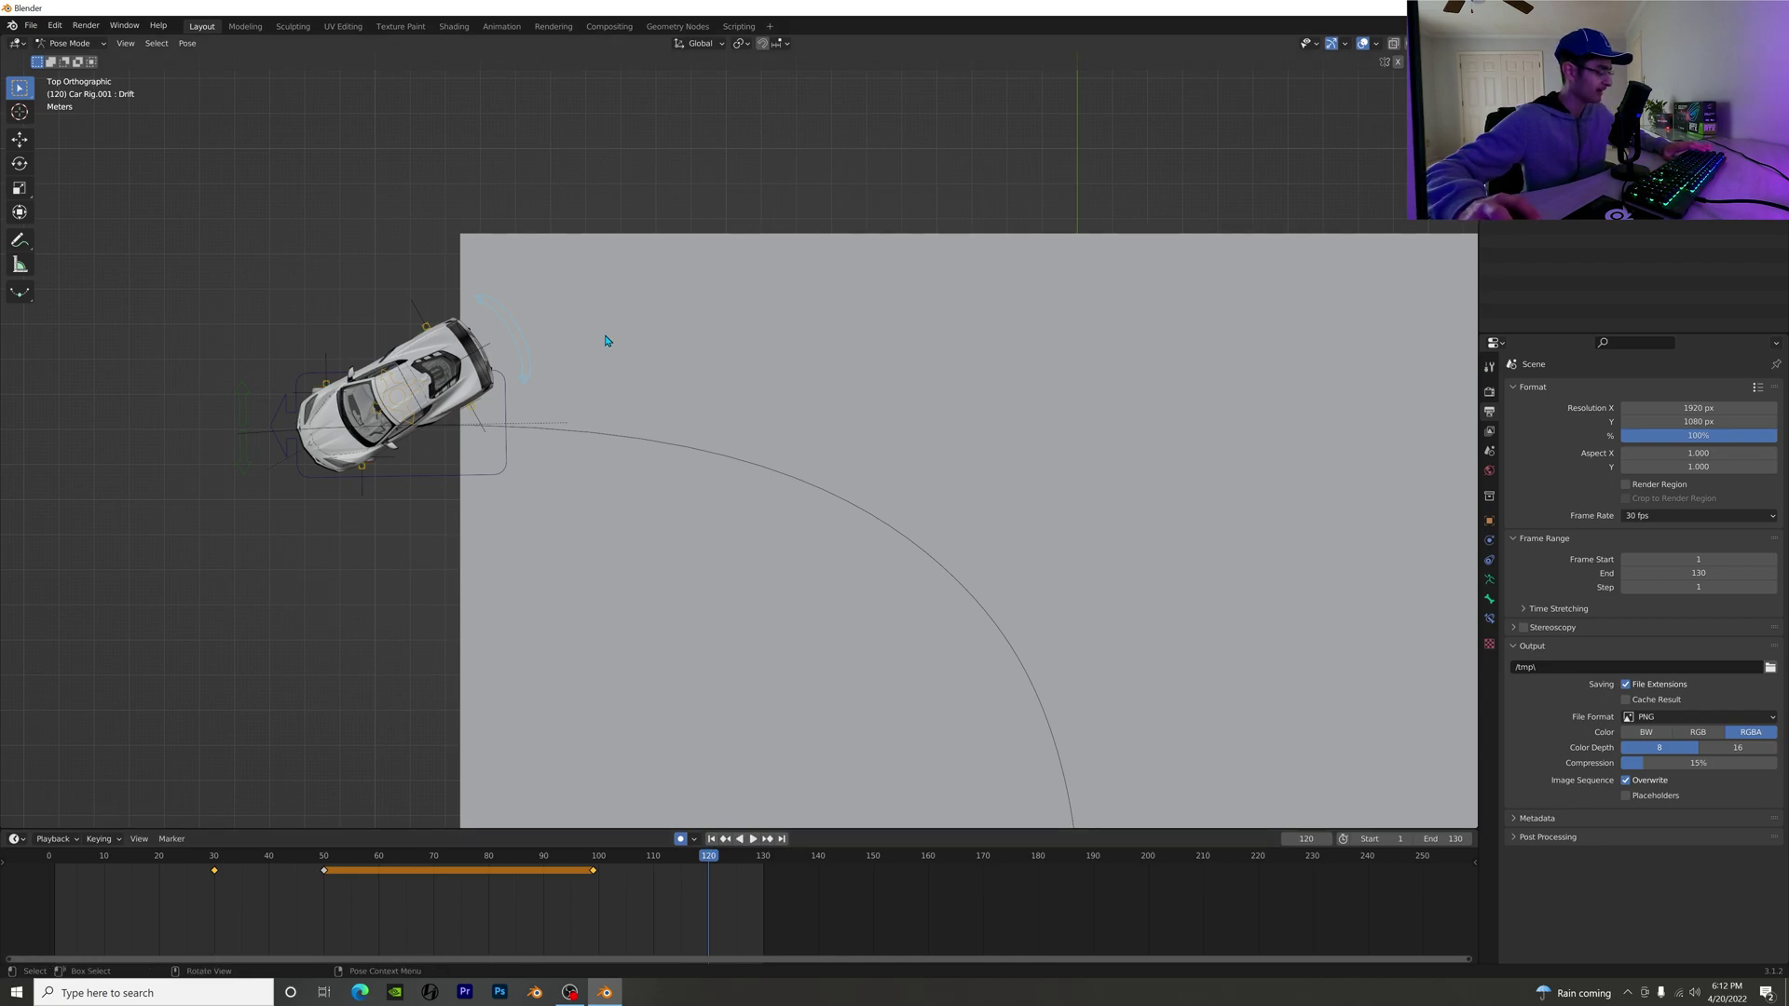
key("r")
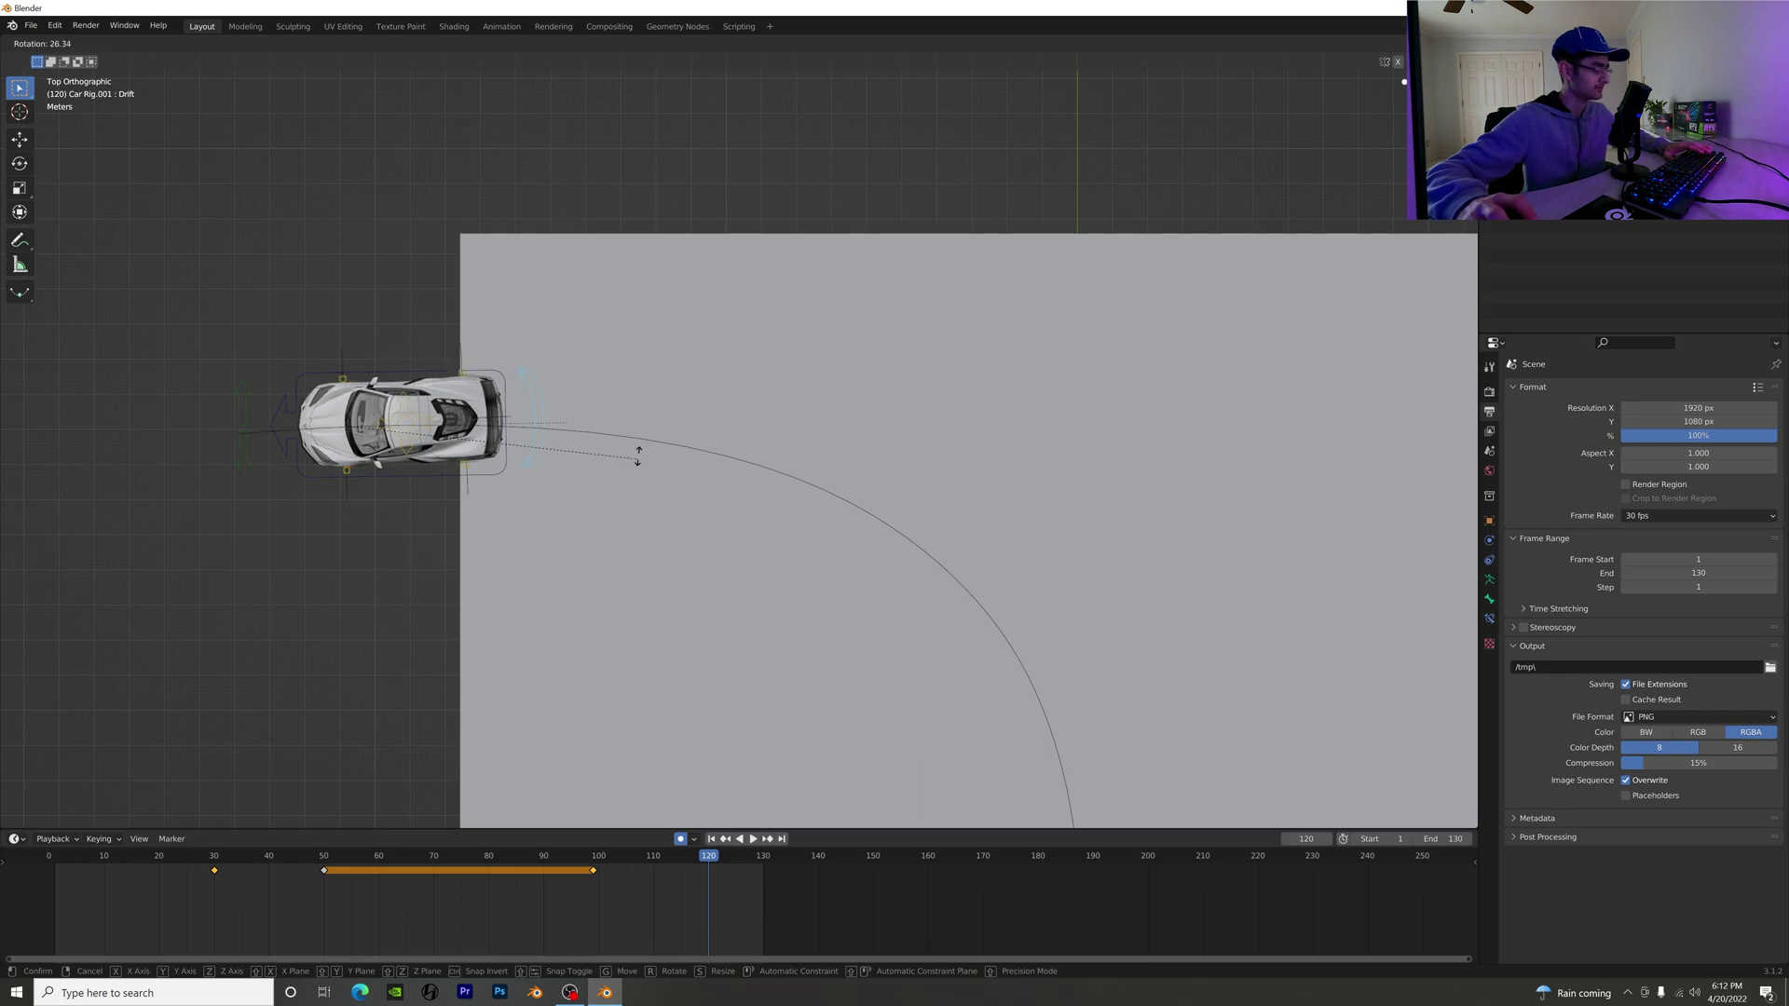
left_click(659, 425)
key("alt+r")
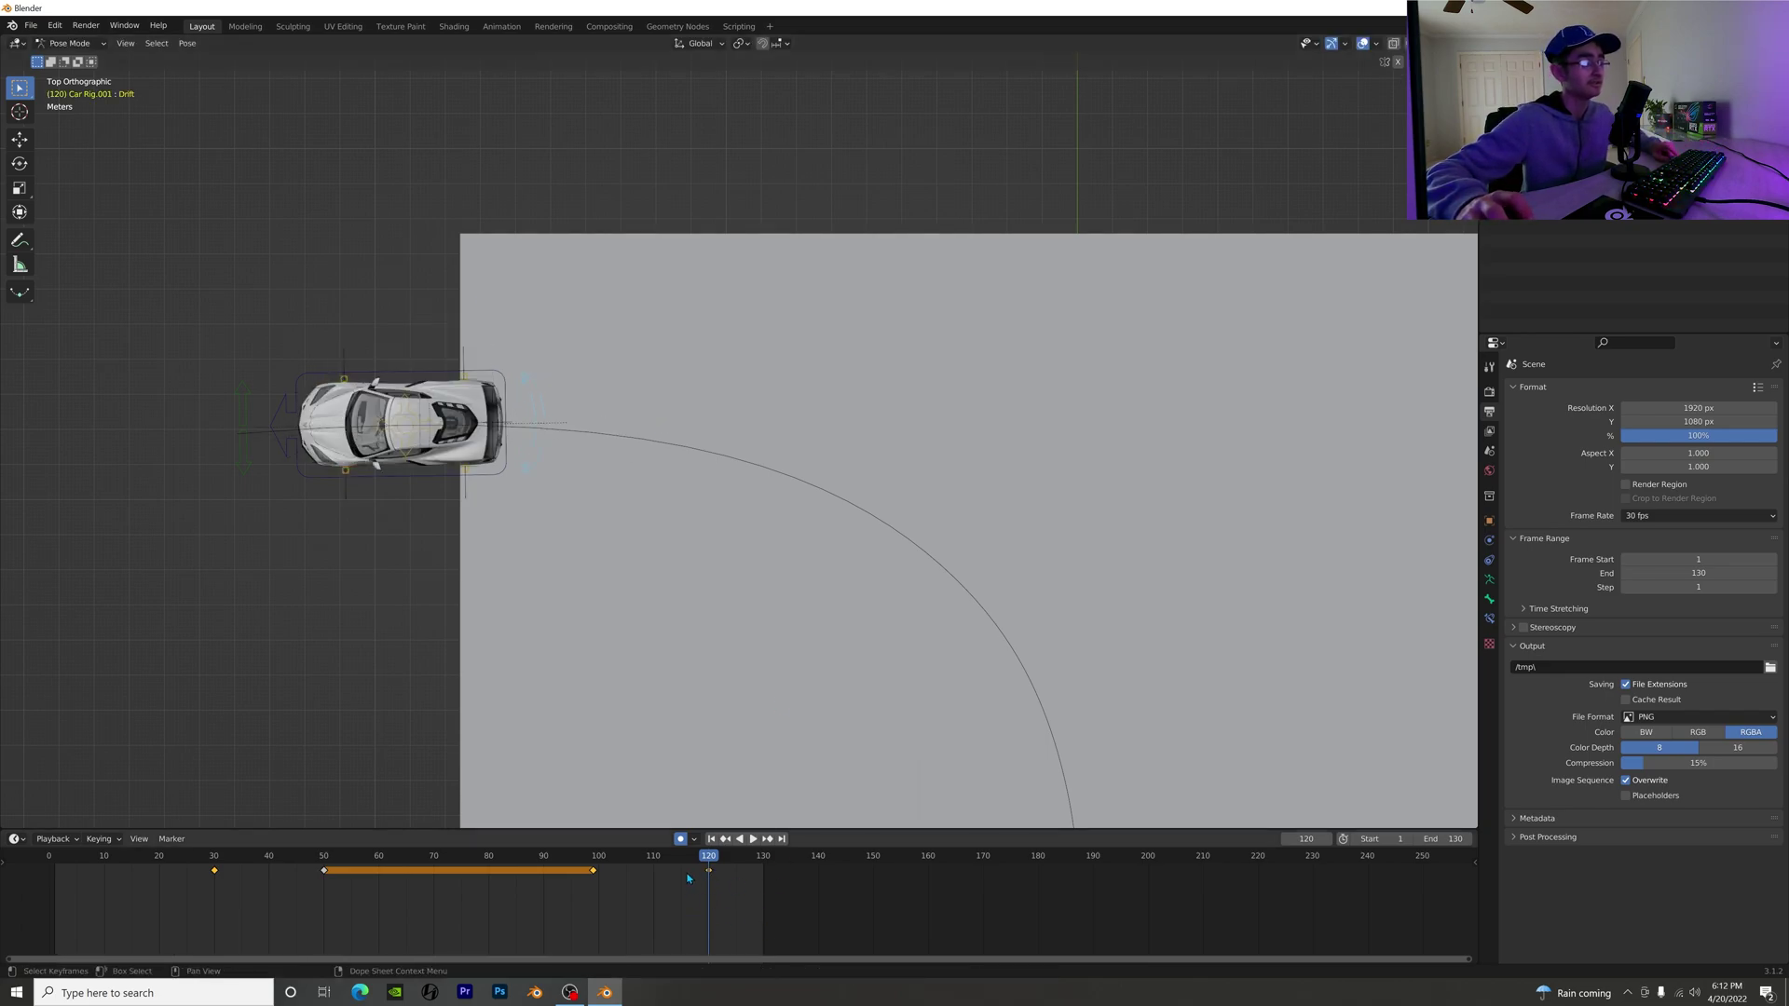
Step: Play the full drive from the start to review the drift, and switch the rig back to Object Mode
middle_click_drag(659, 521, 640, 404)
scroll(653, 419, "down", 7)
scroll(730, 894, "down", 1)
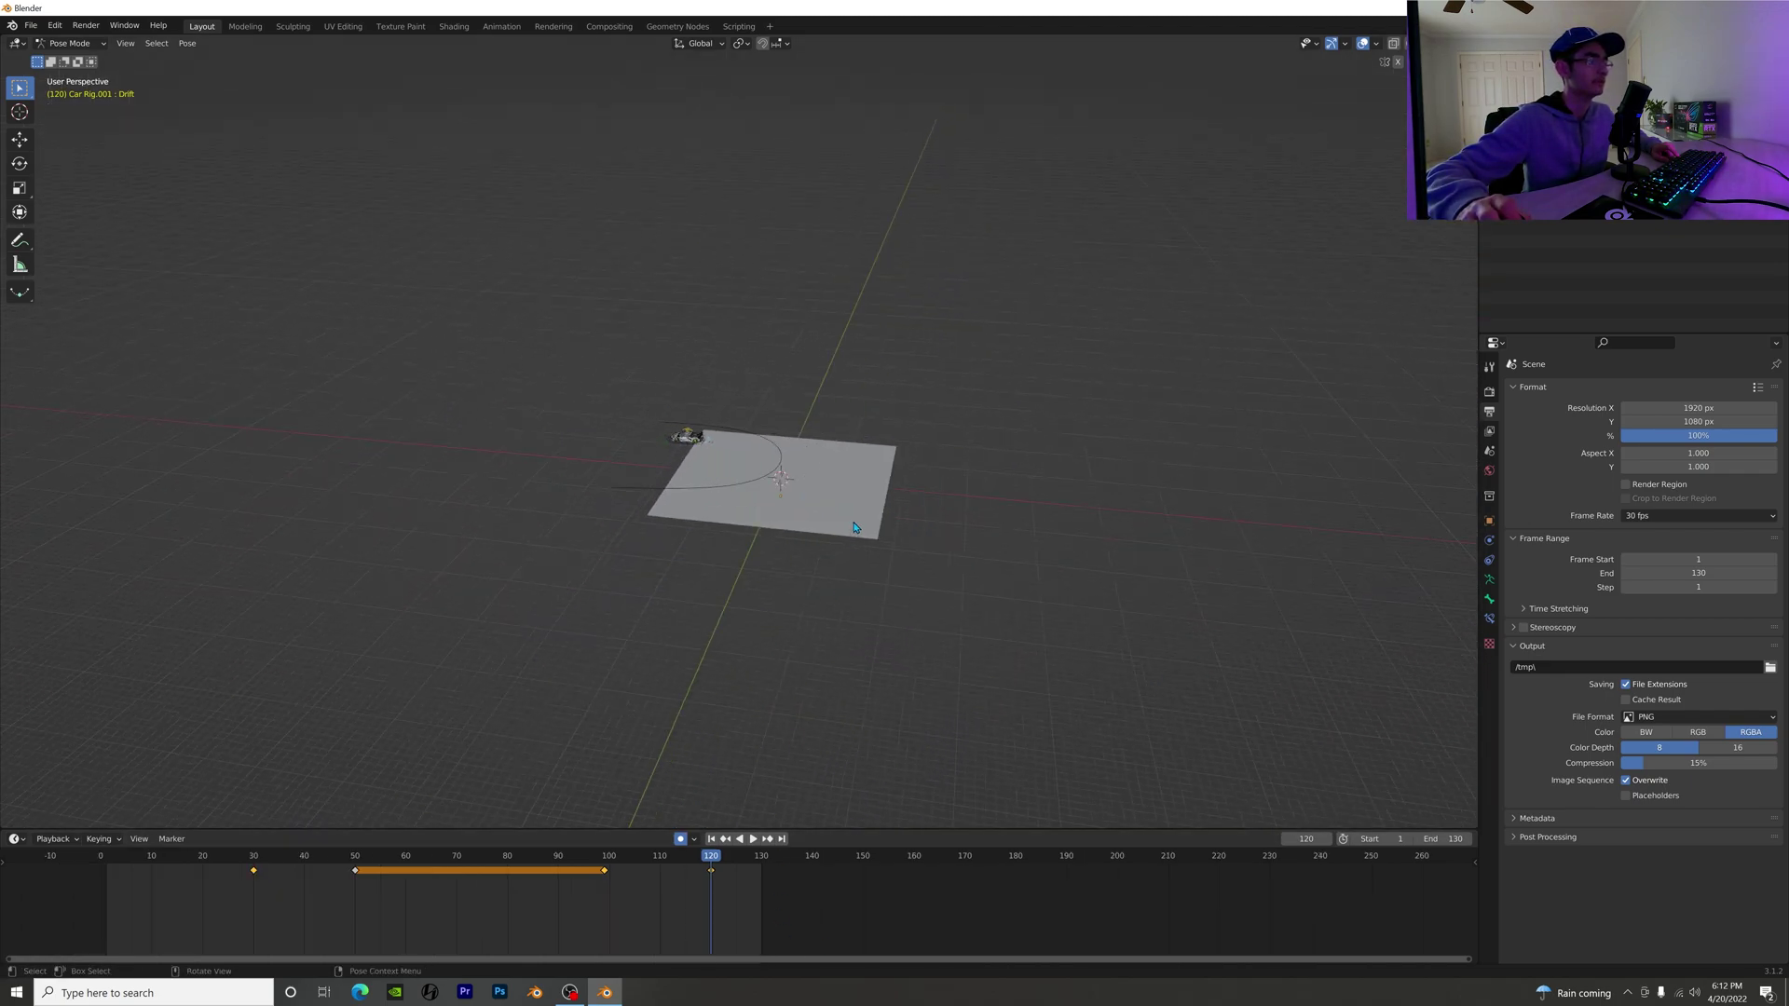
scroll(855, 532, "up", 6)
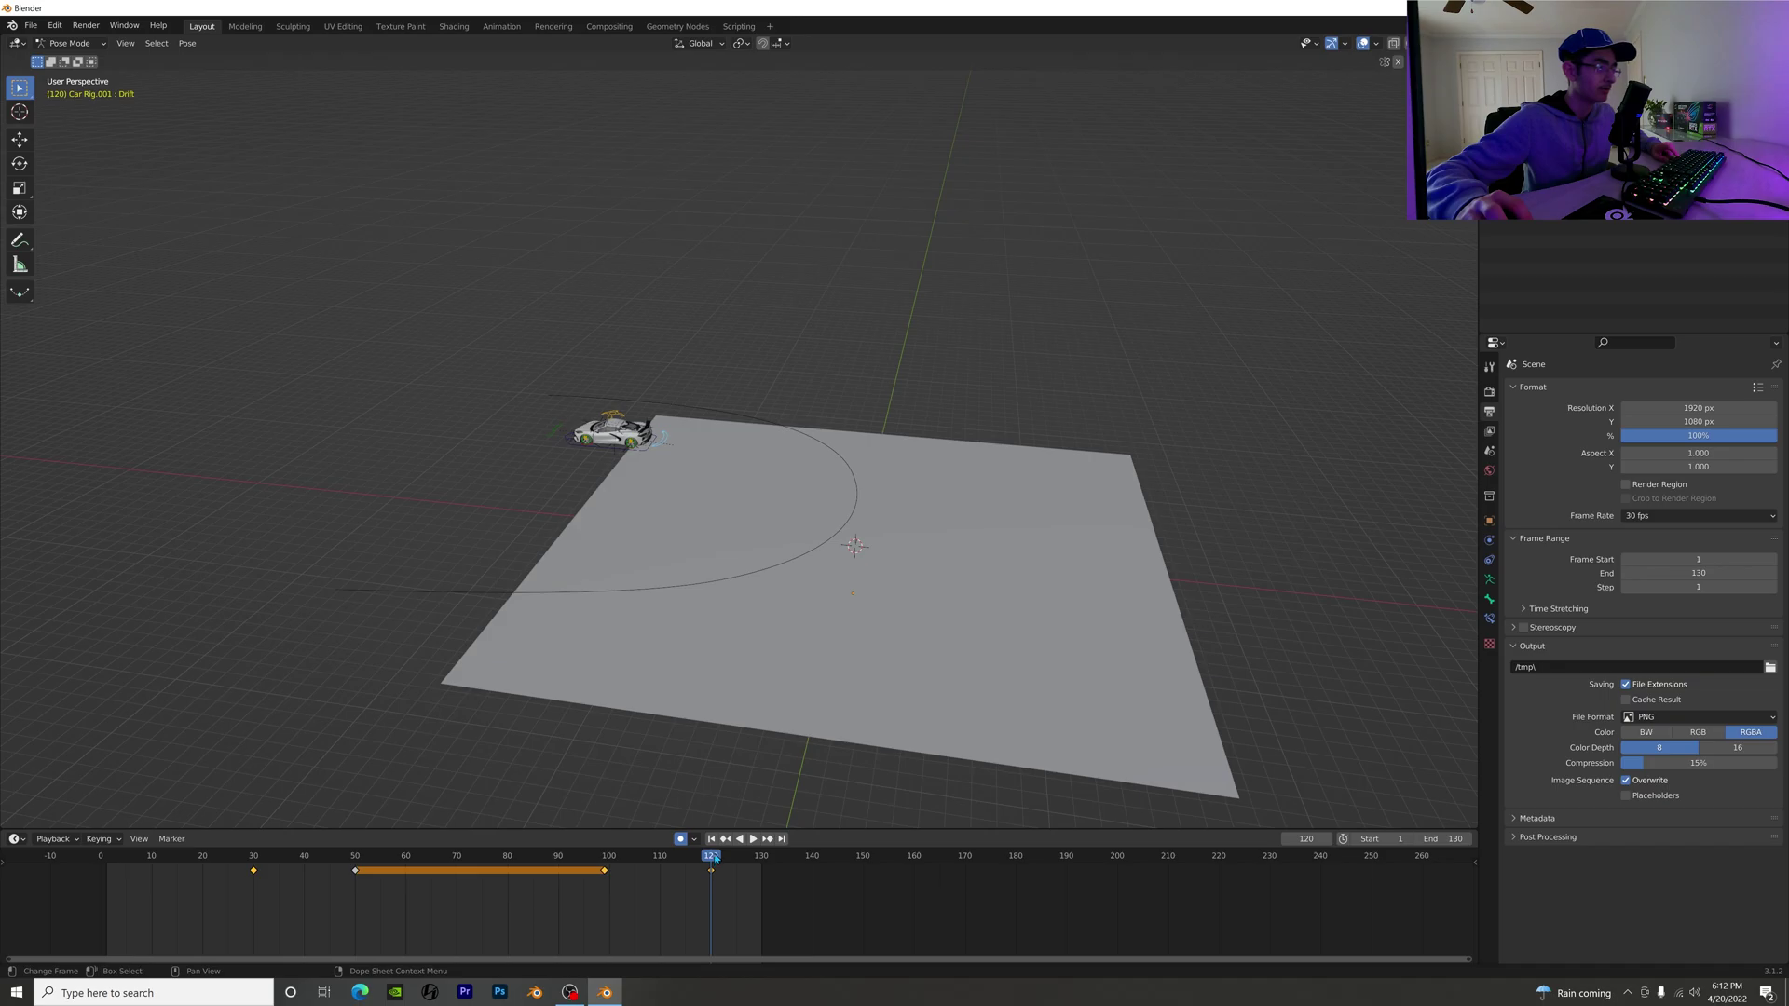
left_click_drag(714, 857, 110, 897)
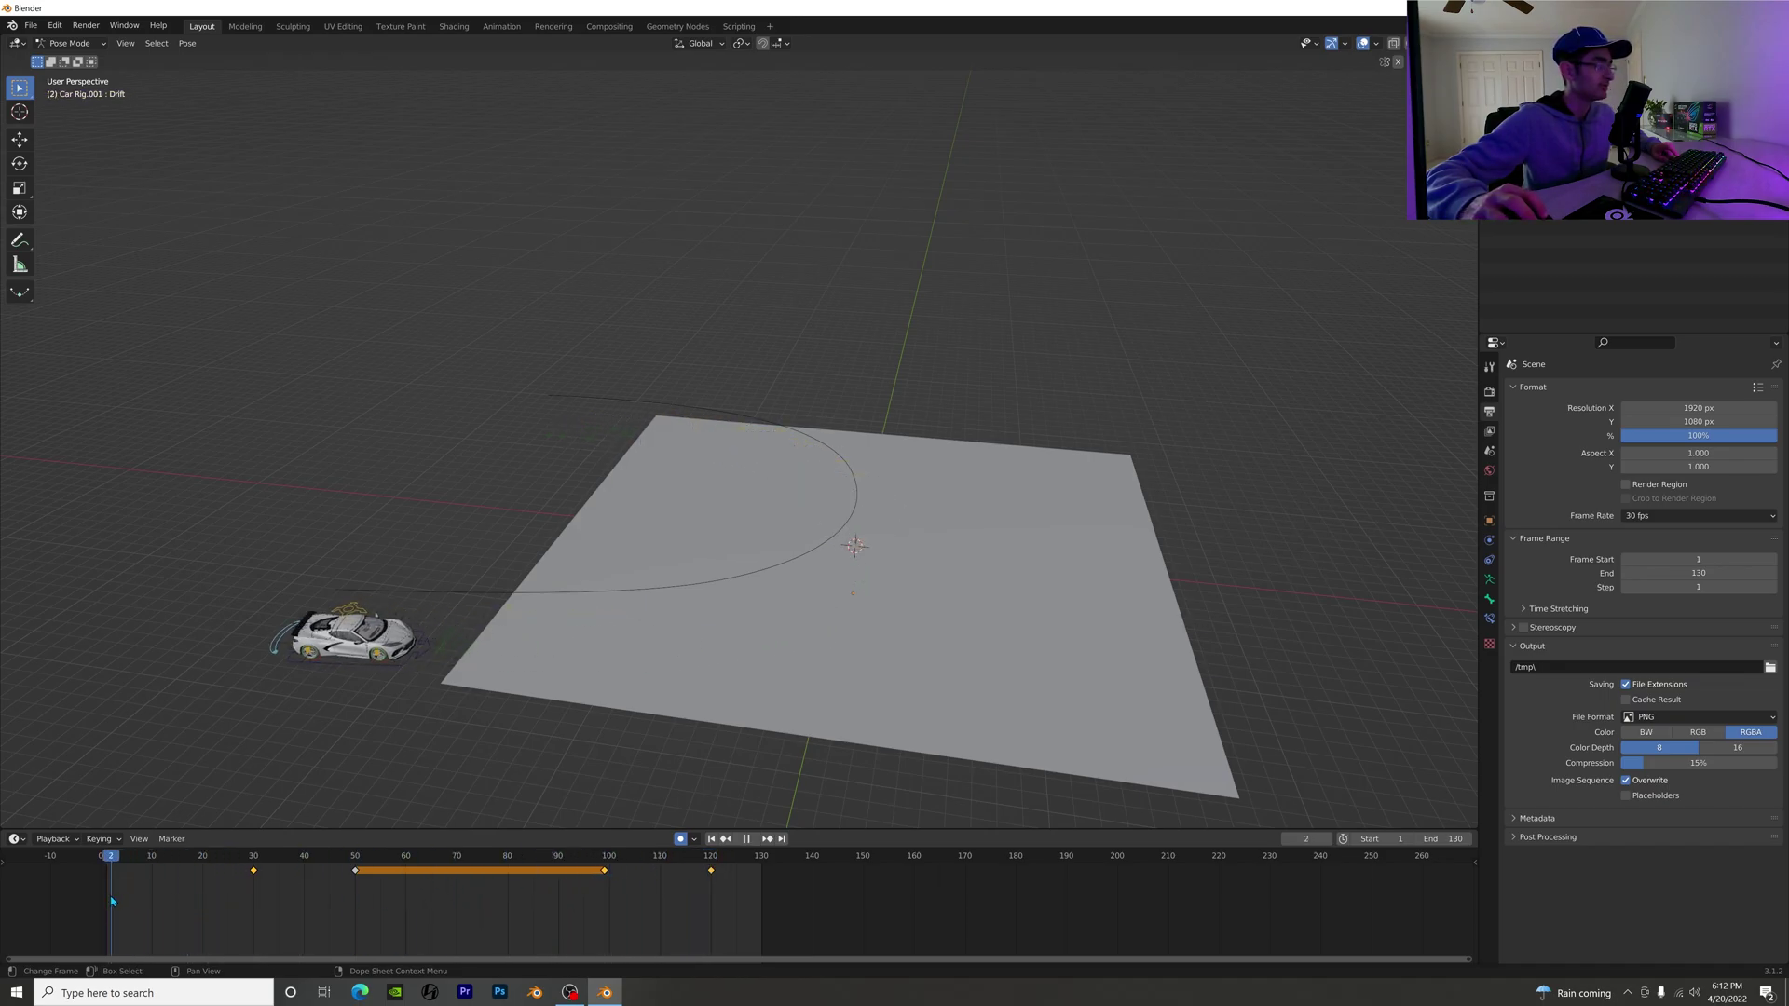
middle_click_drag(690, 522, 453, 562)
key("space")
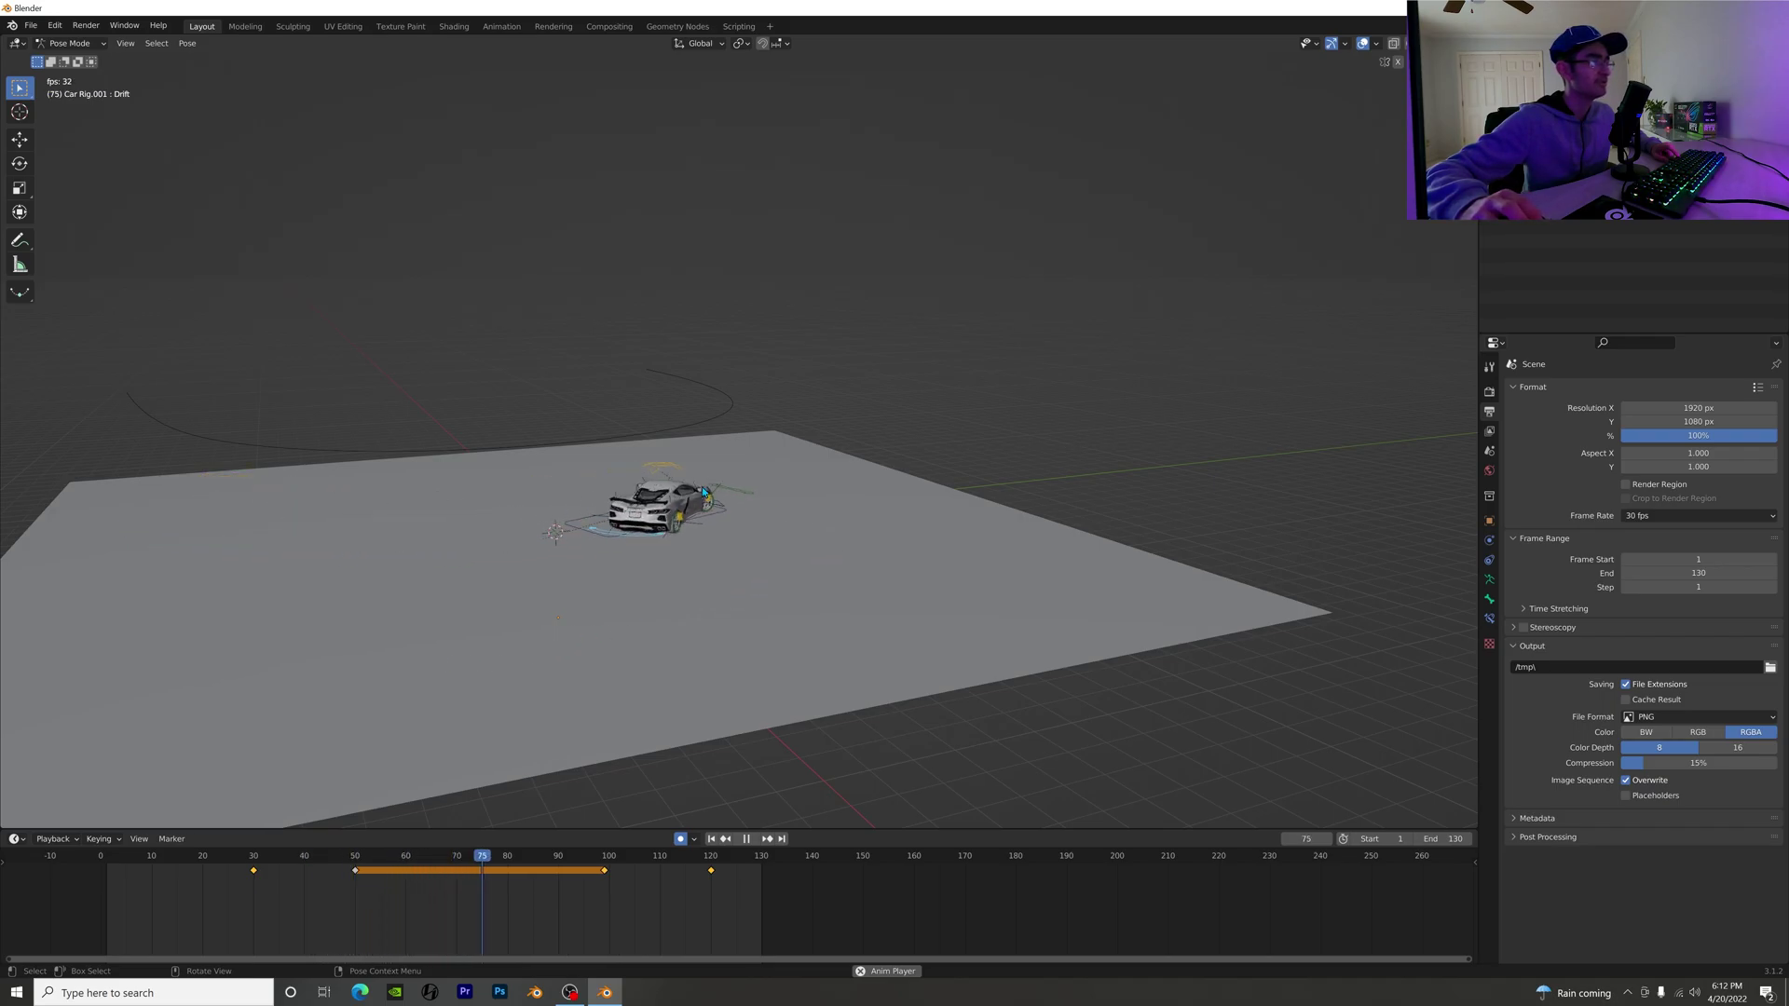
middle_click_drag(704, 491, 703, 308)
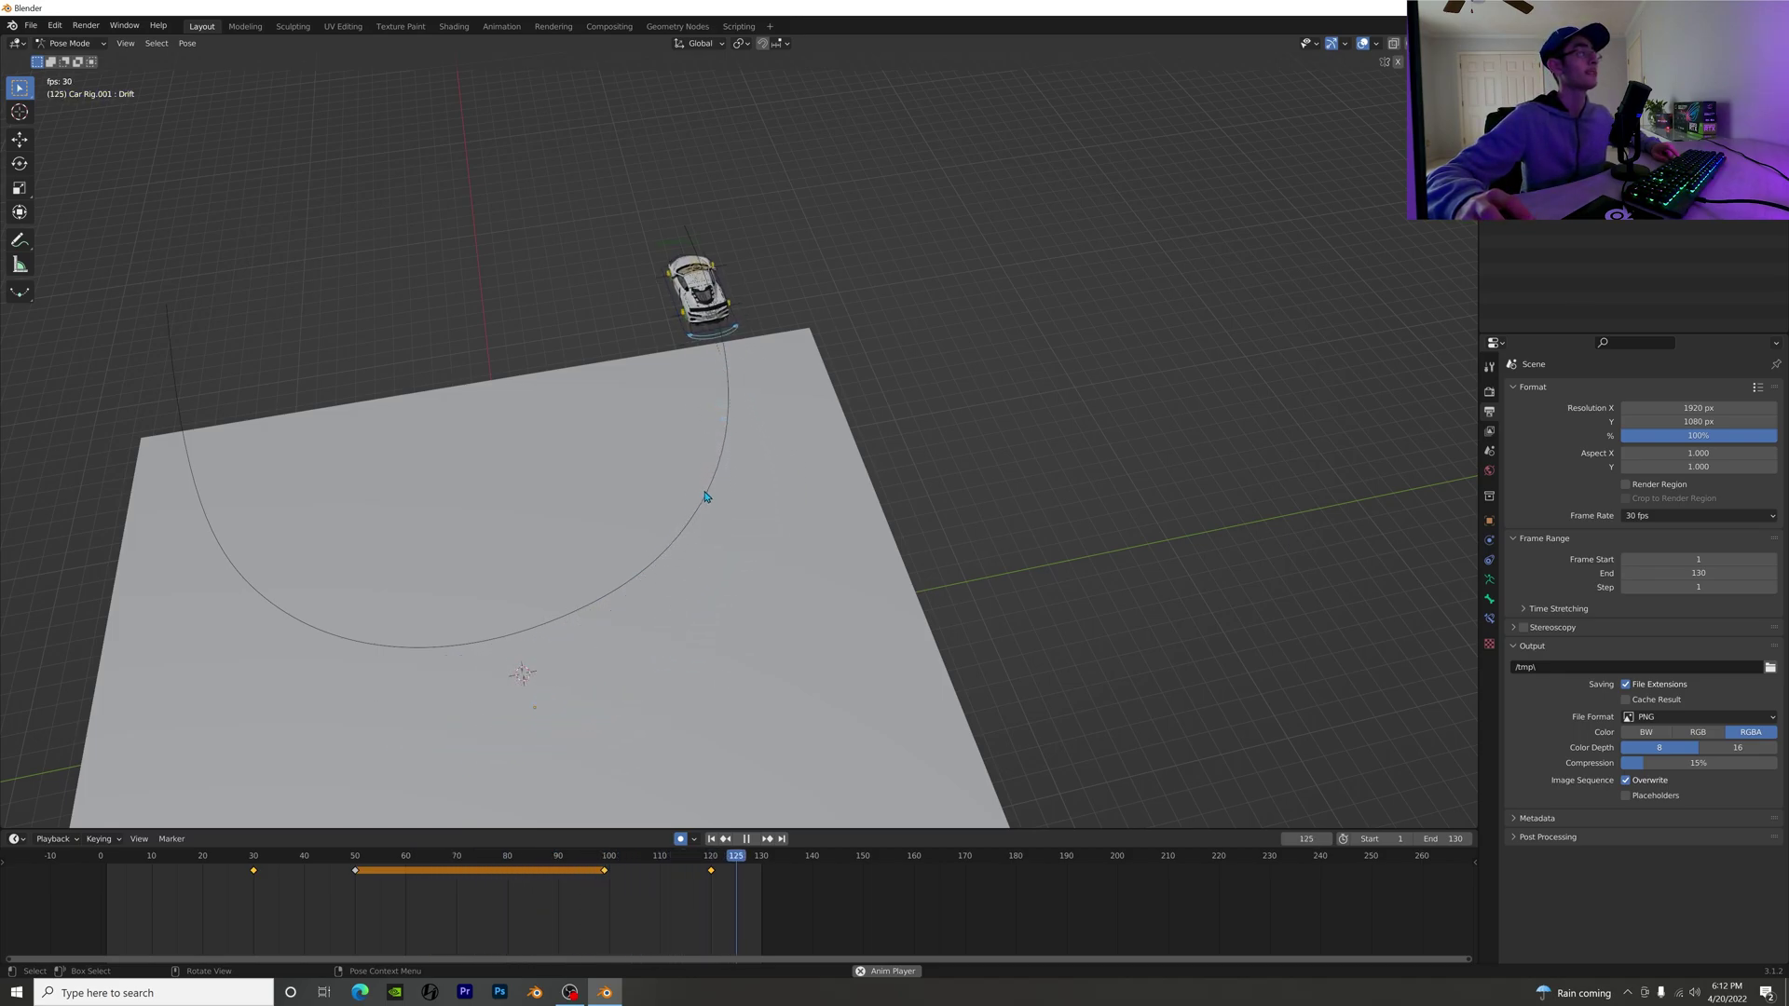
key("space")
left_click(80, 43)
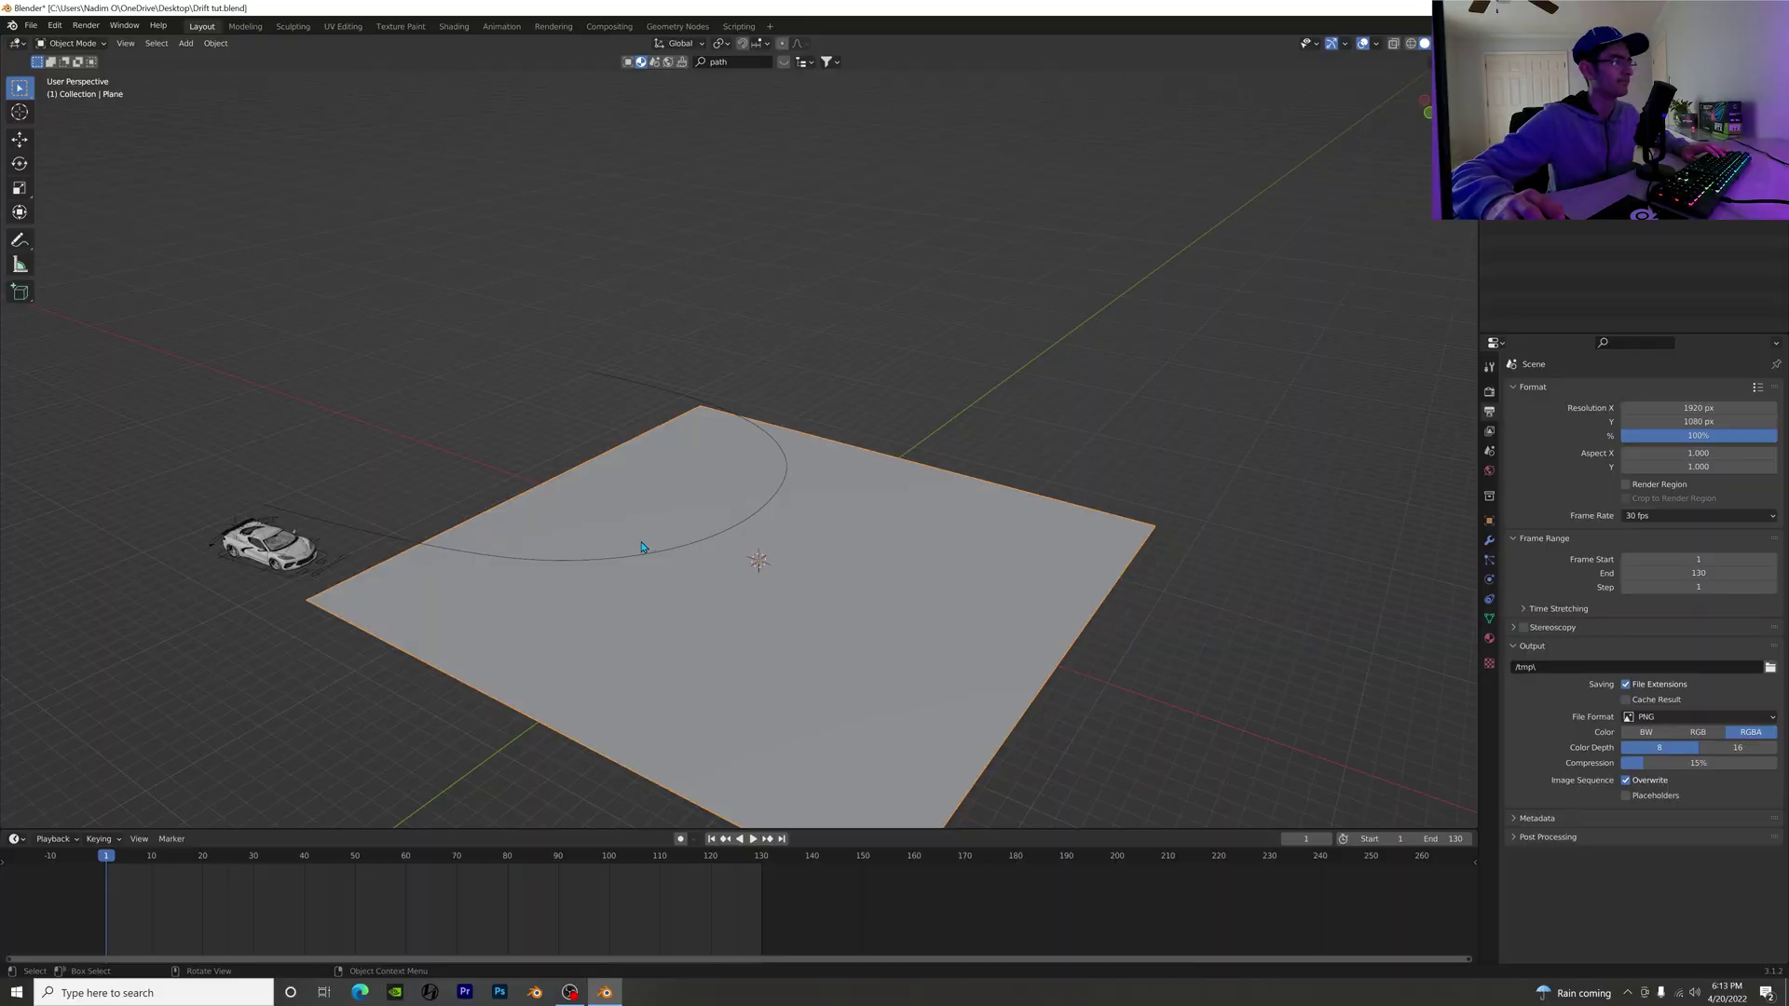
Step: In top view, move the ground plane toward negative X so it lies beneath the car and the whole curved path
left_click(1451, 77)
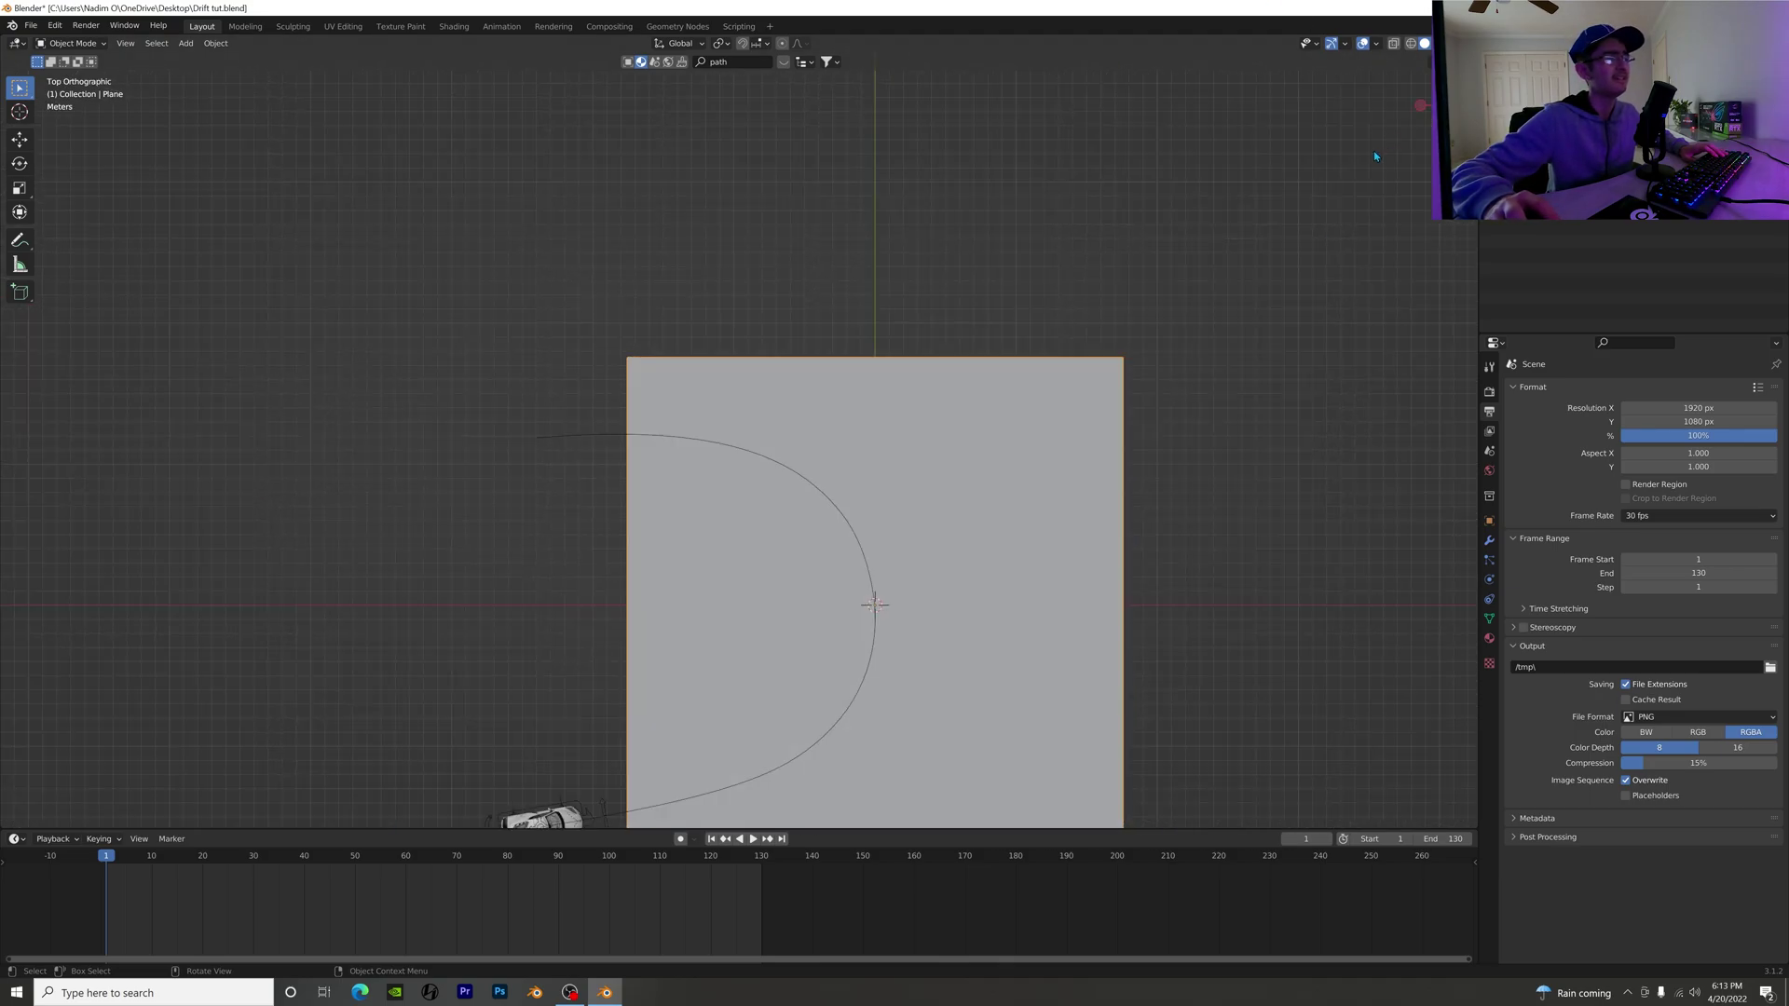
key("g")
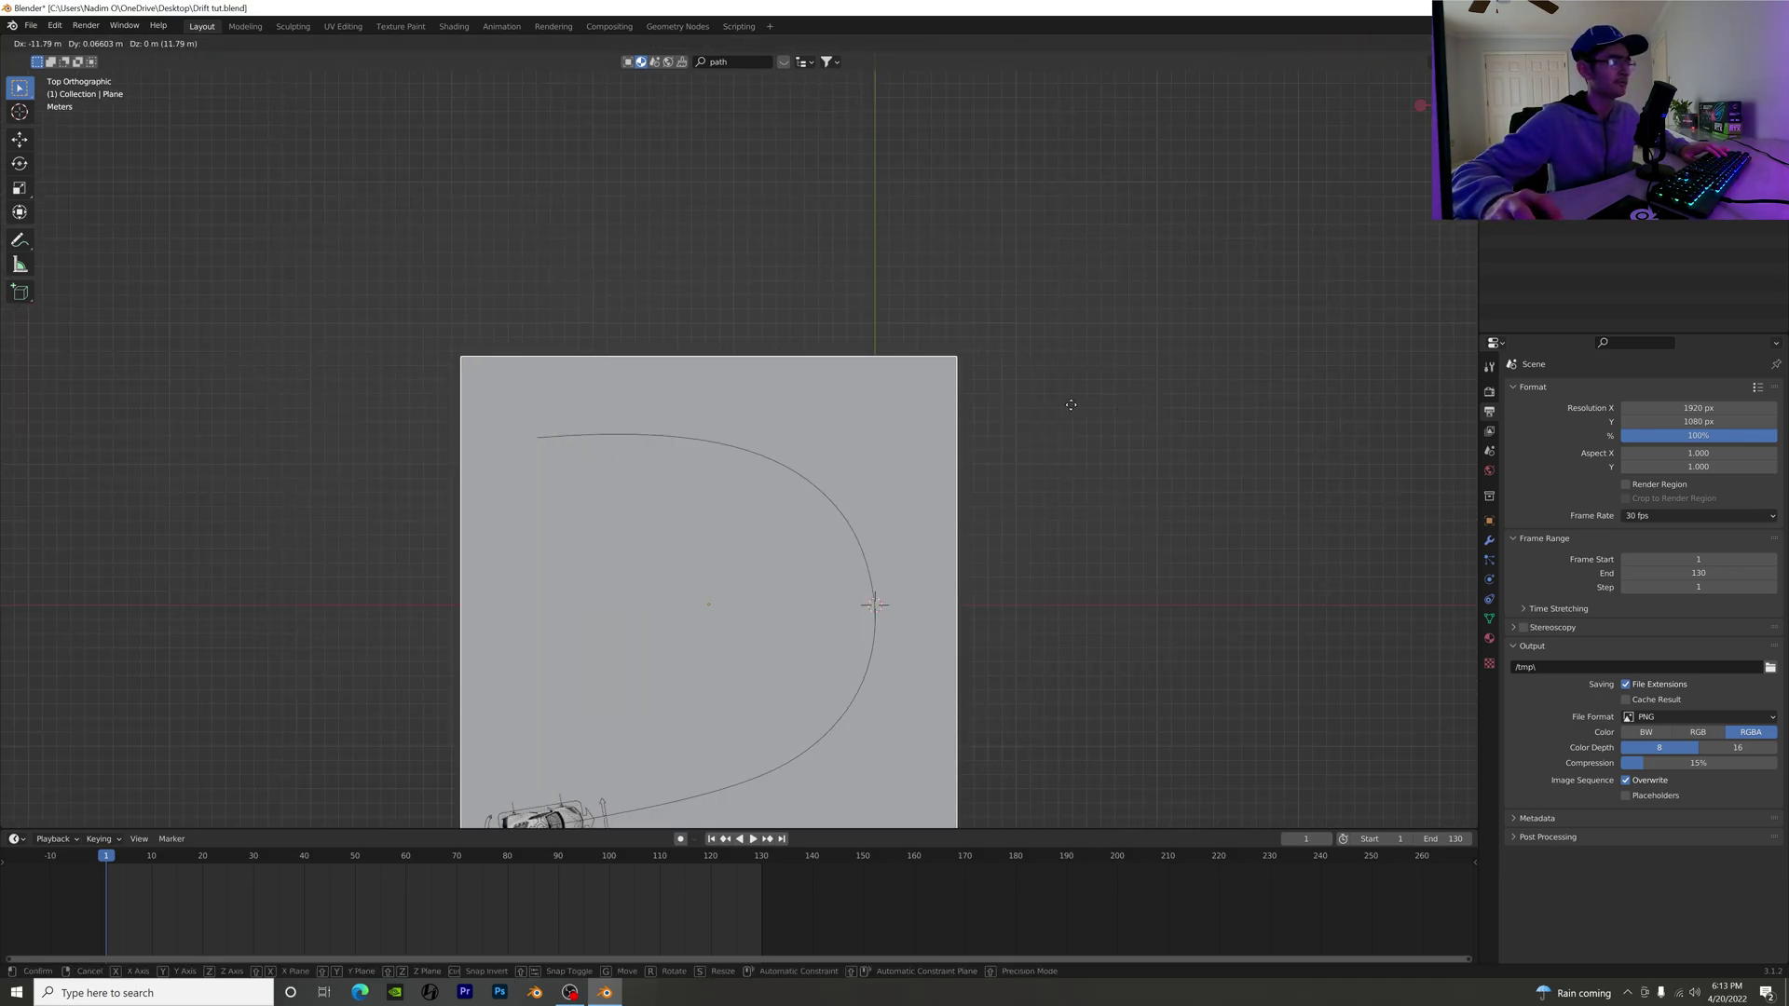
left_click(1050, 413)
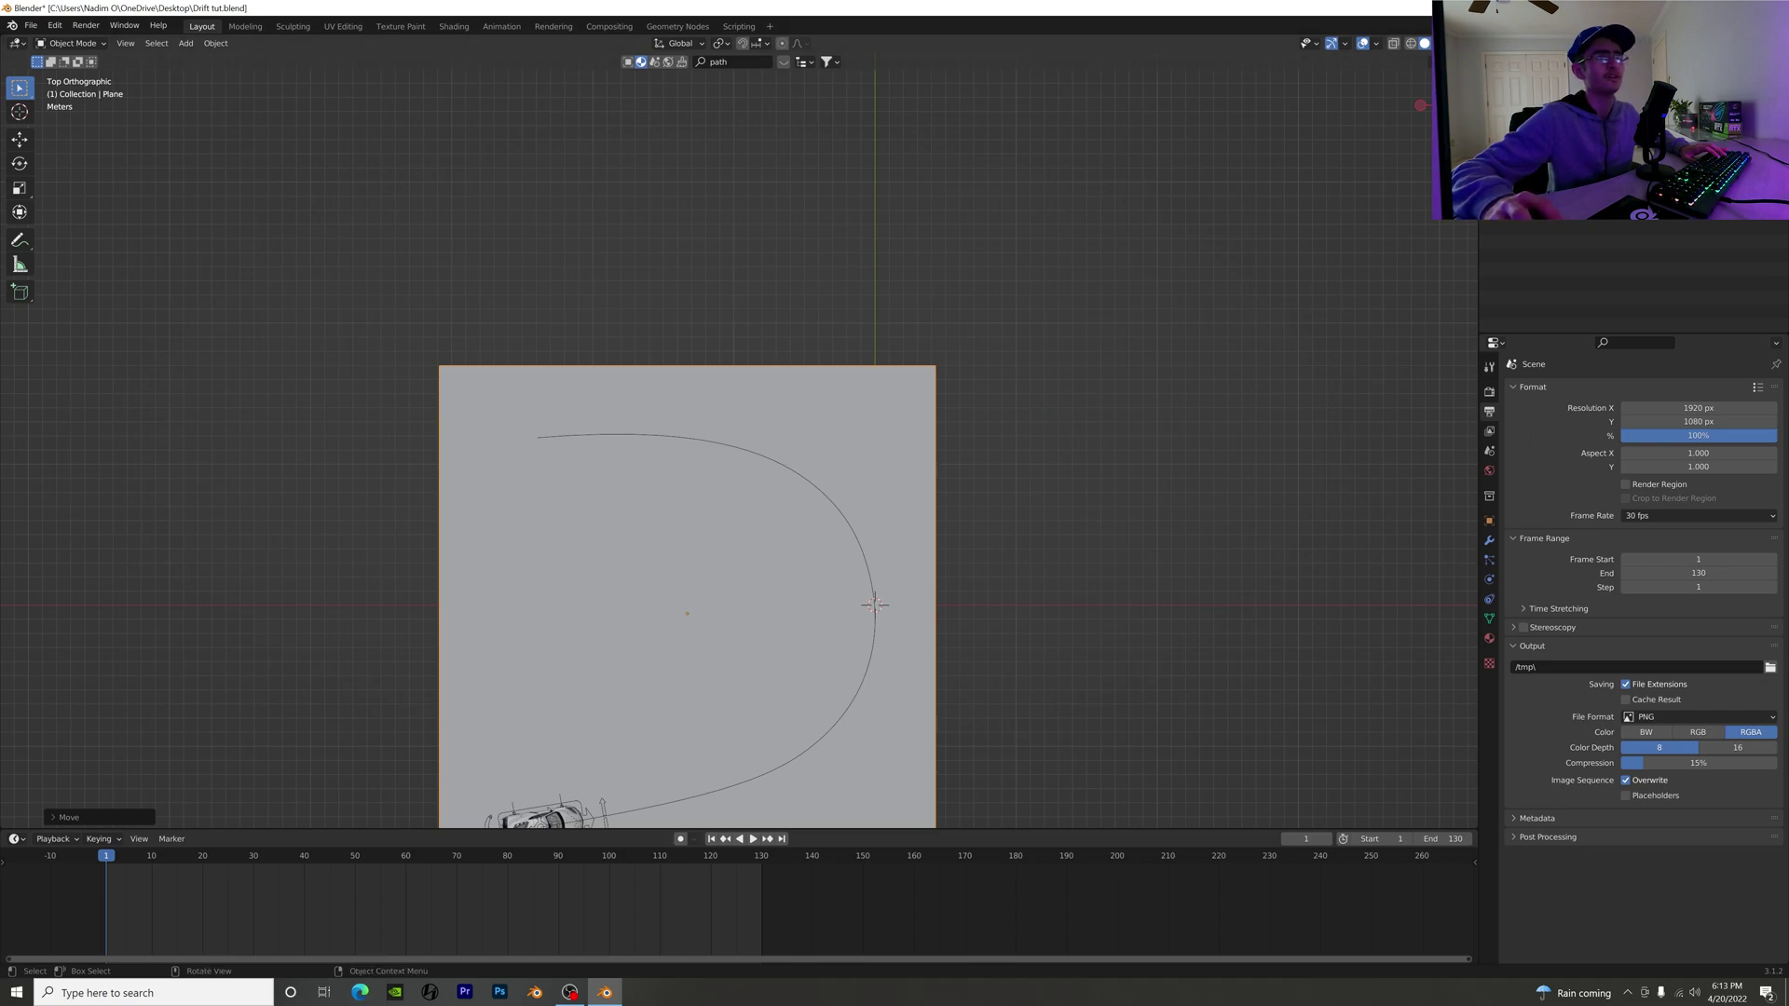
middle_click_drag(1113, 689, 1130, 491, "shift")
left_click(1131, 489)
middle_click_drag(1286, 485, 1290, 352)
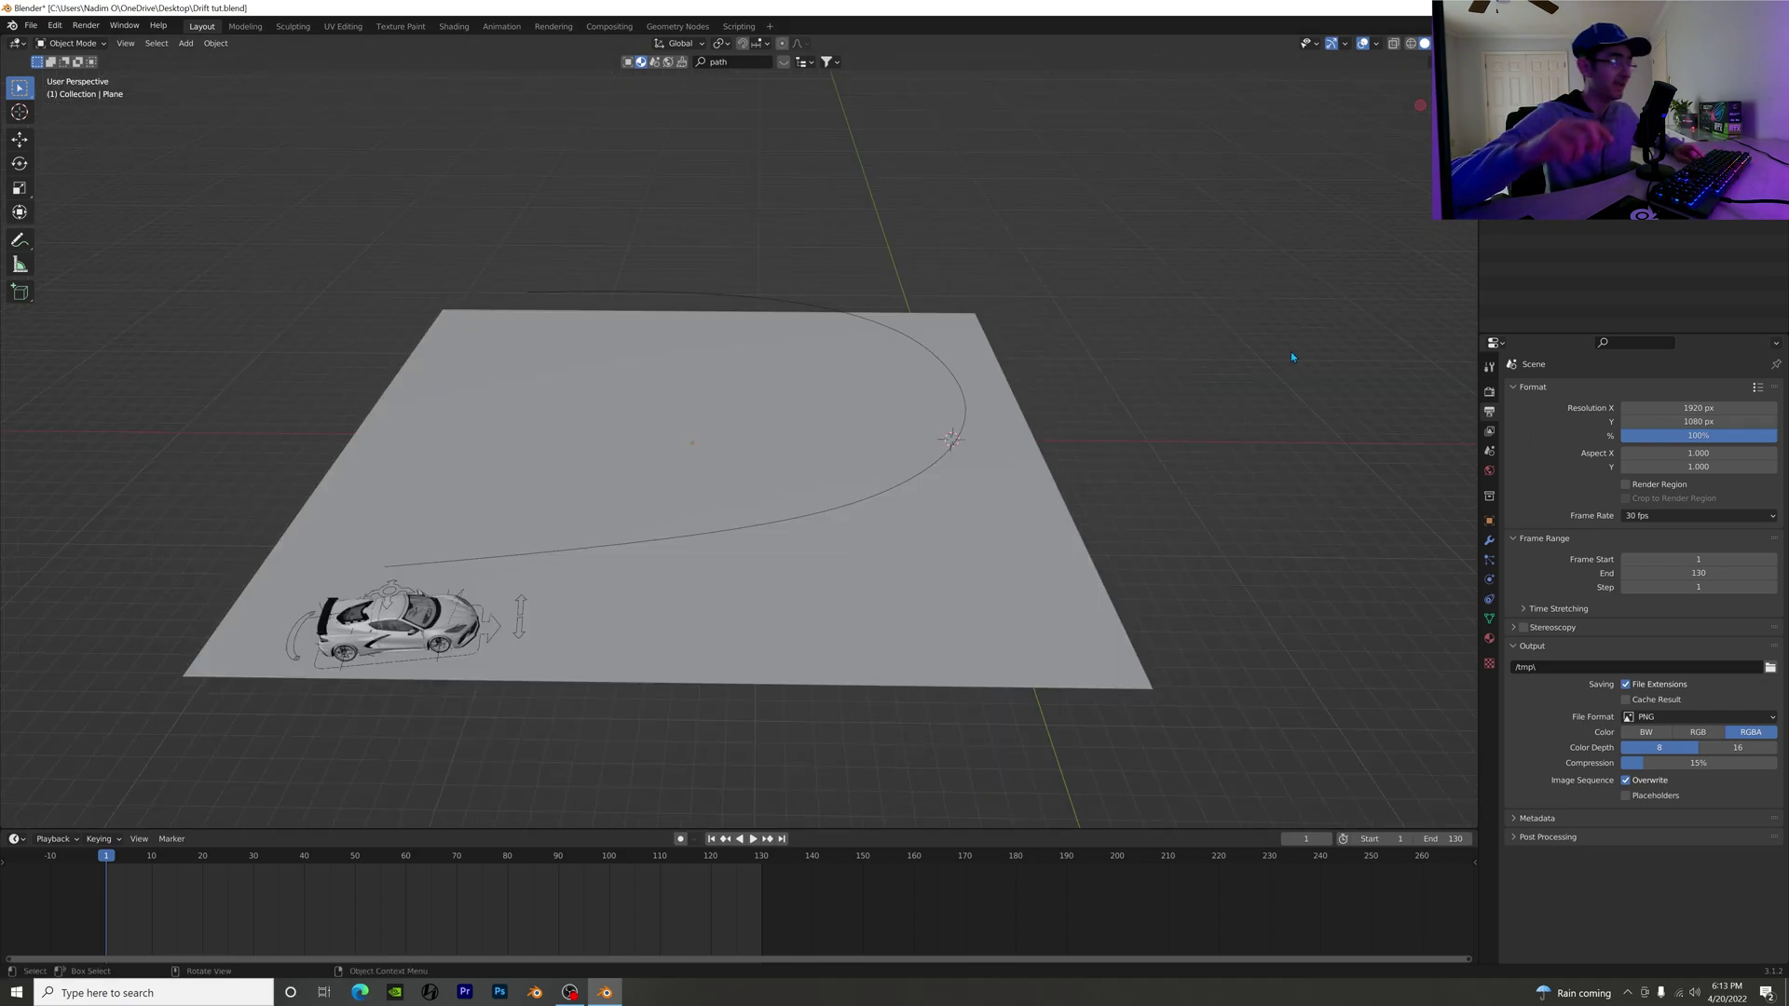
Step: Add a camera to the scene from the front view and look through it
key("KP_1")
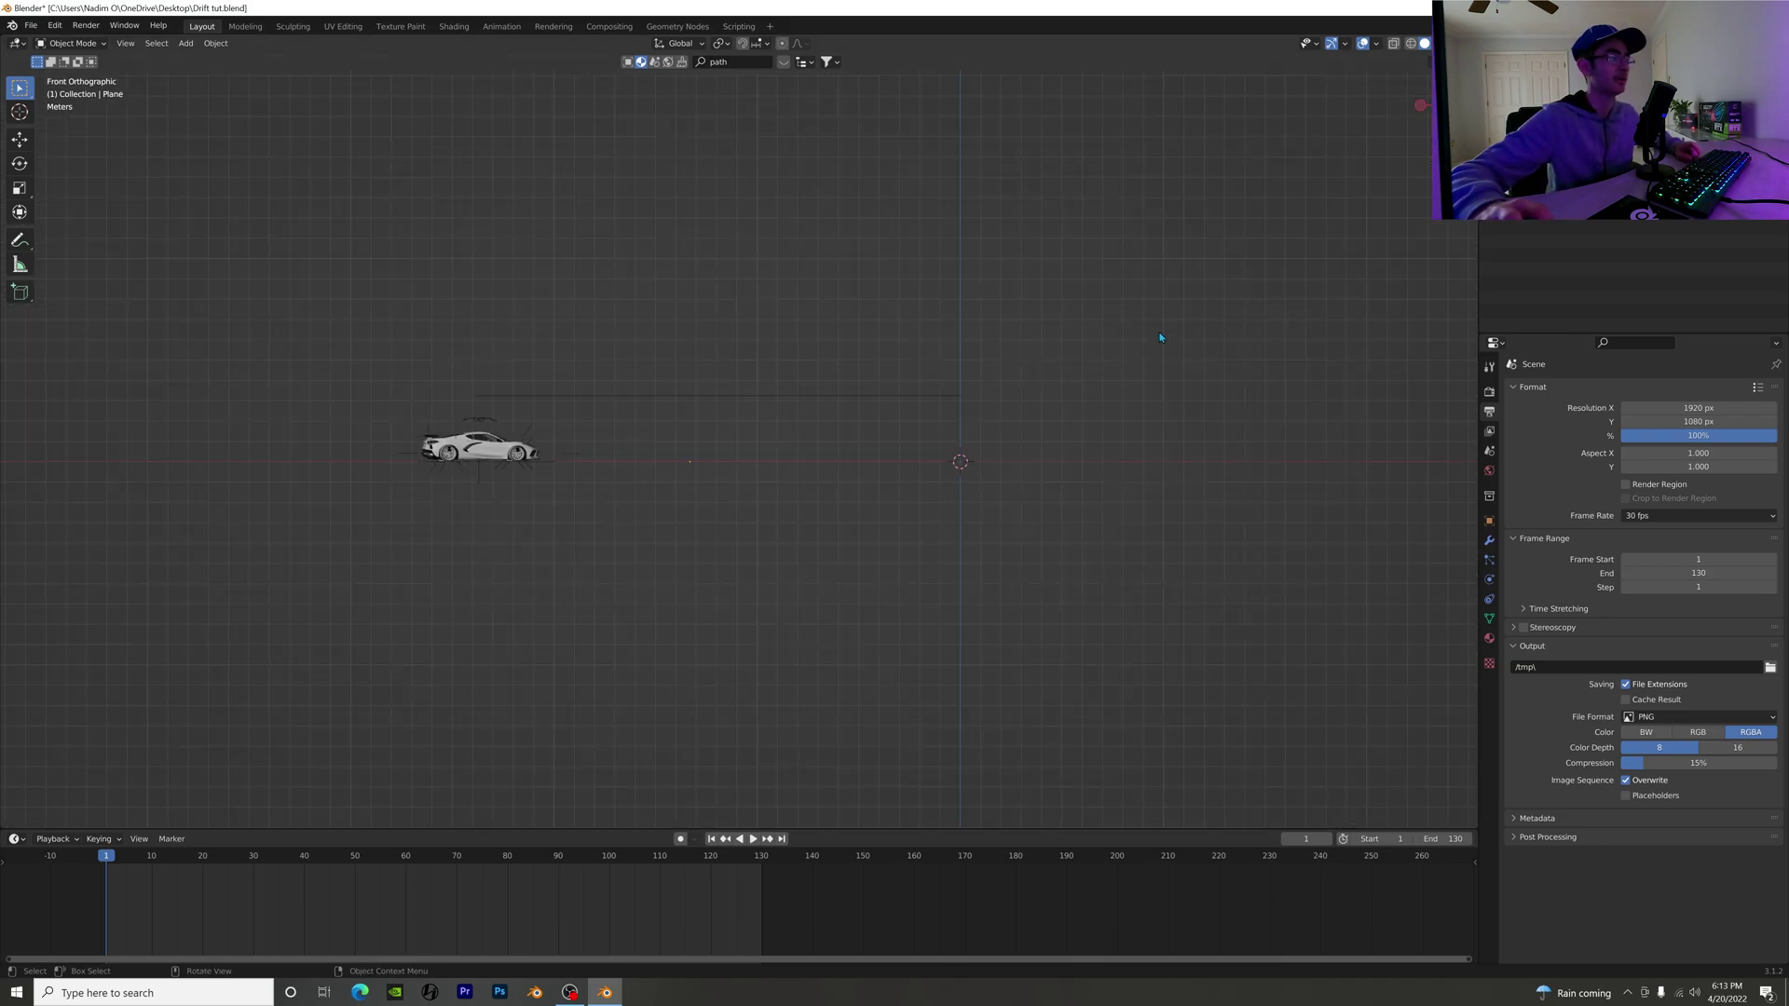
key("shift+a")
mouse_move(386, 418)
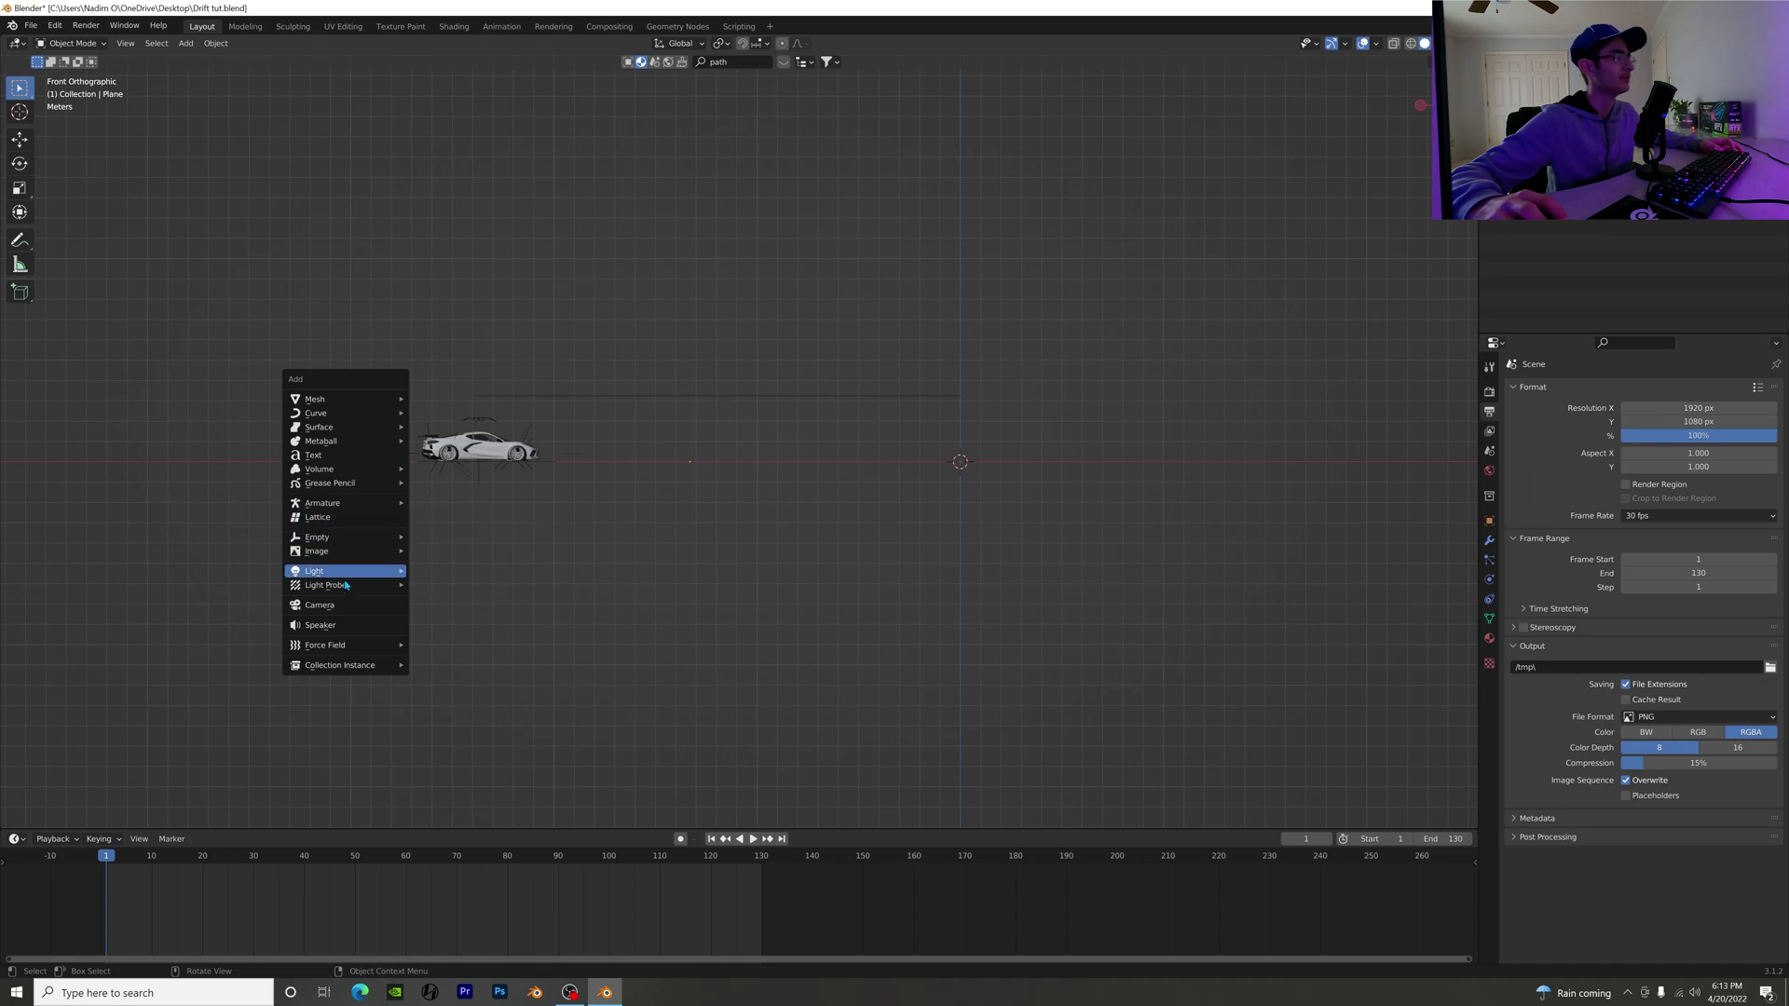
left_click(319, 604)
key("KP_0")
Step: Lock the camera to the view and pull it back to an angled view of the car and ground plane
key("n")
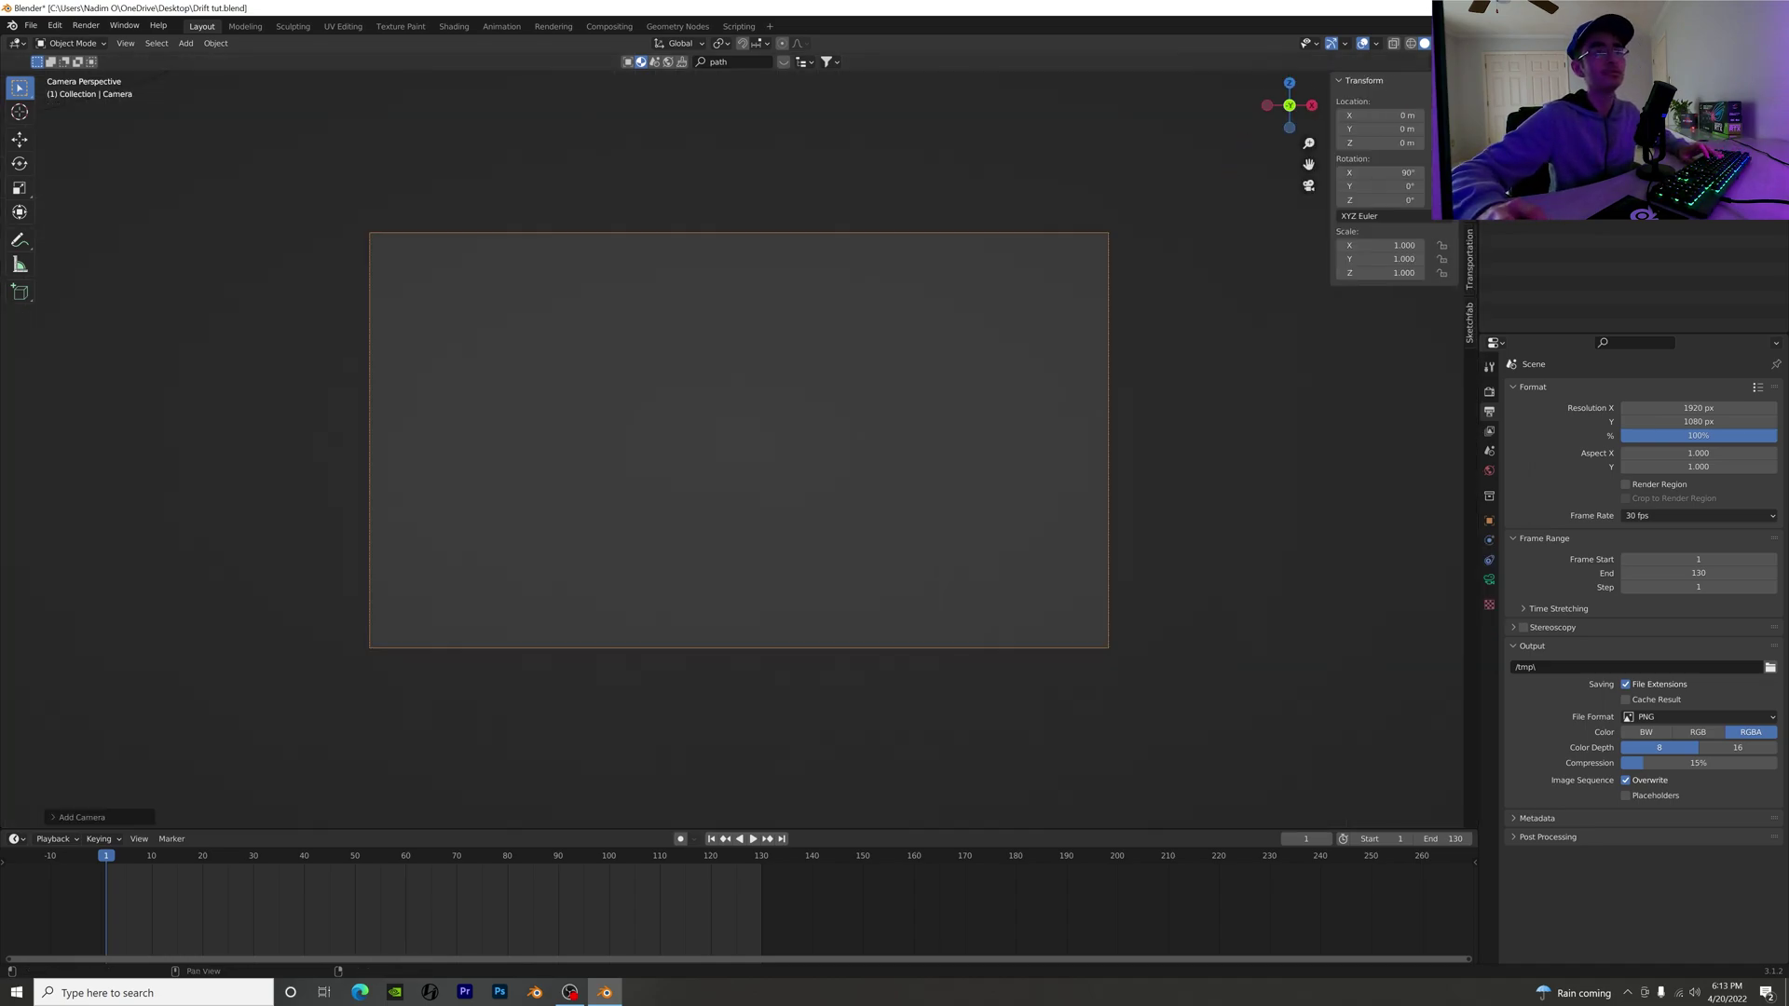
left_click(1470, 161)
left_click(1390, 254)
key("n")
middle_click_drag(1180, 311, 1216, 336)
scroll(1216, 342, "down", 6)
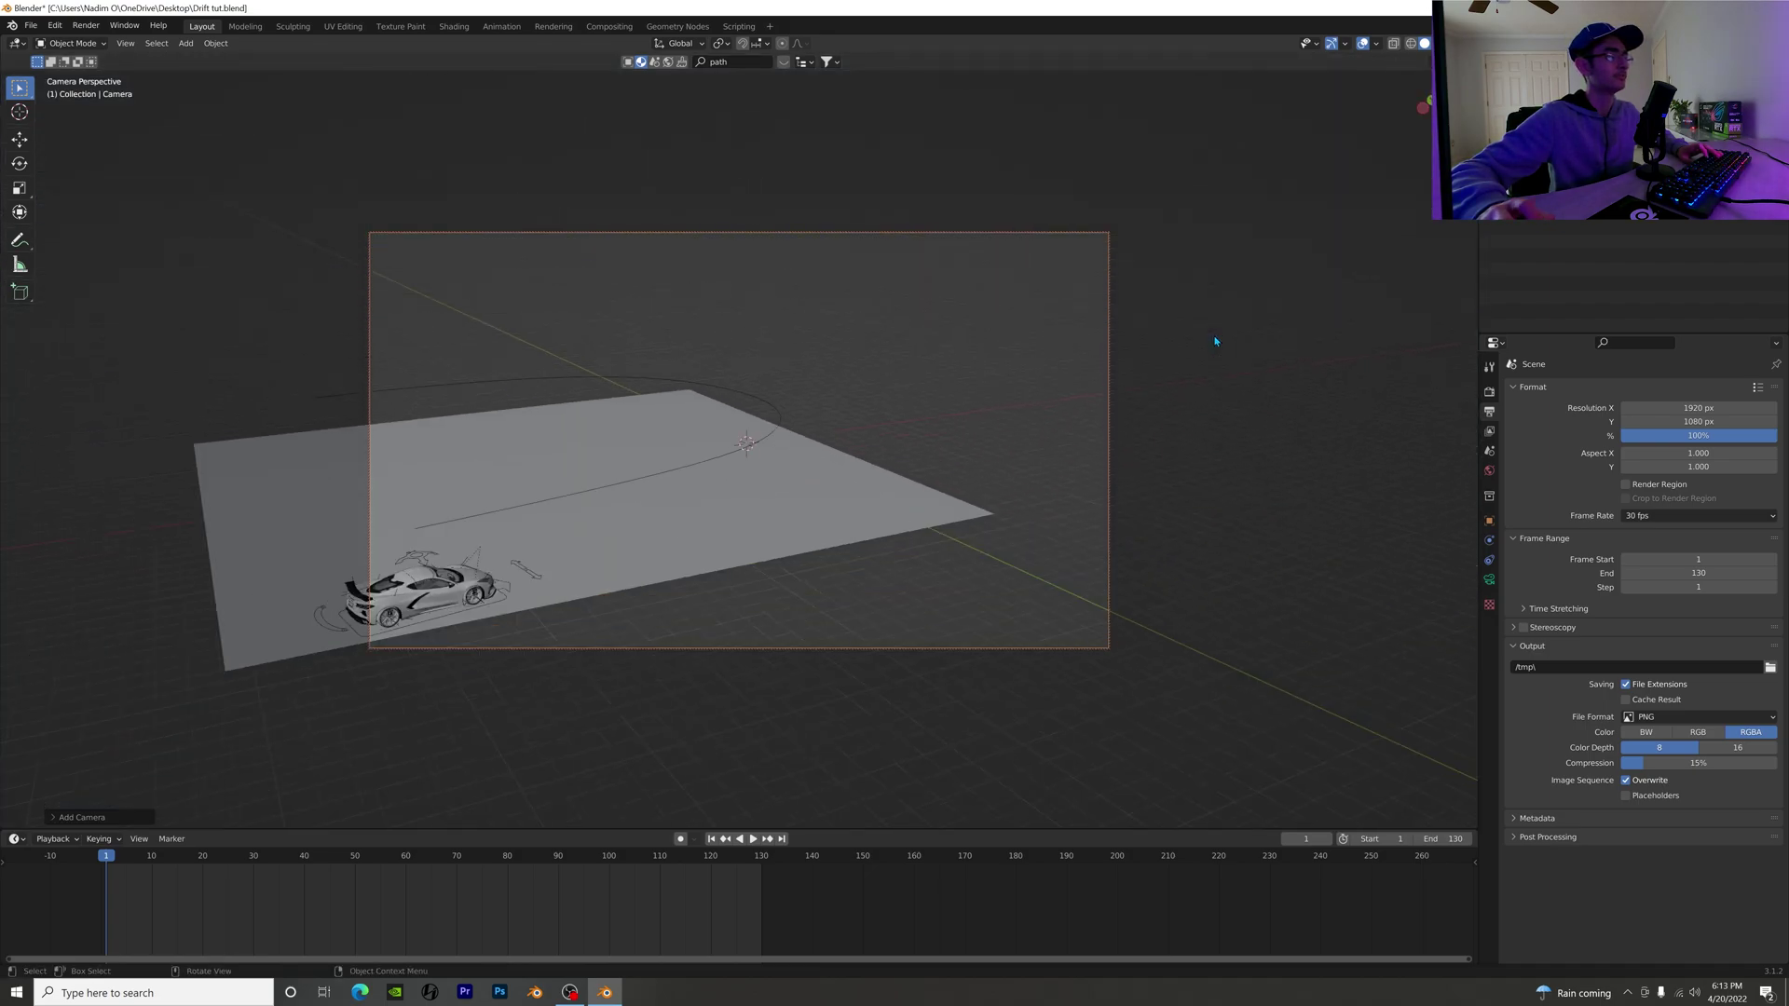
Step: Center the camera view on the car rig, then clear the selection
left_click(434, 546)
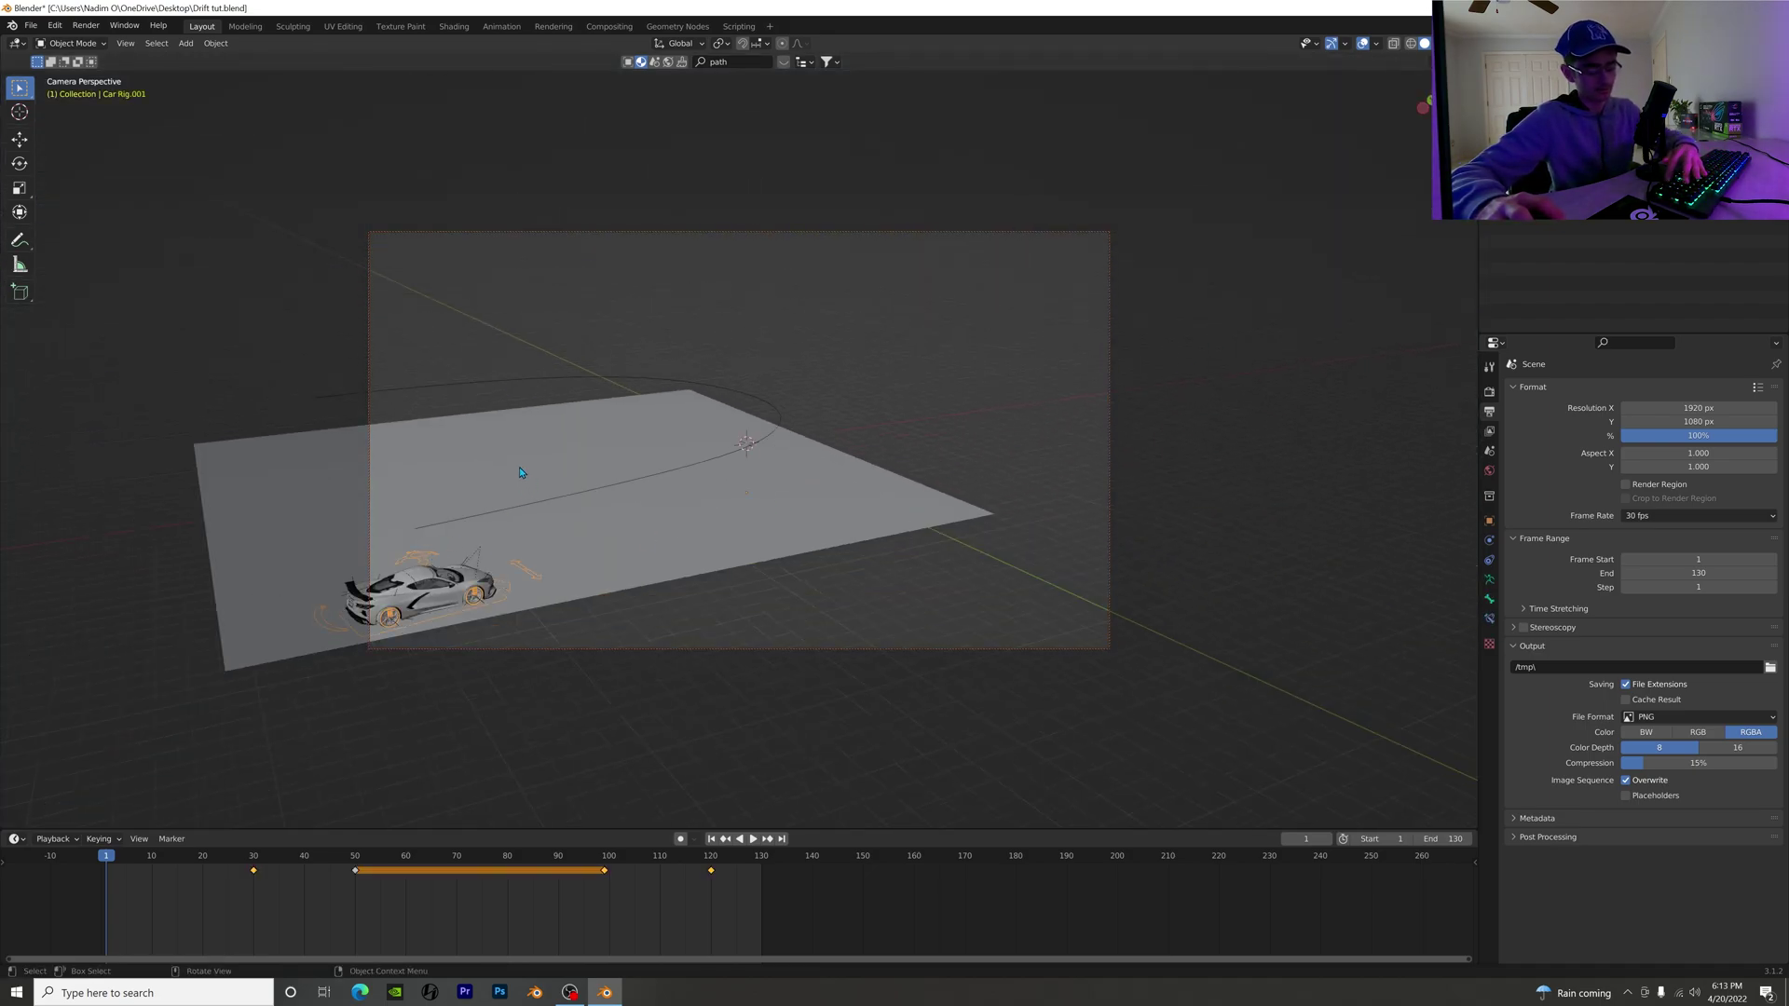
middle_click_drag(518, 467, 520, 467)
key("KP_Decimal")
left_click(1254, 264)
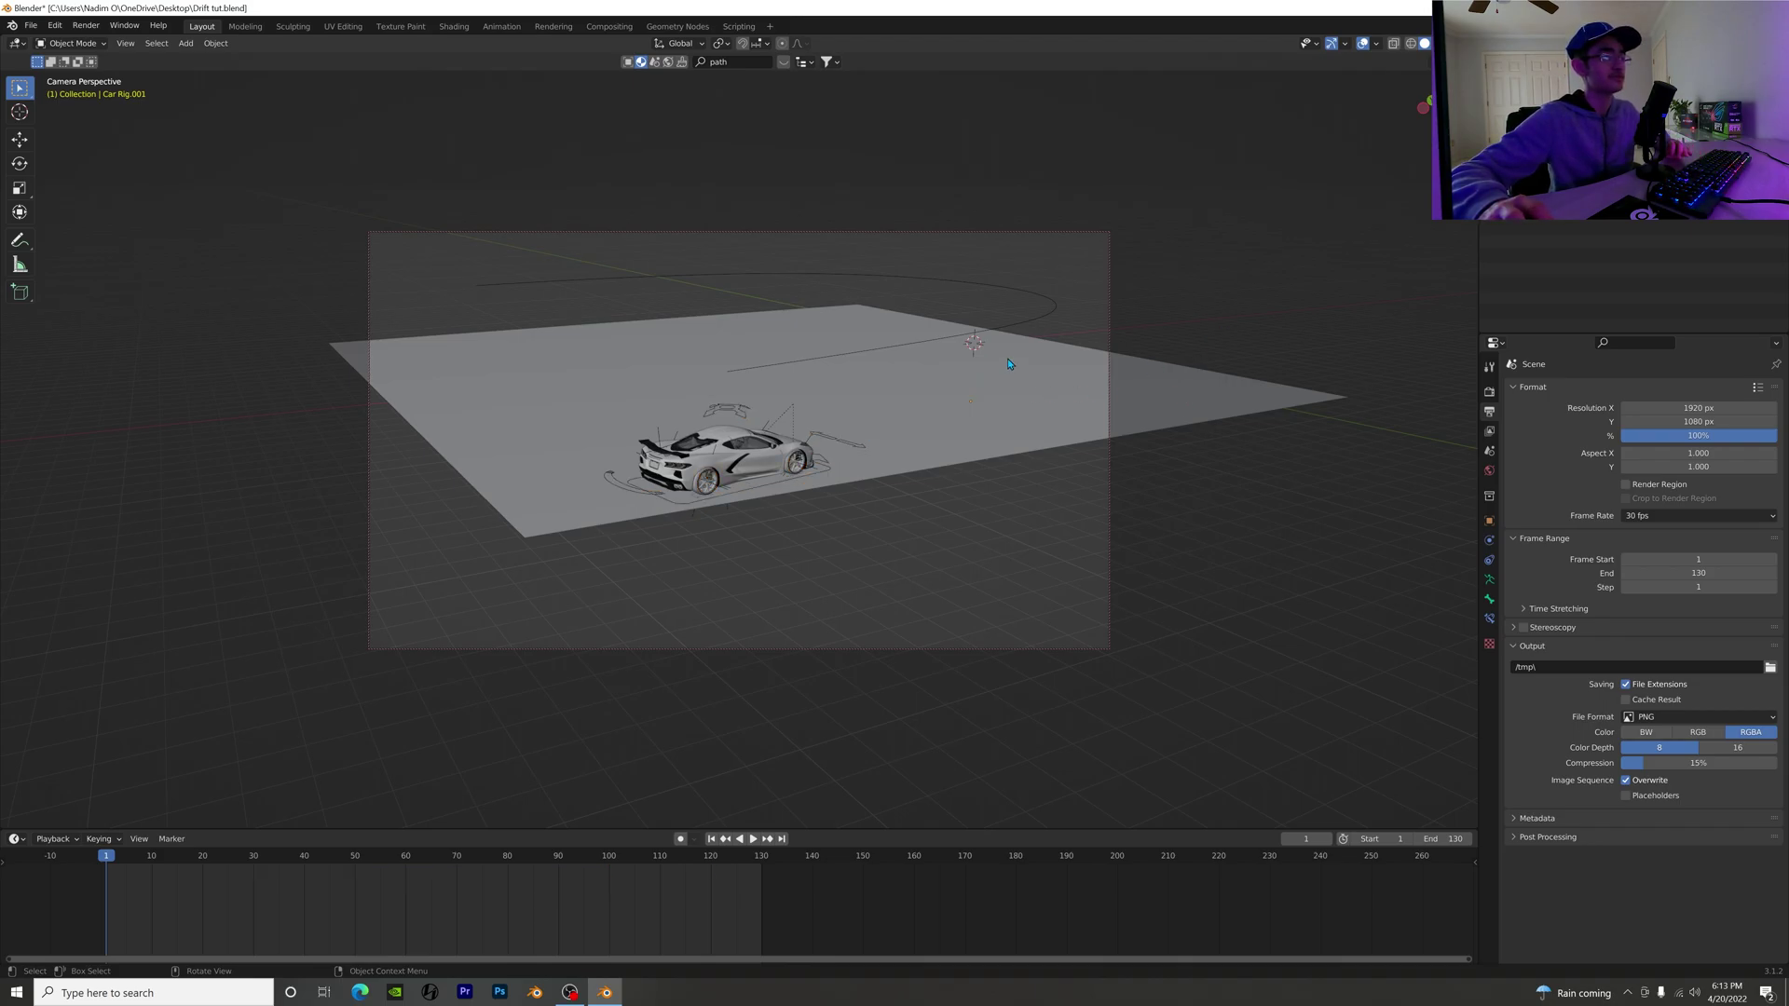
Step: Bring the camera in low over the ground plane and aim it ahead of the car toward the curve
scroll(1008, 363, "up", 4)
middle_click_drag(1205, 273, 1070, 370)
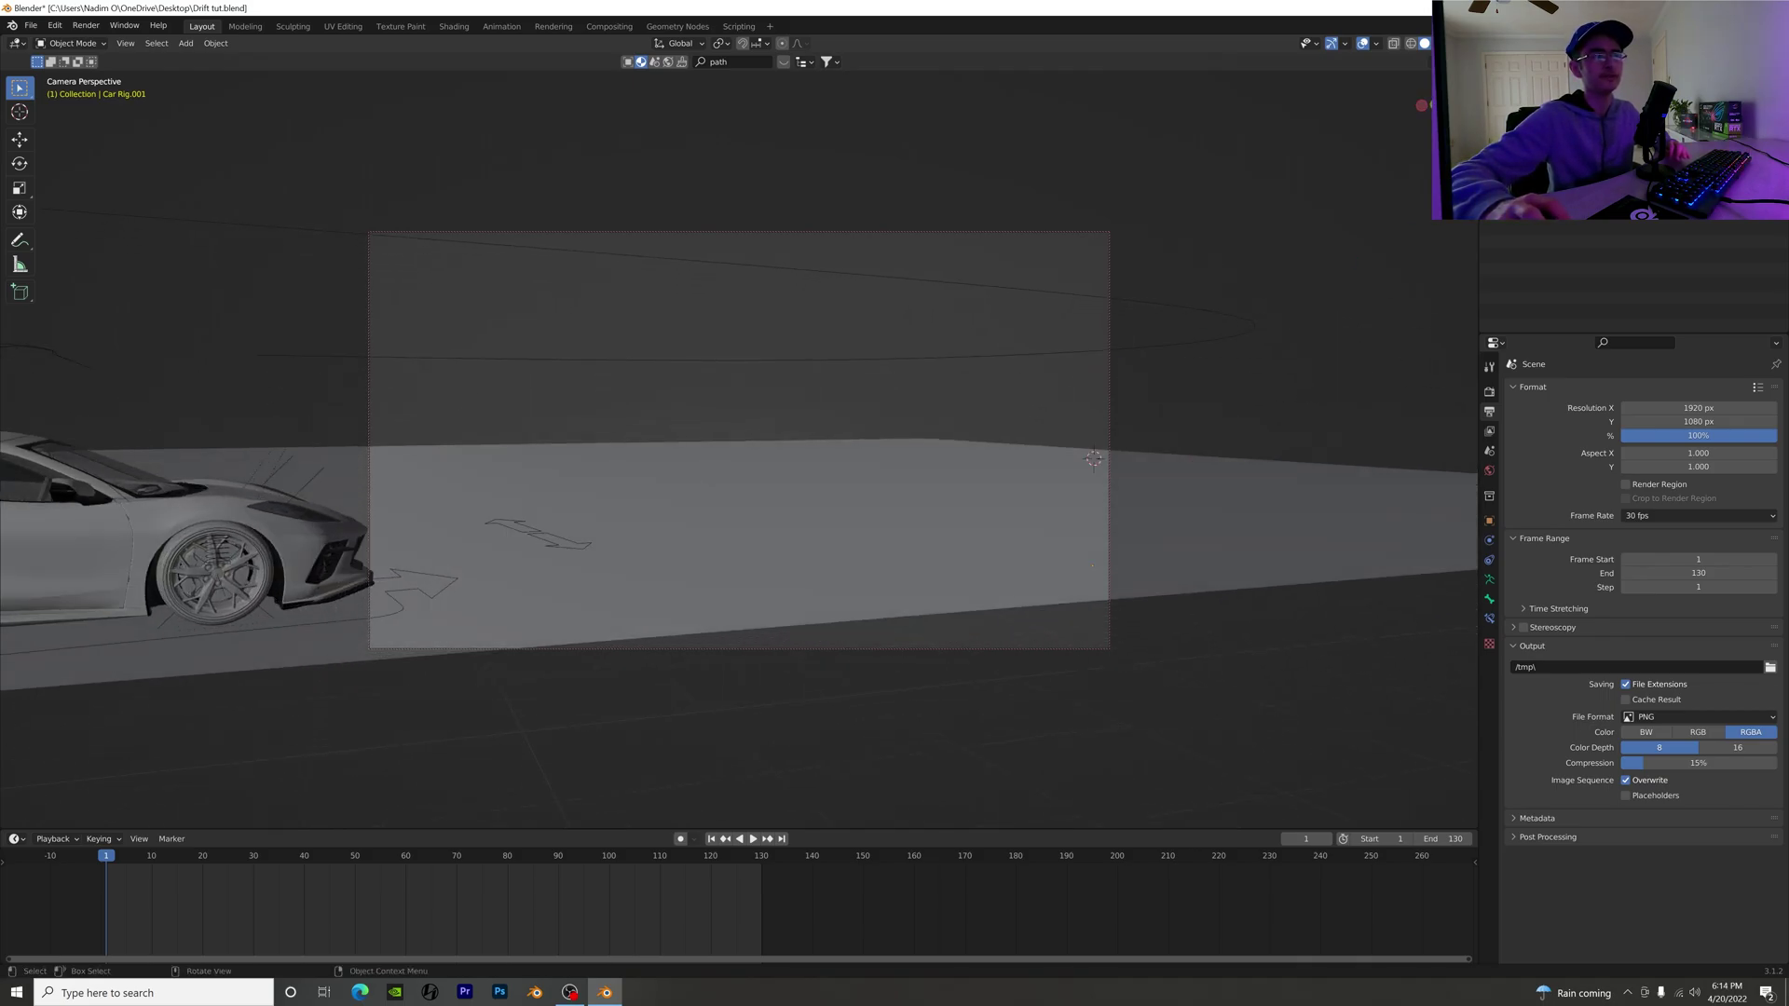
middle_click_drag(1070, 370, 941, 276, "ctrl")
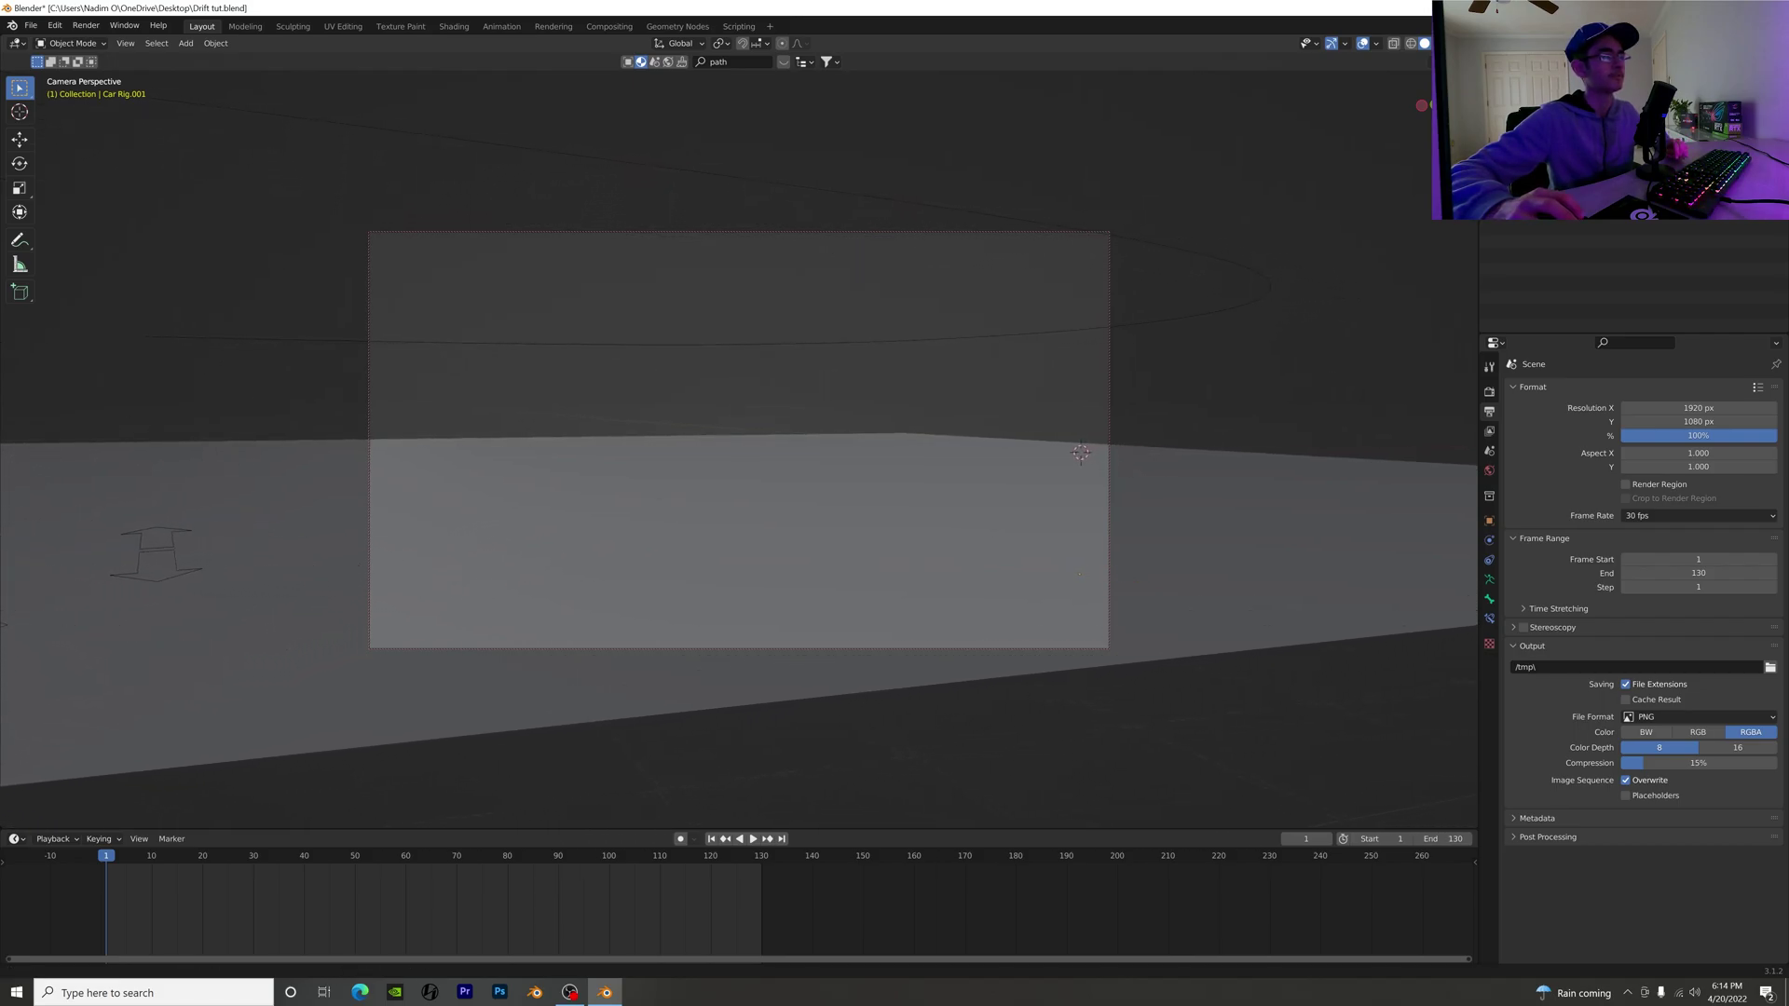
middle_click_drag(937, 361, 899, 359)
Step: Play the animation to frame 48 and re-aim the camera so the drifting car sits inside the frame
key("space")
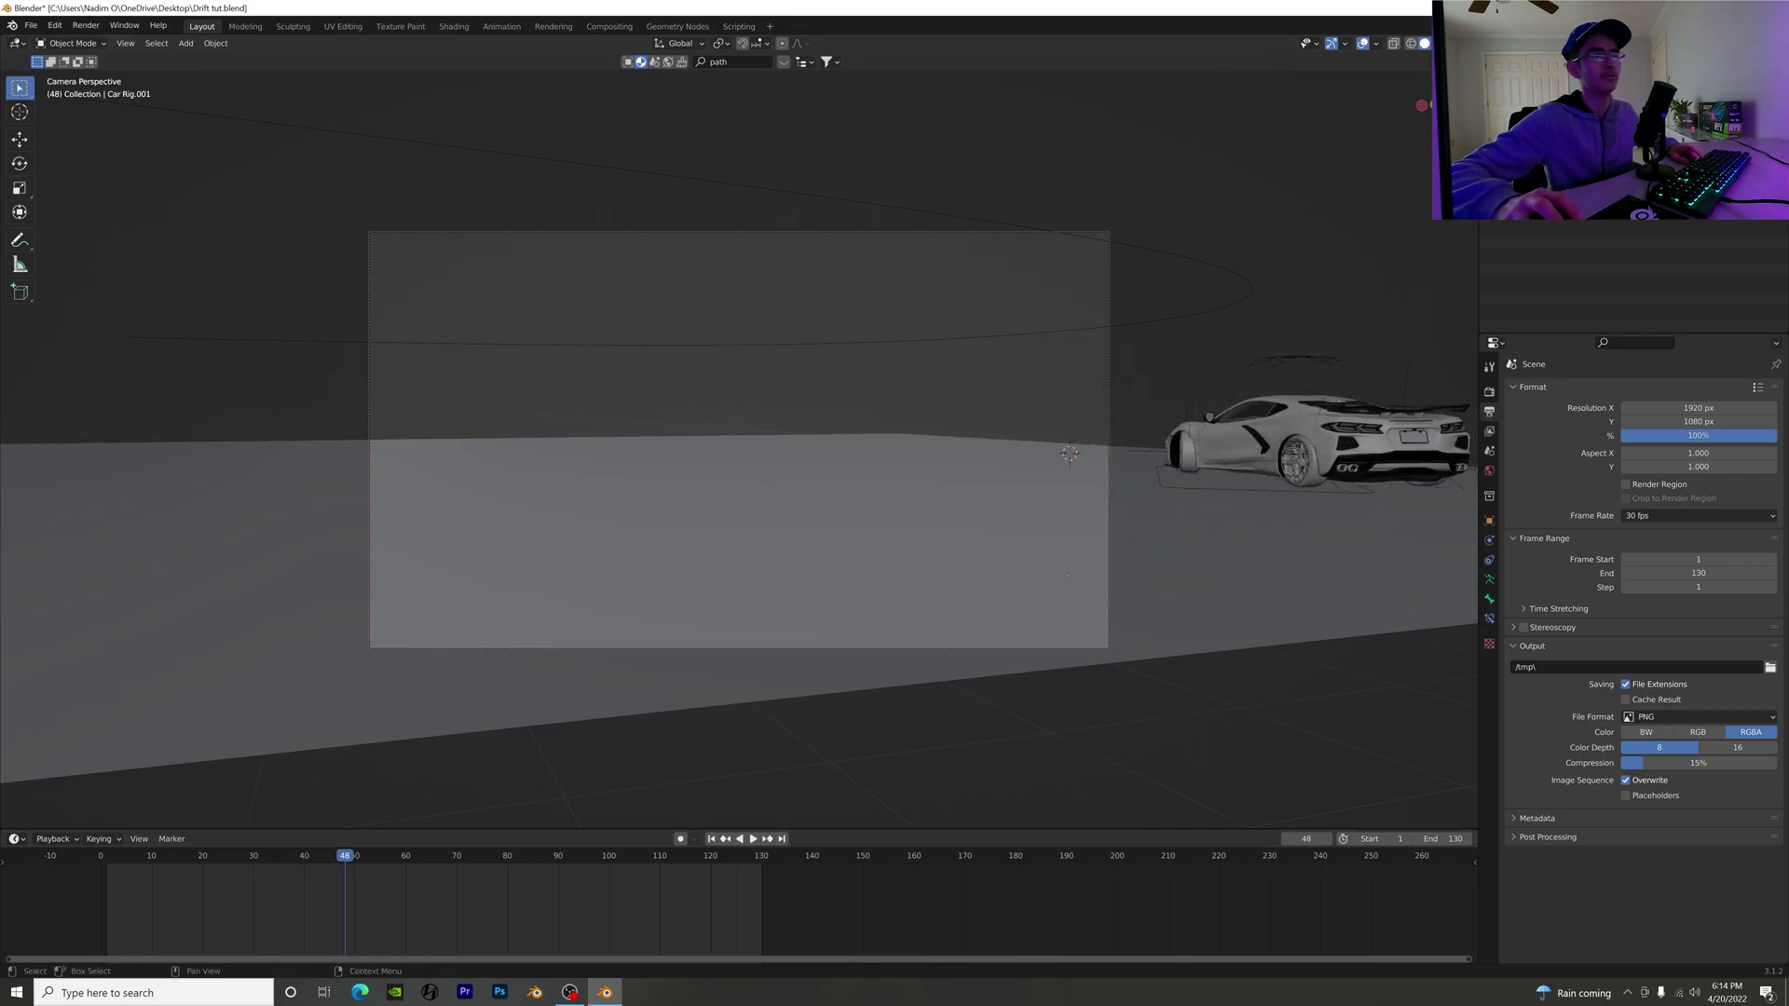
middle_click_drag(1069, 453, 859, 465, "shift")
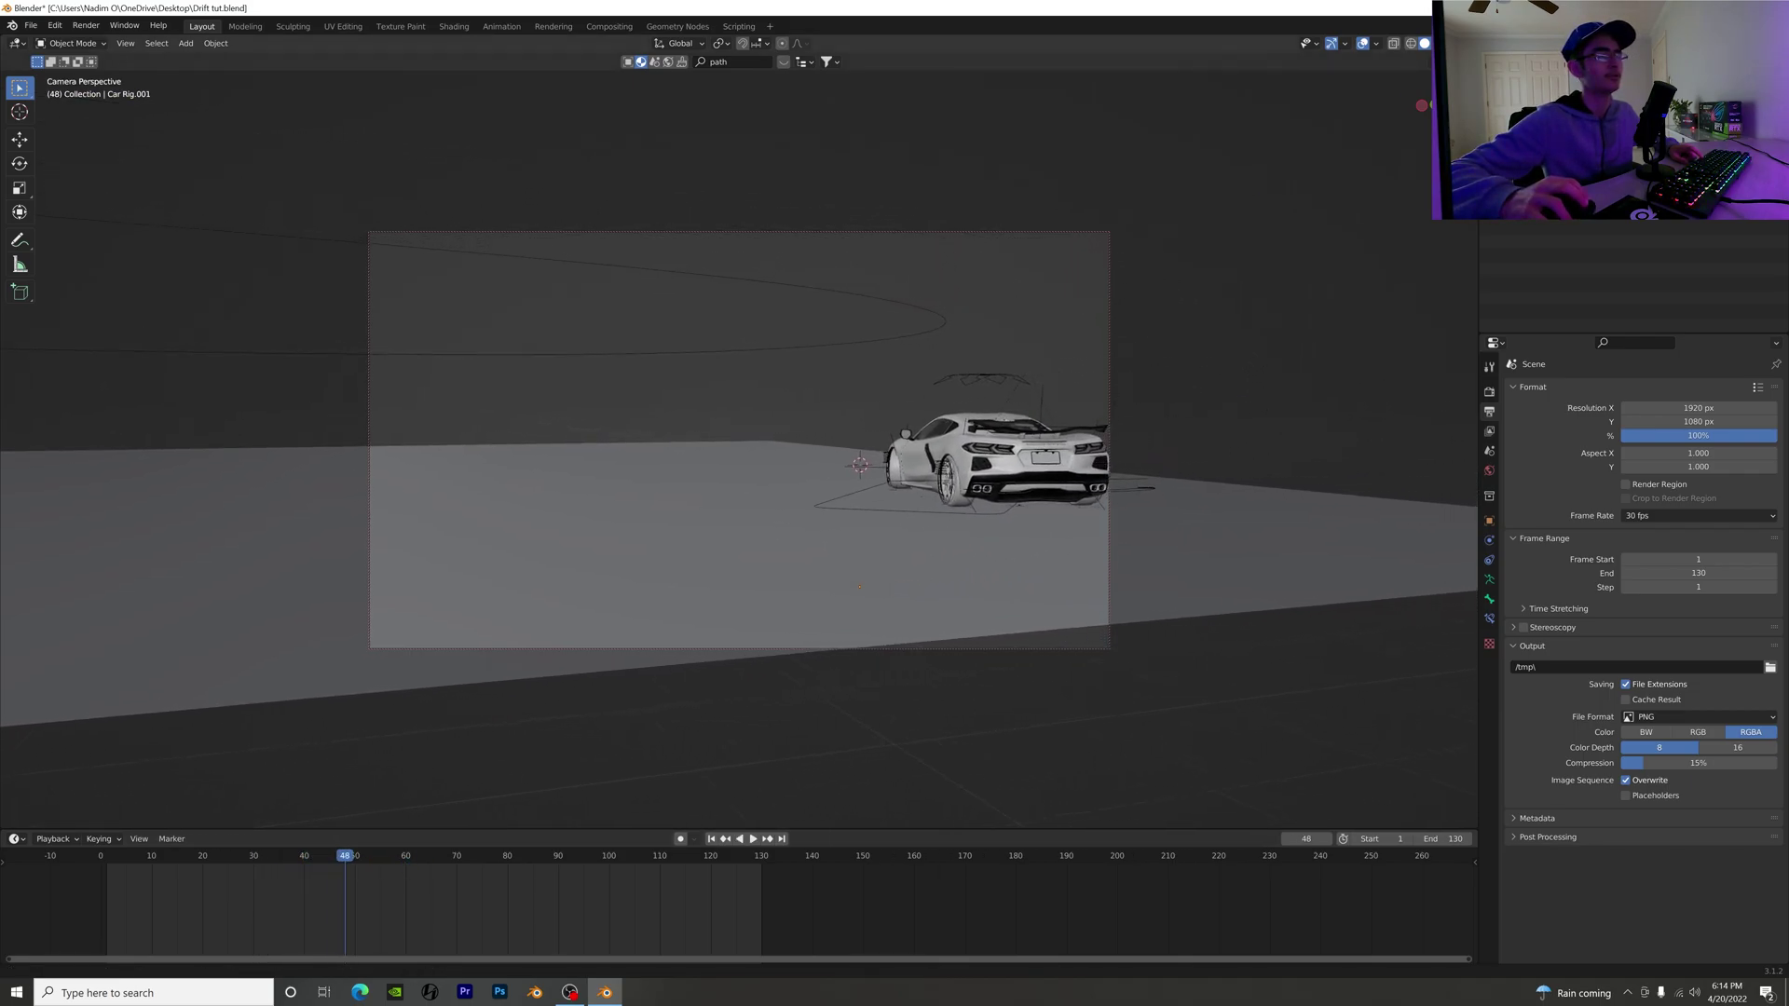
middle_click_drag(1453, 163, 1353, 410, "shift")
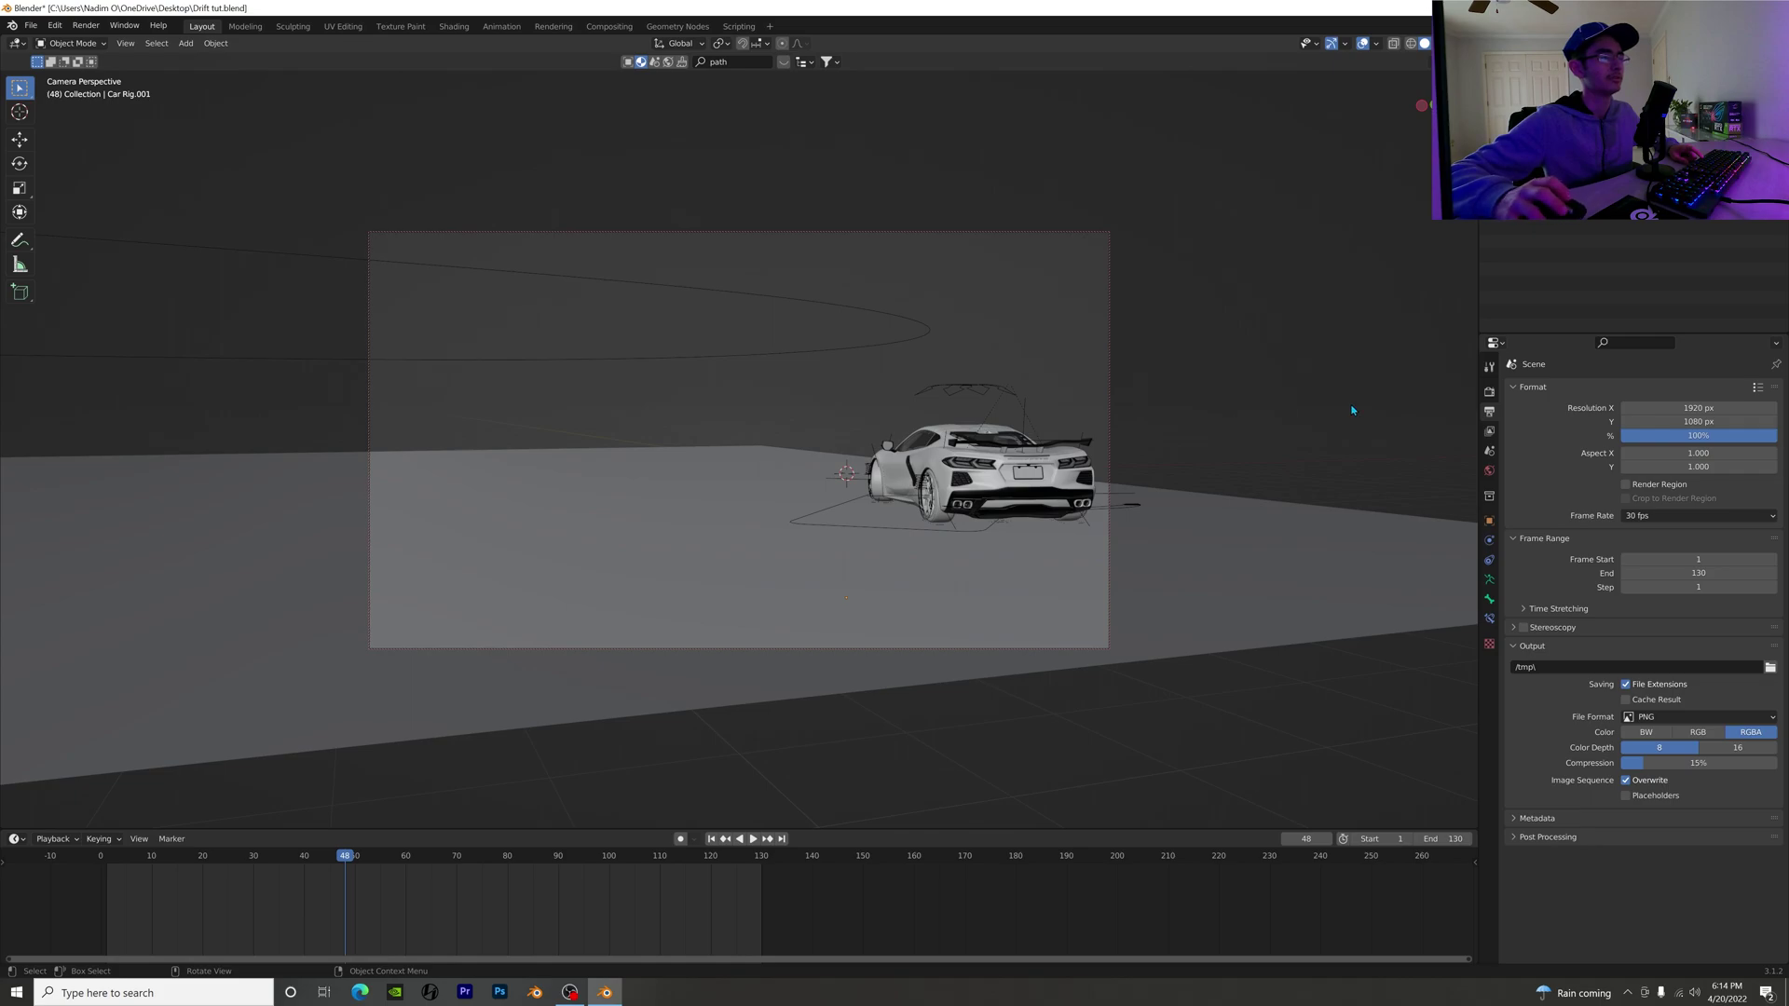
Step: Play the shot from the start through the camera, then scrub on to frame 129 to check the car's exit
key("shift+Left")
key("space")
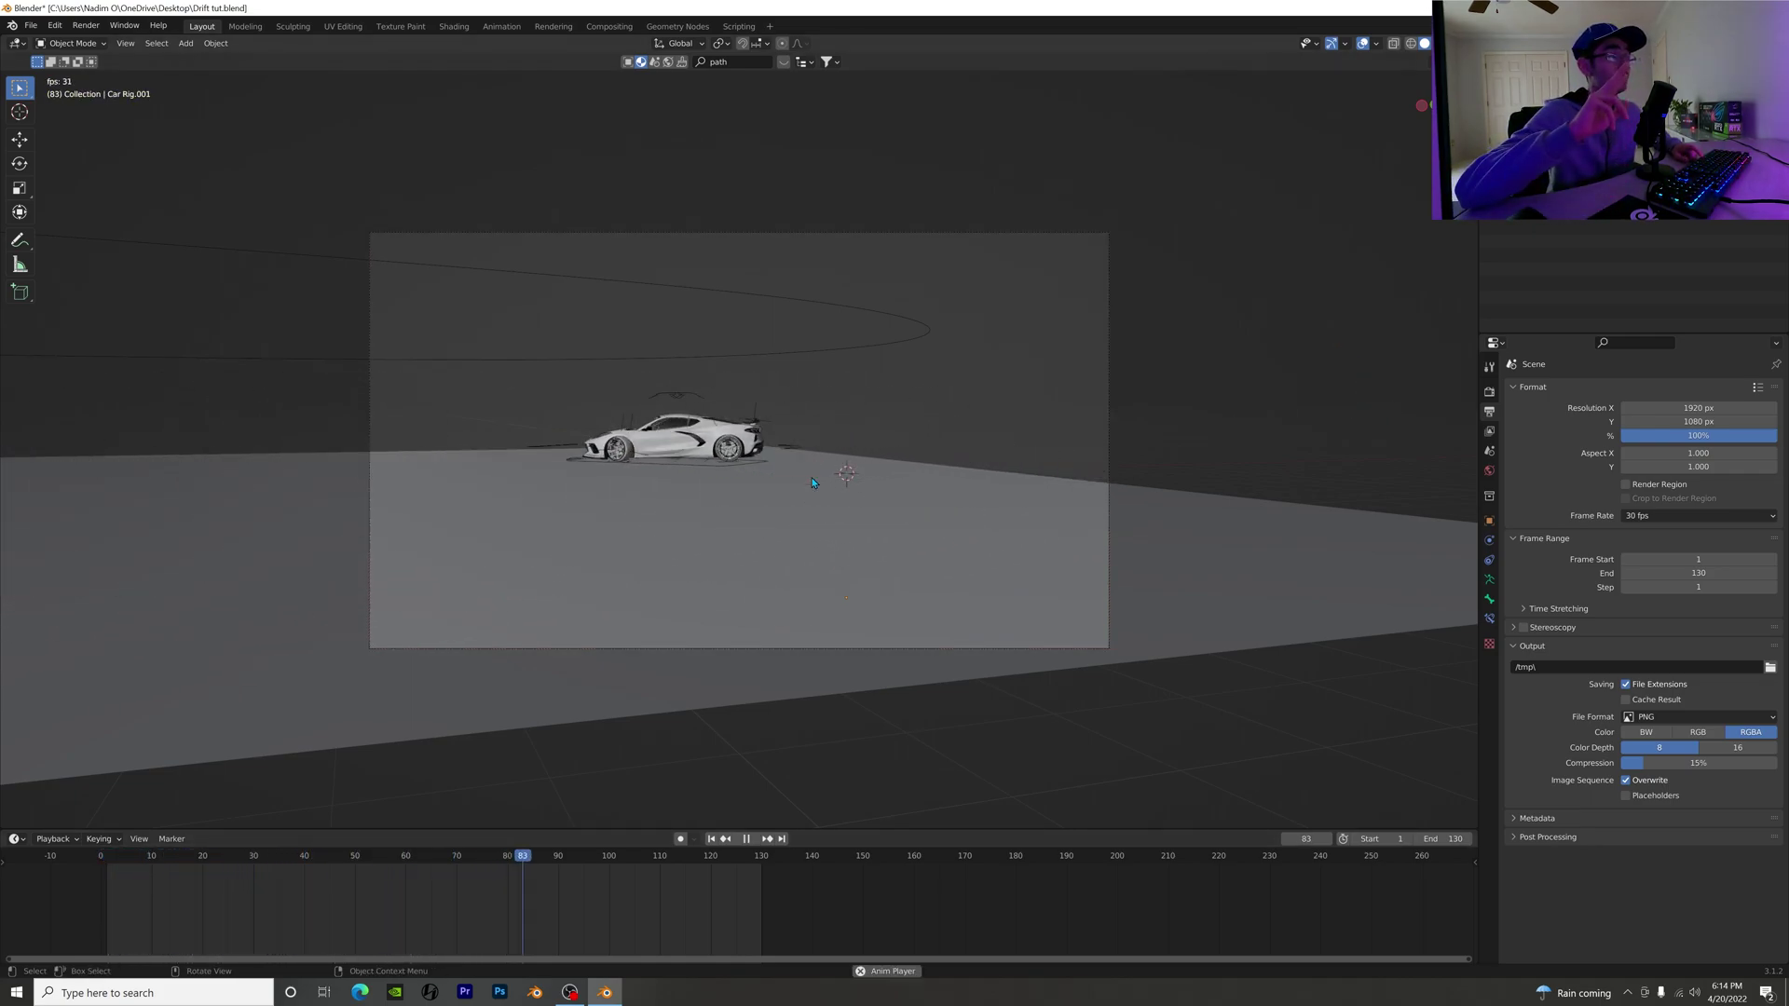
key("space")
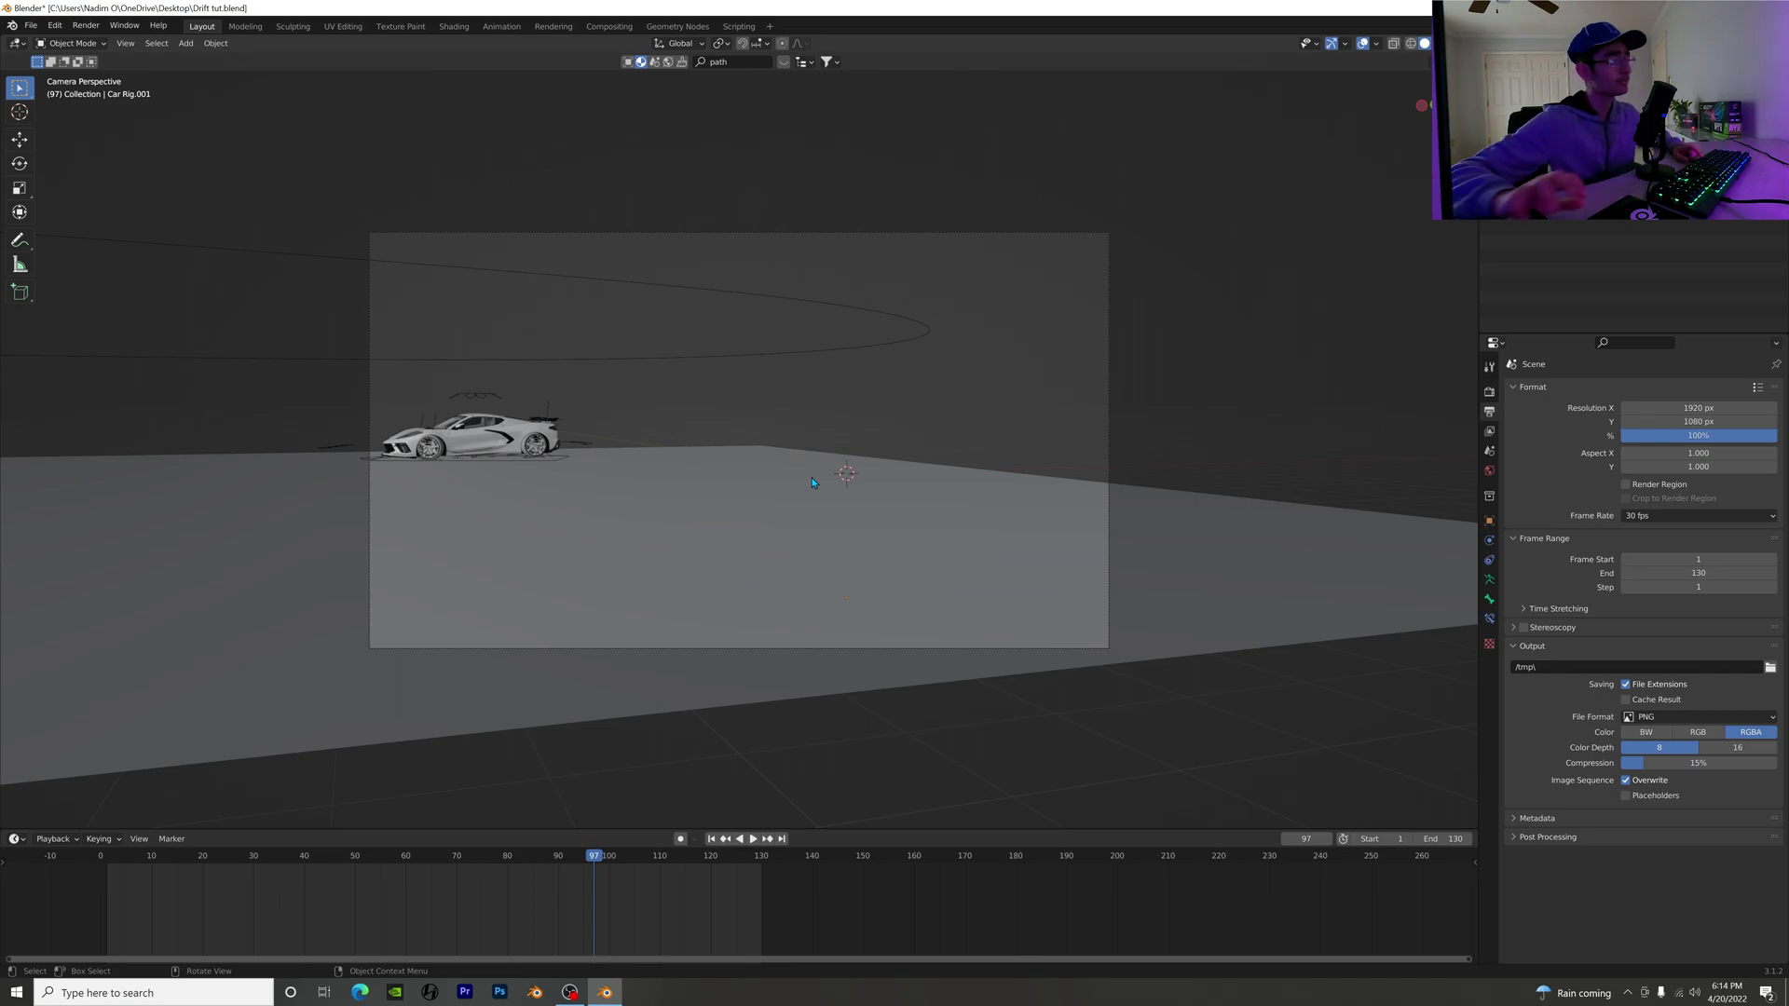
left_click_drag(595, 860, 761, 869)
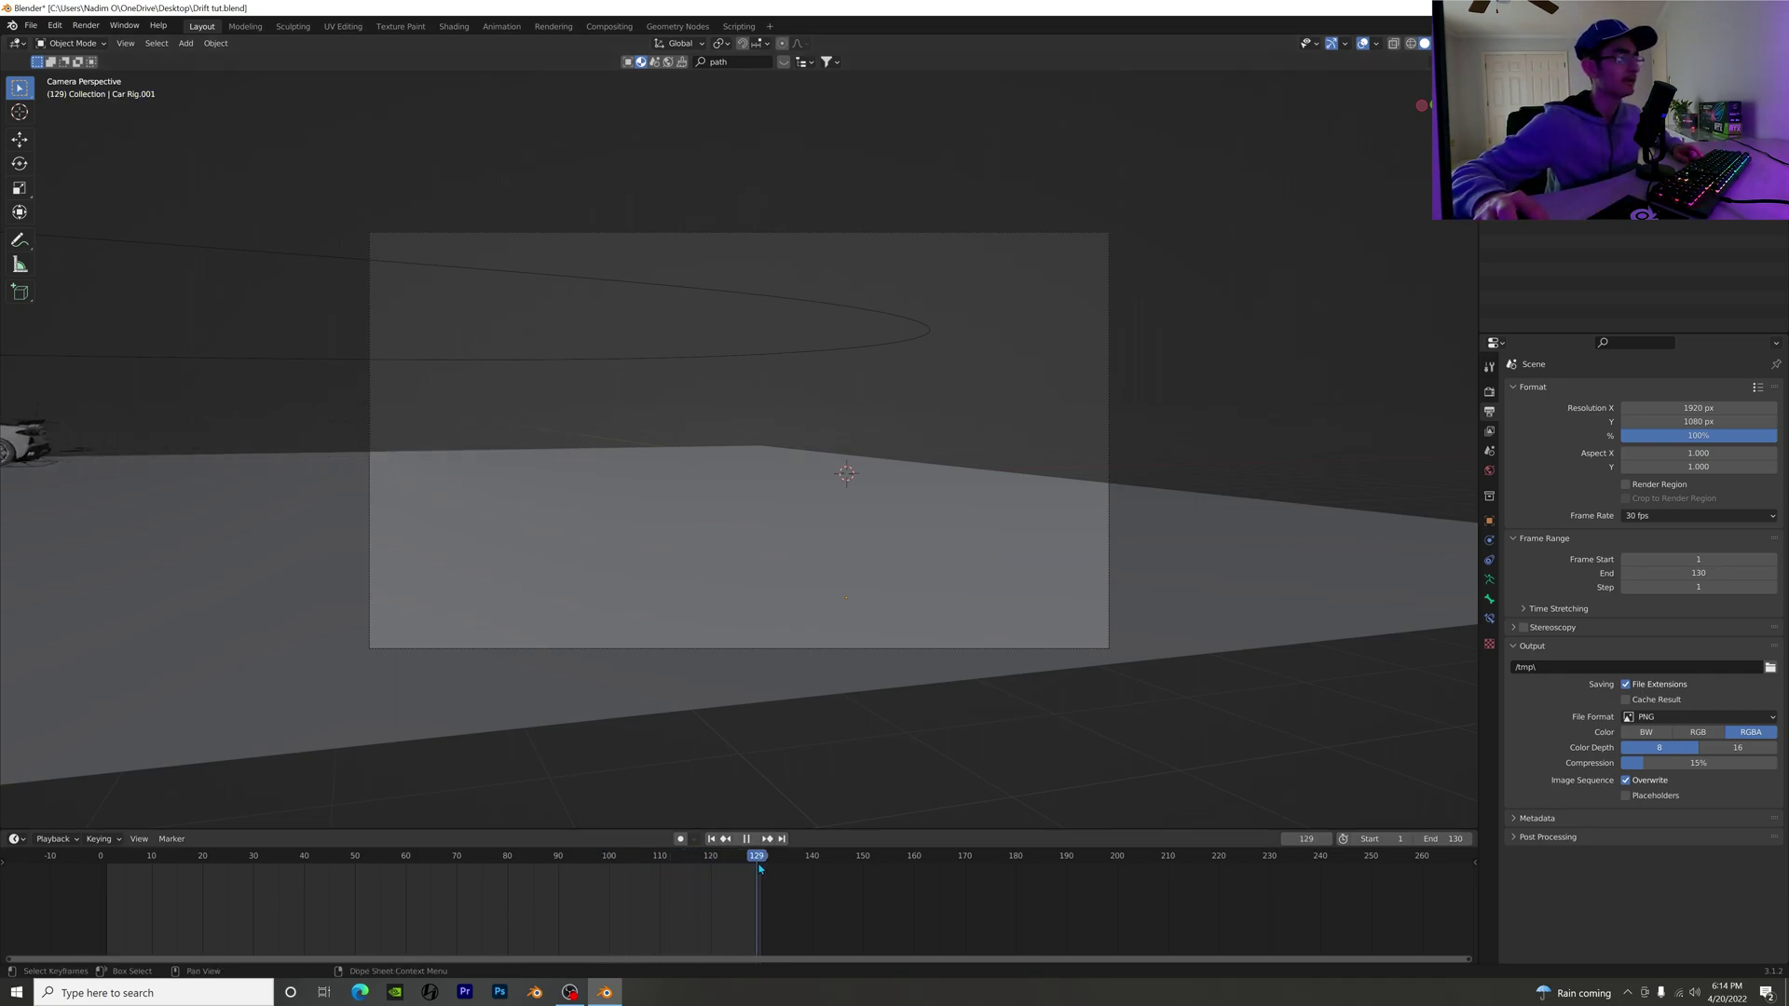